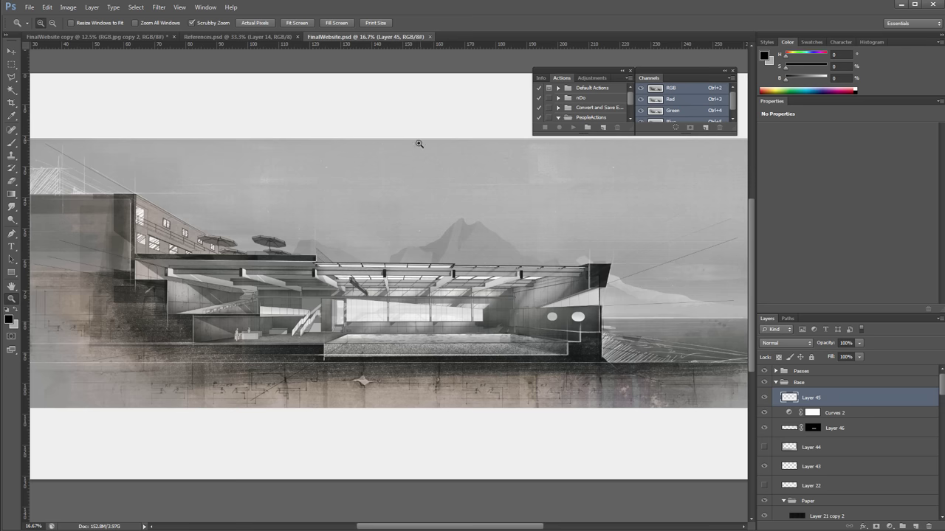
# Examine the FinalWebsite section illustration as a whole and bring up the FinalWebsite copy document
pyautogui.moveTo(419, 143); pyautogui.dragTo(401, 147)
pyautogui.moveTo(417, 187); pyautogui.dragTo(416, 210)
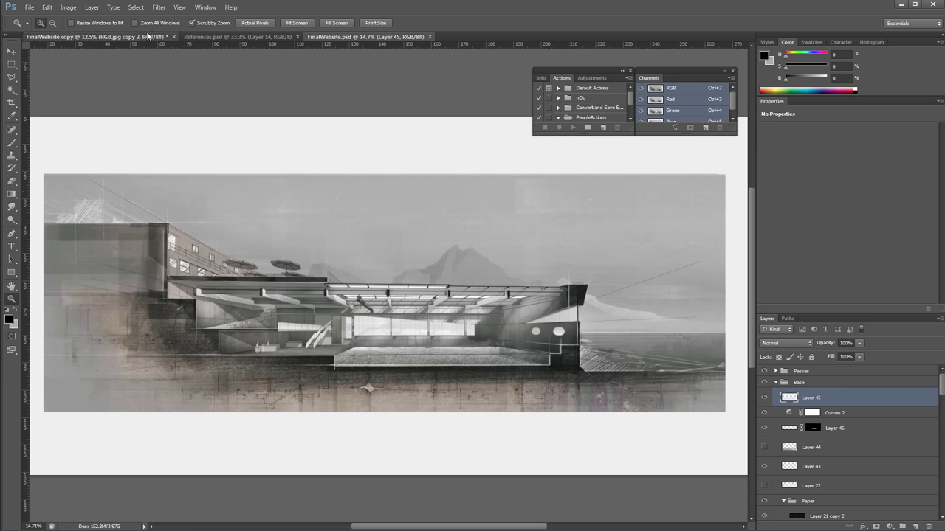
pyautogui.click(146, 35)
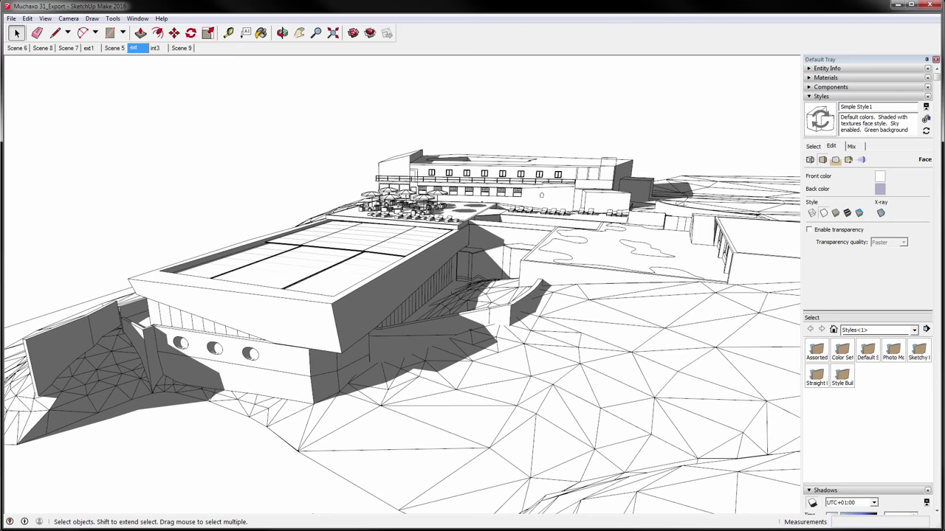
# Examine the Muchaxo hotel model's exterior in SketchUp from another angle
pyautogui.moveTo(153, 271)
pyautogui.mouseDown()
pyautogui.moveTo(460, 313)
pyautogui.moveTo(486, 330)
pyautogui.moveTo(423, 316)
pyautogui.mouseUp()
pyautogui.moveTo(340, 286); pyautogui.dragTo(413, 353)
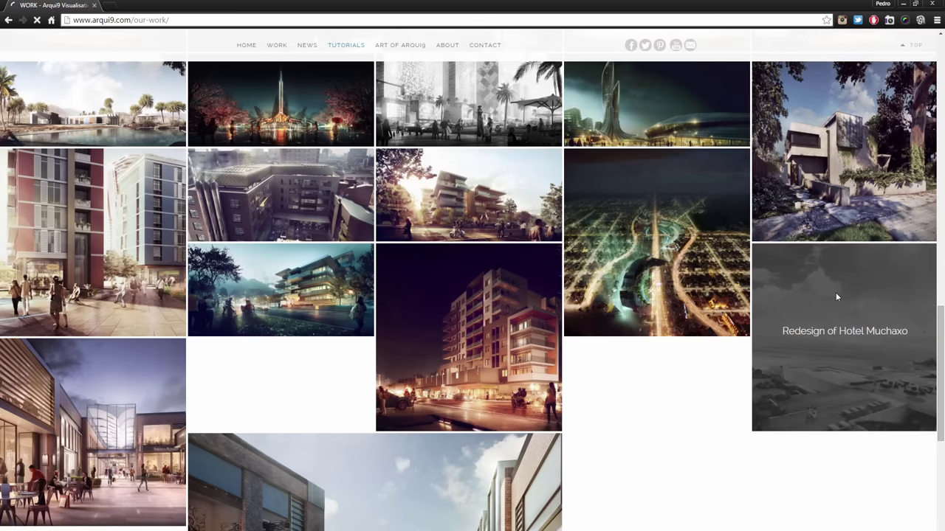
# Switch to the browser, open the Redesign of Hotel Muchaxo project, view its image, and close the page
pyautogui.click(836, 296)
pyautogui.scroll(-5, 694, 244)
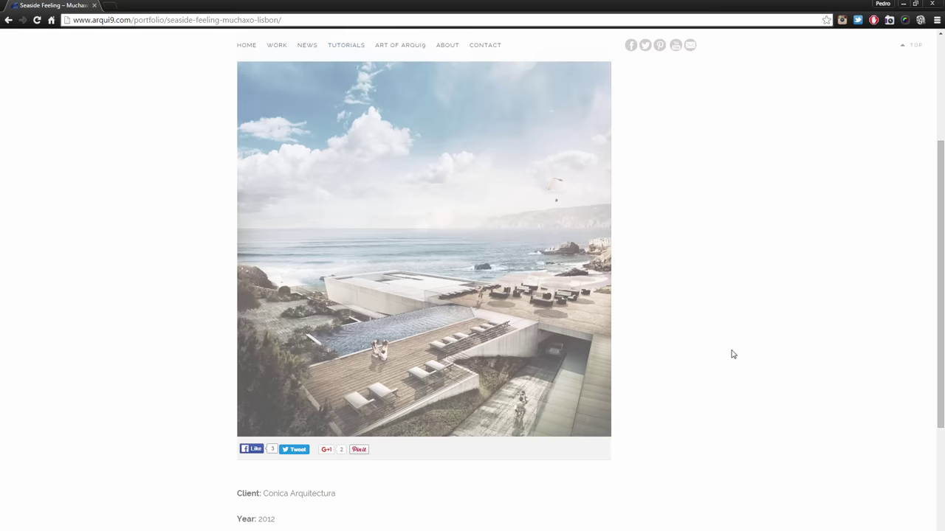
pyautogui.click(932, 6)
pyautogui.moveTo(347, 338); pyautogui.dragTo(428, 299)
pyautogui.click(44, 20)
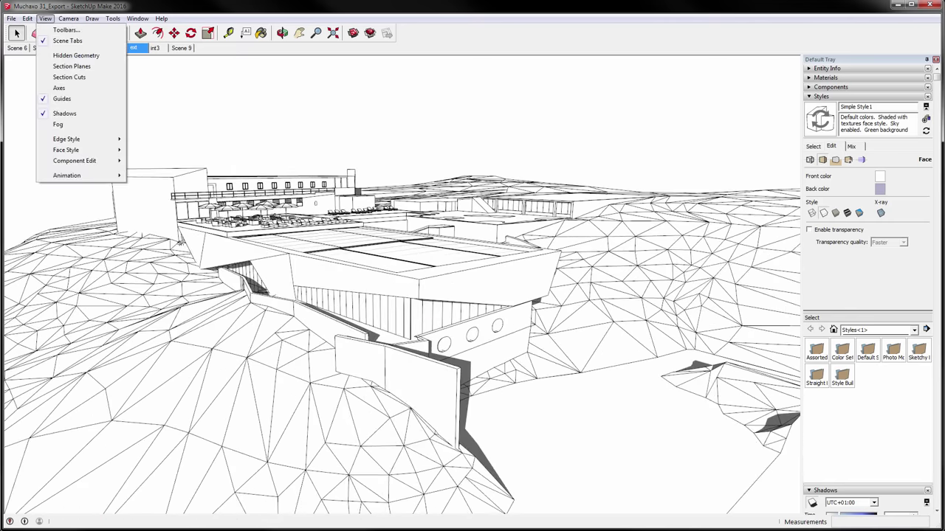
pyautogui.click(66, 31)
pyautogui.moveTo(585, 125); pyautogui.dragTo(649, 104)
# In the browser, open the photo packs downloads on the Arqui9 Learn site, look through them, and close the page
pyautogui.moveTo(760, 53)
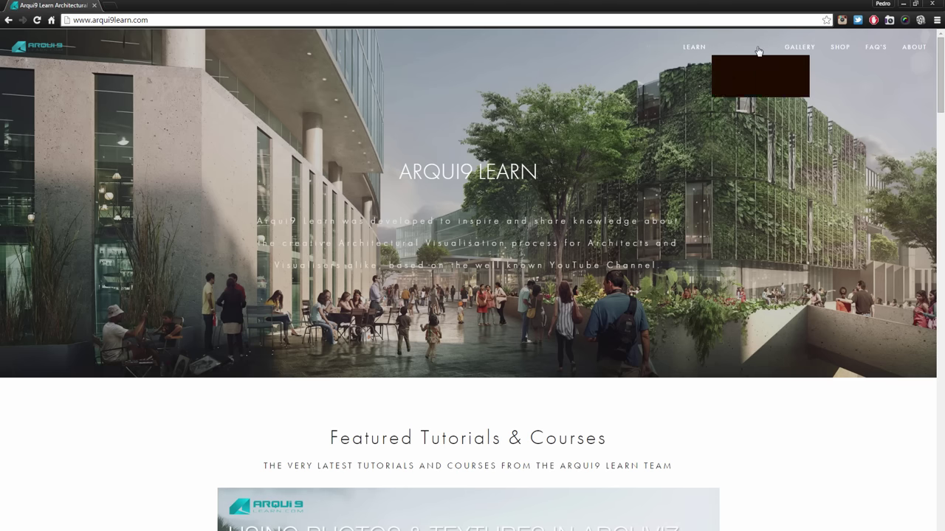
pyautogui.click(760, 82)
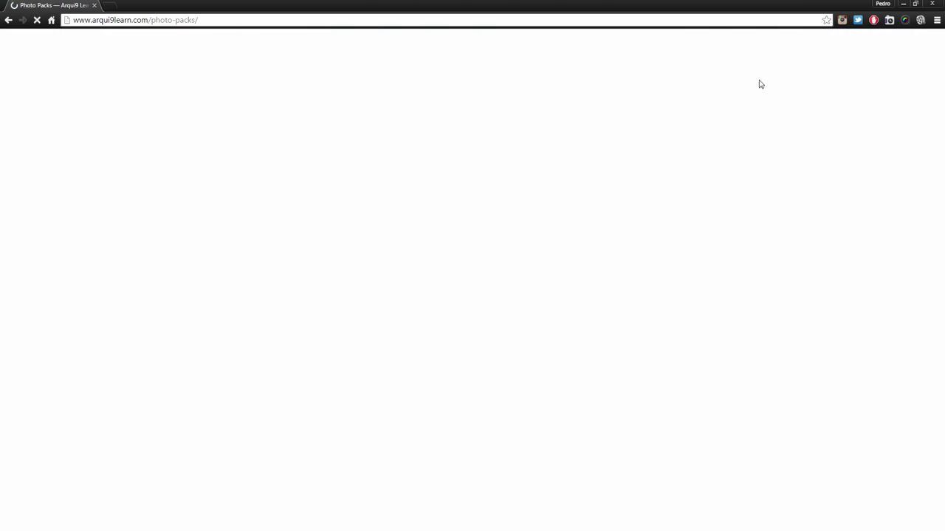
pyautogui.scroll(-10, 480, 253)
pyautogui.scroll(6, 525, 344)
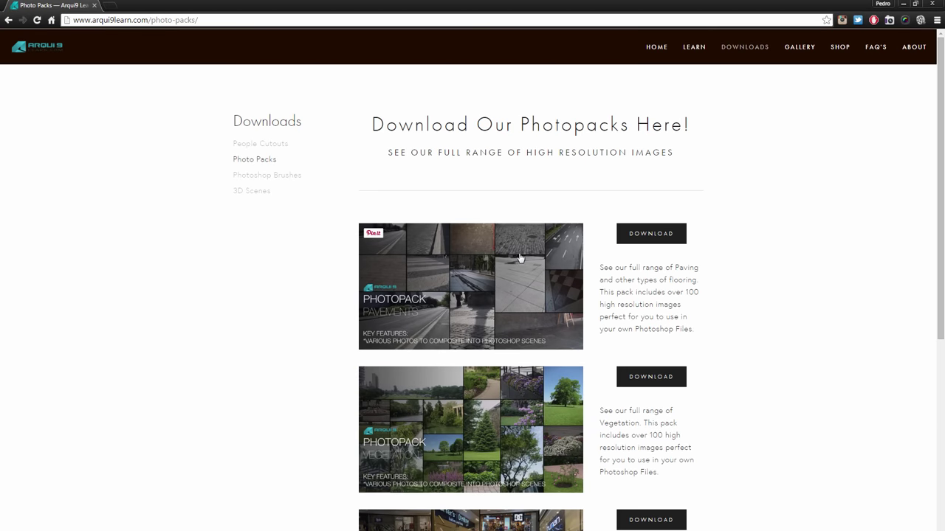
pyautogui.click(933, 7)
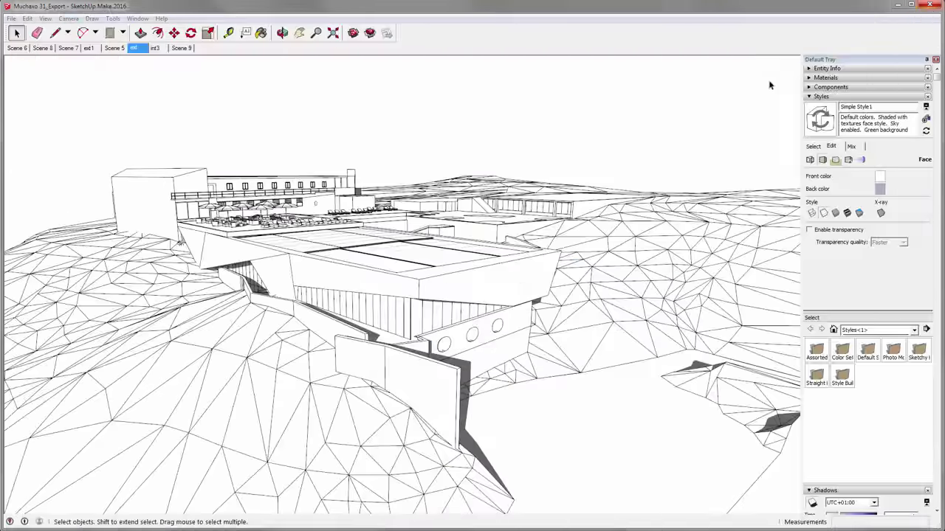
# Enable transparency for the SketchUp model's face style
pyautogui.moveTo(392, 243)
pyautogui.mouseDown()
pyautogui.moveTo(372, 272)
pyautogui.moveTo(406, 274)
pyautogui.moveTo(392, 275)
pyautogui.mouseUp()
pyautogui.moveTo(505, 266); pyautogui.dragTo(277, 299)
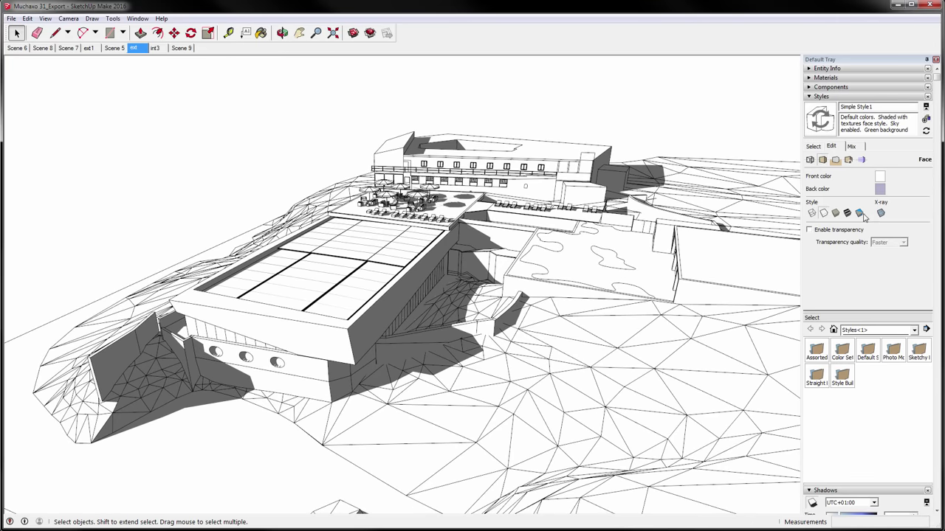
pyautogui.click(836, 234)
pyautogui.moveTo(517, 325); pyautogui.dragTo(419, 345)
pyautogui.moveTo(394, 312); pyautogui.dragTo(342, 253)
# Show the model's section cuts and set up a view looking into the sectioned pool hall
pyautogui.click(45, 18)
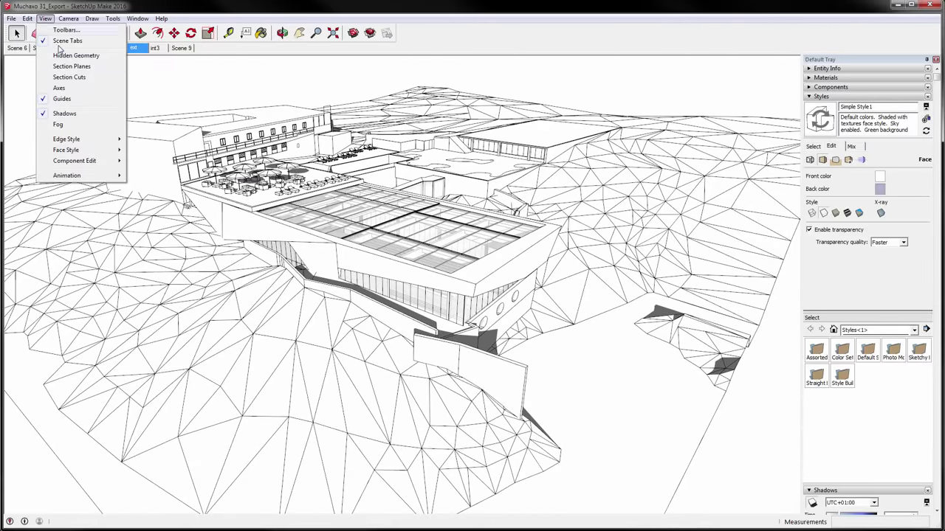
pyautogui.click(70, 77)
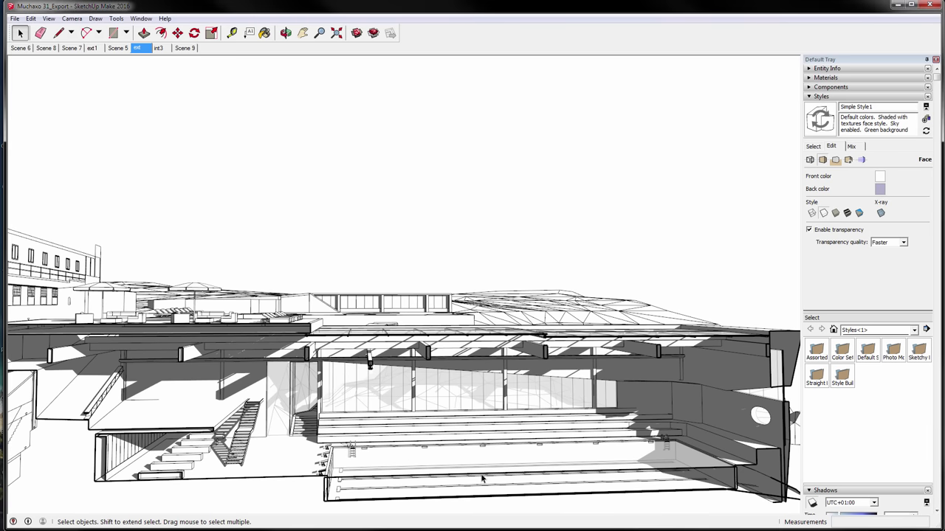
pyautogui.press('o')
pyautogui.moveTo(472, 402); pyautogui.dragTo(320, 415)
pyautogui.press('space')
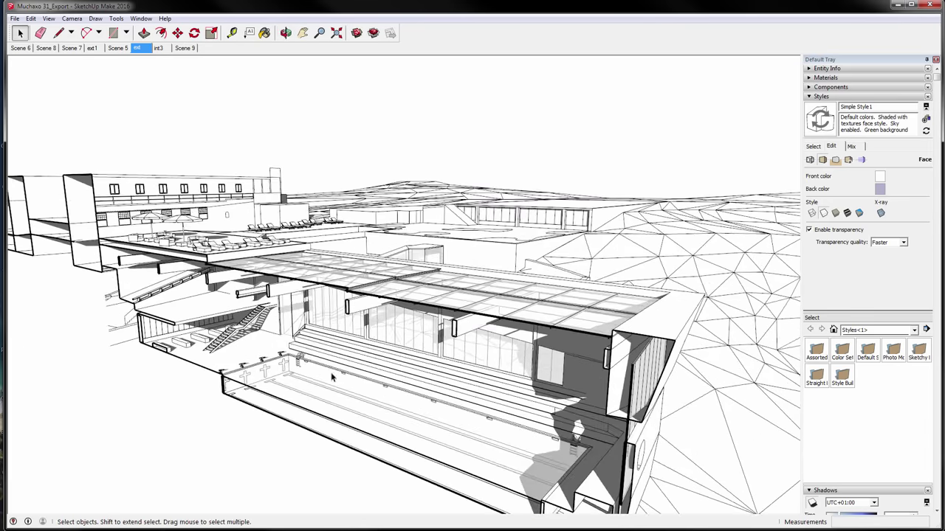
pyautogui.moveTo(211, 304); pyautogui.dragTo(329, 200)
# Export the section view as a JPEG 2D graphic named Muchaxo 31_Export
pyautogui.click(14, 19)
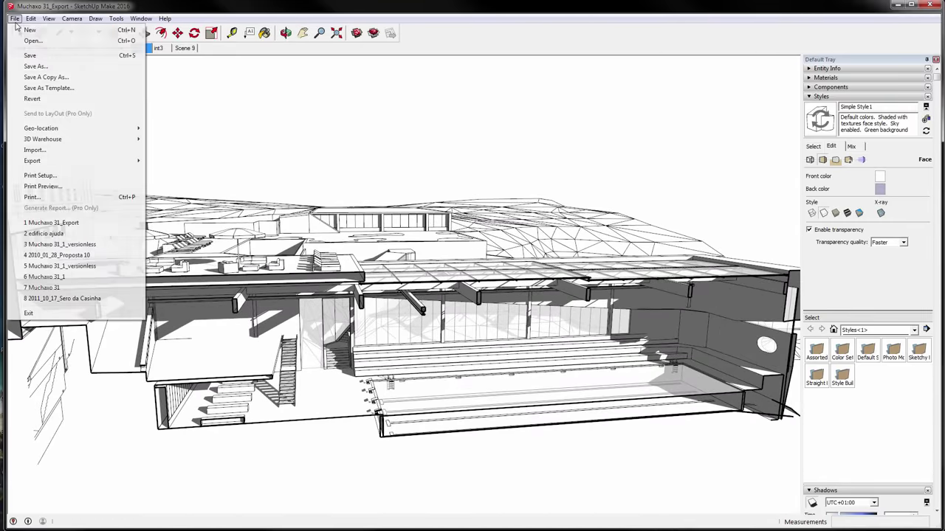
pyautogui.moveTo(68, 162)
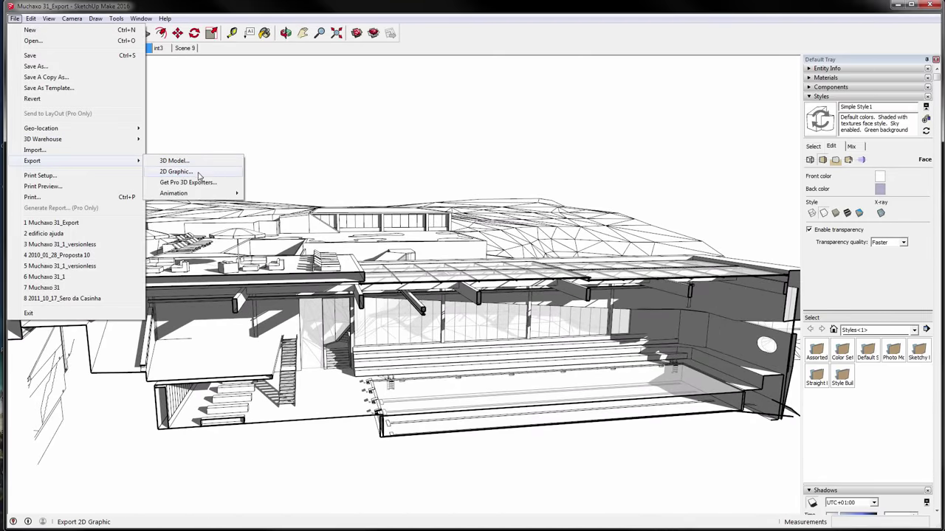
pyautogui.click(174, 170)
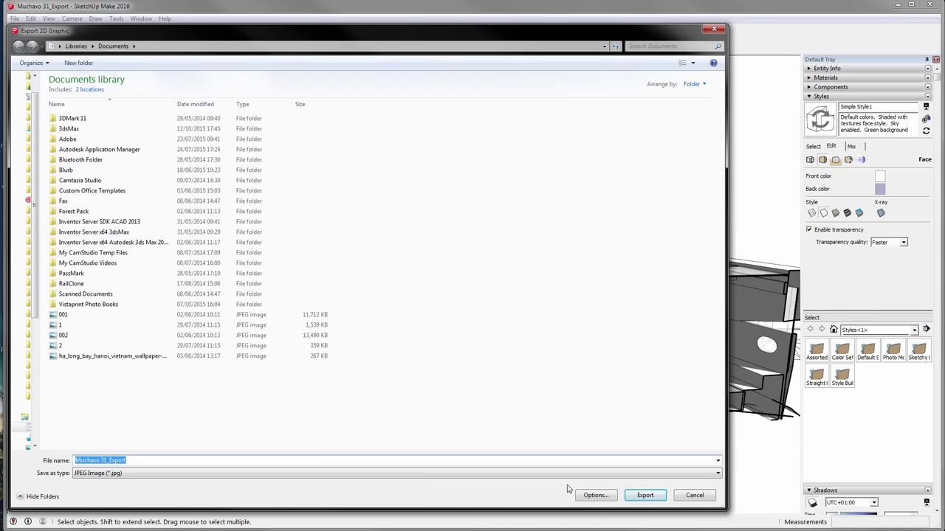
pyautogui.click(642, 495)
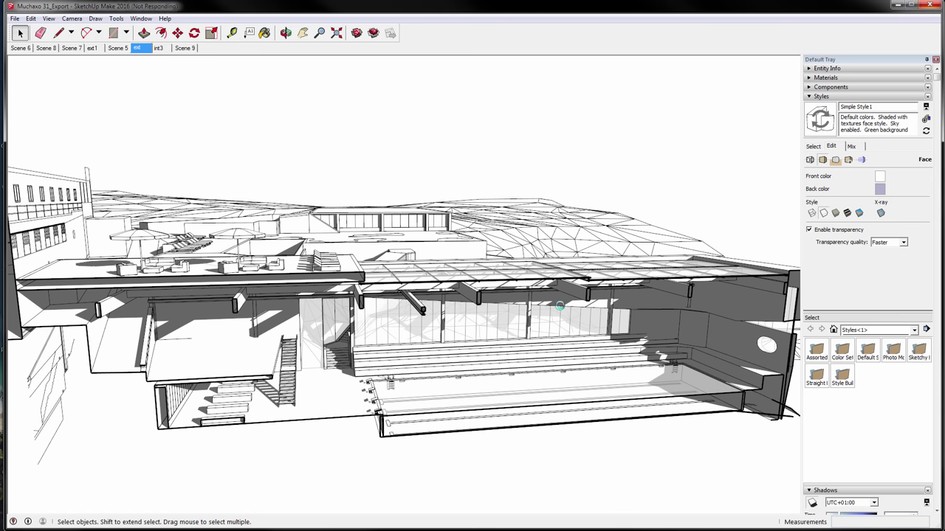
pyautogui.click(548, 316)
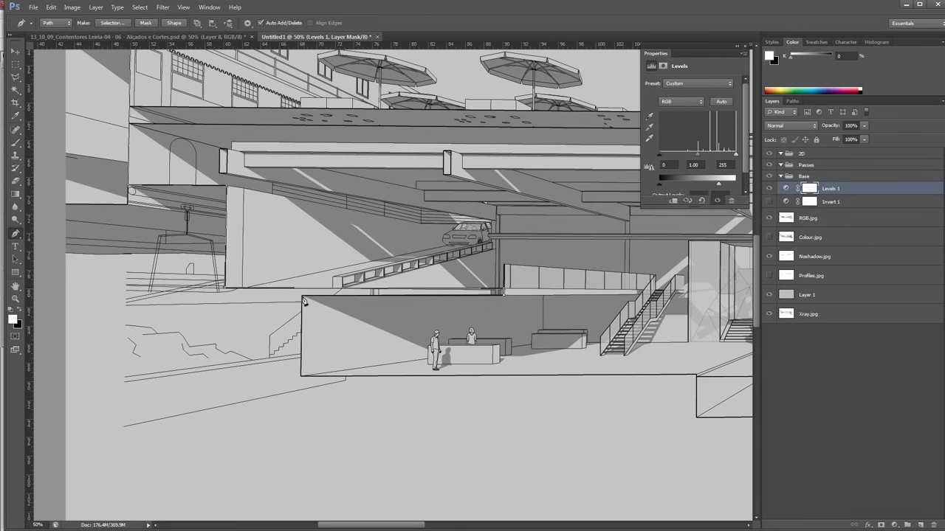
# In Photoshop, trace the section cut with the Pen tool around the reception floor and the pool basin
pyautogui.click(302, 297)
pyautogui.scroll(2, 311, 370)
pyautogui.click(291, 381)
pyautogui.moveTo(701, 413); pyautogui.dragTo(289, 386)
pyautogui.click(214, 352)
pyautogui.click(213, 433)
pyautogui.moveTo(664, 431); pyautogui.dragTo(287, 415)
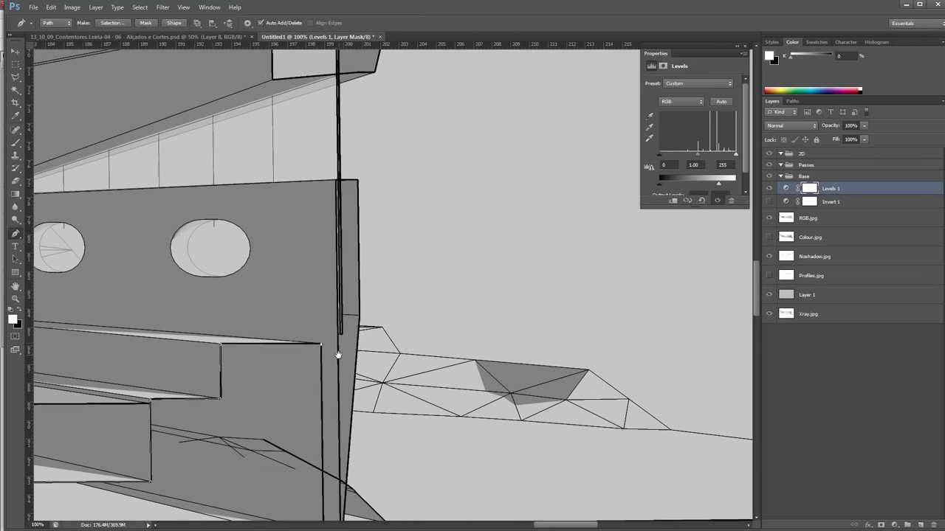
# Continue the pen path up and around the cut end wall with the round windows, down to its base
pyautogui.moveTo(339, 356); pyautogui.dragTo(345, 353)
pyautogui.click(344, 341)
pyautogui.click(345, 177)
pyautogui.click(366, 177)
pyautogui.click(367, 314)
pyautogui.moveTo(380, 413); pyautogui.dragTo(349, 217)
pyautogui.click(328, 288)
pyautogui.click(364, 322)
# Extend the path along the ground line past the image edge and close it around the earth below the building
pyautogui.moveTo(720, 324); pyautogui.dragTo(194, 317)
pyautogui.click(411, 308)
pyautogui.hotkey('ctrl', 'z')
pyautogui.click(474, 309)
pyautogui.keyDown('alt'); pyautogui.click(494, 351); pyautogui.keyUp('alt')
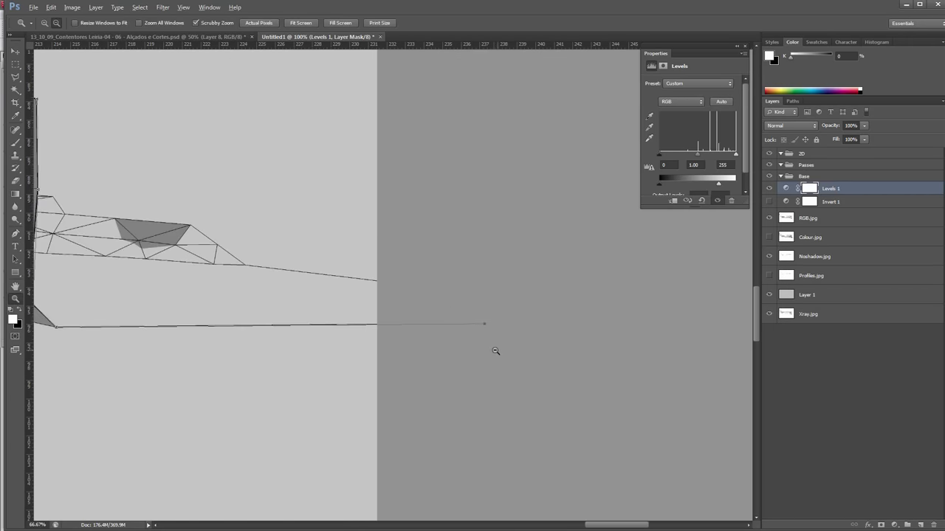
pyautogui.scroll(-6, 488, 351)
pyautogui.keyDown('shift'); pyautogui.click(707, 381); pyautogui.keyUp('shift')
pyautogui.keyDown('shift'); pyautogui.click(110, 383); pyautogui.keyUp('shift')
pyautogui.scroll(2, 177, 210)
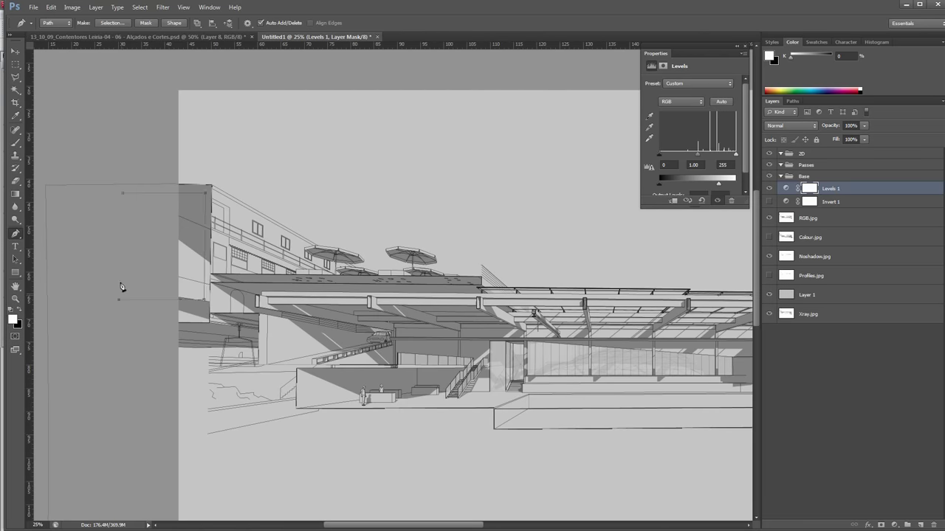
pyautogui.scroll(-1, 122, 305)
# Convert the path into a selection and use it to mask a new layer in the Base group
pyautogui.hotkey('ctrl', 'Return')
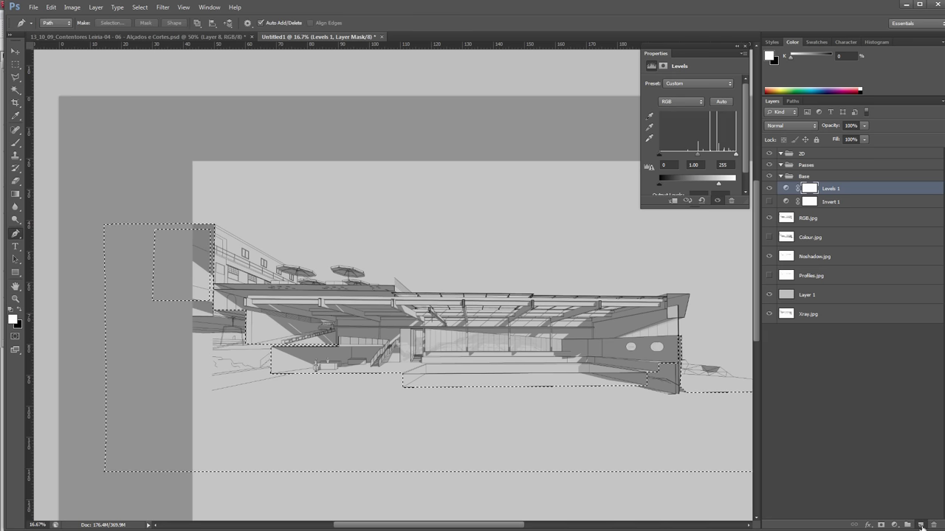
pyautogui.click(919, 525)
pyautogui.click(880, 524)
# Set up a brush for the masked layer with the default black and white colours
pyautogui.press('b')
pyautogui.press('F5')
pyautogui.press('F5')
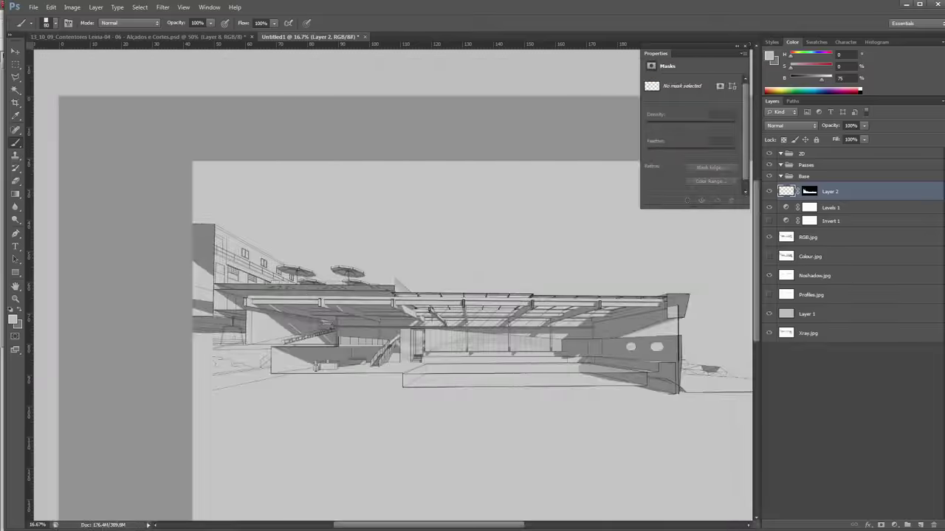
pyautogui.press('d')
# Try test strokes on the ground beneath the reception floor and the building's stepped edge
pyautogui.moveTo(401, 375); pyautogui.dragTo(288, 402)
pyautogui.hotkey('ctrl', 'z')
pyautogui.moveTo(222, 332); pyautogui.dragTo(325, 391)
pyautogui.hotkey('ctrl', 'z')
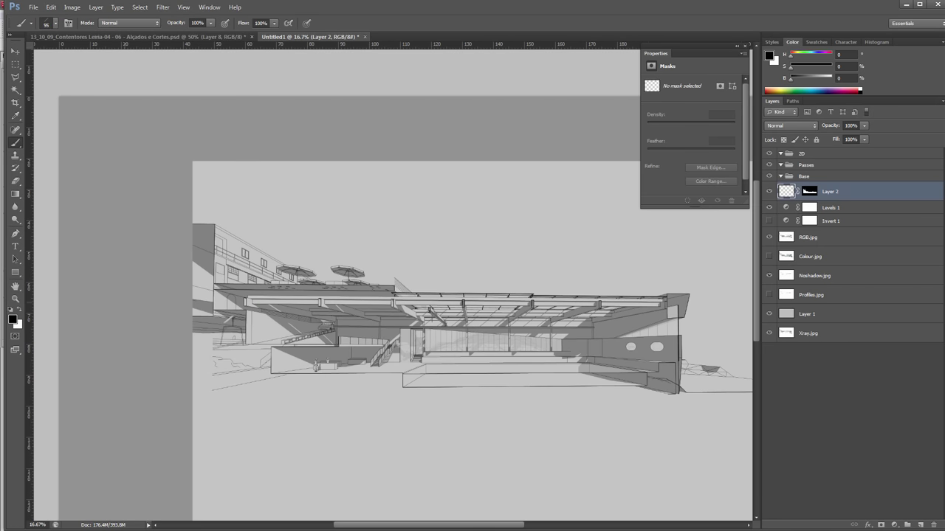
# Hatch the ground below the stepped section with rough black strokes, stepping back the last two changes
pyautogui.moveTo(201, 314)
pyautogui.mouseDown()
pyautogui.moveTo(240, 346)
pyautogui.moveTo(397, 377)
pyautogui.moveTo(703, 386)
pyautogui.mouseUp()
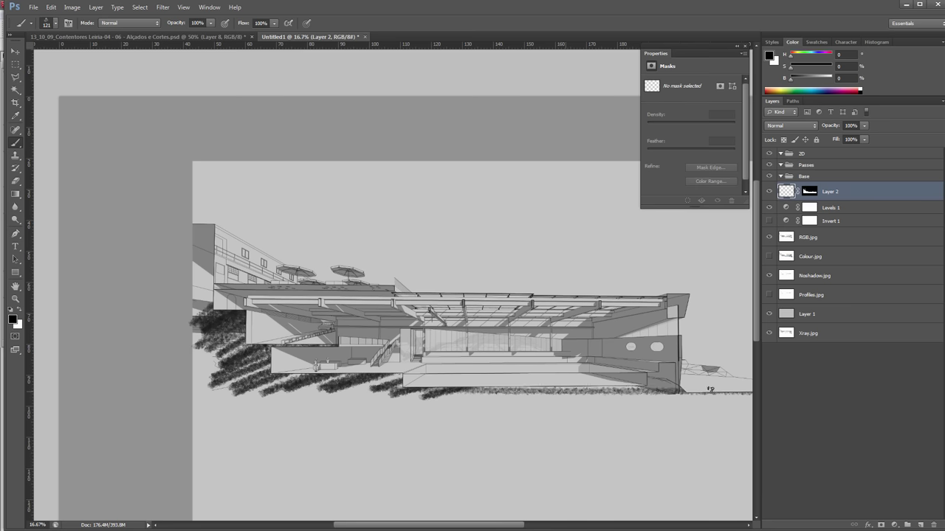
pyautogui.press('[')
pyautogui.press('[')
pyautogui.press('[')
pyautogui.press('[')
pyautogui.hotkey('ctrl', 'alt', 'z')
pyautogui.hotkey('ctrl', 'alt', 'z')
# Shade the cut ground beneath the entire building with long black strokes, using a 400 px brush at 40% opacity
pyautogui.press('4')
pyautogui.press(']')
pyautogui.press(']')
pyautogui.press(']')
pyautogui.press(']')
pyautogui.press(']')
pyautogui.press(']')
pyautogui.press(']')
pyautogui.press(']')
pyautogui.press(']')
pyautogui.press(']')
pyautogui.moveTo(208, 304)
pyautogui.mouseDown()
pyautogui.moveTo(196, 285)
pyautogui.moveTo(217, 231)
pyautogui.moveTo(152, 270)
pyautogui.mouseUp()
pyautogui.moveTo(217, 230); pyautogui.dragTo(112, 260)
pyautogui.moveTo(183, 295)
pyautogui.mouseDown()
pyautogui.moveTo(262, 353)
pyautogui.moveTo(395, 384)
pyautogui.mouseUp()
pyautogui.moveTo(310, 387); pyautogui.dragTo(516, 391)
pyautogui.moveTo(381, 388); pyautogui.dragTo(737, 384)
pyautogui.moveTo(665, 365); pyautogui.dragTo(354, 349)
pyautogui.moveTo(354, 361); pyautogui.dragTo(417, 385)
pyautogui.moveTo(565, 375); pyautogui.dragTo(392, 379)
pyautogui.moveTo(296, 383); pyautogui.dragTo(547, 362)
pyautogui.moveTo(170, 354); pyautogui.dragTo(455, 359)
pyautogui.moveTo(318, 362); pyautogui.dragTo(686, 358)
pyautogui.hotkey('ctrl', 'z')
# Lower the brush opacity to 20% and add softer strokes that fade the ground shading downward and outward
pyautogui.press('2')
pyautogui.moveTo(616, 354); pyautogui.dragTo(522, 366)
pyautogui.moveTo(381, 331)
pyautogui.mouseDown()
pyautogui.moveTo(159, 333)
pyautogui.moveTo(147, 297)
pyautogui.moveTo(56, 287)
pyautogui.mouseUp()
pyautogui.moveTo(190, 308); pyautogui.dragTo(147, 275)
pyautogui.moveTo(147, 310)
pyautogui.mouseDown()
pyautogui.moveTo(327, 329)
pyautogui.moveTo(759, 351)
pyautogui.mouseUp()
pyautogui.moveTo(264, 350); pyautogui.dragTo(370, 352)
pyautogui.moveTo(415, 371); pyautogui.dragTo(750, 379)
pyautogui.moveTo(267, 259)
pyautogui.mouseDown()
pyautogui.moveTo(256, 295)
pyautogui.moveTo(263, 320)
pyautogui.mouseUp()
pyautogui.moveTo(276, 276)
pyautogui.mouseDown()
pyautogui.moveTo(311, 415)
pyautogui.moveTo(318, 325)
pyautogui.mouseUp()
pyautogui.hotkey('ctrl', 'z')
pyautogui.moveTo(451, 303); pyautogui.dragTo(452, 395)
pyautogui.moveTo(686, 325)
pyautogui.mouseDown()
pyautogui.moveTo(410, 309)
pyautogui.moveTo(637, 289)
pyautogui.moveTo(400, 293)
pyautogui.mouseUp()
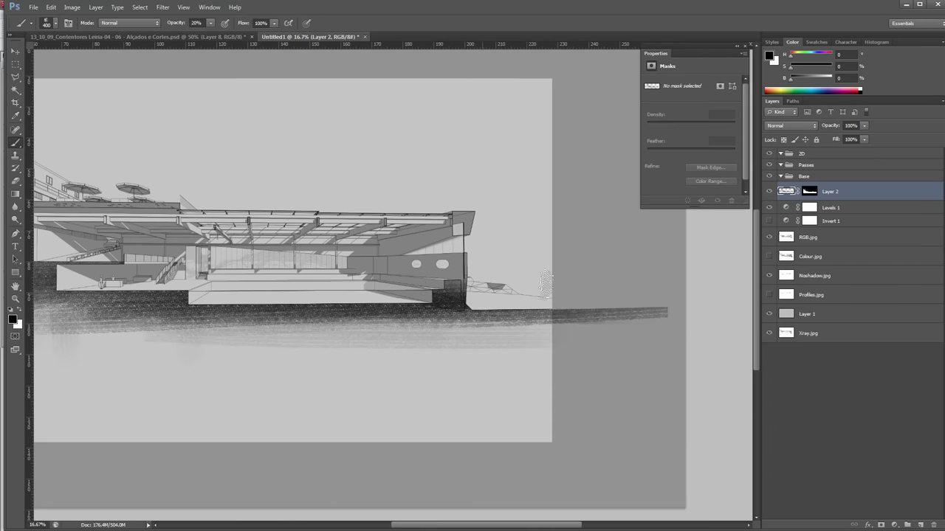
# Reduce the brush size to 125 px and switch to another brush preset
pyautogui.moveTo(285, 199); pyautogui.dragTo(490, 186)
pyautogui.press('[')
pyautogui.press('[')
pyautogui.press('[')
pyautogui.press('[')
pyautogui.press('[')
pyautogui.press('[')
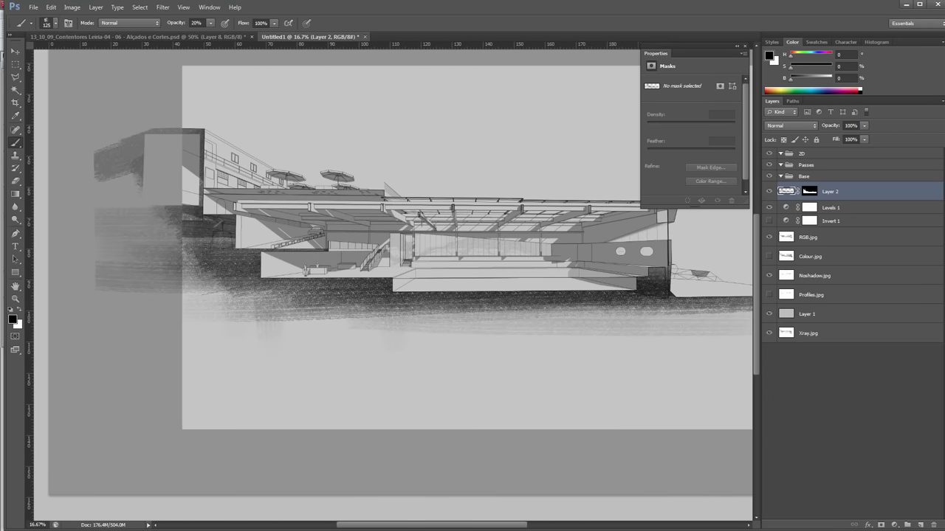
pyautogui.press('.')
pyautogui.press('.')
# Try long horizontal strokes across the ground beneath the section
pyautogui.moveTo(604, 318); pyautogui.dragTo(98, 333)
pyautogui.hotkey('ctrl', 'z')
pyautogui.moveTo(328, 280); pyautogui.dragTo(98, 280)
pyautogui.hotkey('ctrl', 'z')
# Draw a vertical shading stroke in the ground directly below the pool basin's left corner
pyautogui.moveTo(390, 280); pyautogui.dragTo(97, 279)
pyautogui.moveTo(391, 295)
pyautogui.mouseDown()
pyautogui.moveTo(391, 376)
pyautogui.moveTo(393, 359)
pyautogui.mouseUp()
pyautogui.hotkey('ctrl', 'z')
pyautogui.hotkey('ctrl', 'z')
pyautogui.hotkey('ctrl', 'z')
# Outline the cut end of the roof above the round-windowed wall with a Polygonal Lasso selection
pyautogui.moveTo(652, 299); pyautogui.dragTo(399, 282)
pyautogui.press('z')
pyautogui.click(496, 194)
pyautogui.click(496, 193)
pyautogui.click(496, 194)
pyautogui.press('l')
pyautogui.click(257, 235)
pyautogui.click(274, 164)
pyautogui.click(206, 163)
pyautogui.click(206, 209)
pyautogui.click(207, 237)
pyautogui.click(258, 234)
pyautogui.keyDown('shift'); pyautogui.click(208, 237); pyautogui.keyUp('shift')
pyautogui.doubleClick(258, 235)
# Hide the selection edges and shade the selected roof end with dark diagonal brush strokes
pyautogui.hotkey('ctrl', '\\')
pyautogui.hotkey('ctrl', 'h')
pyautogui.press('u')
pyautogui.press('b')
pyautogui.hotkey('ctrl', '2')
pyautogui.moveTo(155, 229); pyautogui.dragTo(275, 140)
pyautogui.moveTo(274, 140)
pyautogui.mouseDown()
pyautogui.moveTo(163, 234)
pyautogui.moveTo(319, 184)
pyautogui.moveTo(174, 226)
pyautogui.moveTo(302, 134)
pyautogui.moveTo(210, 227)
pyautogui.mouseUp()
pyautogui.press('.')
pyautogui.moveTo(227, 166); pyautogui.dragTo(269, 193)
# Draw a short diagonal stroke in the ground beneath the building's right end with a 20 px brush at 20% opacity
pyautogui.press('z')
pyautogui.keyDown('alt'); pyautogui.click(281, 239); pyautogui.keyUp('alt')
pyautogui.press('b')
pyautogui.press(',')
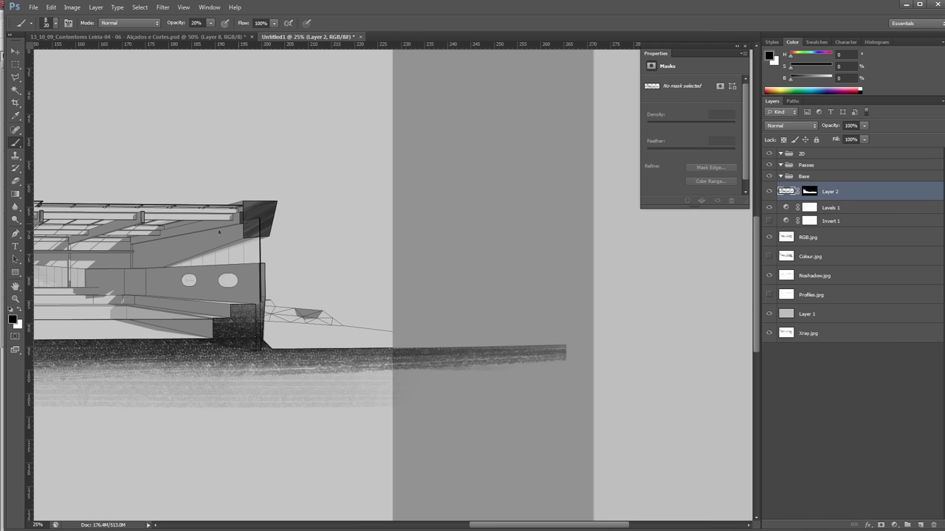
pyautogui.moveTo(241, 377); pyautogui.dragTo(344, 354)
# Activate Layer 2's mask and outline the cut end of the rightmost roof beam with a Polygonal Lasso selection
pyautogui.moveTo(220, 314); pyautogui.dragTo(585, 328)
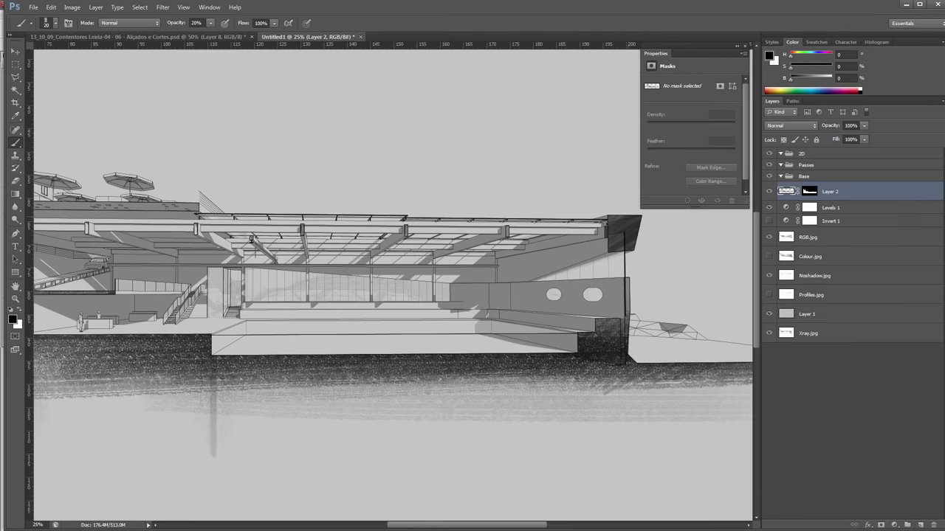
pyautogui.press('z')
pyautogui.keyDown('alt'); pyautogui.click(388, 289); pyautogui.keyUp('alt')
pyautogui.moveTo(320, 221); pyautogui.dragTo(321, 258)
pyautogui.click(490, 282)
pyautogui.click(490, 282)
pyautogui.click(490, 282)
pyautogui.click(490, 282)
pyautogui.click(809, 192)
pyautogui.click(415, 270)
pyautogui.press('l')
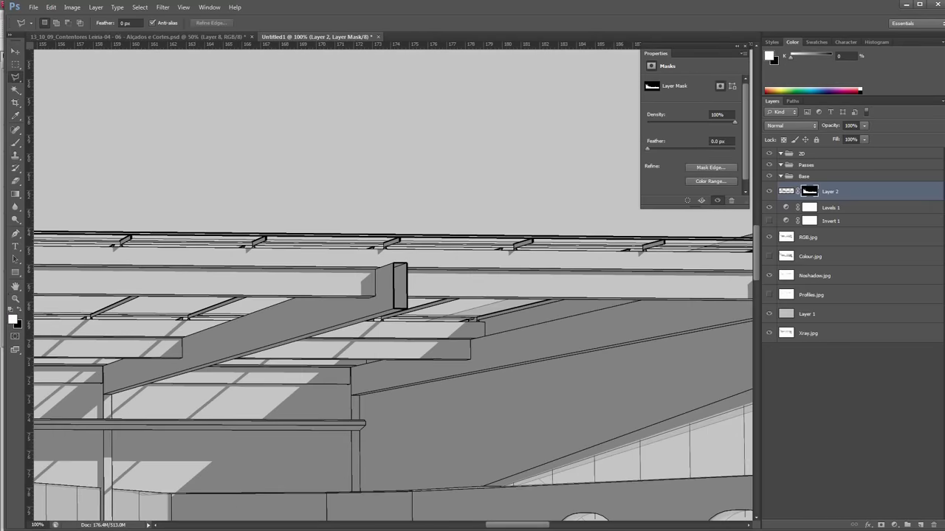
# Fill the selected beam end with white on Layer 2's mask using the Rectangle tool, and clear the selection
pyautogui.press('u')
pyautogui.moveTo(252, 303); pyautogui.dragTo(427, 285)
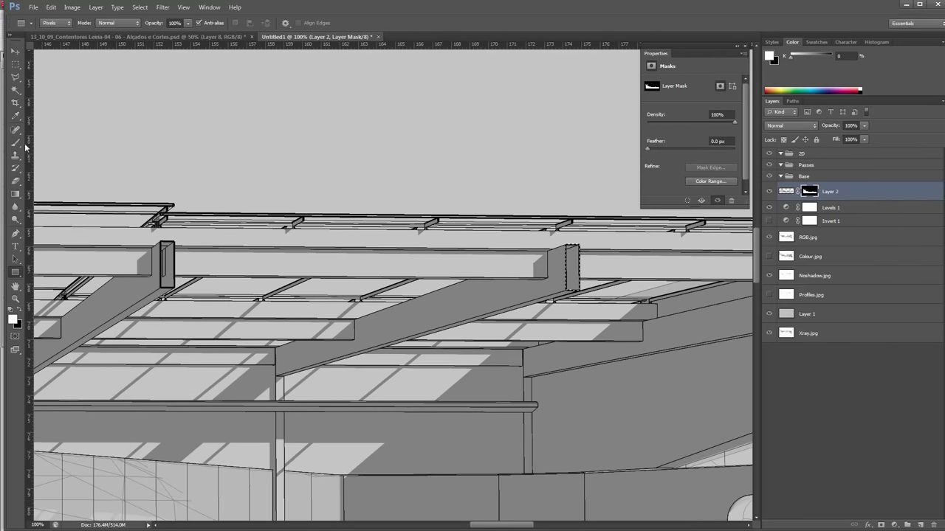
pyautogui.click(573, 236)
pyautogui.click(477, 223)
pyautogui.hotkey('ctrl', 'd')
# Outline the cut end of the second roof beam from the right and fill it white on Layer 2's mask
pyautogui.moveTo(48, 202); pyautogui.dragTo(257, 208)
pyautogui.press('l')
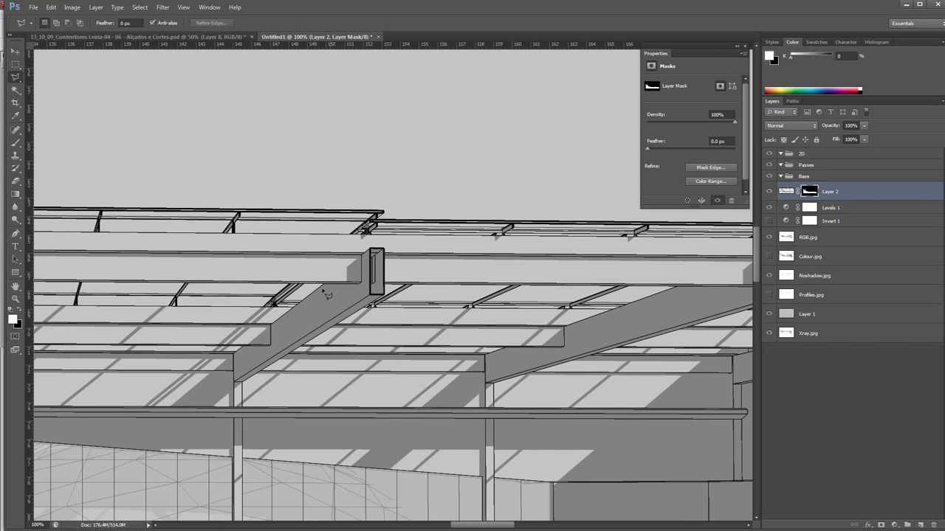
pyautogui.click(384, 296)
pyautogui.click(370, 295)
pyautogui.click(371, 250)
pyautogui.moveTo(375, 257); pyautogui.dragTo(695, 261)
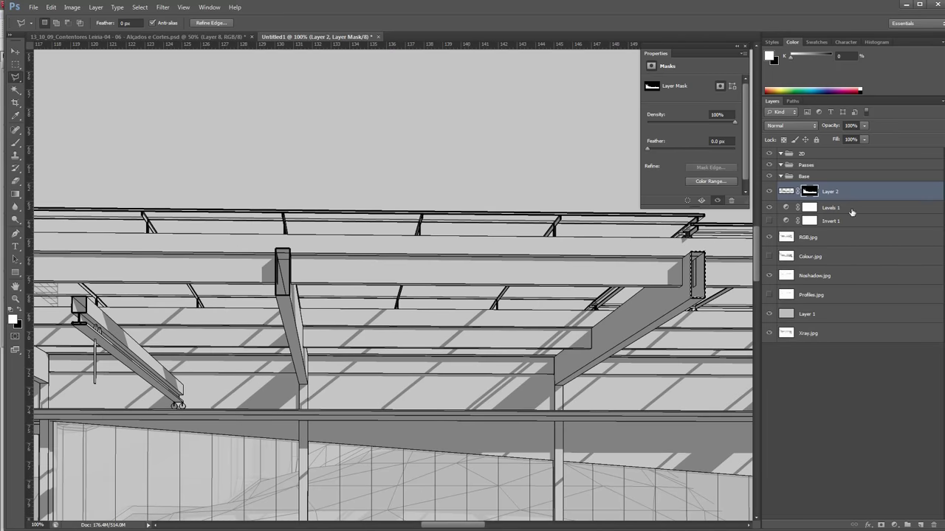
pyautogui.press('u')
pyautogui.moveTo(302, 291); pyautogui.dragTo(416, 271)
pyautogui.click(442, 220)
# Outline the cut ends of the middle roof beams and fill them white on Layer 2's mask
pyautogui.press('l')
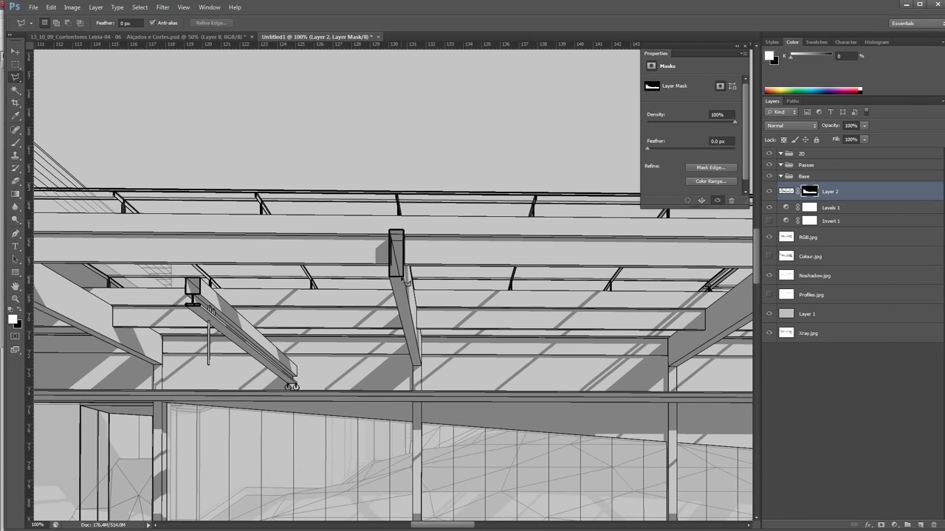
pyautogui.click(403, 279)
pyautogui.moveTo(350, 289); pyautogui.dragTo(590, 258)
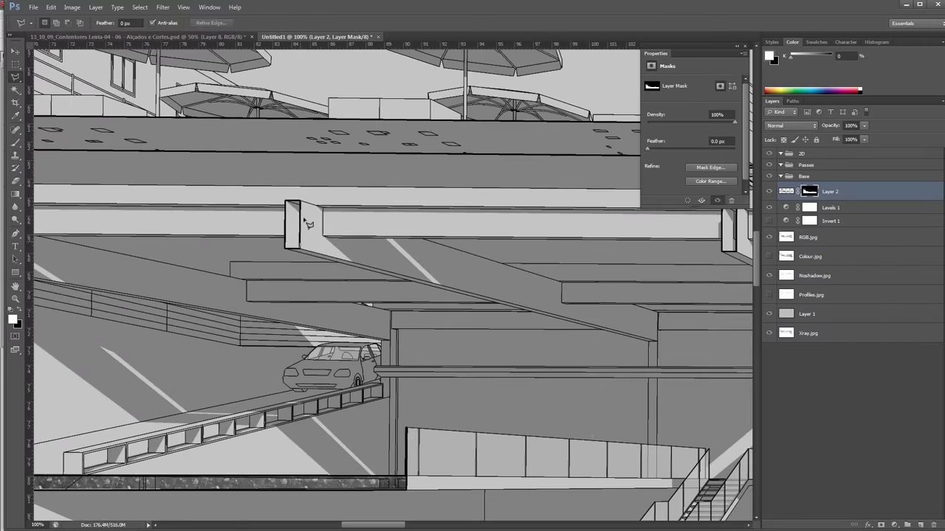
pyautogui.hscroll(-5, 331, 212)
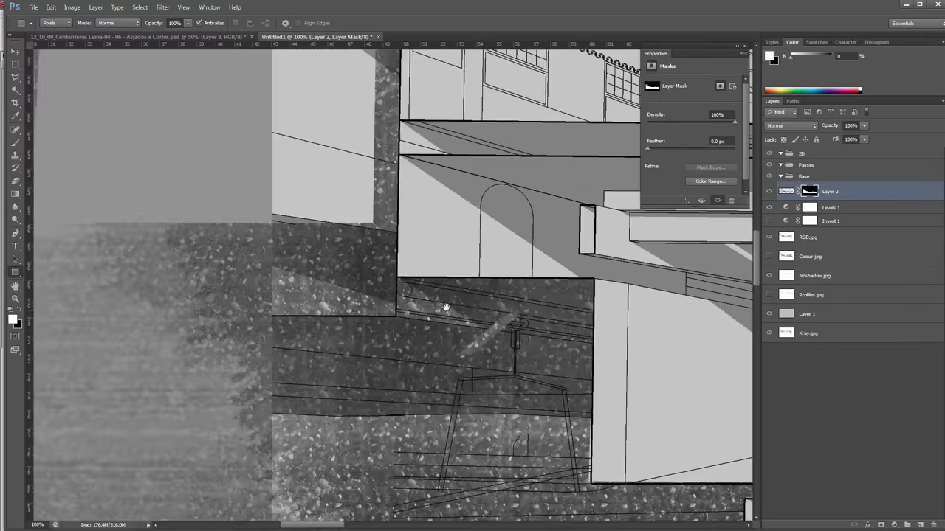
# Outline the leftmost roof beam's cut end, fill it white on Layer 2's mask and clear the selection
pyautogui.click(226, 250)
pyautogui.click(228, 201)
pyautogui.press('u')
pyautogui.moveTo(193, 186); pyautogui.dragTo(314, 291)
pyautogui.hotkey('ctrl', 'd')
pyautogui.press('z')
pyautogui.keyDown('alt'); pyautogui.click(356, 285); pyautogui.keyUp('alt')
pyautogui.keyDown('alt'); pyautogui.click(356, 285); pyautogui.keyUp('alt')
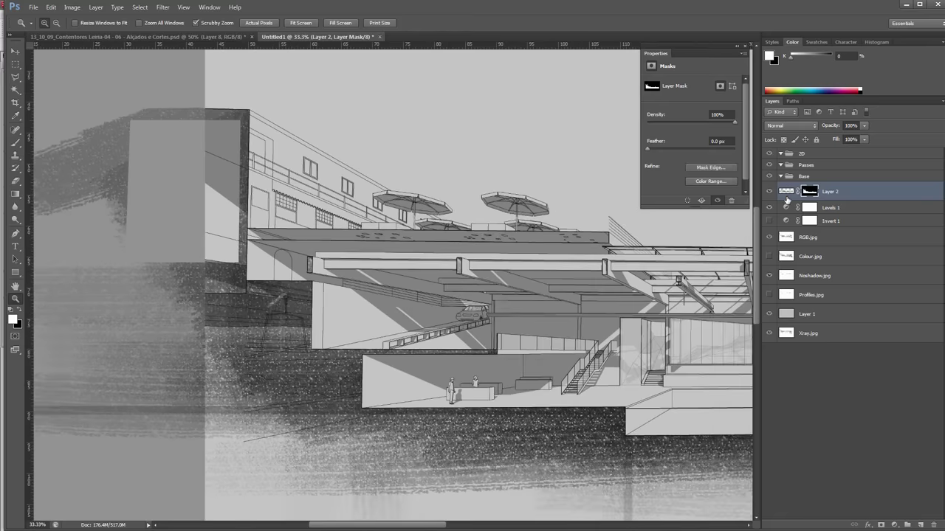
# Return to Layer 2's pixels with a black brush and add a new empty layer above it, undoing the trial stroke
pyautogui.click(786, 192)
pyautogui.press('b')
pyautogui.press('x')
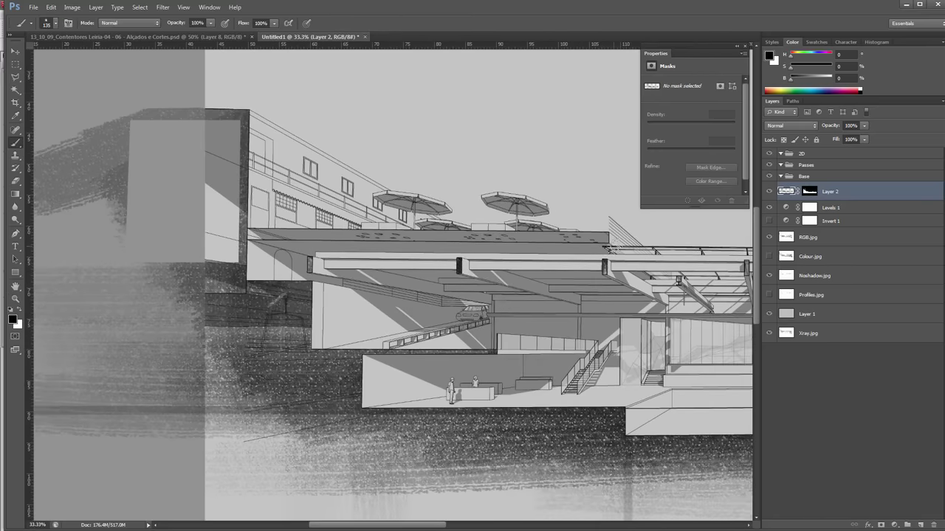
pyautogui.moveTo(731, 305); pyautogui.dragTo(367, 347)
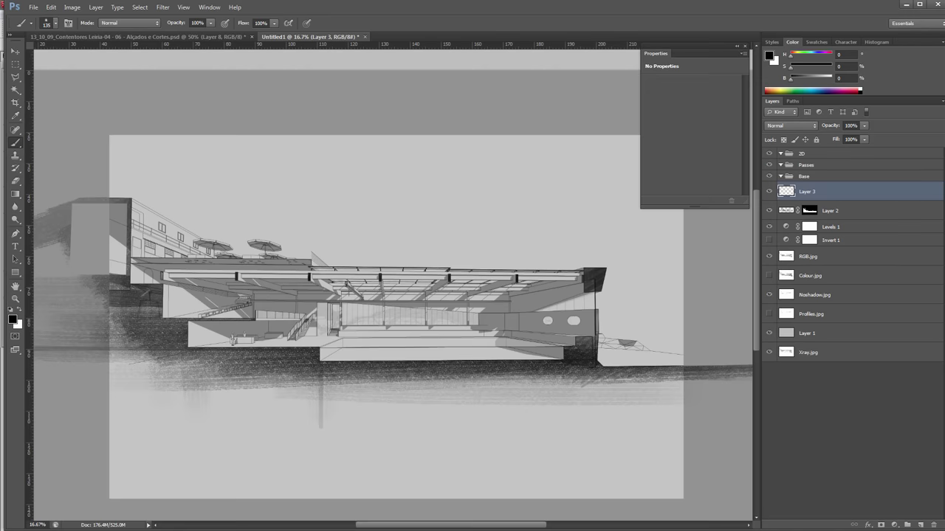
pyautogui.moveTo(343, 334); pyautogui.dragTo(459, 299)
pyautogui.hotkey('ctrl', 'z')
# Select the grey faces of the right side wall, the round-windowed wall, the steps and the pool end with the Magic Wand
pyautogui.press('z')
pyautogui.click(548, 298)
pyautogui.press('w')
pyautogui.click(564, 296)
pyautogui.keyDown('shift'); pyautogui.click(488, 356); pyautogui.keyUp('shift')
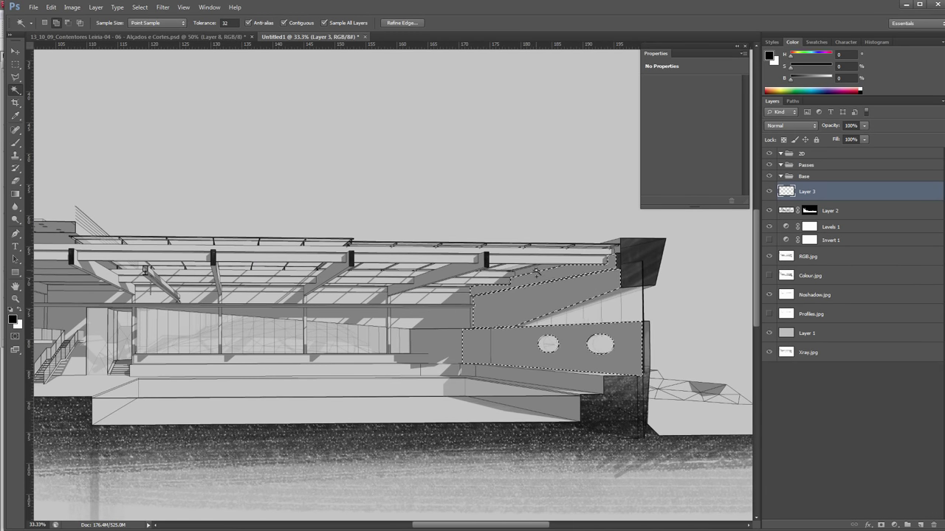
pyautogui.keyDown('shift'); pyautogui.click(528, 399); pyautogui.keyUp('shift')
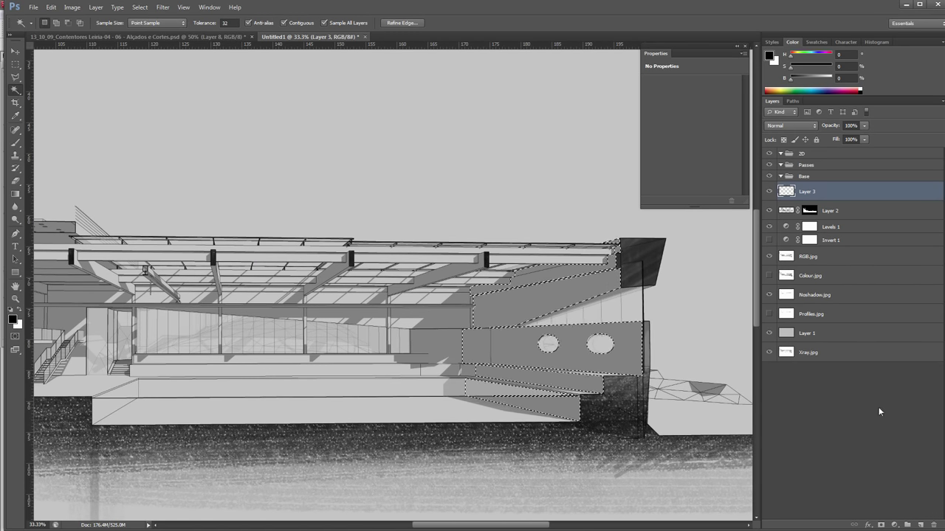
# Mask the new layer to the selected faces and rename it Rights
pyautogui.click(880, 525)
pyautogui.doubleClick(831, 191)
pyautogui.write('Rig')
# Try diagonal brush strokes across the masked right-hand wall faces
pyautogui.write('b')
pyautogui.moveTo(539, 273)
pyautogui.mouseDown()
pyautogui.moveTo(590, 251)
pyautogui.moveTo(649, 253)
pyautogui.moveTo(700, 335)
pyautogui.moveTo(411, 419)
pyautogui.moveTo(603, 380)
pyautogui.mouseUp()
pyautogui.hotkey('ctrl', 'alt', 'z')
pyautogui.hotkey('ctrl', 'alt', 'z')
pyautogui.hotkey('ctrl', 'alt', 'z')
pyautogui.hotkey('ctrl', 'alt', 'z')
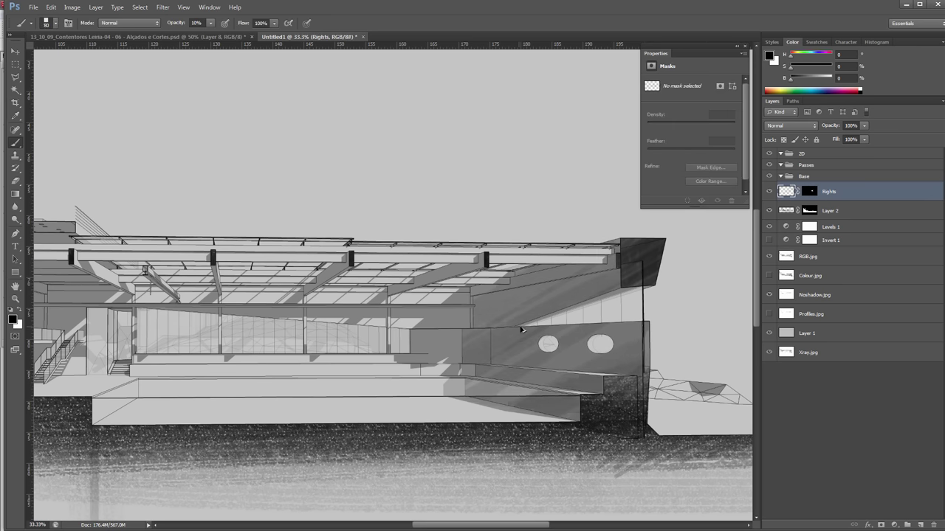
# Shade the masked right-hand wall and pool faces softly with a large 500 px black brush at 10% opacity
pyautogui.press(']')
pyautogui.press(']')
pyautogui.press(']')
pyautogui.press(']')
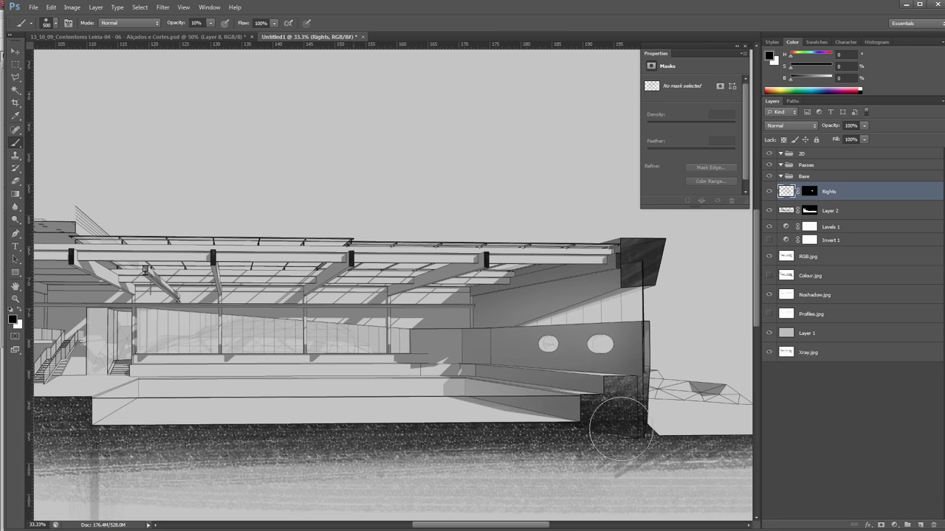
pyautogui.keyDown('alt'); pyautogui.click(561, 373); pyautogui.keyUp('alt')
pyautogui.keyDown('alt'); pyautogui.click(561, 367); pyautogui.keyUp('alt')
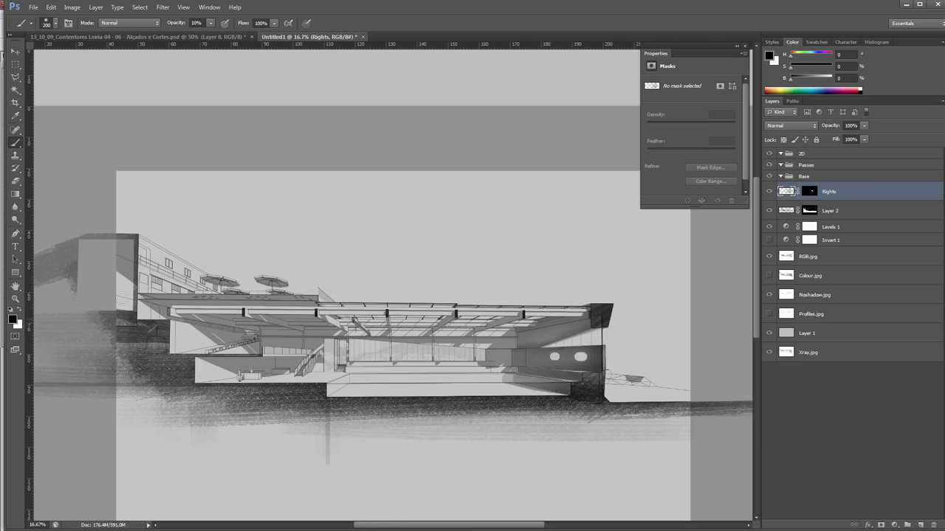
# Select the side faces of the roof beams with the Magic Wand, add them to the Rights layer's mask and deselect
pyautogui.keyDown('ctrl'); pyautogui.click(443, 323); pyautogui.keyUp('ctrl')
pyautogui.press('w')
pyautogui.click(811, 192)
pyautogui.keyDown('ctrl'); pyautogui.click(811, 192); pyautogui.keyUp('ctrl')
pyautogui.keyDown('ctrl'); pyautogui.click(367, 330); pyautogui.keyUp('ctrl')
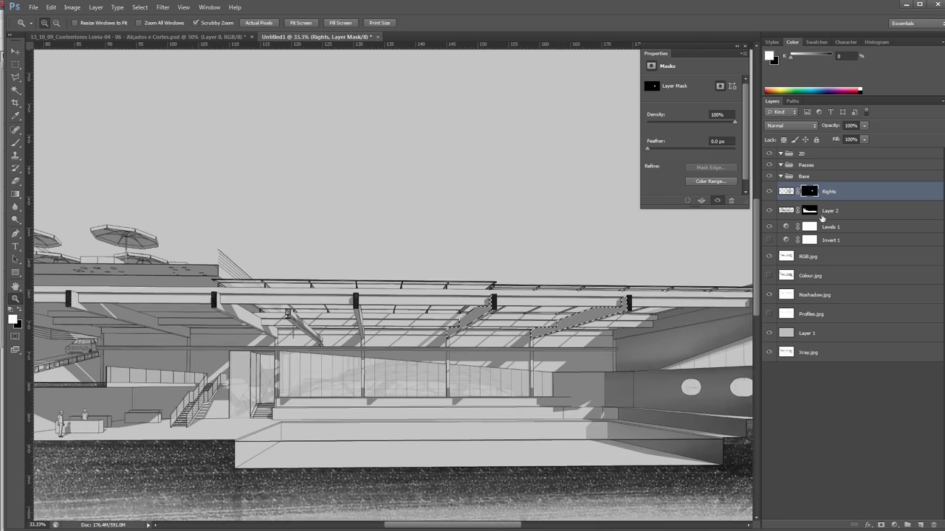
pyautogui.hscroll(1, 394, 286)
pyautogui.hotkey('ctrl', 'd')
# Shade the roof beams' side faces on the Rights layer with a soft 200 px black brush at 10% opacity
pyautogui.press('b')
pyautogui.click(788, 192)
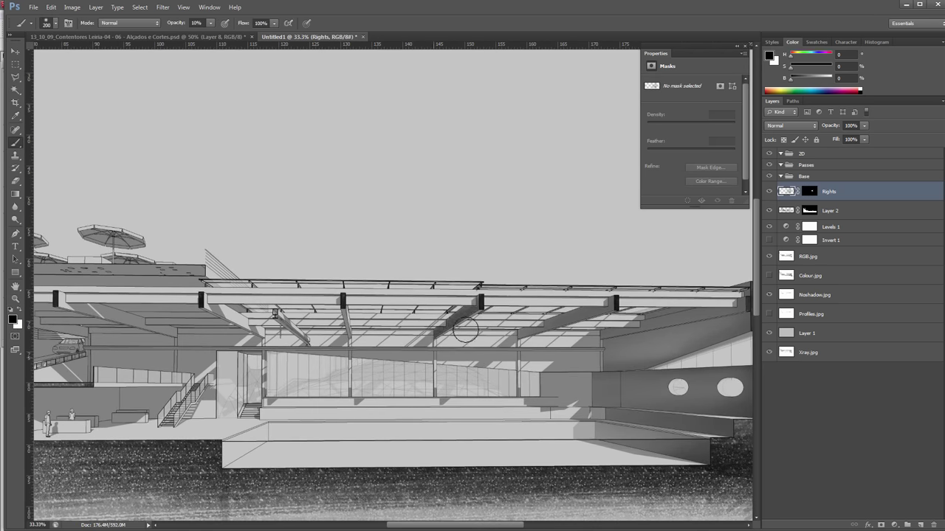
pyautogui.keyDown('alt'); pyautogui.click(627, 319); pyautogui.keyUp('alt')
pyautogui.moveTo(627, 319); pyautogui.dragTo(412, 309)
pyautogui.keyDown('alt'); pyautogui.click(406, 307); pyautogui.keyUp('alt')
pyautogui.moveTo(406, 307); pyautogui.dragTo(555, 292)
# Flip the whole canvas horizontally
pyautogui.click(73, 8)
pyautogui.moveTo(116, 97)
pyautogui.click(211, 137)
pyautogui.moveTo(277, 347); pyautogui.dragTo(304, 325)
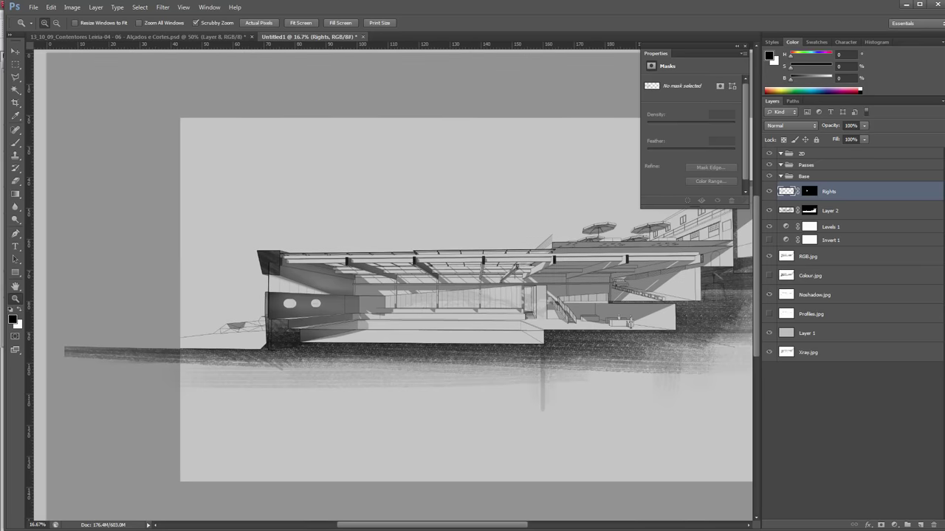
# Switch to textures.com in the browser and look through the Bare subcategory of the Concrete textures
pyautogui.moveTo(134, 37); pyautogui.dragTo(1, 70)
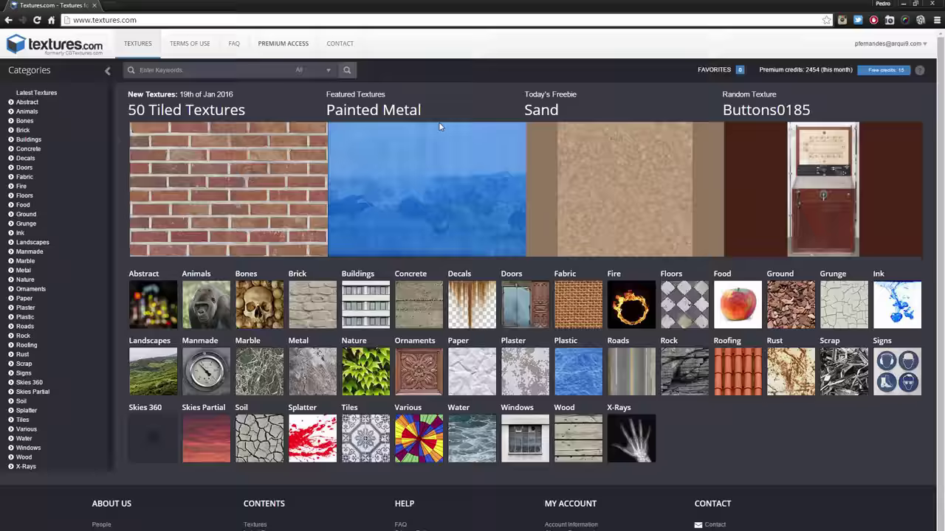
pyautogui.click(28, 152)
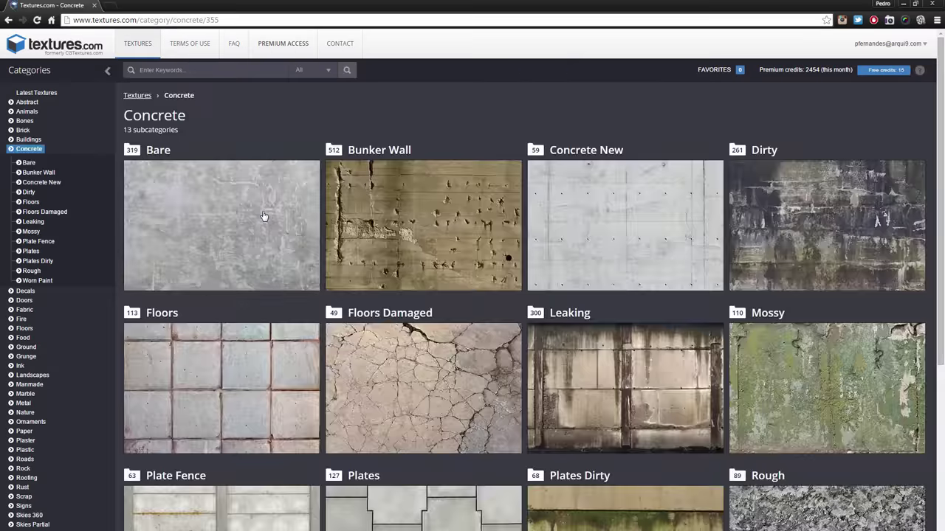
pyautogui.click(283, 228)
pyautogui.scroll(-5, 507, 239)
pyautogui.scroll(-10, 507, 239)
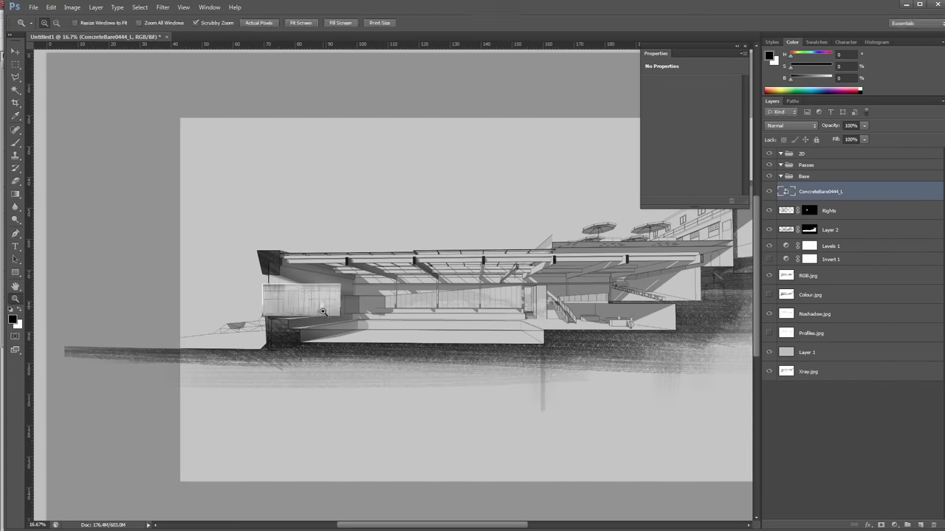
# Rasterize the ConcreteBare0444_L layer and delete the texture's outer edges with rectangular marquee selections
pyautogui.moveTo(299, 308); pyautogui.dragTo(418, 302)
pyautogui.rightClick(837, 191)
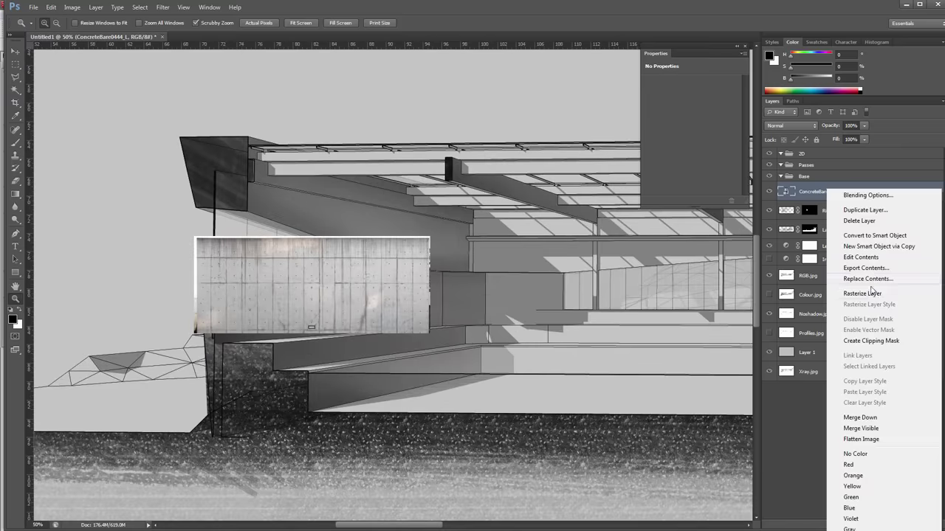
pyautogui.click(865, 293)
pyautogui.press('m')
pyautogui.press('Delete')
pyautogui.moveTo(151, 148); pyautogui.dragTo(461, 241)
pyautogui.press('Delete')
pyautogui.moveTo(461, 360); pyautogui.dragTo(426, 220)
pyautogui.press('Delete')
pyautogui.hotkey('ctrl', 'd')
# Move the concrete texture over the side wall and distort its corners to follow the wall's perspective
pyautogui.press('v')
pyautogui.moveTo(398, 310); pyautogui.dragTo(473, 324)
pyautogui.hotkey('ctrl', 't')
pyautogui.rightClick(365, 281)
pyautogui.click(392, 336)
pyautogui.moveTo(274, 253); pyautogui.dragTo(194, 89)
pyautogui.moveTo(499, 254); pyautogui.dragTo(492, 208)
pyautogui.moveTo(273, 347); pyautogui.dragTo(199, 444)
pyautogui.moveTo(493, 354)
pyautogui.mouseDown()
pyautogui.moveTo(476, 373)
pyautogui.moveTo(493, 359)
pyautogui.mouseUp()
pyautogui.moveTo(494, 284); pyautogui.dragTo(517, 293)
pyautogui.press('Return')
# Mask the concrete texture with the shape of the Rights layer's mask and unlink the mask from the texture
pyautogui.keyDown('alt'); pyautogui.click(824, 201); pyautogui.keyUp('alt')
pyautogui.moveTo(832, 194)
pyautogui.mouseDown()
pyautogui.moveTo(835, 220)
pyautogui.moveTo(825, 184)
pyautogui.mouseUp()
pyautogui.keyDown('alt'); pyautogui.click(833, 221); pyautogui.keyUp('alt')
pyautogui.keyDown('alt'); pyautogui.click(808, 192); pyautogui.keyUp('alt')
pyautogui.keyDown('alt'); pyautogui.click(809, 192); pyautogui.keyUp('alt')
pyautogui.click(881, 525)
pyautogui.press('z')
pyautogui.keyDown('alt'); pyautogui.click(465, 310); pyautogui.keyUp('alt')
pyautogui.click(798, 192)
# Distort the masked concrete texture to fit the side wall's perspective and set its layer to Multiply
pyautogui.click(786, 192)
pyautogui.hotkey('ctrl', 't')
pyautogui.moveTo(500, 163); pyautogui.dragTo(499, 185)
pyautogui.moveTo(500, 284); pyautogui.dragTo(494, 299)
pyautogui.moveTo(493, 196); pyautogui.dragTo(490, 145)
pyautogui.moveTo(494, 391); pyautogui.dragTo(493, 401)
pyautogui.moveTo(493, 145); pyautogui.dragTo(493, 130)
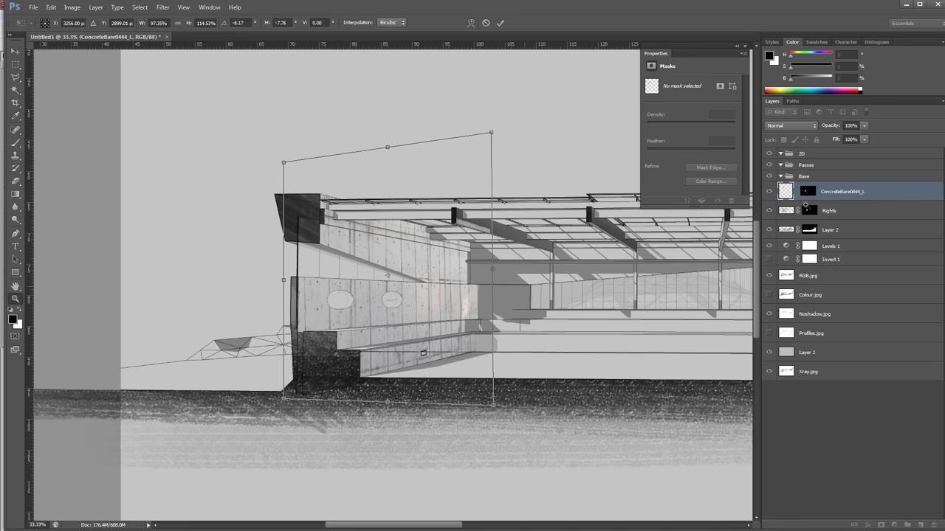
pyautogui.press('Return')
pyautogui.click(789, 126)
pyautogui.click(783, 168)
# Try a duplicate of the concrete texture layer in Overlay mode and delete the duplicate
pyautogui.hotkey('ctrl', 'j')
pyautogui.click(790, 125)
pyautogui.click(773, 254)
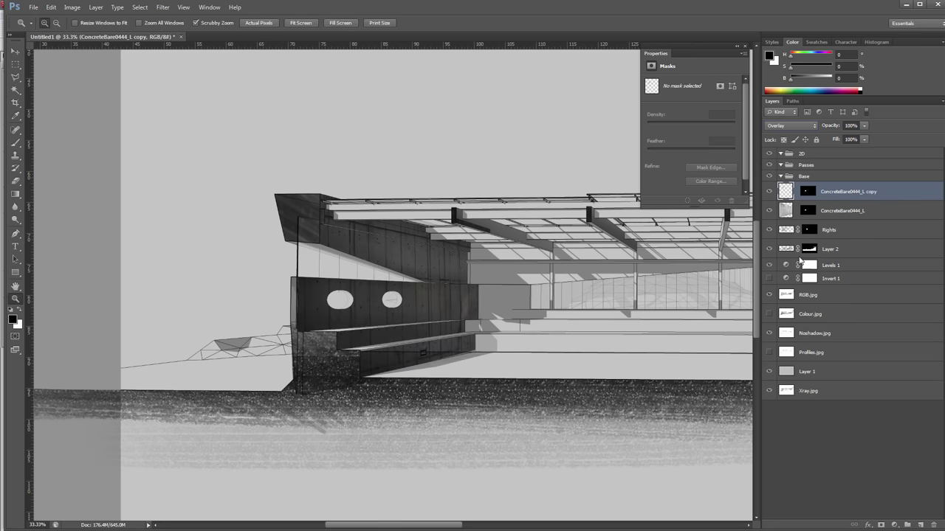
pyautogui.hotkey('ctrl', '-')
pyautogui.hotkey('ctrl', '-')
pyautogui.click(770, 210)
pyautogui.click(770, 210)
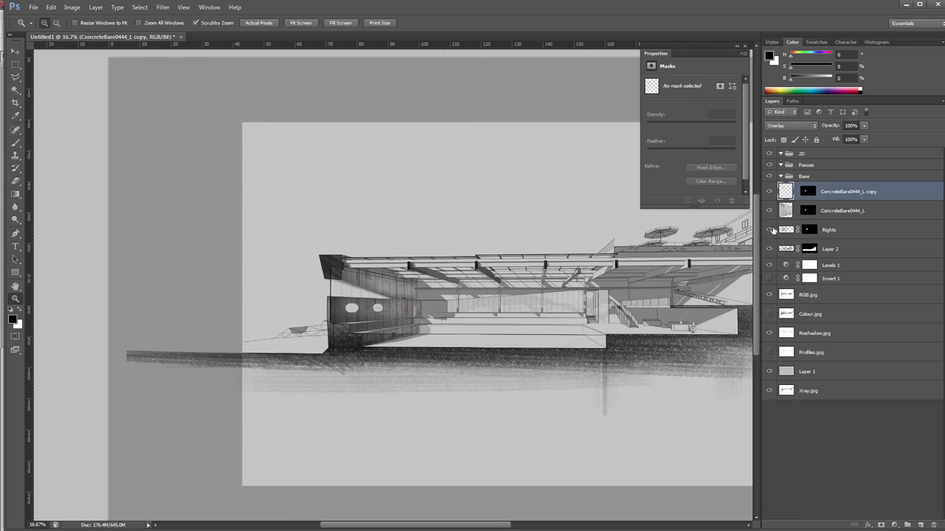
pyautogui.click(769, 192)
pyautogui.press('Delete')
# Move the Rights layer above the concrete texture layer and set its blending mode to Multiply
pyautogui.click(770, 211)
pyautogui.moveTo(786, 211); pyautogui.dragTo(787, 184)
pyautogui.click(770, 192)
pyautogui.click(790, 125)
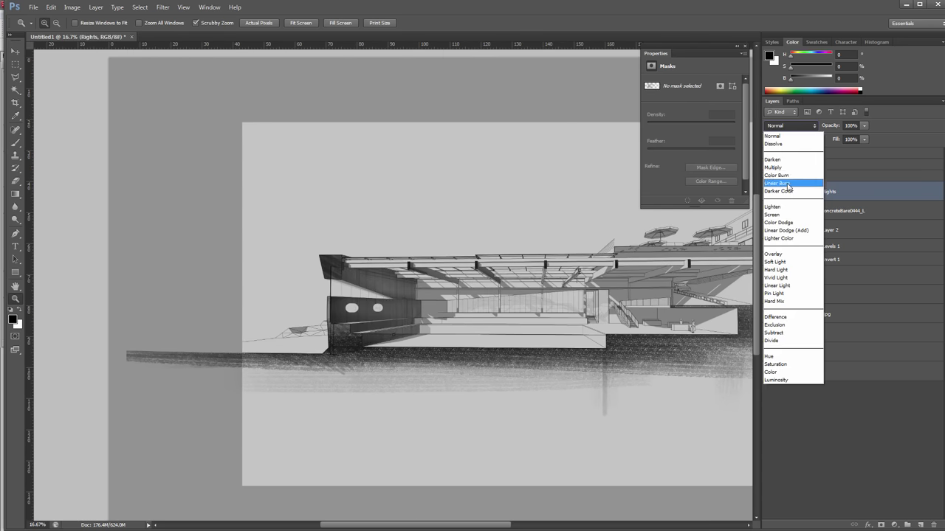
pyautogui.click(782, 167)
# Lighten the Rights layer's shading on the side wall with an 800 px eraser, using 36% opacity
pyautogui.hotkey('ctrl', '+')
pyautogui.hotkey('ctrl', '+')
pyautogui.write('e36')
pyautogui.press(']')
pyautogui.press(']')
pyautogui.press(']')
pyautogui.press(']')
pyautogui.press(']')
pyautogui.press(']')
pyautogui.press(']')
pyautogui.press(']')
pyautogui.press(']')
pyautogui.press(']')
pyautogui.press(']')
pyautogui.press(']')
pyautogui.press(']')
pyautogui.press(']')
pyautogui.press(']')
pyautogui.press(']')
pyautogui.moveTo(462, 293); pyautogui.dragTo(432, 409)
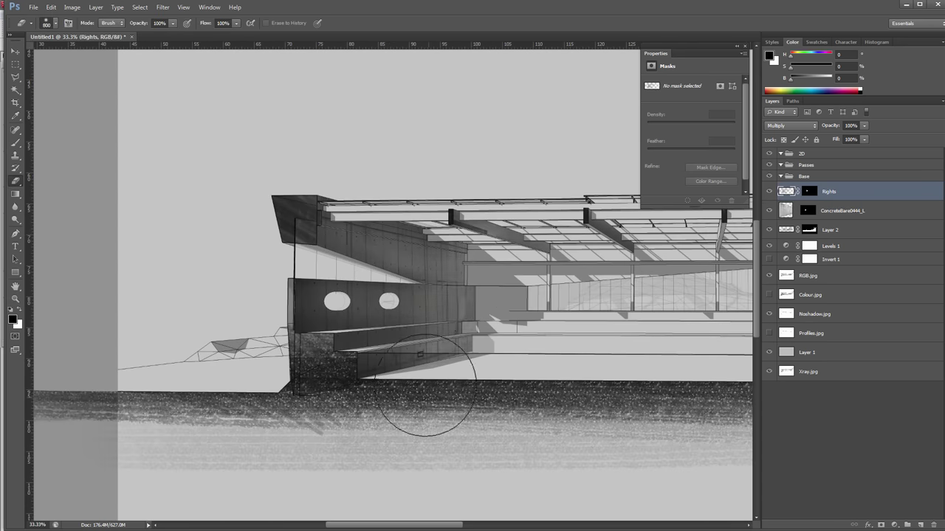
pyautogui.click(502, 258)
pyautogui.moveTo(420, 229); pyautogui.dragTo(360, 227)
pyautogui.press('x')
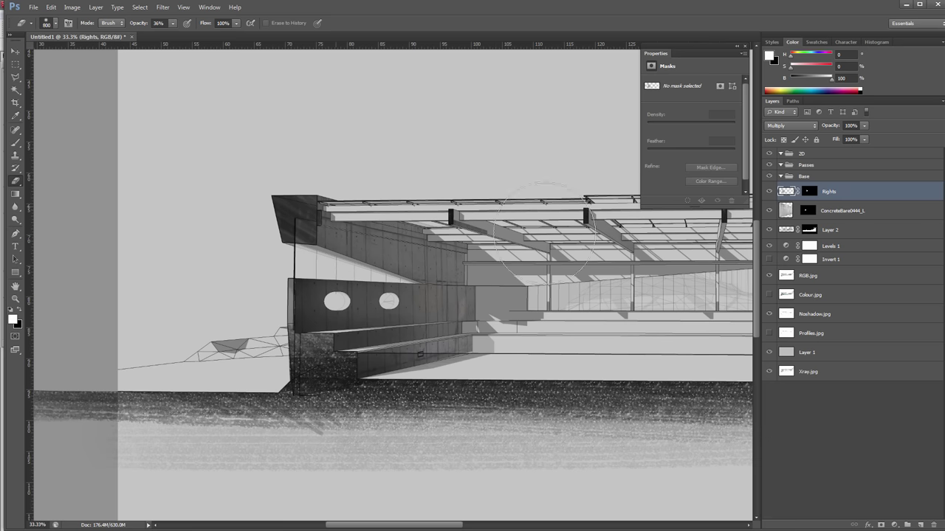
# Change the Rights layer's blending mode to Overlay
pyautogui.click(790, 126)
pyautogui.click(786, 247)
pyautogui.press('0')
pyautogui.press('x')
pyautogui.press('b')
pyautogui.press('x')
pyautogui.press('z')
pyautogui.moveTo(619, 279)
pyautogui.mouseDown()
pyautogui.moveTo(536, 279)
pyautogui.moveTo(618, 279)
pyautogui.mouseUp()
pyautogui.press('b')
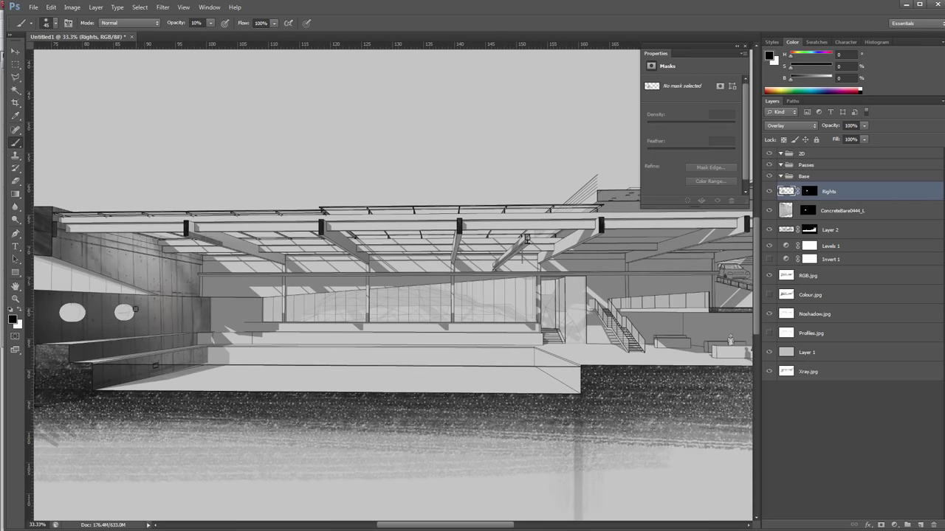
pyautogui.moveTo(42, 292); pyautogui.dragTo(220, 289)
pyautogui.press('z')
pyautogui.keyDown('alt'); pyautogui.click(525, 262); pyautogui.keyUp('alt')
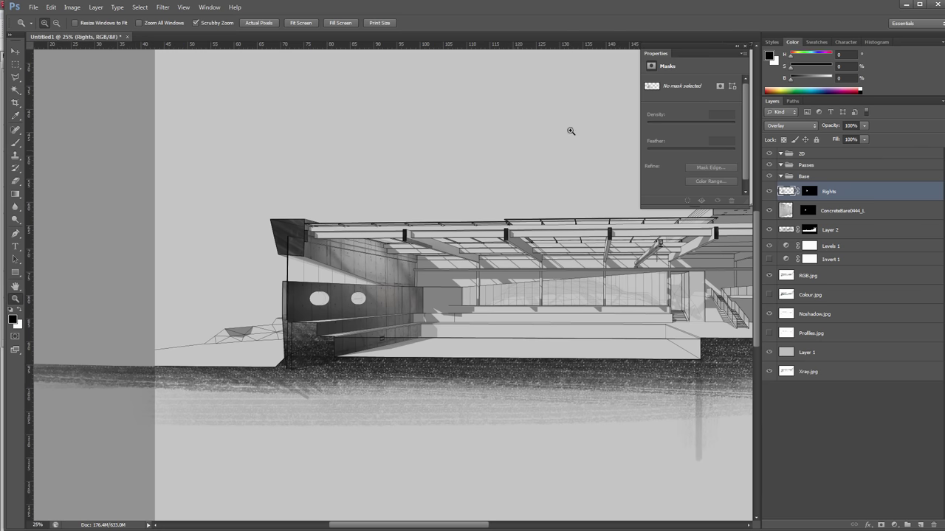
# Compare the drawing with and without the concrete texture layer and lower that layer's fill to 67%
pyautogui.click(835, 212)
pyautogui.click(770, 212)
pyautogui.click(769, 211)
pyautogui.moveTo(864, 140); pyautogui.dragTo(847, 150)
# Move the Noshadow.jpg layer above the Rights layer in the Base group
pyautogui.click(549, 340)
pyautogui.moveTo(549, 340); pyautogui.dragTo(419, 344)
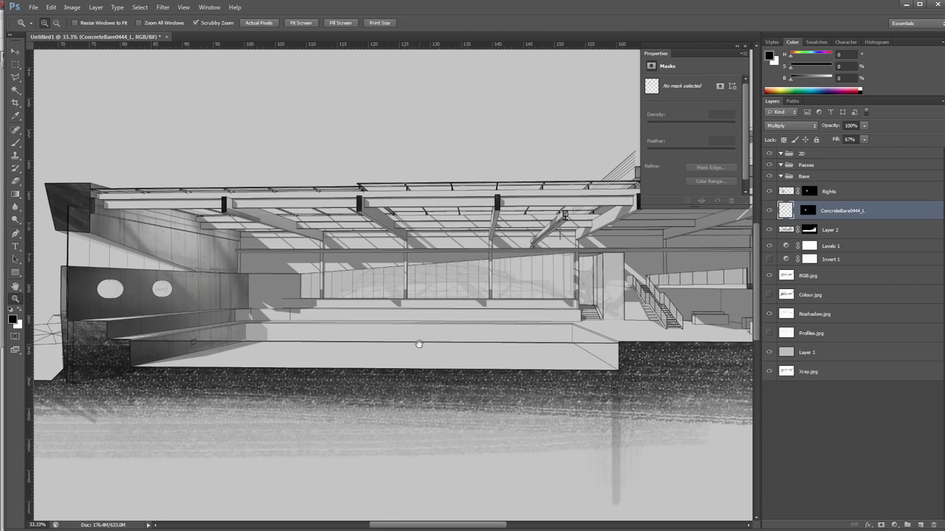
pyautogui.keyDown('alt'); pyautogui.click(426, 338); pyautogui.keyUp('alt')
pyautogui.moveTo(579, 275); pyautogui.dragTo(539, 276)
pyautogui.click(233, 273)
pyautogui.keyDown('alt'); pyautogui.click(145, 322); pyautogui.keyUp('alt')
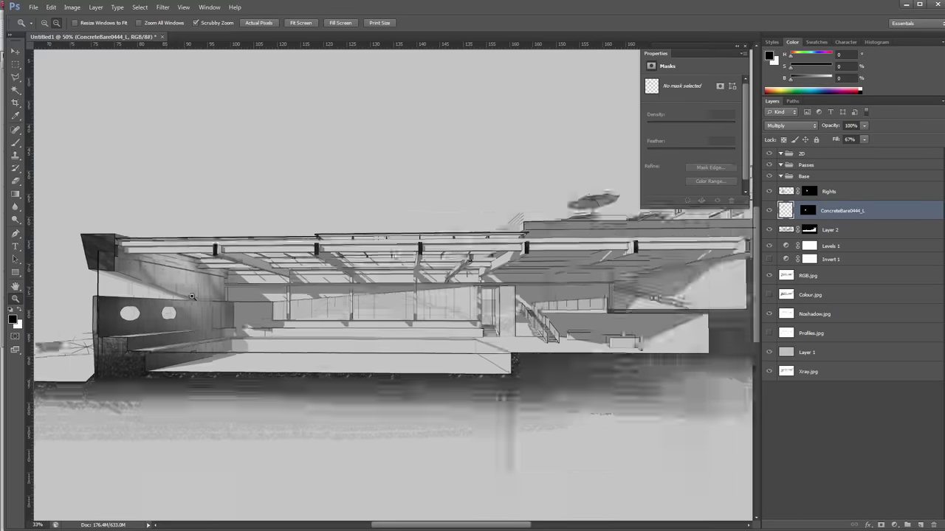
pyautogui.click(185, 301)
pyautogui.moveTo(840, 318); pyautogui.dragTo(844, 186)
# Select the front-facing rear wall faces on the Noshadow line drawing with the Magic Wand
pyautogui.press('w')
pyautogui.click(264, 301)
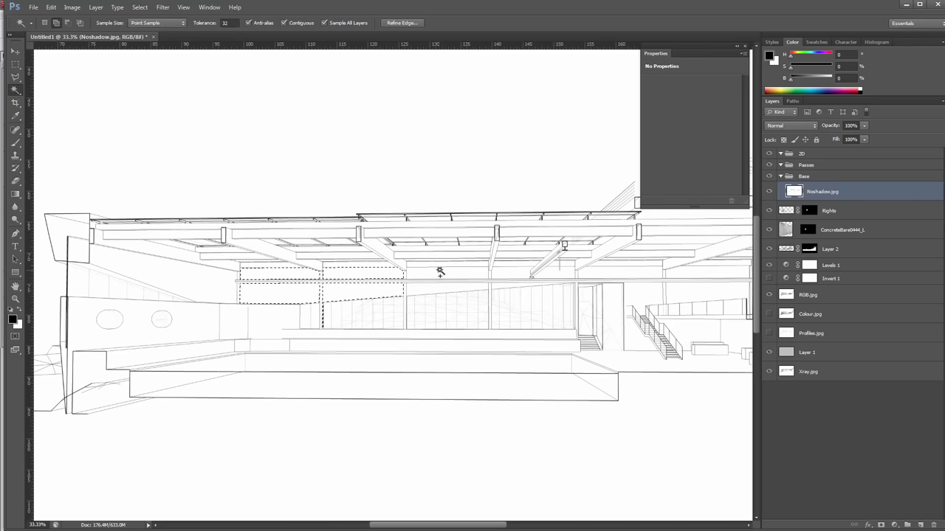
pyautogui.moveTo(642, 269); pyautogui.dragTo(430, 270)
pyautogui.click(770, 192)
pyautogui.click(769, 192)
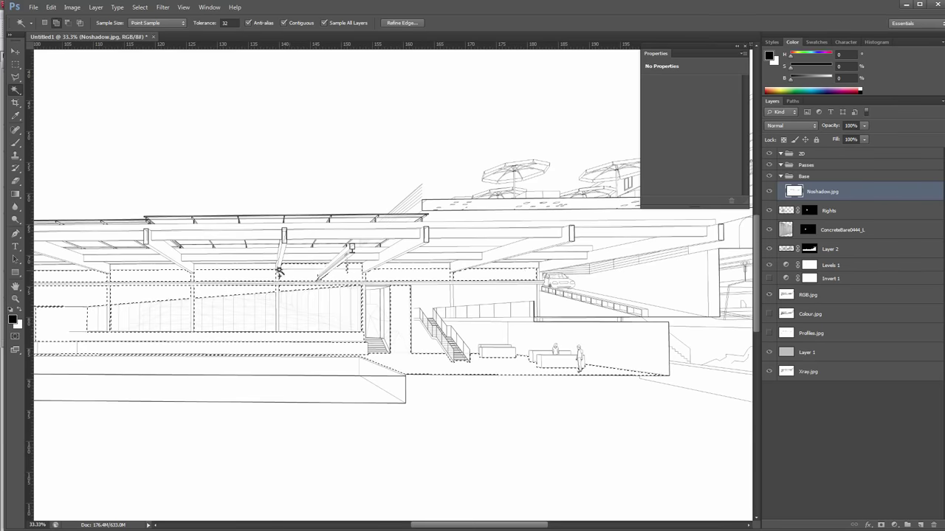
pyautogui.moveTo(308, 272); pyautogui.dragTo(397, 248)
pyautogui.click(769, 191)
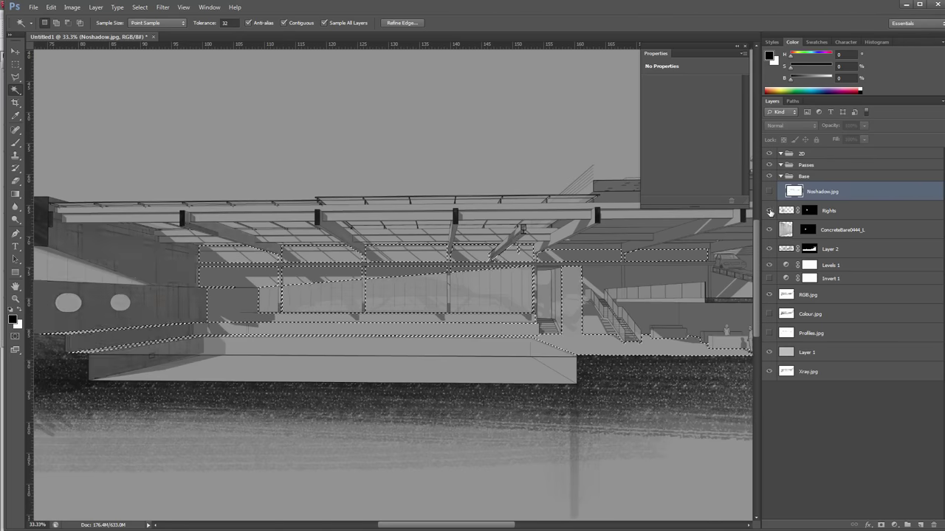
# Refine the Magic Wand selection to cover the wall faces around the stairs and ramp without the floor
pyautogui.press('z')
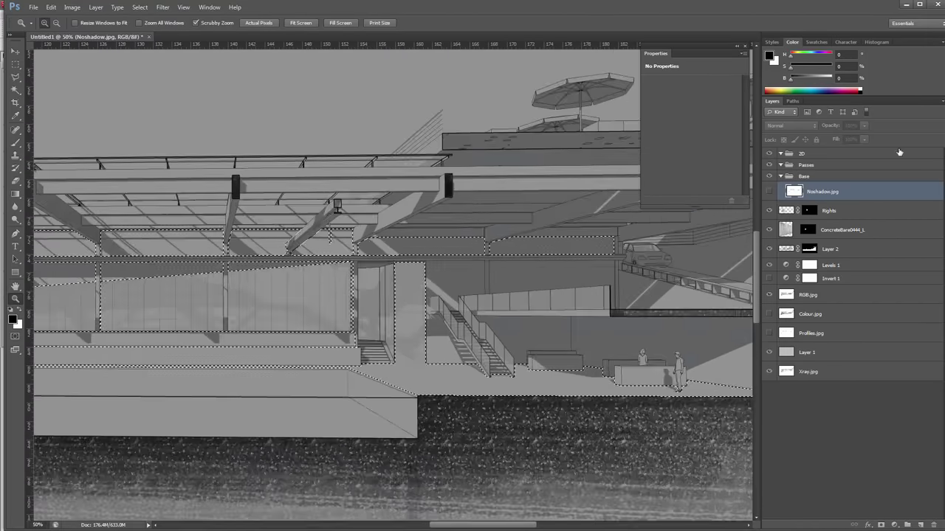
pyautogui.click(769, 191)
pyautogui.press('w')
pyautogui.click(769, 193)
pyautogui.click(769, 193)
pyautogui.keyDown('shift'); pyautogui.click(522, 275); pyautogui.keyUp('shift')
pyautogui.click(769, 192)
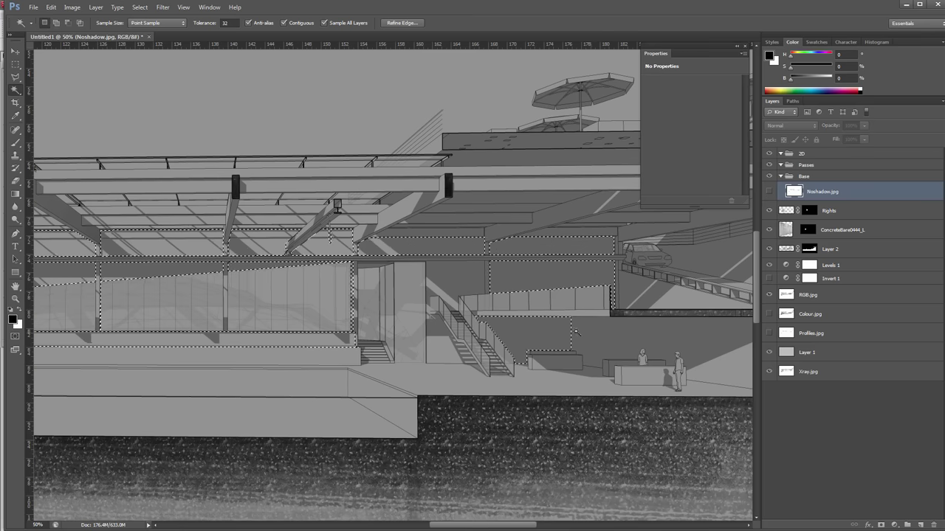
# Add the wall panel between the doorway and the staircase to the selection with a rectangular marquee
pyautogui.press('m')
pyautogui.moveTo(418, 313); pyautogui.dragTo(423, 358)
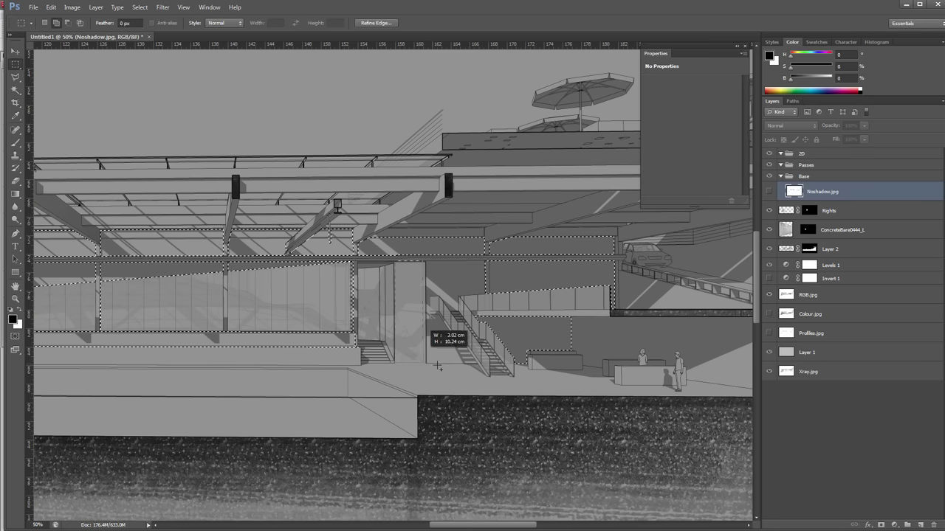
pyautogui.keyDown('ctrl'); pyautogui.click(432, 319); pyautogui.keyUp('ctrl')
pyautogui.moveTo(419, 226); pyautogui.dragTo(423, 201)
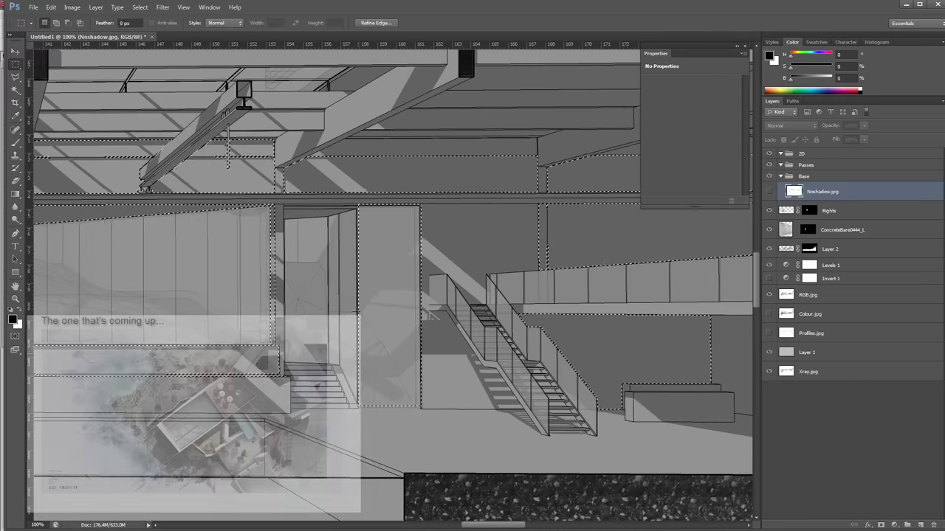
pyautogui.keyDown('ctrl'); pyautogui.keyDown('alt'); pyautogui.click(351, 243); pyautogui.keyUp('alt'); pyautogui.keyUp('ctrl')
pyautogui.keyDown('alt'); pyautogui.click(351, 244); pyautogui.keyUp('alt')
pyautogui.click(276, 269)
pyautogui.click(277, 269)
pyautogui.keyDown('alt'); pyautogui.click(281, 269); pyautogui.keyUp('alt')
pyautogui.keyDown('alt'); pyautogui.click(280, 269); pyautogui.keyUp('alt')
# Create a new layer named Fronts and mask it with the selected front faces
pyautogui.click(919, 525)
pyautogui.doubleClick(819, 192)
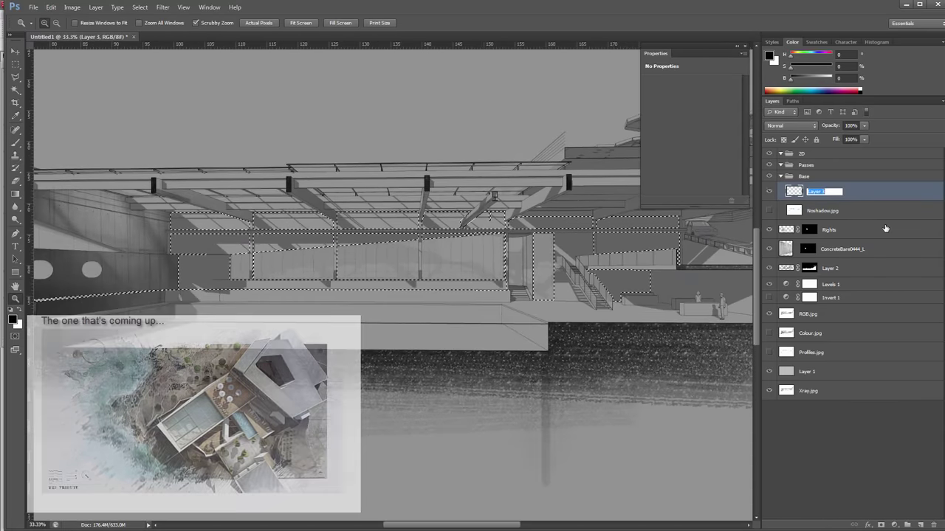
pyautogui.write('Fronts')
pyautogui.press('Return')
pyautogui.click(881, 525)
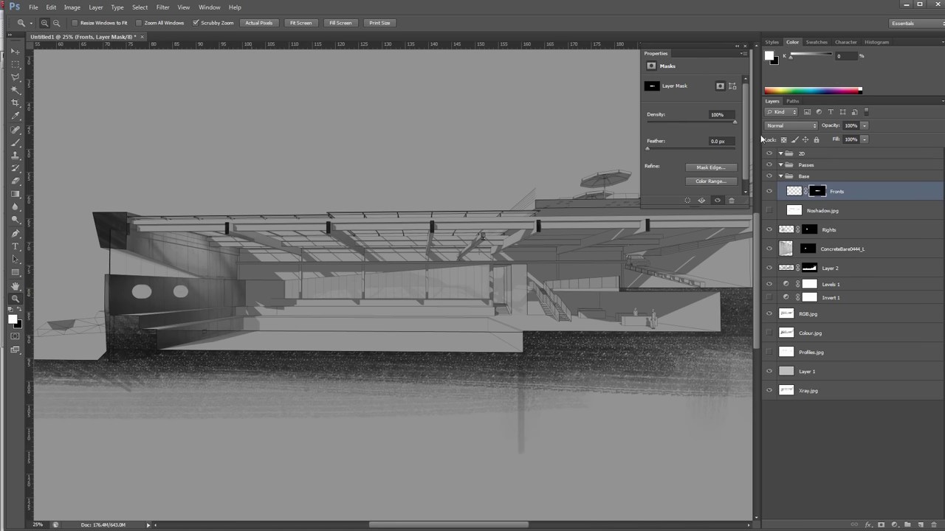
# Rasterize the newly placed ConcreteBare0444_L layer above Fronts and trim its outer edges with rectangular marquee selections
pyautogui.rightClick(830, 194)
pyautogui.click(876, 299)
pyautogui.press('m')
pyautogui.moveTo(310, 143); pyautogui.dragTo(628, 197)
pyautogui.press('Delete')
pyautogui.moveTo(261, 159); pyautogui.dragTo(340, 343)
pyautogui.press('Delete')
pyautogui.moveTo(664, 337); pyautogui.dragTo(614, 183)
pyautogui.press('Delete')
pyautogui.hotkey('ctrl', 'd')
# Scale down the ConcreteBare0444_L texture and position it over the front-facing back wall
pyautogui.press('v')
pyautogui.moveTo(479, 248); pyautogui.dragTo(382, 282)
pyautogui.hotkey('ctrl', 't')
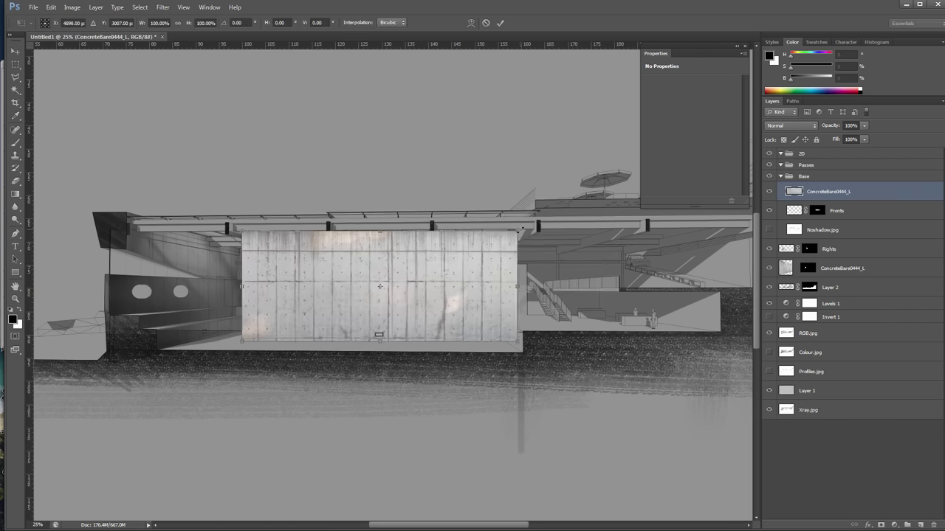
pyautogui.moveTo(518, 231); pyautogui.dragTo(440, 263)
pyautogui.moveTo(379, 298); pyautogui.dragTo(378, 281)
pyautogui.press('Return')
# Copy the Fronts mask onto the concrete texture layer and set its blend mode to Multiply
pyautogui.moveTo(818, 210); pyautogui.dragTo(821, 193)
pyautogui.click(802, 126)
pyautogui.click(782, 256)
pyautogui.click(795, 127)
pyautogui.click(794, 168)
pyautogui.hotkey('ctrl', 'j')
pyautogui.click(790, 126)
pyautogui.click(794, 255)
# Reduce the fill of the masked front concrete texture to 74%
pyautogui.click(864, 140)
pyautogui.moveTo(862, 150)
pyautogui.mouseDown()
pyautogui.moveTo(827, 152)
pyautogui.moveTo(851, 150)
pyautogui.mouseUp()
pyautogui.press('z')
pyautogui.click(375, 206)
pyautogui.click(865, 140)
pyautogui.click(769, 192)
pyautogui.press('Delete')
pyautogui.click(865, 139)
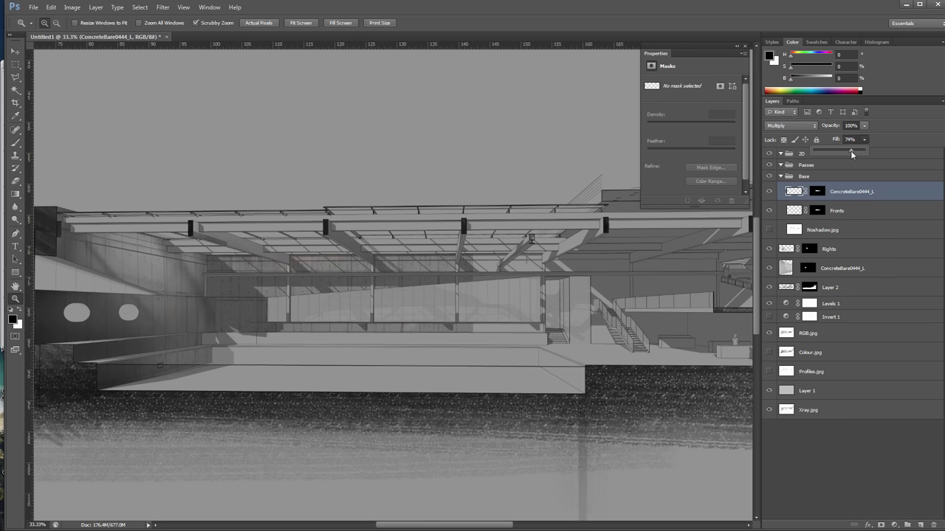
pyautogui.keyDown('alt'); pyautogui.click(382, 273); pyautogui.keyUp('alt')
pyautogui.click(283, 316)
# Compare the shading on the Fronts and Rights layers by switching their visibility off and on
pyautogui.click(793, 212)
pyautogui.click(768, 211)
pyautogui.click(768, 212)
pyautogui.click(769, 249)
pyautogui.click(769, 249)
pyautogui.click(786, 248)
pyautogui.press('b')
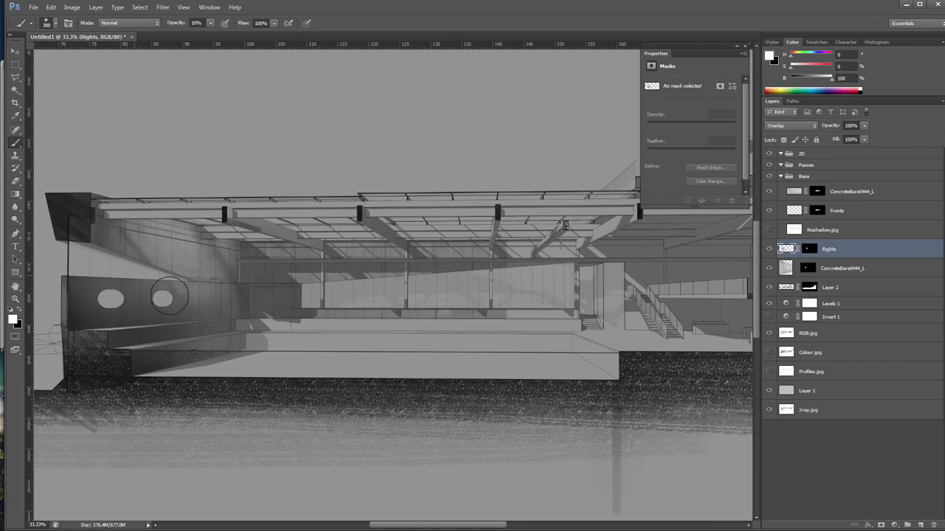
# Add a new layer above the front concrete texture and set its blend mode to Overlay
pyautogui.click(849, 192)
pyautogui.click(920, 525)
pyautogui.click(791, 125)
pyautogui.click(776, 256)
# Group all the concrete texture and shading layers and name the group Concrete
pyautogui.keyDown('shift'); pyautogui.click(845, 307); pyautogui.keyUp('shift')
pyautogui.hotkey('ctrl', 'g')
pyautogui.doubleClick(812, 188)
pyautogui.write('Concrete')
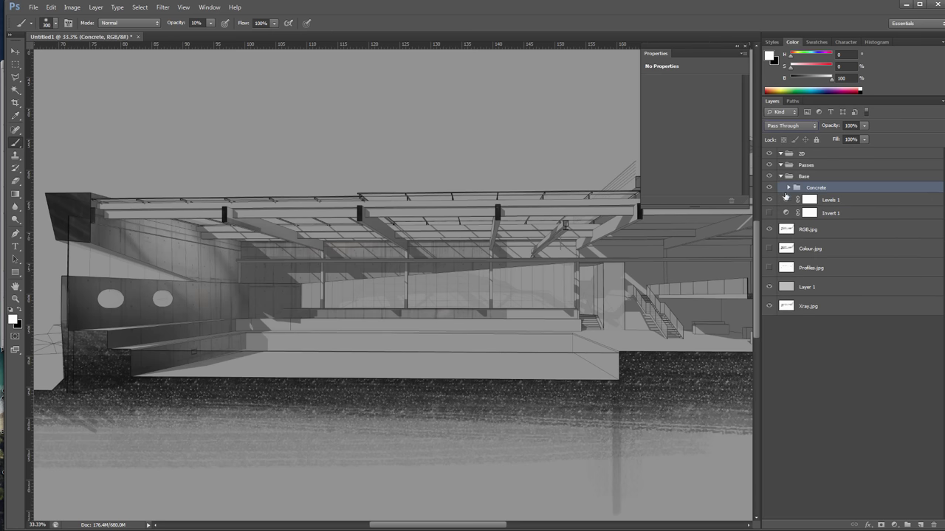
# Copy the front concrete texture's mask onto the new Overlay layer in the Concrete group
pyautogui.click(788, 188)
pyautogui.click(817, 203)
pyautogui.moveTo(826, 223); pyautogui.dragTo(825, 204)
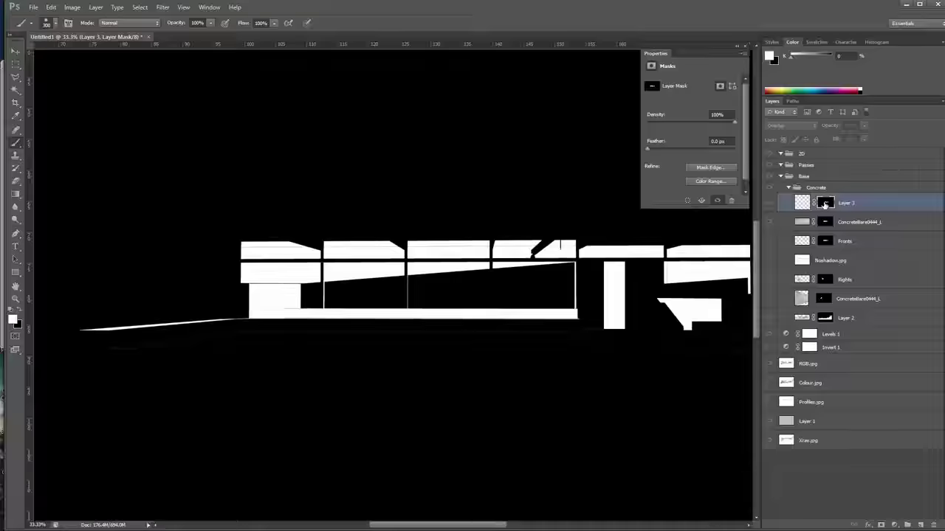
# Brush white highlights onto the front walls on the Overlay layer at 30% and 10% opacity
pyautogui.click(801, 202)
pyautogui.press('3')
pyautogui.moveTo(264, 230)
pyautogui.mouseDown()
pyautogui.moveTo(396, 291)
pyautogui.moveTo(578, 342)
pyautogui.moveTo(532, 287)
pyautogui.mouseUp()
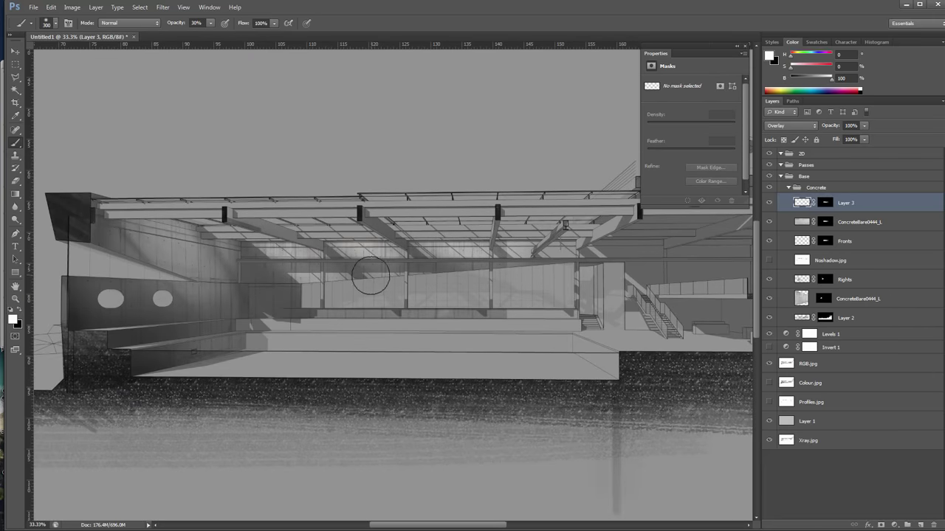
pyautogui.press('1')
pyautogui.moveTo(415, 315); pyautogui.dragTo(344, 314)
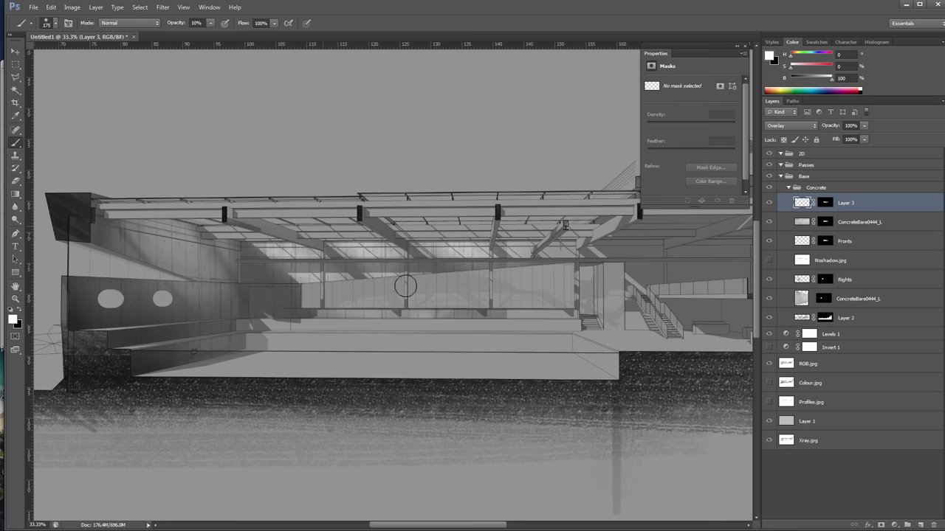
# Extend the front concrete texture over the walls around the stairs using Clone Stamp with sampling limited to the current layer
pyautogui.press('z')
pyautogui.keyDown('alt'); pyautogui.click(412, 264); pyautogui.keyUp('alt')
pyautogui.moveTo(414, 259); pyautogui.dragTo(342, 262)
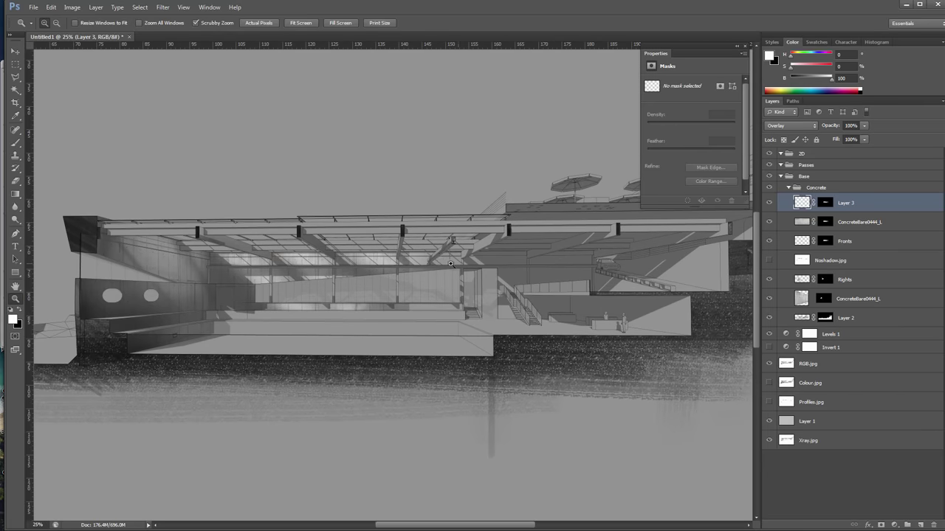
pyautogui.click(453, 240)
pyautogui.click(810, 223)
pyautogui.press('s')
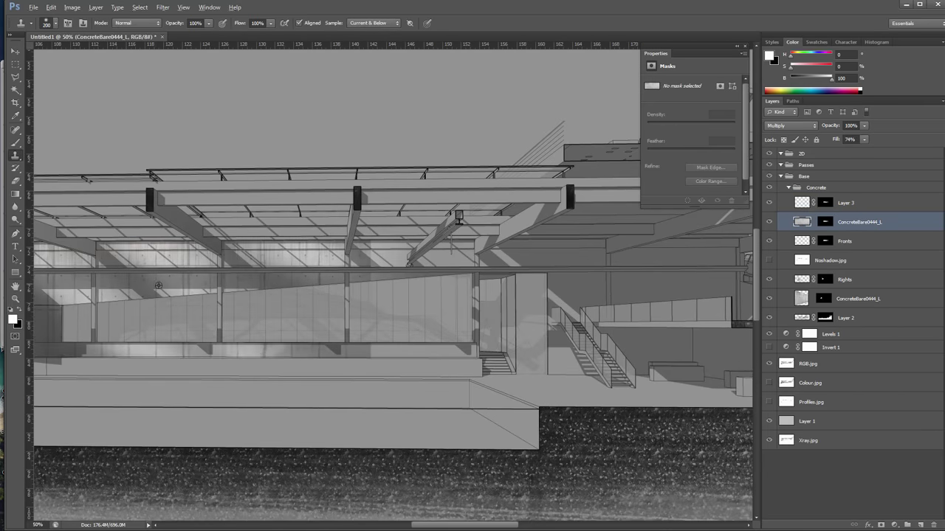
pyautogui.click(372, 23)
pyautogui.click(369, 33)
pyautogui.moveTo(373, 311)
pyautogui.mouseDown()
pyautogui.moveTo(485, 235)
pyautogui.moveTo(681, 228)
pyautogui.moveTo(319, 260)
pyautogui.mouseUp()
pyautogui.moveTo(385, 287); pyautogui.dragTo(210, 304)
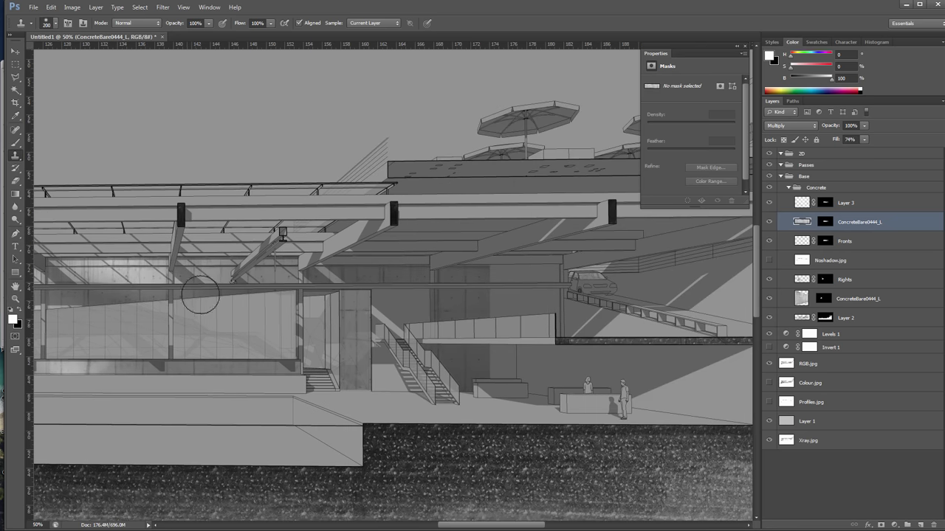
pyautogui.moveTo(500, 274); pyautogui.dragTo(533, 362)
# Refine the front walls' light and shade on Layer 3 with soft 175 px white and black brush strokes at 10% opacity
pyautogui.press('z')
pyautogui.keyDown('alt'); pyautogui.click(444, 293); pyautogui.keyUp('alt')
pyautogui.keyDown('alt'); pyautogui.click(444, 293); pyautogui.keyUp('alt')
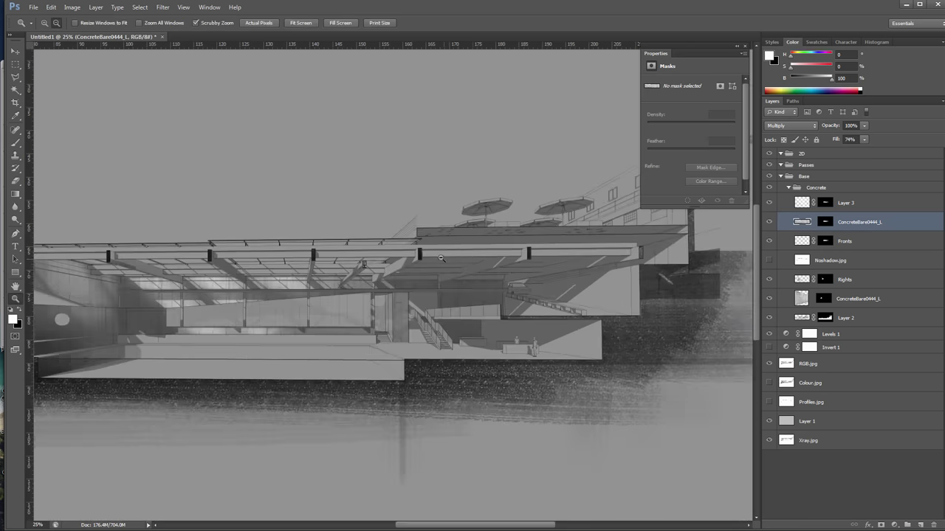
pyautogui.keyDown('alt'); pyautogui.click(443, 293); pyautogui.keyUp('alt')
pyautogui.click(417, 317)
pyautogui.click(416, 317)
pyautogui.click(843, 204)
pyautogui.press('b')
pyautogui.moveTo(408, 358); pyautogui.dragTo(414, 303)
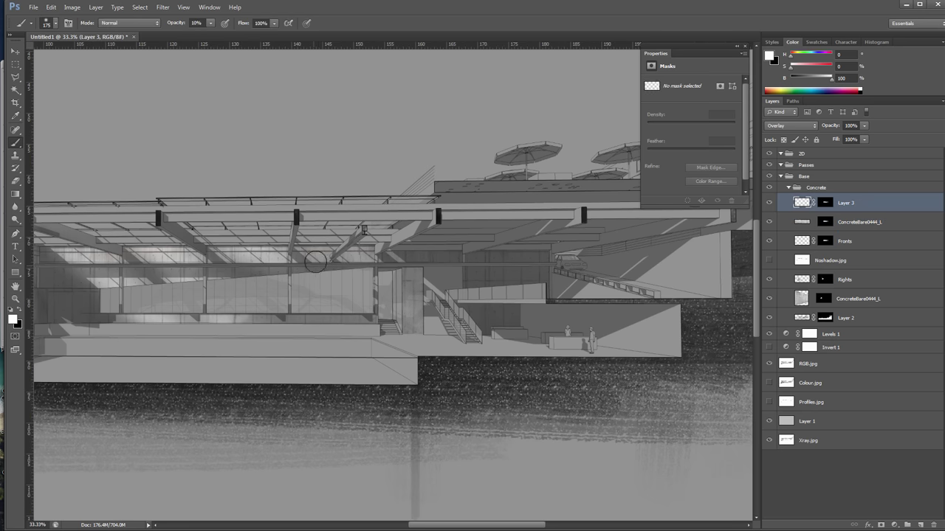
pyautogui.hotkey('ctrl', 'z')
pyautogui.moveTo(156, 314); pyautogui.dragTo(454, 305)
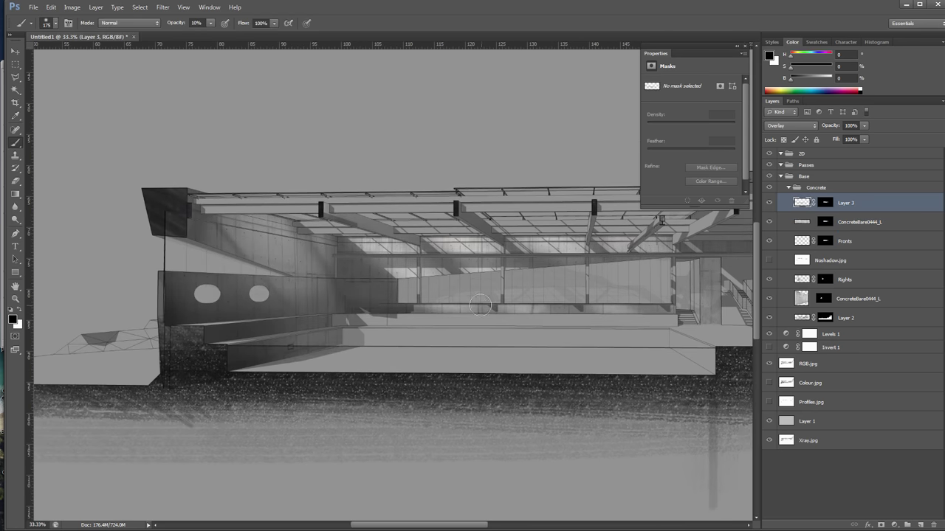
pyautogui.moveTo(477, 339); pyautogui.dragTo(383, 299)
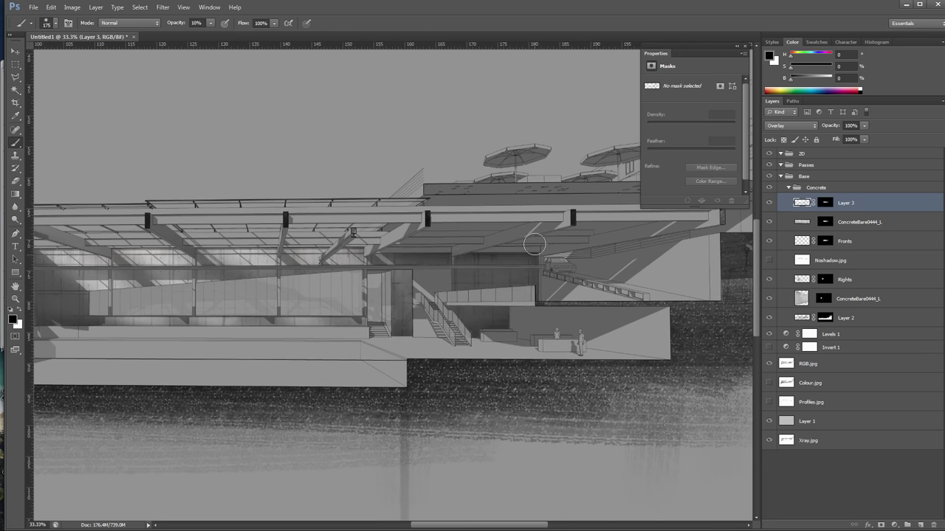
# Select the long pool section strip above the ground hatch with a polygonal lasso outline
pyautogui.press('z')
pyautogui.keyDown('alt'); pyautogui.click(522, 297); pyautogui.keyUp('alt')
pyautogui.keyDown('alt'); pyautogui.click(520, 296); pyautogui.keyUp('alt')
pyautogui.click(650, 305)
pyautogui.moveTo(448, 318); pyautogui.dragTo(572, 319)
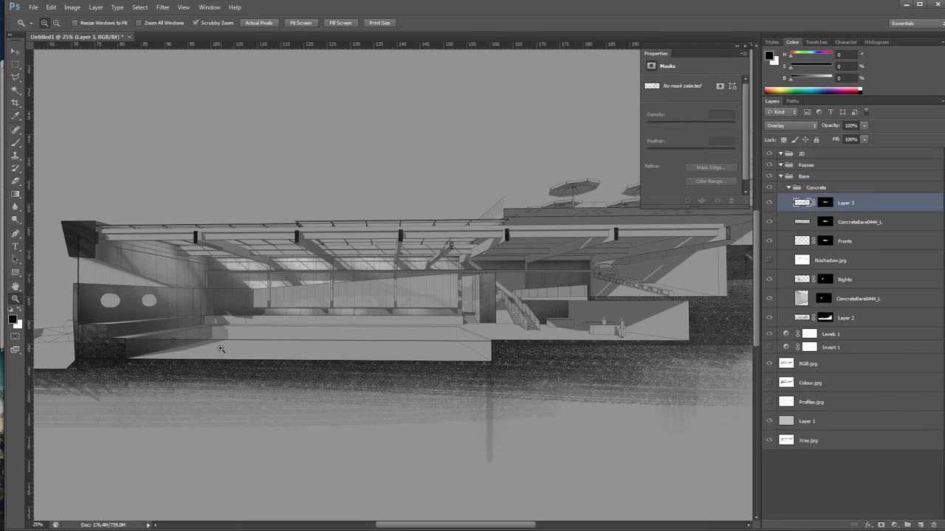
pyautogui.click(475, 341)
pyautogui.click(475, 341)
pyautogui.click(475, 341)
pyautogui.press('l')
pyautogui.moveTo(476, 341); pyautogui.dragTo(772, 342)
pyautogui.hscroll(-3, 393, 280)
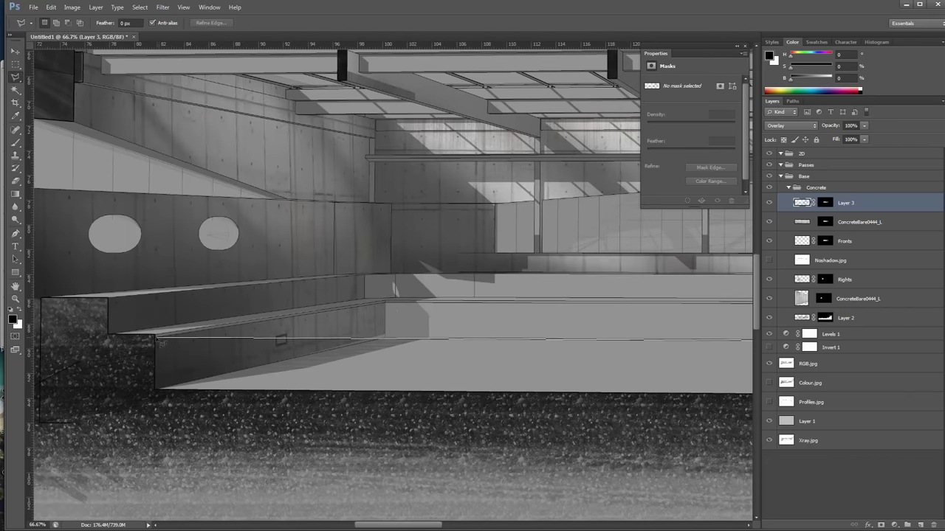
pyautogui.click(156, 389)
pyautogui.hscroll(5, 630, 360)
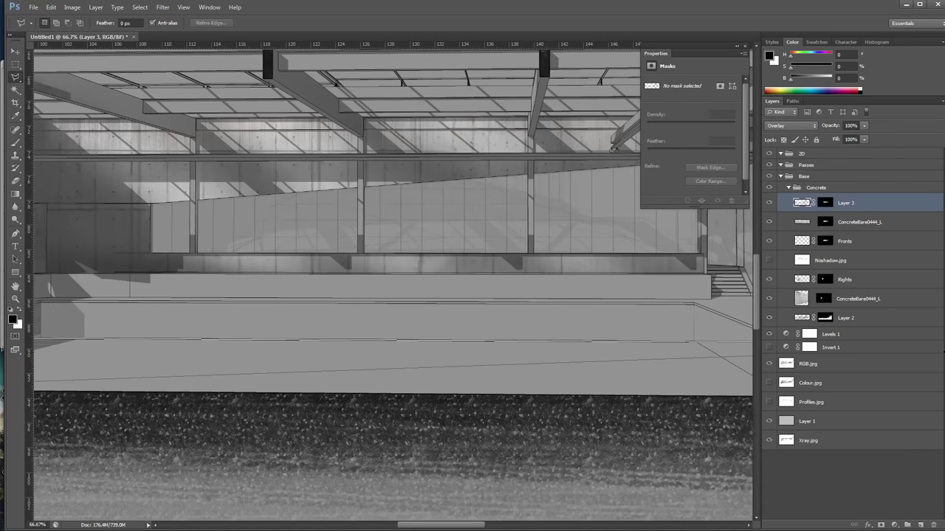
pyautogui.click(693, 397)
pyautogui.press('Return')
pyautogui.press('space')
pyautogui.click(484, 221)
# Add a new layer above the Concrete group and put it in a group named Water
pyautogui.hscroll(2, 517, 236)
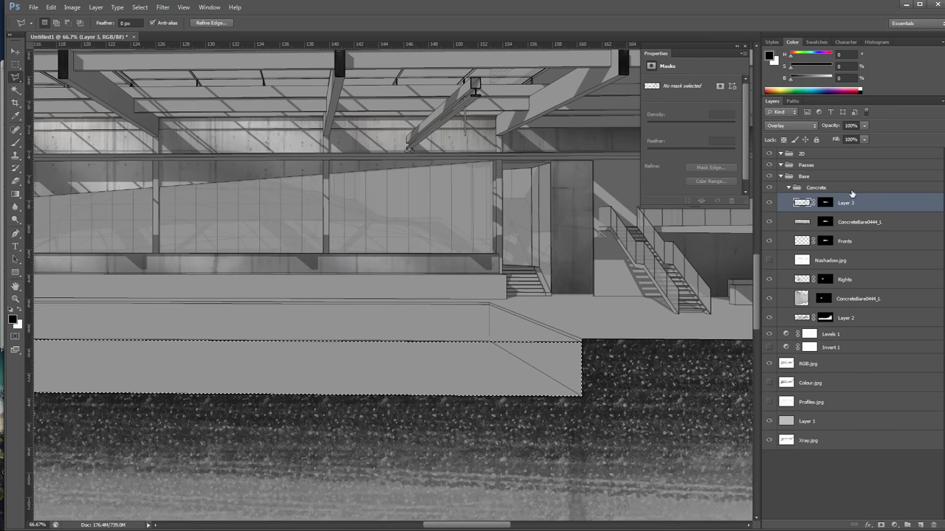
pyautogui.click(822, 189)
pyautogui.hotkey('ctrl', 'alt', 'shift', 'n')
pyautogui.moveTo(822, 203); pyautogui.dragTo(822, 183)
pyautogui.hotkey('ctrl', 'g')
pyautogui.doubleClick(814, 188)
pyautogui.write('Water')
pyautogui.press('Return')
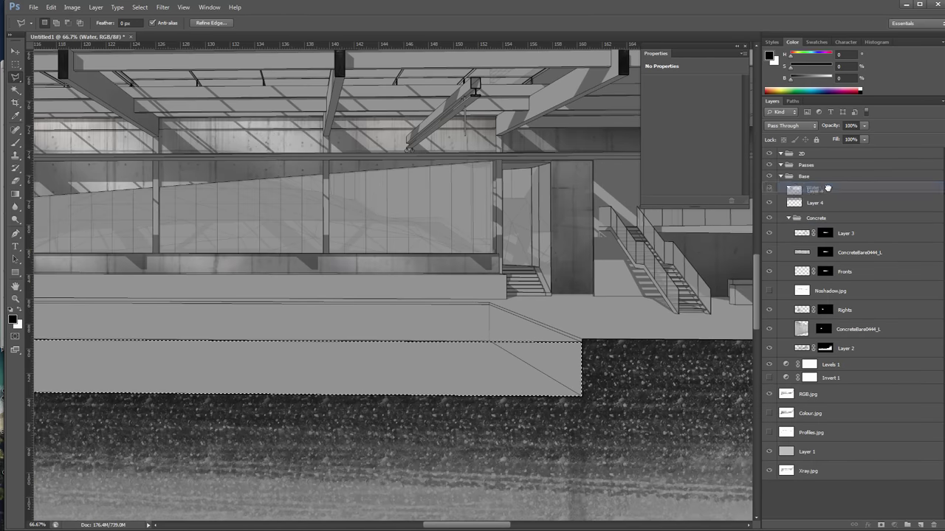
# Mask the new Water layer with the pool strip selection
pyautogui.click(823, 203)
pyautogui.click(880, 525)
pyautogui.hotkey('alt', 'space')
pyautogui.keyDown('alt'); pyautogui.click(335, 384); pyautogui.keyUp('alt')
pyautogui.hotkey('ctrl', '2')
pyautogui.press('b')
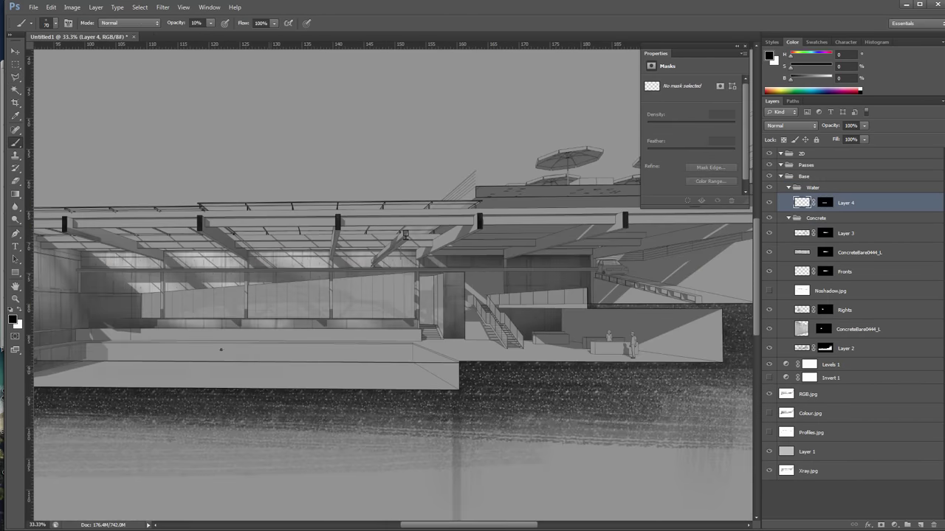
pyautogui.moveTo(226, 357); pyautogui.dragTo(488, 358)
pyautogui.press('0')
pyautogui.moveTo(369, 374); pyautogui.dragTo(526, 377)
pyautogui.hotkey('ctrl', 'z')
pyautogui.click(572, 210)
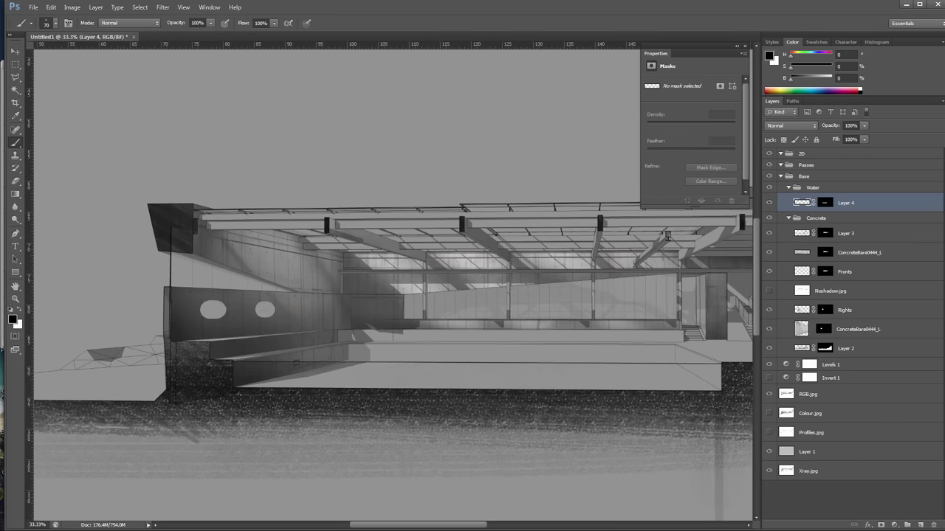
pyautogui.moveTo(647, 369); pyautogui.dragTo(285, 373)
pyautogui.hotkey('ctrl', 'z')
pyautogui.click(572, 210)
pyautogui.click(459, 380)
pyautogui.hotkey('ctrl', 'z')
# Paint white ripple strokes across the pool strip on the water layer with a 77 px brush
pyautogui.press('.')
pyautogui.press('x')
pyautogui.moveTo(413, 383); pyautogui.dragTo(694, 375)
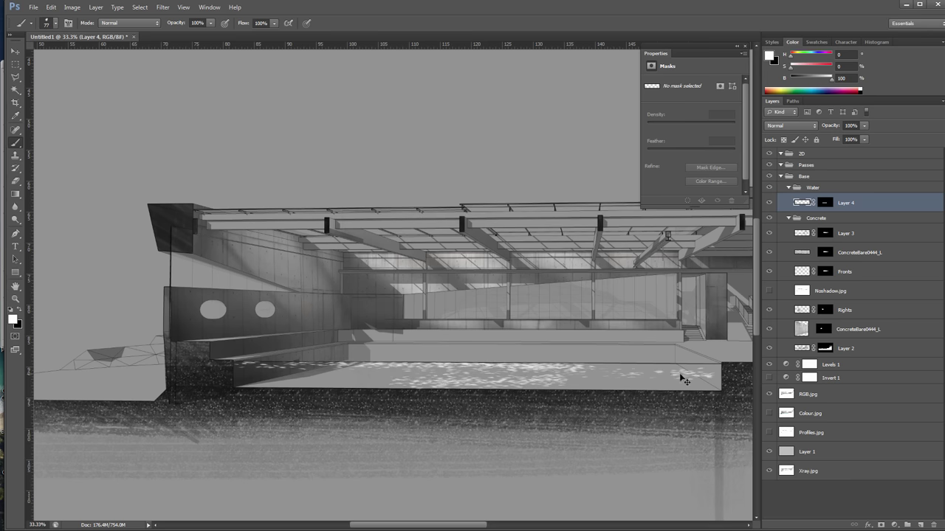
pyautogui.hotkey('ctrl', 'z')
pyautogui.moveTo(317, 366); pyautogui.dragTo(389, 366)
pyautogui.hotkey('ctrl', 'z')
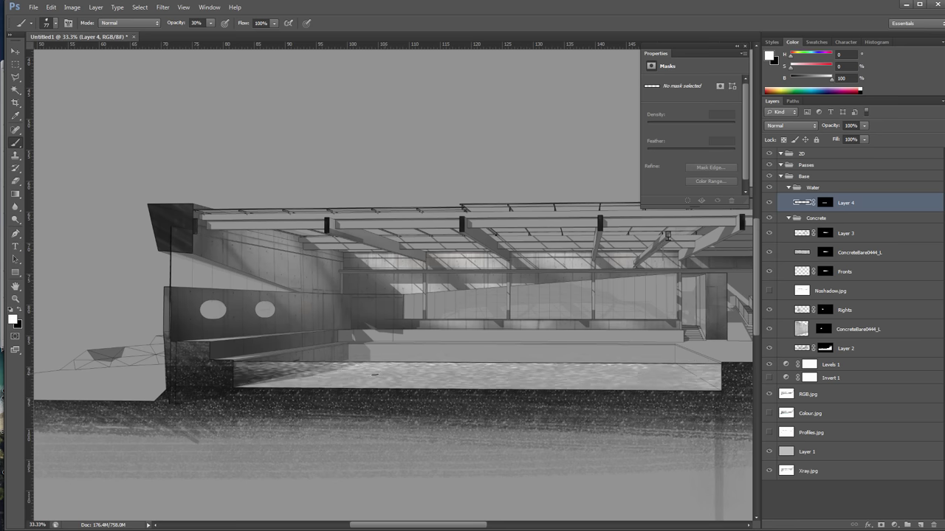
# Build up the water ripples toward the stair end of the pool and set the brush opacity to 60%
pyautogui.keyDown('alt'); pyautogui.click(569, 346); pyautogui.keyUp('alt')
pyautogui.keyDown('alt'); pyautogui.click(569, 346); pyautogui.keyUp('alt')
pyautogui.moveTo(569, 346)
pyautogui.mouseDown()
pyautogui.moveTo(326, 372)
pyautogui.moveTo(597, 378)
pyautogui.mouseUp()
pyautogui.keyDown('ctrl'); pyautogui.click(318, 408); pyautogui.keyUp('ctrl')
pyautogui.keyDown('ctrl'); pyautogui.click(318, 408); pyautogui.keyUp('ctrl')
pyautogui.moveTo(521, 367); pyautogui.dragTo(389, 366)
pyautogui.hotkey('ctrl', 'z')
pyautogui.moveTo(742, 367); pyautogui.dragTo(529, 365)
pyautogui.press('6')
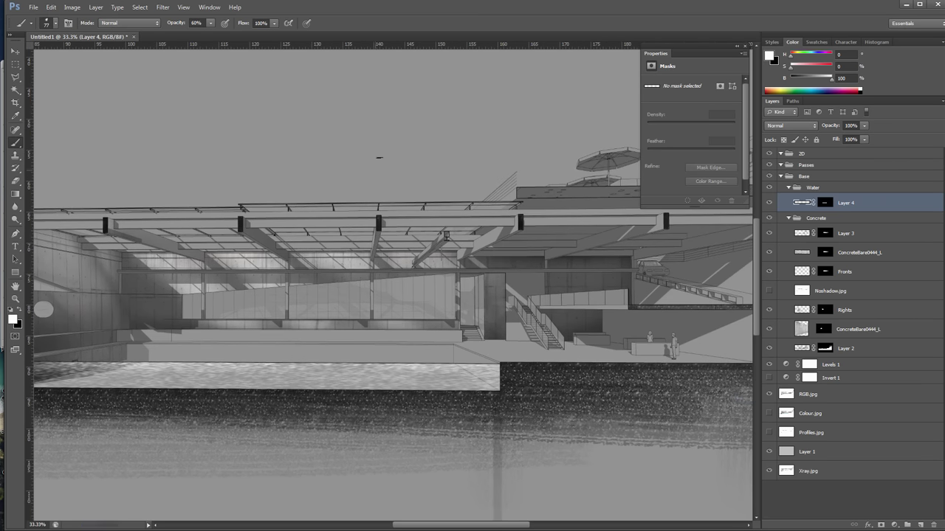
# Select the glazing panels beneath the roof's front beam with the Magic Wand at tolerance 32
pyautogui.press('z')
pyautogui.keyDown('alt'); pyautogui.click(539, 269); pyautogui.keyUp('alt')
pyautogui.click(226, 259)
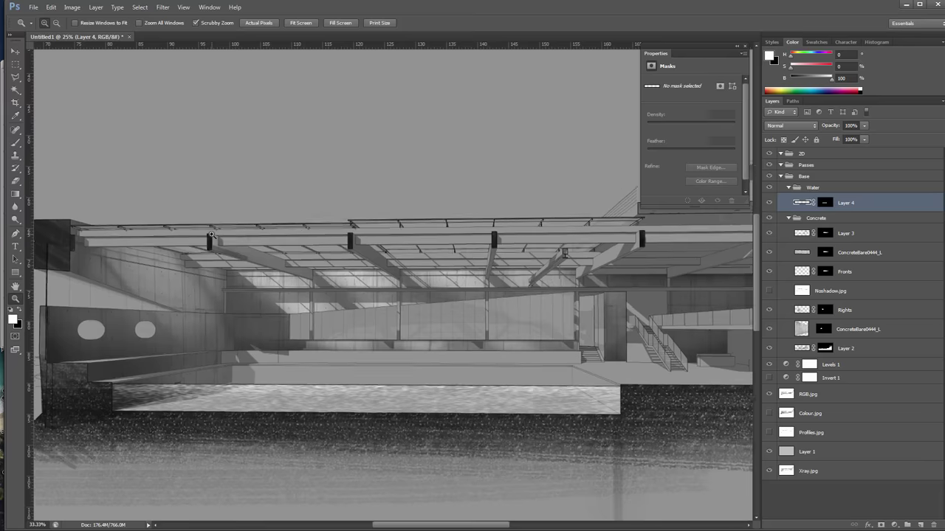
pyautogui.click(216, 254)
pyautogui.click(216, 254)
pyautogui.press('w')
pyautogui.click(180, 266)
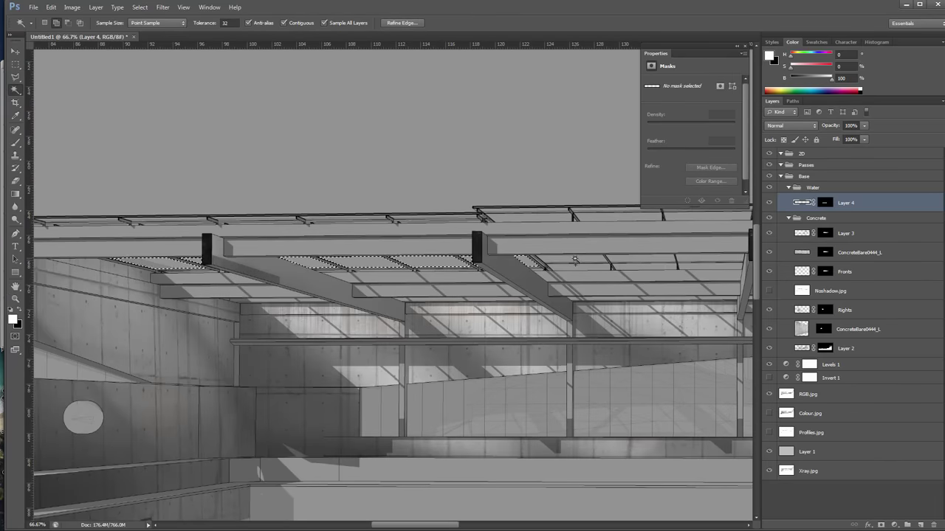
pyautogui.moveTo(575, 259); pyautogui.dragTo(506, 304)
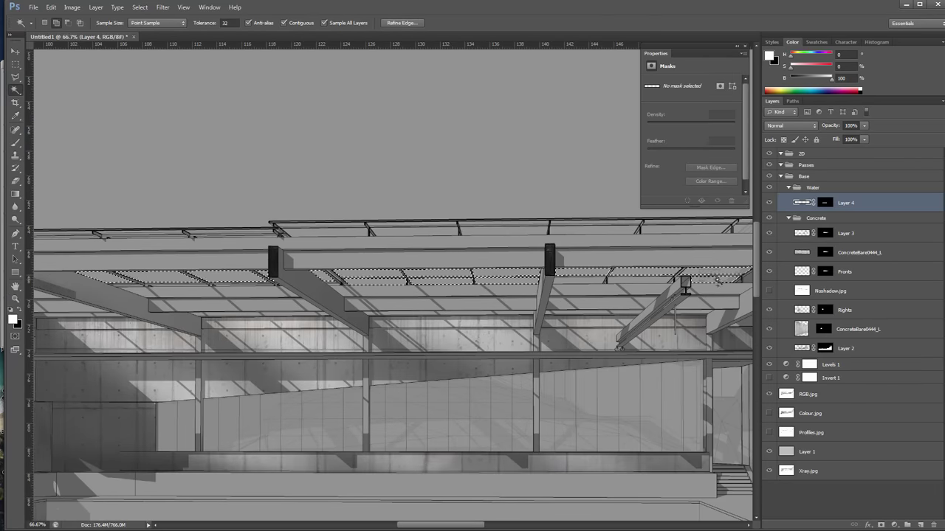
# Add the glazing panels running above the roof's front beam to the selection
pyautogui.keyDown('shift'); pyautogui.click(615, 229); pyautogui.keyUp('shift')
pyautogui.moveTo(682, 287); pyautogui.dragTo(434, 316)
pyautogui.press('z')
pyautogui.moveTo(194, 332); pyautogui.dragTo(712, 280)
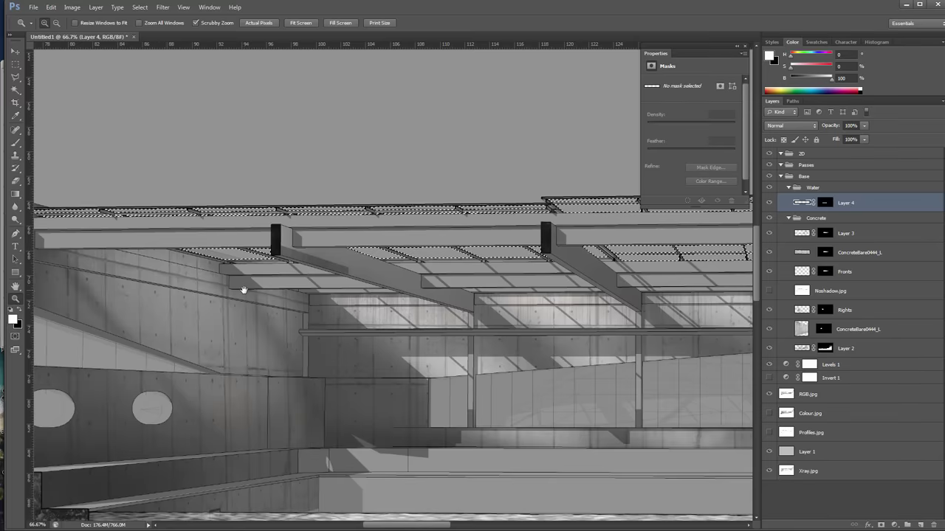
pyautogui.moveTo(244, 290); pyautogui.dragTo(136, 271)
pyautogui.keyDown('alt'); pyautogui.click(137, 271); pyautogui.keyUp('alt')
pyautogui.keyDown('alt'); pyautogui.click(485, 280); pyautogui.keyUp('alt')
pyautogui.keyDown('alt'); pyautogui.click(485, 280); pyautogui.keyUp('alt')
# Extend the selection to the rear windows and the triangular opening in the end wall, with the Water group active
pyautogui.click(834, 188)
pyautogui.moveTo(621, 390); pyautogui.dragTo(665, 376)
pyautogui.press('w')
pyautogui.click(291, 281)
pyautogui.click(438, 303)
pyautogui.click(476, 301)
pyautogui.click(528, 299)
pyautogui.click(605, 298)
pyautogui.click(641, 310)
pyautogui.moveTo(692, 313); pyautogui.dragTo(488, 340)
pyautogui.press('z')
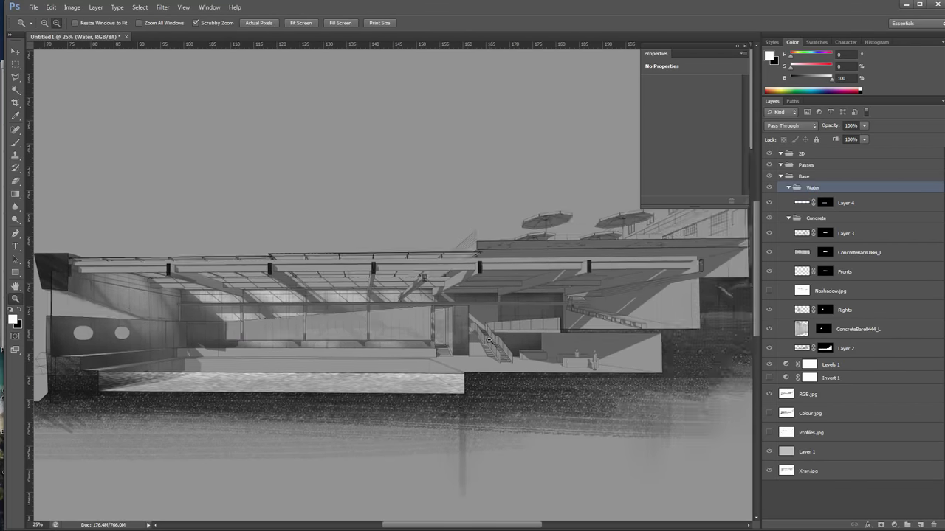
pyautogui.keyDown('alt'); pyautogui.click(488, 340); pyautogui.keyUp('alt')
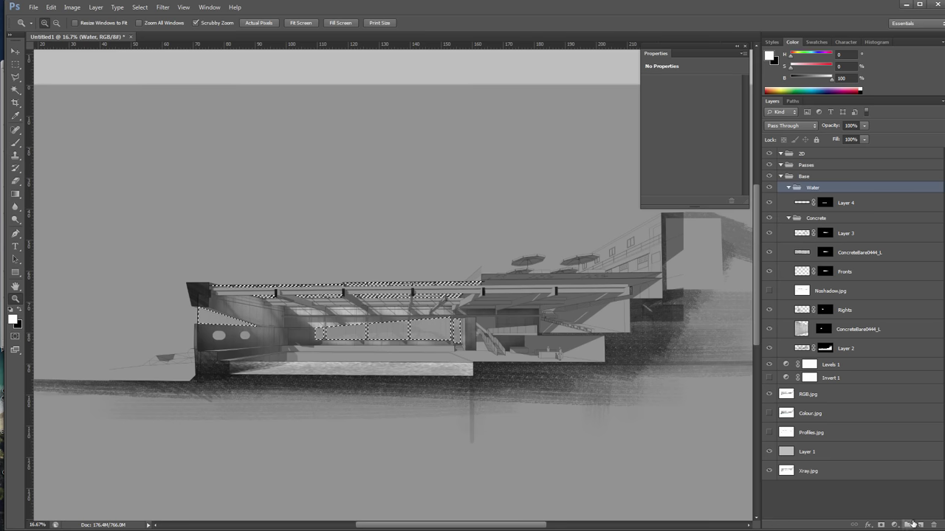
# Create a layer group named Windows above Water and mask it with the glazing selection
pyautogui.click(908, 525)
pyautogui.doubleClick(815, 187)
pyautogui.write('Windows')
pyautogui.press('Return')
pyautogui.click(880, 525)
pyautogui.click(209, 346)
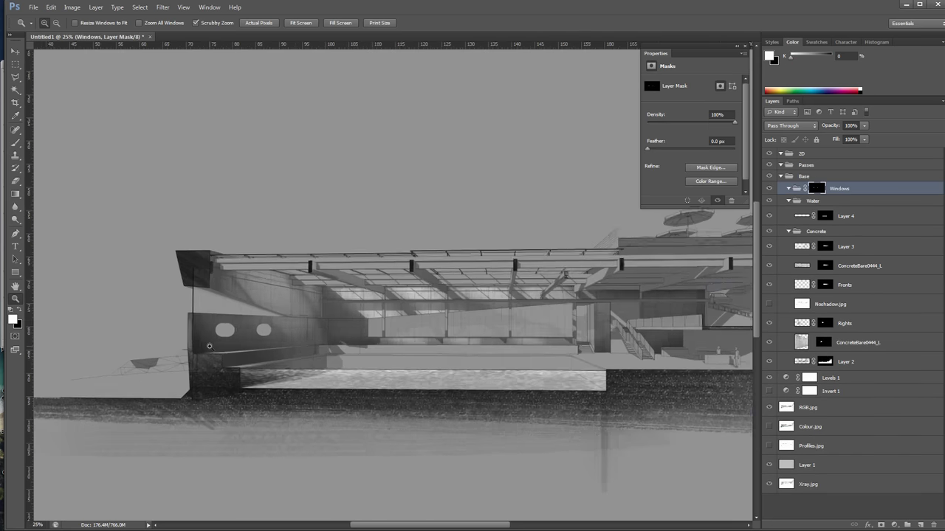
pyautogui.click(209, 346)
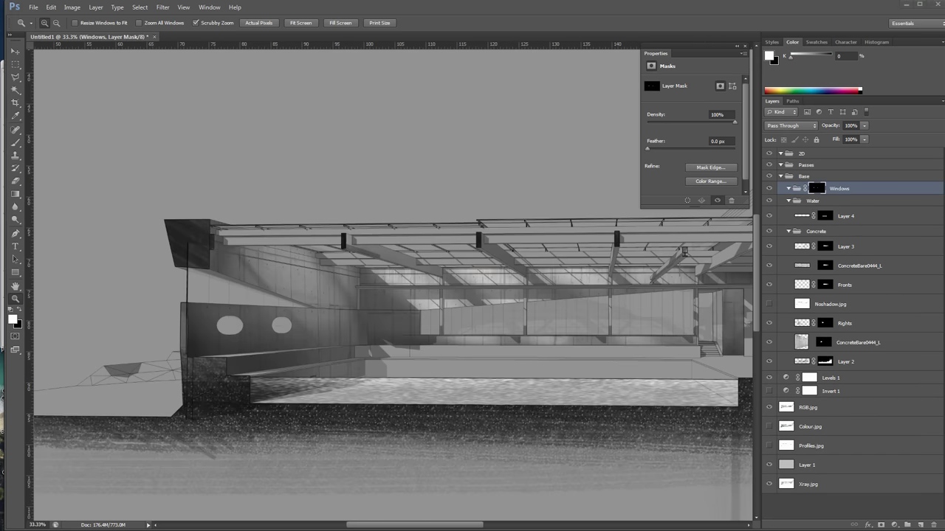
pyautogui.moveTo(588, 365); pyautogui.dragTo(452, 366)
pyautogui.keyDown('alt'); pyautogui.click(453, 367); pyautogui.keyUp('alt')
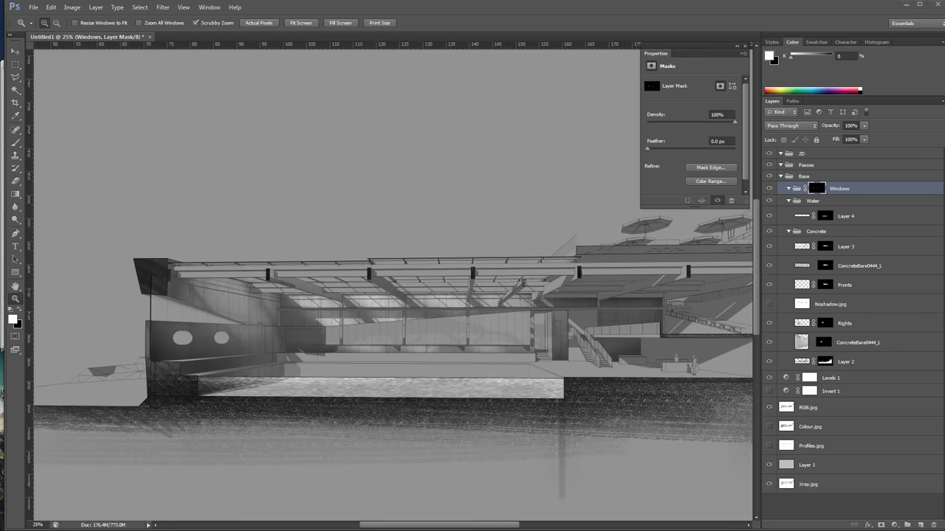
# Switch to Textures.com in the browser, search for "glass" and download the large version of BrokenGlass0028 image 1
pyautogui.click(133, 509)
pyautogui.click(302, 131)
pyautogui.write('glass')
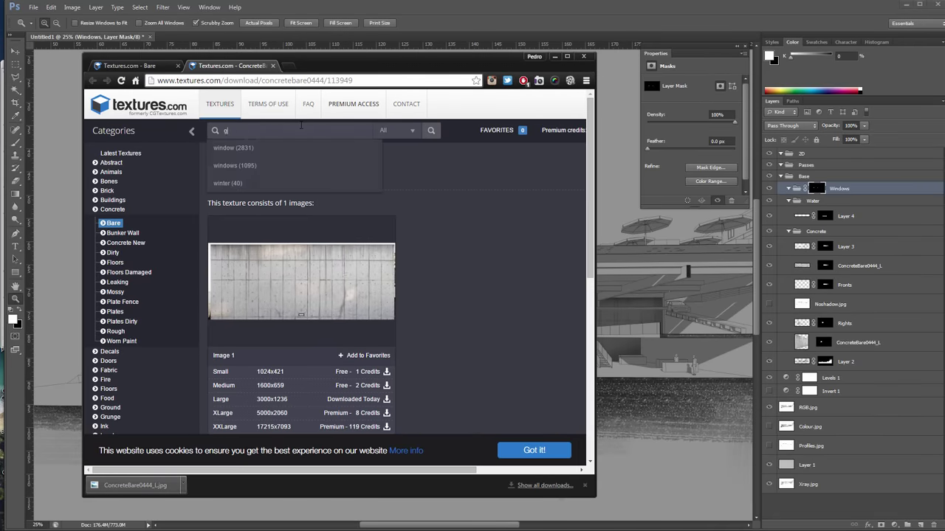
pyautogui.press('Return')
pyautogui.scroll(-10, 372, 178)
pyautogui.moveTo(595, 497); pyautogui.dragTo(828, 513)
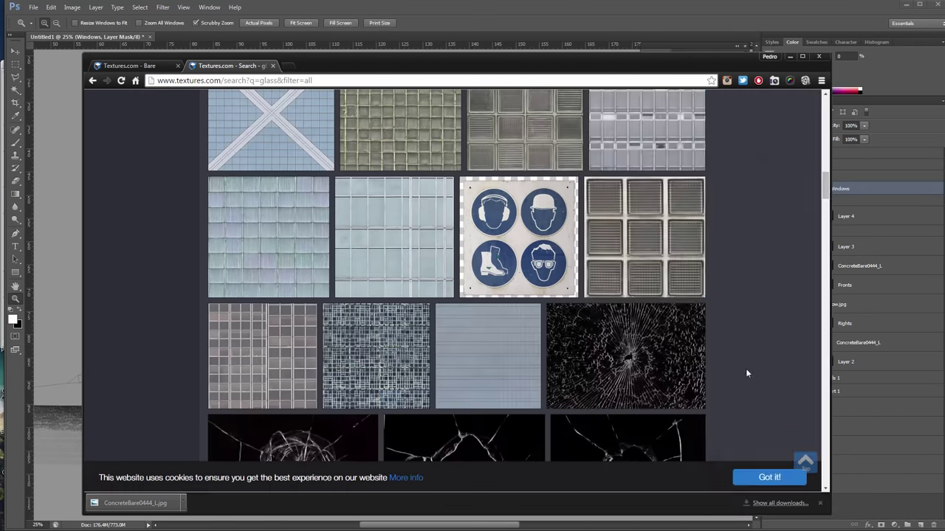
pyautogui.scroll(1, 744, 350)
pyautogui.click(744, 350)
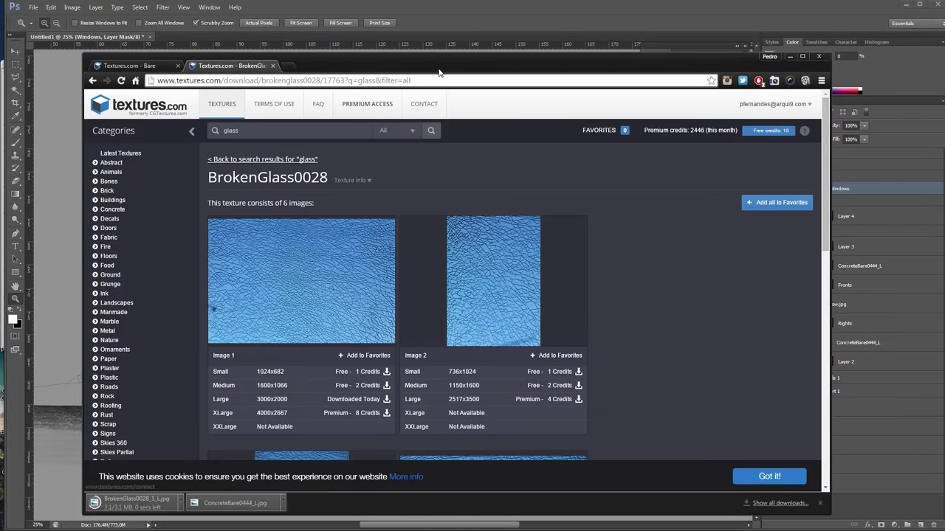
# Switch back to Photoshop, place BrokenGlass0028_1_L in the Windows group and scale it to about 25.7% over the roof
pyautogui.hotkey('alt', 'Tab')
pyautogui.press('Return')
pyautogui.moveTo(845, 192); pyautogui.dragTo(849, 208)
pyautogui.hotkey('ctrl', 't')
pyautogui.moveTo(638, 449); pyautogui.dragTo(371, 257)
pyautogui.moveTo(318, 214); pyautogui.dragTo(349, 266)
pyautogui.moveTo(397, 173); pyautogui.dragTo(322, 252)
pyautogui.moveTo(271, 276); pyautogui.dragTo(341, 261)
# Distort the broken glass texture to follow the roof glazing's perspective and apply the transform
pyautogui.rightClick(341, 259)
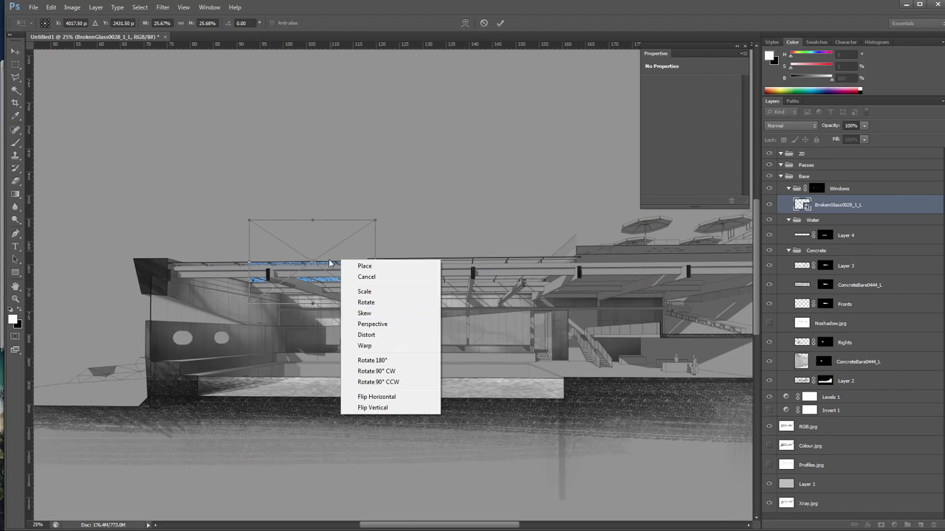
pyautogui.click(387, 339)
pyautogui.moveTo(312, 220); pyautogui.dragTo(275, 256)
pyautogui.moveTo(213, 255); pyautogui.dragTo(133, 258)
pyautogui.moveTo(338, 256); pyautogui.dragTo(371, 253)
pyautogui.moveTo(375, 303); pyautogui.dragTo(422, 303)
pyautogui.keyDown('ctrl'); pyautogui.click(343, 282); pyautogui.keyUp('ctrl')
pyautogui.keyDown('ctrl'); pyautogui.click(343, 282); pyautogui.keyUp('ctrl')
pyautogui.keyDown('ctrl'); pyautogui.click(343, 282); pyautogui.keyUp('ctrl')
pyautogui.moveTo(487, 271); pyautogui.dragTo(331, 280)
pyautogui.press('Return')
# Rasterize the broken glass layer and desaturate it with Hue/Saturation
pyautogui.rightClick(861, 207)
pyautogui.click(861, 315)
pyautogui.hotkey('ctrl', 'u')
pyautogui.moveTo(657, 183); pyautogui.dragTo(607, 183)
pyautogui.click(776, 110)
# Set the broken glass layer to Screen and darken its midtones to about 0.43 with Levels
pyautogui.click(794, 126)
pyautogui.click(772, 214)
pyautogui.hotkey('ctrl', 'l')
pyautogui.moveTo(749, 408); pyautogui.dragTo(788, 411)
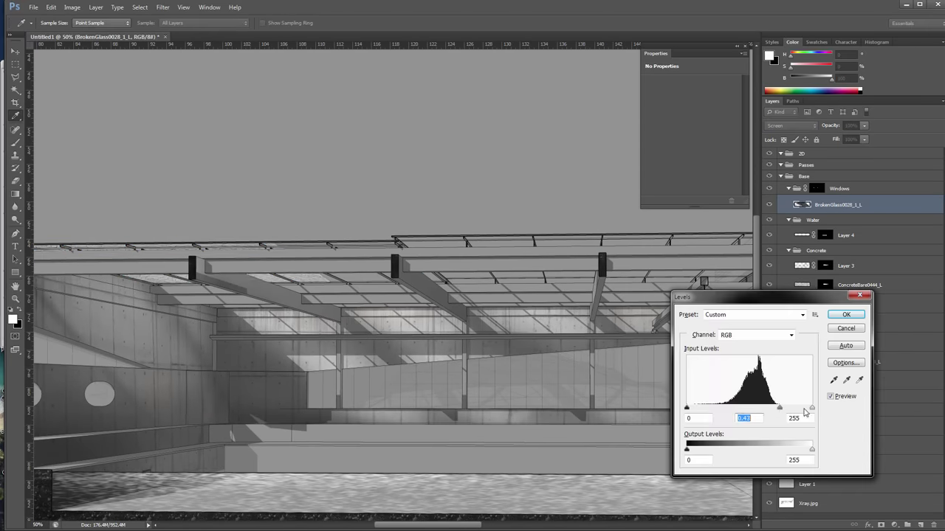
pyautogui.click(845, 315)
# Duplicate the broken glass texture layer inside the Windows group
pyautogui.press('s')
pyautogui.hotkey('ctrl', '-')
pyautogui.moveTo(358, 273); pyautogui.dragTo(266, 264)
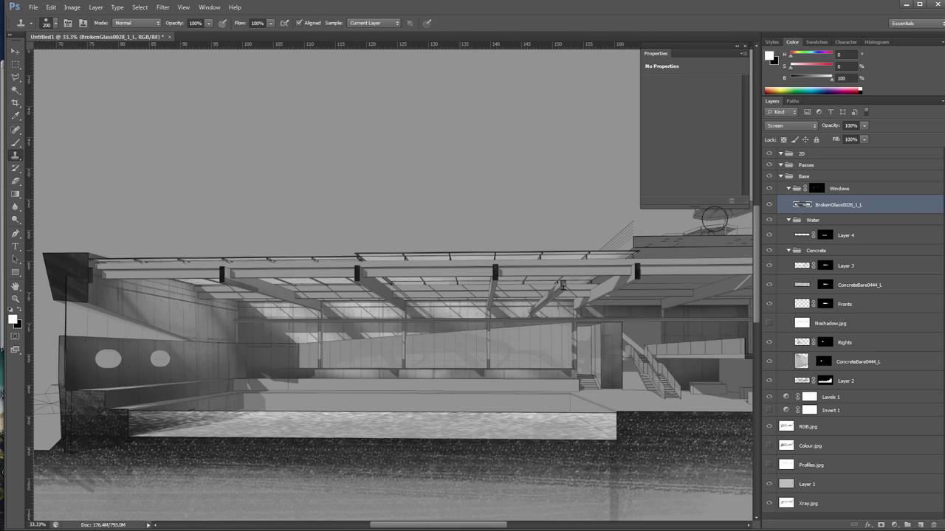
pyautogui.hotkey('ctrl', '-')
pyautogui.press('v')
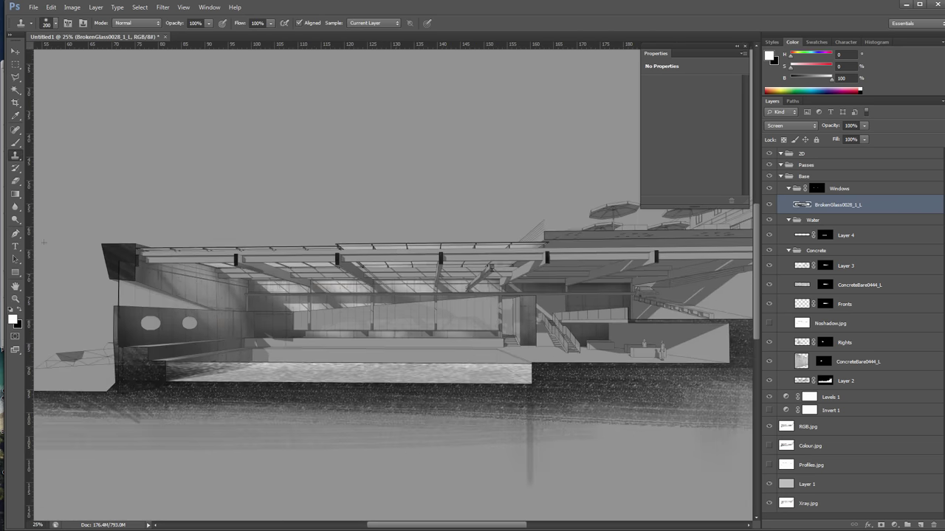
pyautogui.hotkey('ctrl', 'j')
pyautogui.press('e')
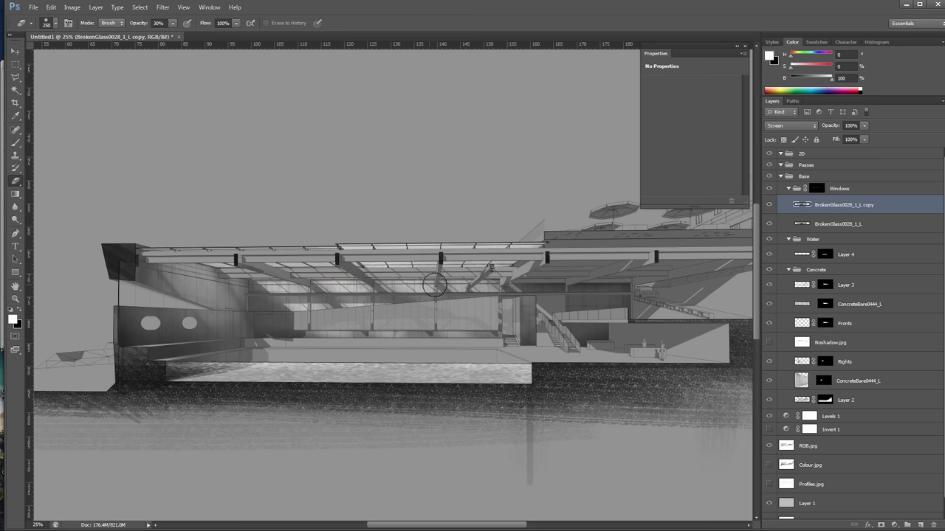
# Add a Levels adjustment layer above the glass layers with the white input at 172 and invert its mask
pyautogui.click(894, 525)
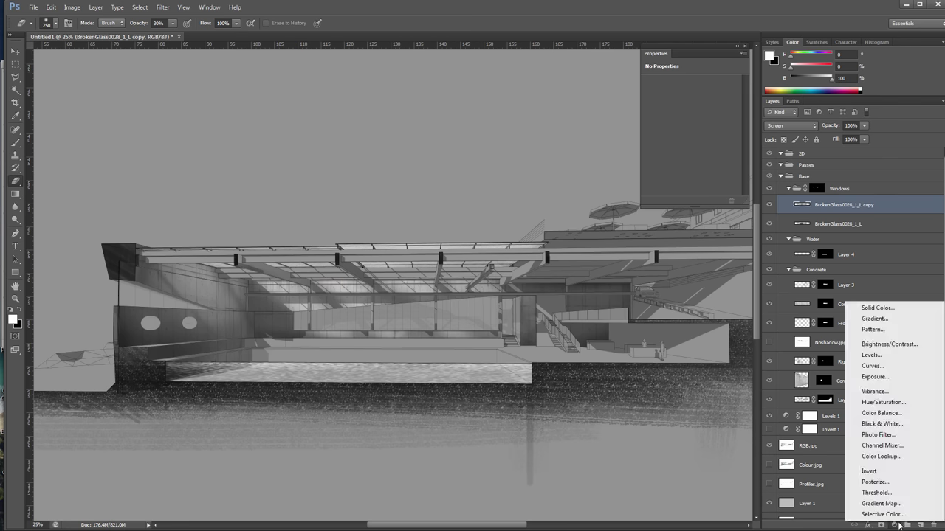
pyautogui.click(878, 358)
pyautogui.moveTo(736, 155); pyautogui.dragTo(713, 156)
pyautogui.hotkey('ctrl', 'i')
pyautogui.press('b')
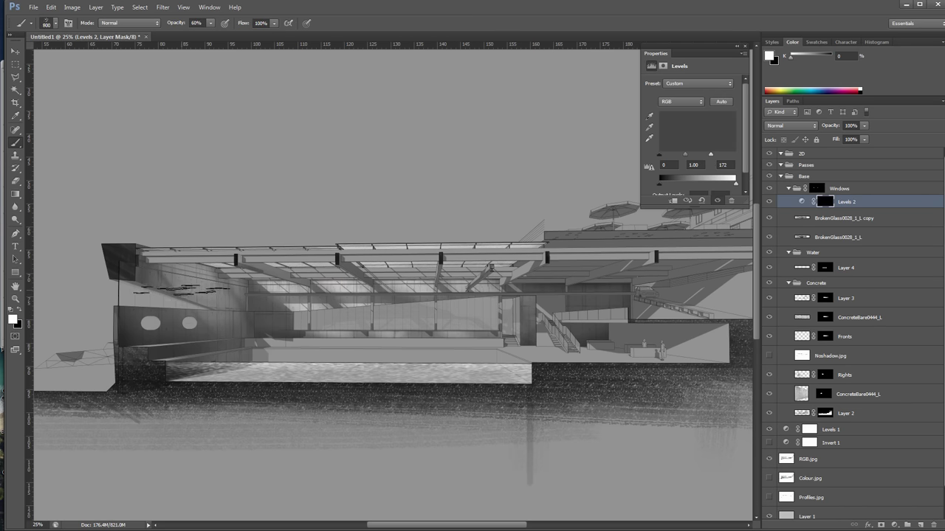
# Undo the stray textured stroke and brush white on the Levels 2 mask to brighten the rear windows and end-wall opening
pyautogui.hotkey('ctrl', 'z')
pyautogui.press('.')
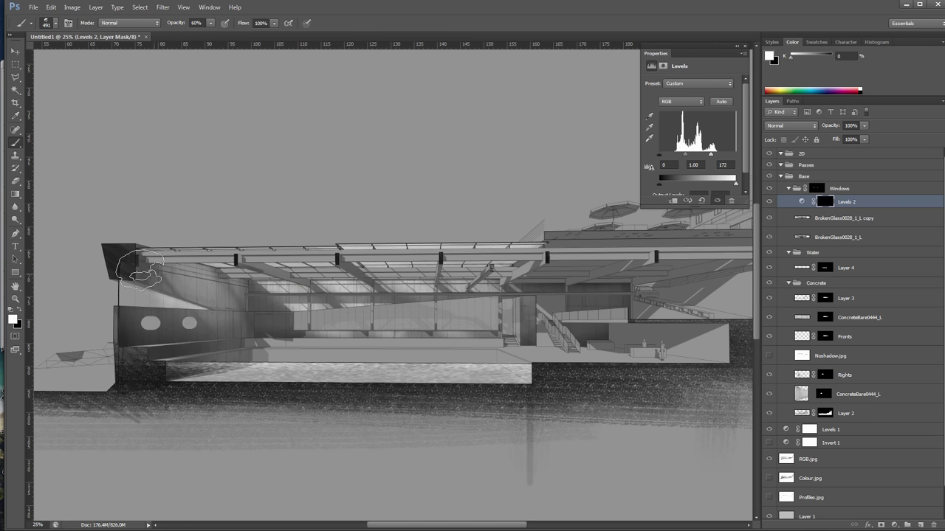
pyautogui.moveTo(295, 323); pyautogui.dragTo(413, 329)
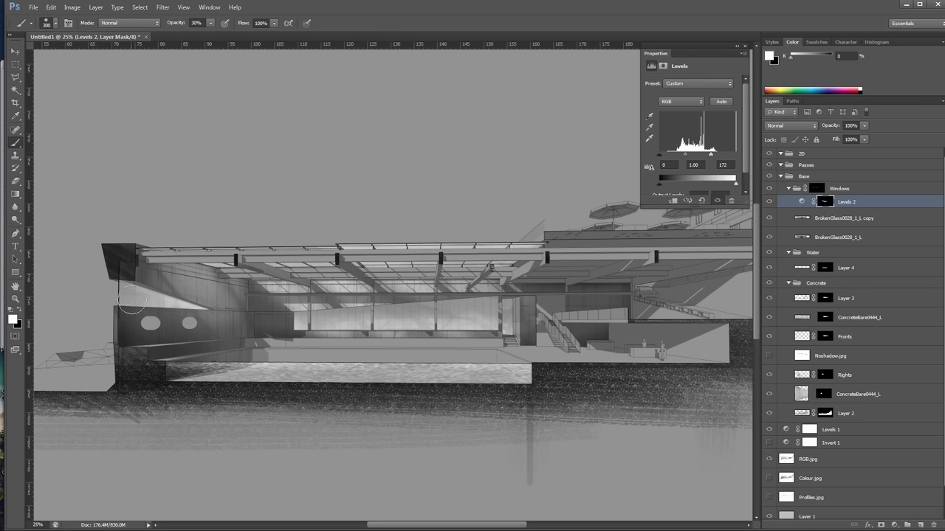
pyautogui.press('z')
pyautogui.moveTo(513, 394)
pyautogui.mouseDown()
pyautogui.moveTo(235, 406)
pyautogui.moveTo(408, 329)
pyautogui.moveTo(411, 340)
pyautogui.mouseUp()
pyautogui.keyDown('alt'); pyautogui.click(234, 406); pyautogui.keyUp('alt')
pyautogui.click(217, 330)
pyautogui.press('b')
pyautogui.press('z')
pyautogui.keyDown('alt'); pyautogui.click(552, 281); pyautogui.keyUp('alt')
pyautogui.click(817, 189)
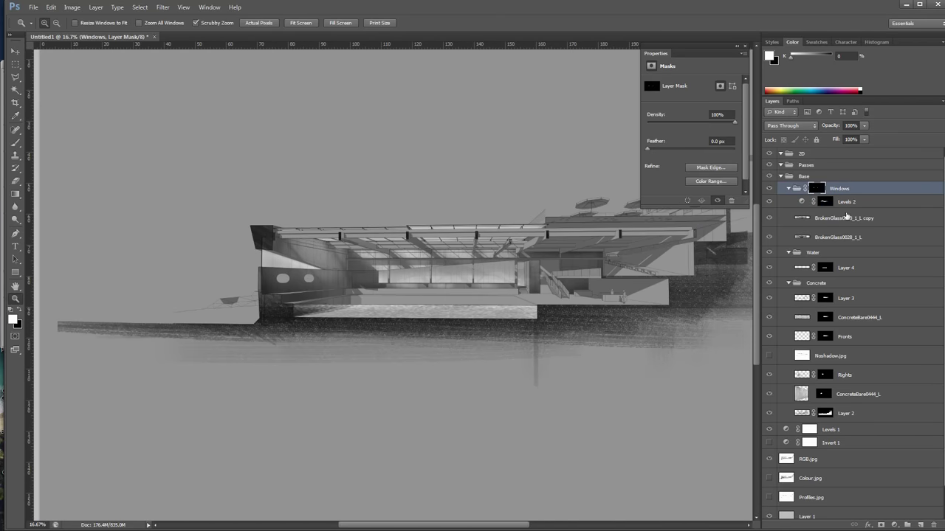
pyautogui.click(920, 524)
pyautogui.click(15, 273)
pyautogui.moveTo(76, 309); pyautogui.dragTo(76, 308)
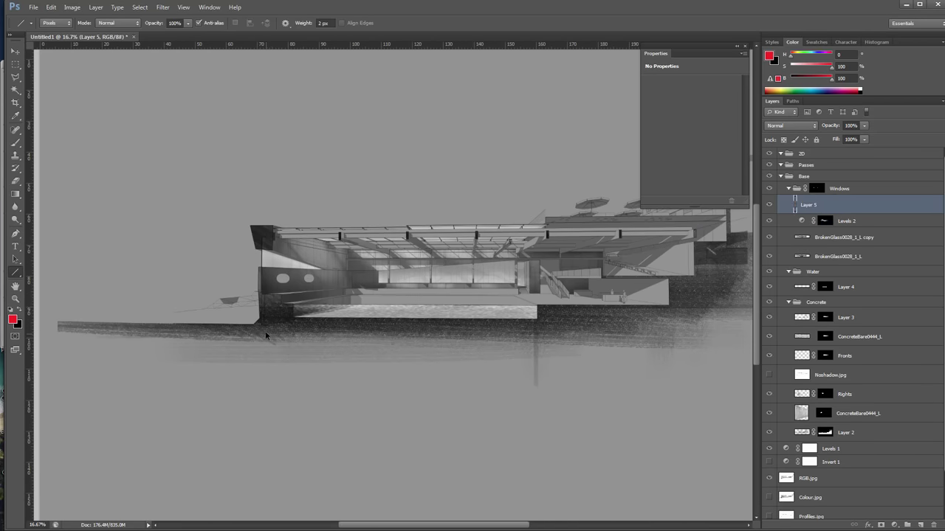
pyautogui.hotkey('ctrl', 'z')
# Add a new layer in the Windows group and draw a white line across the pool strip, undoing the red trial line
pyautogui.click(858, 190)
pyautogui.click(920, 525)
pyautogui.moveTo(536, 319); pyautogui.dragTo(295, 318)
pyautogui.hotkey('ctrl', 'z')
pyautogui.hotkey('ctrl', 'z')
pyautogui.press('d')
pyautogui.press('x')
pyautogui.moveTo(536, 319)
pyautogui.mouseDown()
pyautogui.moveTo(291, 316)
pyautogui.moveTo(293, 305)
pyautogui.mouseUp()
pyautogui.press('z')
pyautogui.keyDown('alt'); pyautogui.click(470, 227); pyautogui.keyUp('alt')
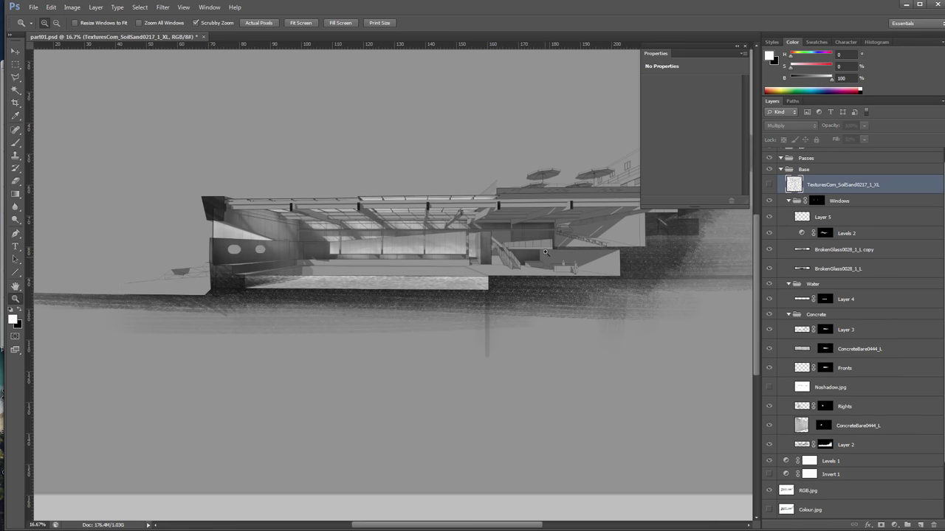
pyautogui.click(545, 253)
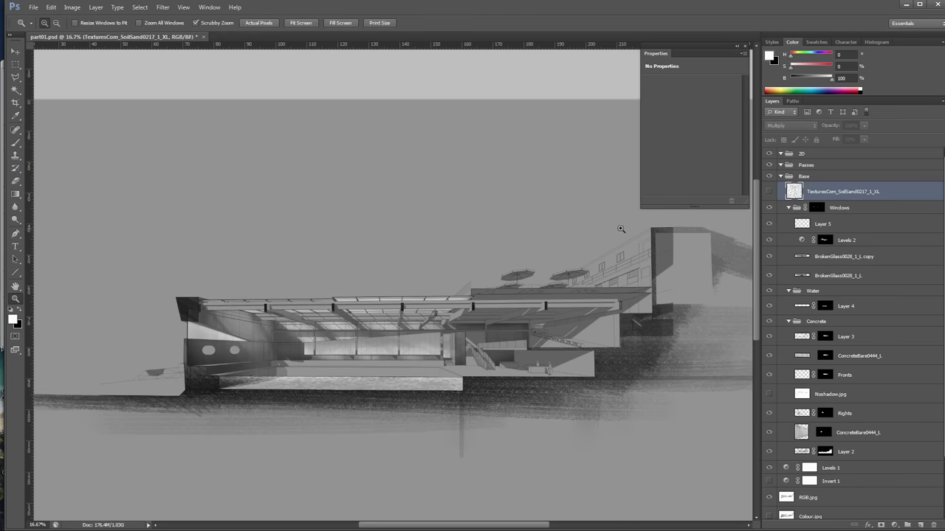
pyautogui.click(360, 368)
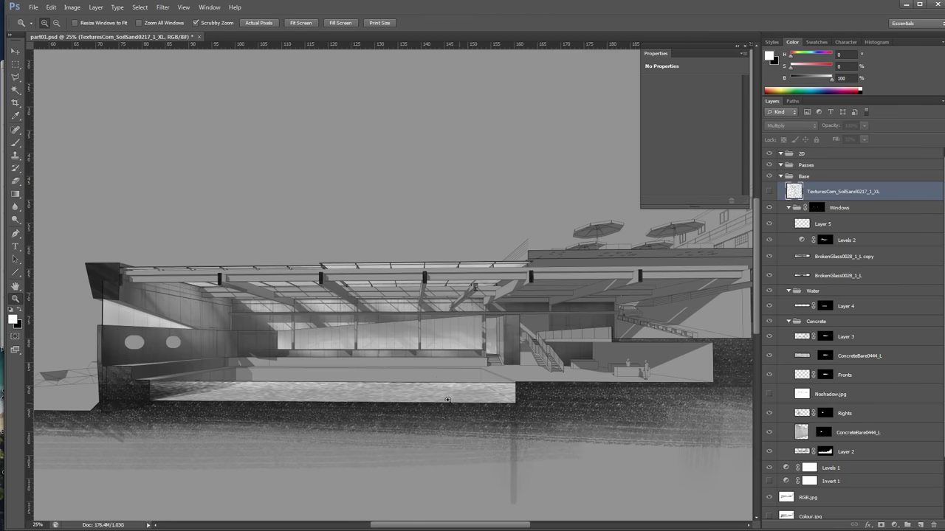
# Move the Profiles.jpg layer to the top of the Base group and show it
pyautogui.click(825, 500)
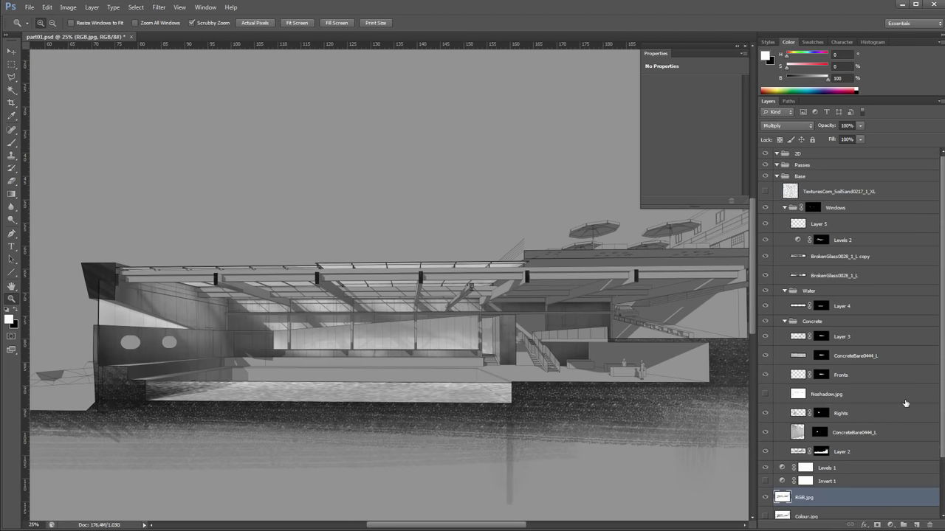
pyautogui.scroll(-3, 825, 458)
pyautogui.click(780, 474)
pyautogui.click(765, 472)
pyautogui.scroll(-2, 565, 376)
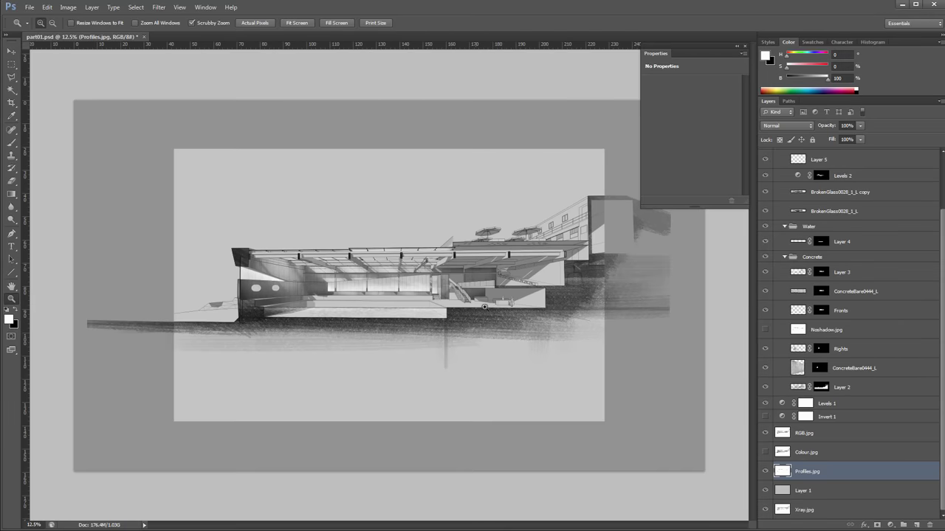
pyautogui.click(765, 472)
pyautogui.moveTo(829, 473); pyautogui.dragTo(847, 183)
pyautogui.click(765, 192)
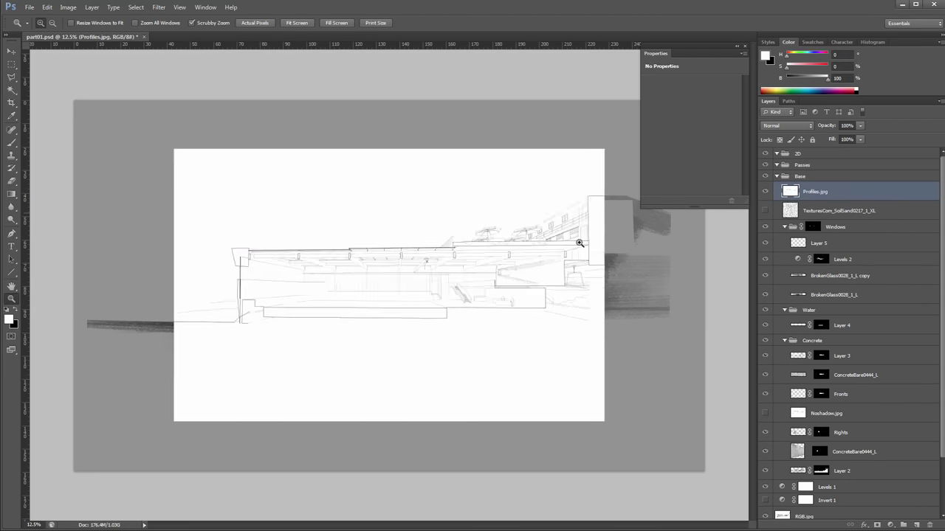
# Sample the profile linework behind the pool with the Magic Wand and hide the Profiles.jpg layer
pyautogui.click(333, 300)
pyautogui.press('w')
pyautogui.click(339, 300)
pyautogui.click(765, 191)
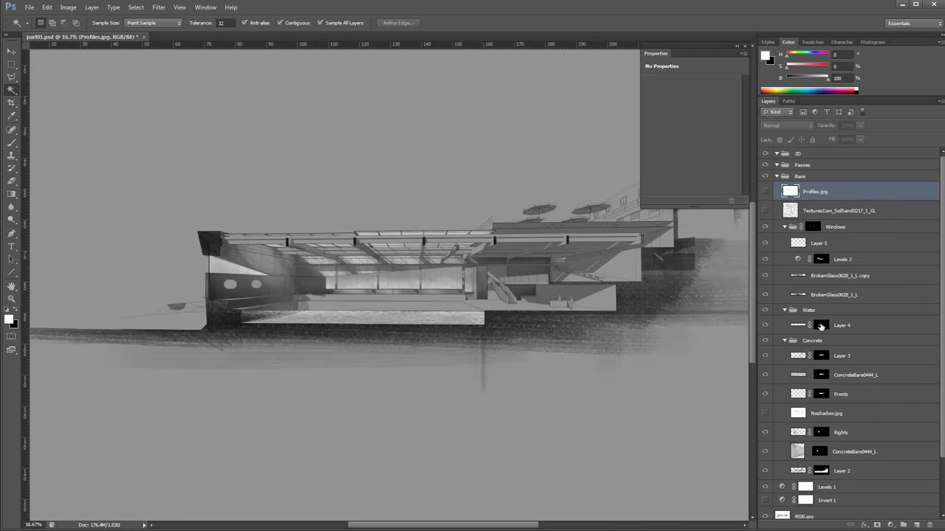
# Activate Layer 3's mask in the Concrete group and select the low wall strip behind the pool at tolerance 32
pyautogui.click(820, 326)
pyautogui.click(821, 356)
pyautogui.keyDown('alt'); pyautogui.click(766, 357); pyautogui.keyUp('alt')
pyautogui.keyDown('alt'); pyautogui.click(766, 357); pyautogui.keyUp('alt')
pyautogui.scroll(2, 394, 304)
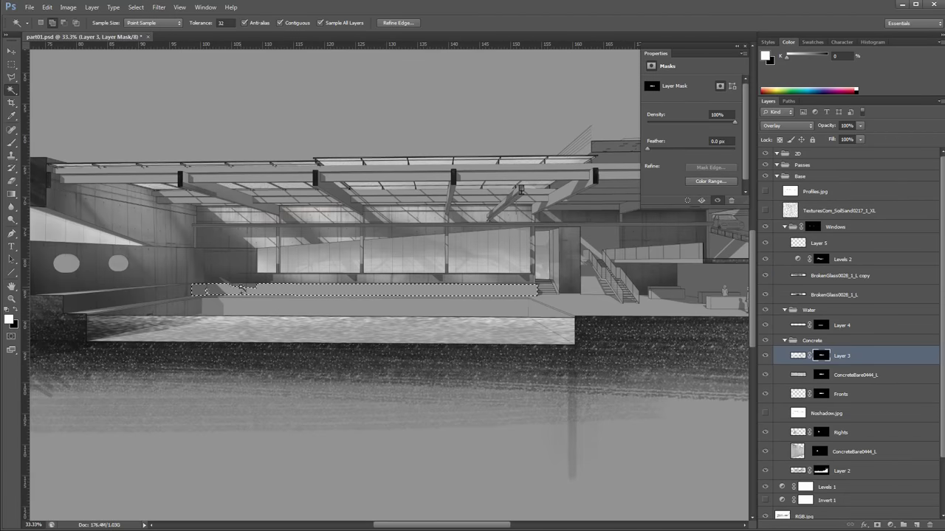
pyautogui.keyDown('ctrl'); pyautogui.click(208, 293); pyautogui.keyUp('ctrl')
pyautogui.keyDown('ctrl'); pyautogui.click(207, 293); pyautogui.keyUp('ctrl')
pyautogui.keyDown('ctrl'); pyautogui.click(208, 293); pyautogui.keyUp('ctrl')
pyautogui.keyDown('ctrl'); pyautogui.click(207, 293); pyautogui.keyUp('ctrl')
pyautogui.click(201, 288)
pyautogui.keyDown('alt'); pyautogui.click(210, 292); pyautogui.keyUp('alt')
pyautogui.keyDown('ctrl'); pyautogui.click(212, 294); pyautogui.keyUp('ctrl')
pyautogui.keyDown('alt'); pyautogui.click(215, 304); pyautogui.keyUp('alt')
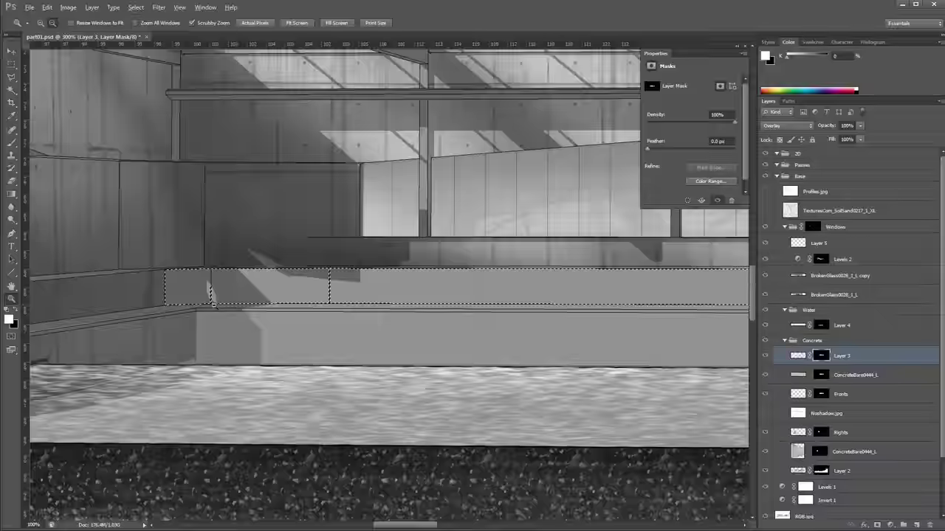
# Fill the low wall selection with white on the ConcreteBare0444_L mask to reveal concrete there, and clear the selection
pyautogui.scroll(-4, 211, 292)
pyautogui.press('u')
pyautogui.click(820, 375)
pyautogui.hscroll(1, 455, 367)
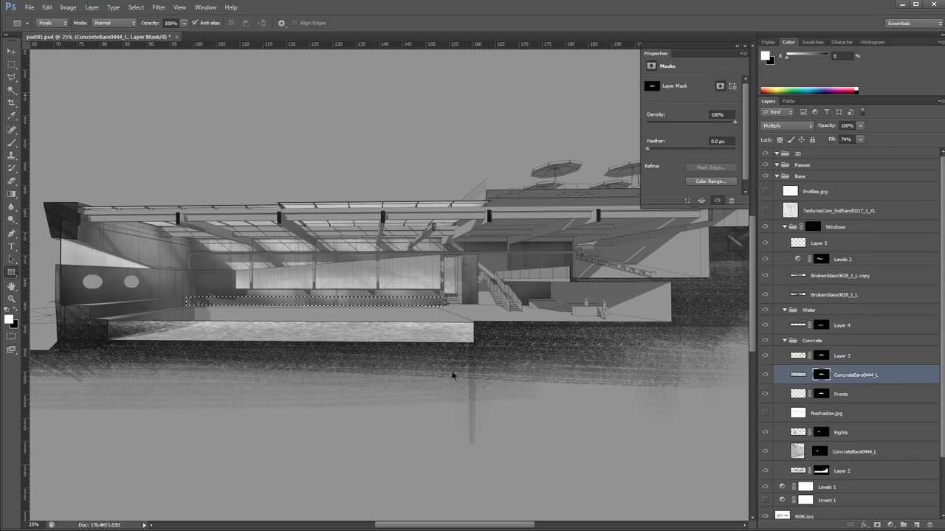
pyautogui.keyDown('ctrl'); pyautogui.click(234, 292); pyautogui.keyUp('ctrl')
pyautogui.keyDown('ctrl'); pyautogui.click(234, 293); pyautogui.keyUp('ctrl')
pyautogui.keyDown('alt'); pyautogui.click(229, 295); pyautogui.keyUp('alt')
pyautogui.keyDown('alt'); pyautogui.click(229, 295); pyautogui.keyUp('alt')
pyautogui.keyDown('ctrl'); pyautogui.click(245, 281); pyautogui.keyUp('ctrl')
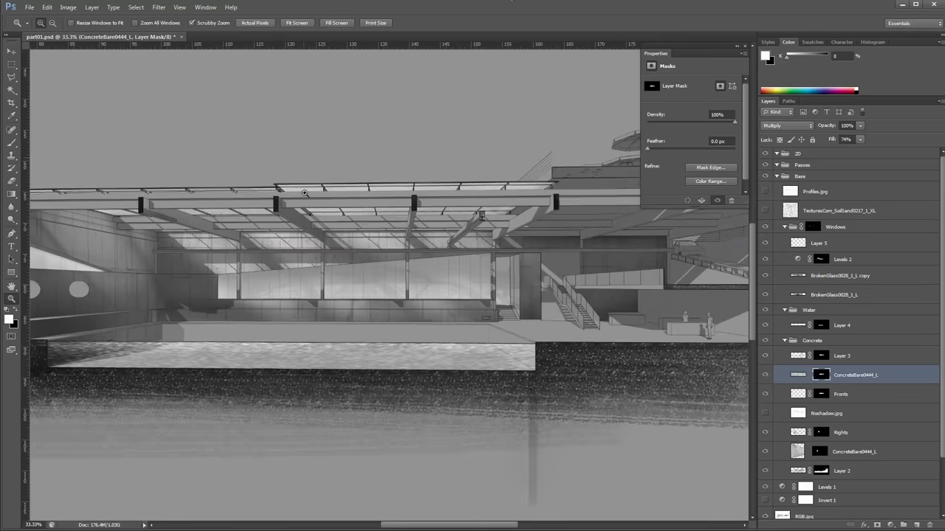
# Select the side face of the roof beam nearest the end wall and its supporting column with the Magic Wand
pyautogui.keyDown('alt'); pyautogui.click(332, 302); pyautogui.keyUp('alt')
pyautogui.keyDown('alt'); pyautogui.click(307, 244); pyautogui.keyUp('alt')
pyautogui.scroll(7, 306, 244)
pyautogui.press('w')
pyautogui.hotkey('shift', 'w')
pyautogui.keyDown('shift'); pyautogui.click(279, 196); pyautogui.keyUp('shift')
pyautogui.keyDown('shift'); pyautogui.click(279, 101); pyautogui.keyUp('shift')
pyautogui.keyDown('alt'); pyautogui.click(409, 222); pyautogui.keyUp('alt')
pyautogui.keyDown('alt'); pyautogui.click(408, 222); pyautogui.keyUp('alt')
pyautogui.keyDown('shift'); pyautogui.click(221, 234); pyautogui.keyUp('shift')
pyautogui.keyDown('ctrl'); pyautogui.click(214, 233); pyautogui.keyUp('ctrl')
pyautogui.keyDown('ctrl'); pyautogui.click(476, 325); pyautogui.keyUp('ctrl')
pyautogui.scroll(-1, 475, 324)
pyautogui.press('w')
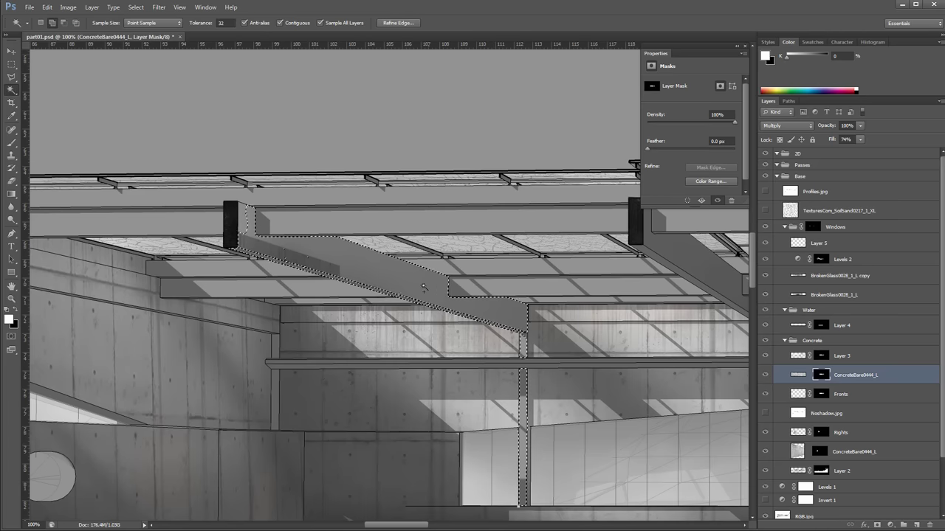
# Add a Levels adjustment layer in the Windows group, masked to the beam and column selection
pyautogui.click(827, 225)
pyautogui.click(890, 525)
pyautogui.click(871, 360)
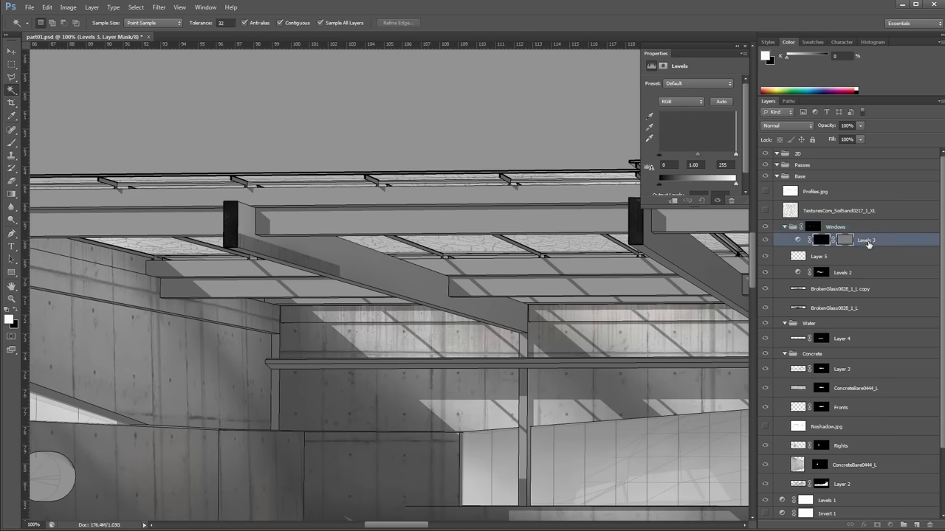
pyautogui.hotkey('ctrl', 'z')
pyautogui.click(839, 212)
pyautogui.click(890, 524)
pyautogui.click(856, 360)
pyautogui.moveTo(736, 182); pyautogui.dragTo(715, 184)
pyautogui.hotkey('ctrl', 'alt', 'z')
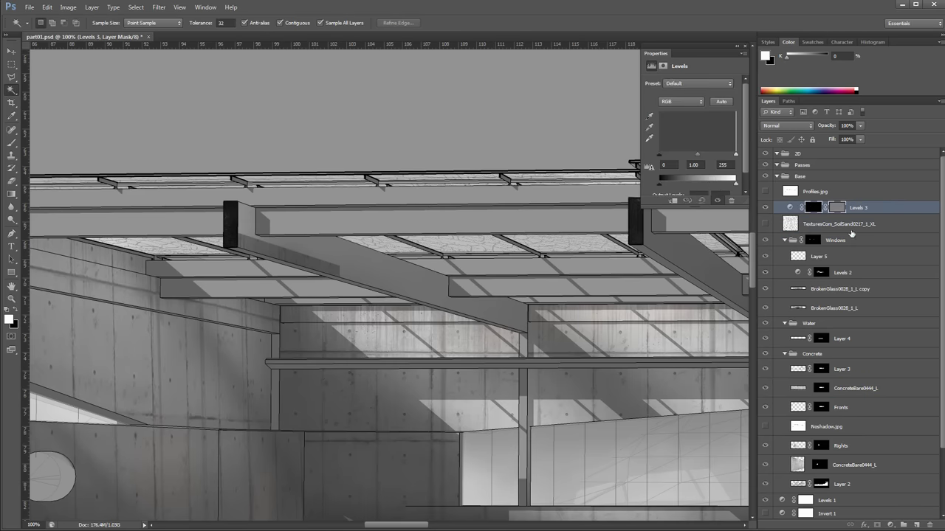
pyautogui.hotkey('ctrl', 'alt', 'z')
# Add a Levels adjustment layer above Profiles.jpg, masked to the beam and column selection, and lower its output white level
pyautogui.click(844, 191)
pyautogui.click(890, 525)
pyautogui.click(871, 354)
pyautogui.keyDown('alt'); pyautogui.click(815, 191); pyautogui.keyUp('alt')
pyautogui.click(790, 189)
pyautogui.moveTo(736, 184); pyautogui.dragTo(701, 184)
# Outline the side wall at the pool's end with the Polygonal Lasso and shade it black at 30% brush opacity on the Rights layer
pyautogui.keyDown('alt'); pyautogui.click(527, 278); pyautogui.keyUp('alt')
pyautogui.keyDown('alt'); pyautogui.click(406, 435); pyautogui.keyUp('alt')
pyautogui.keyDown('alt'); pyautogui.click(405, 436); pyautogui.keyUp('alt')
pyautogui.click(796, 369)
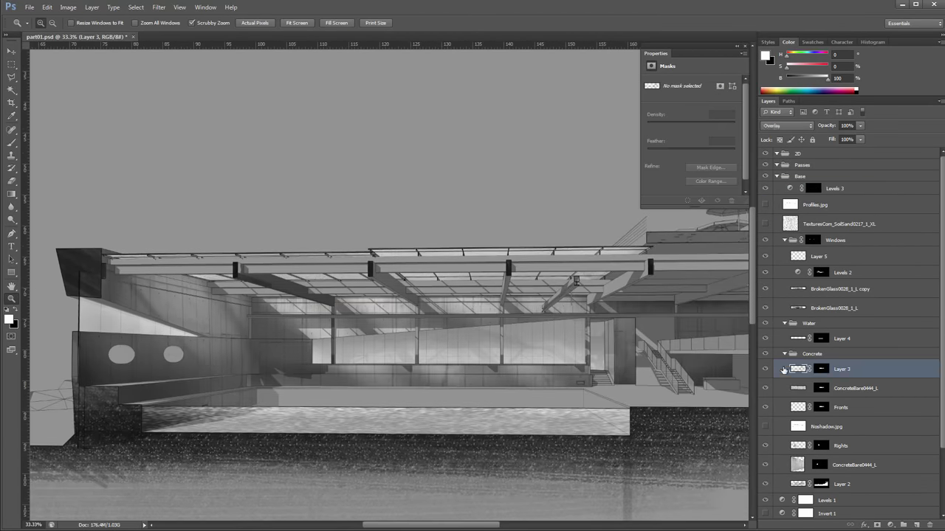
pyautogui.scroll(-1, 775, 413)
pyautogui.click(765, 434)
pyautogui.click(766, 434)
pyautogui.click(797, 434)
pyautogui.press('b')
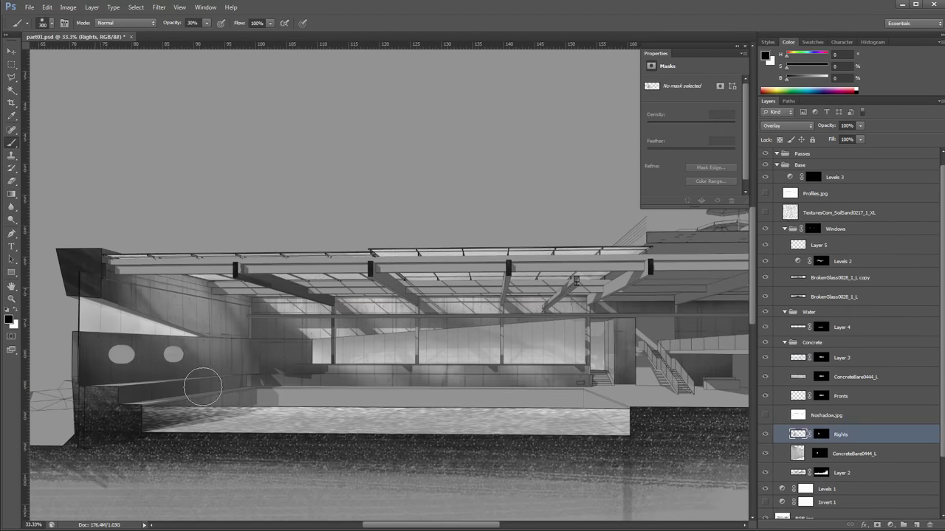
pyautogui.press('l')
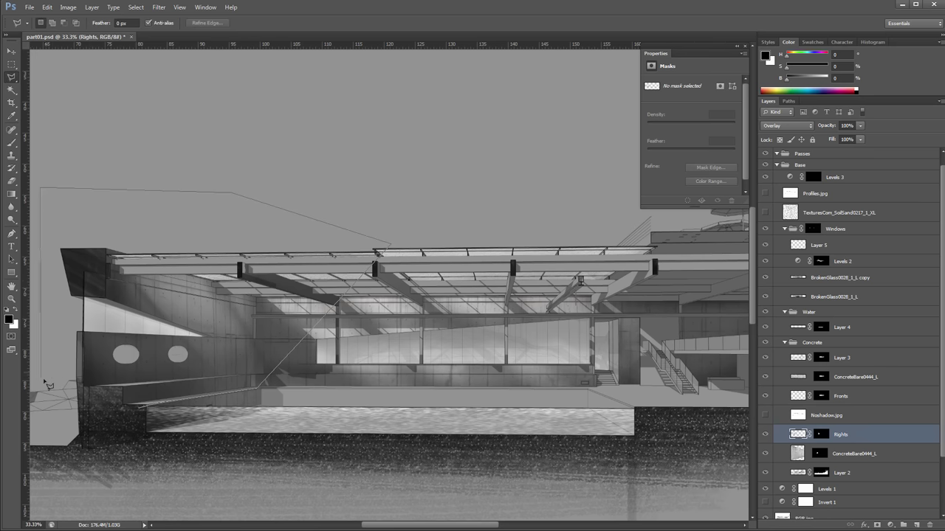
pyautogui.press('b')
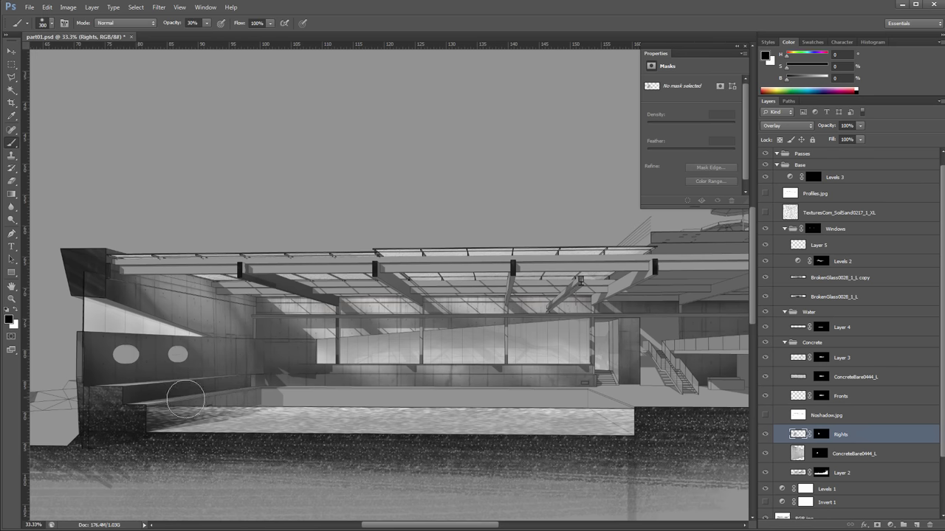
# Include the column piece just below the beam in the selection, fill it with white on the Levels 3 mask, and clear the selection
pyautogui.press('z')
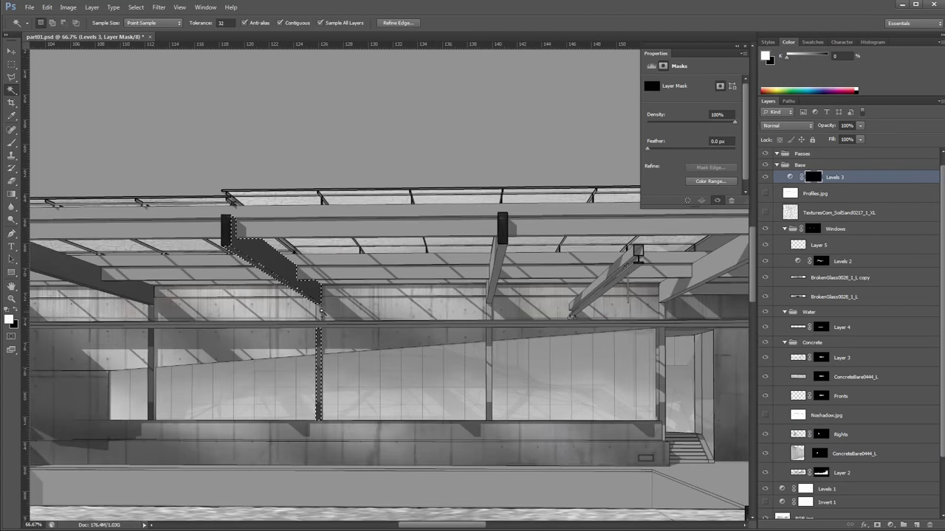
pyautogui.scroll(2, 322, 312)
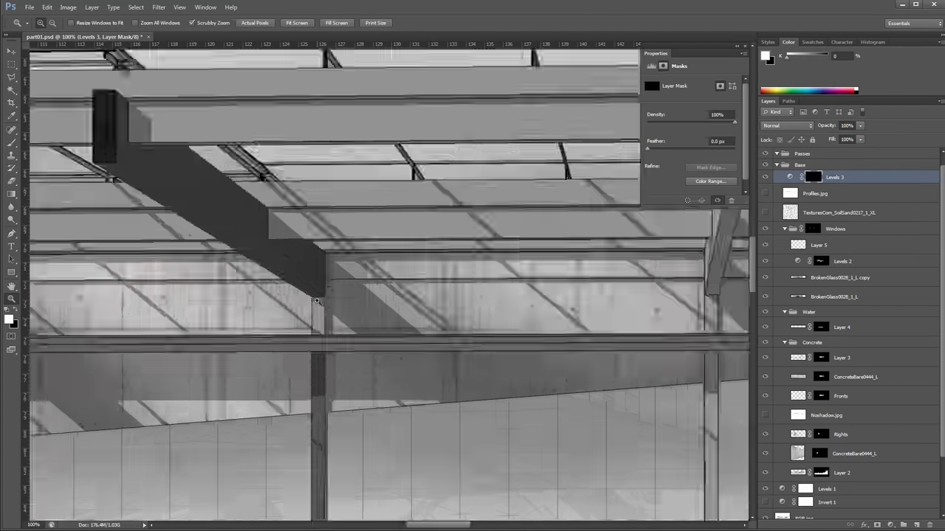
pyautogui.press('l')
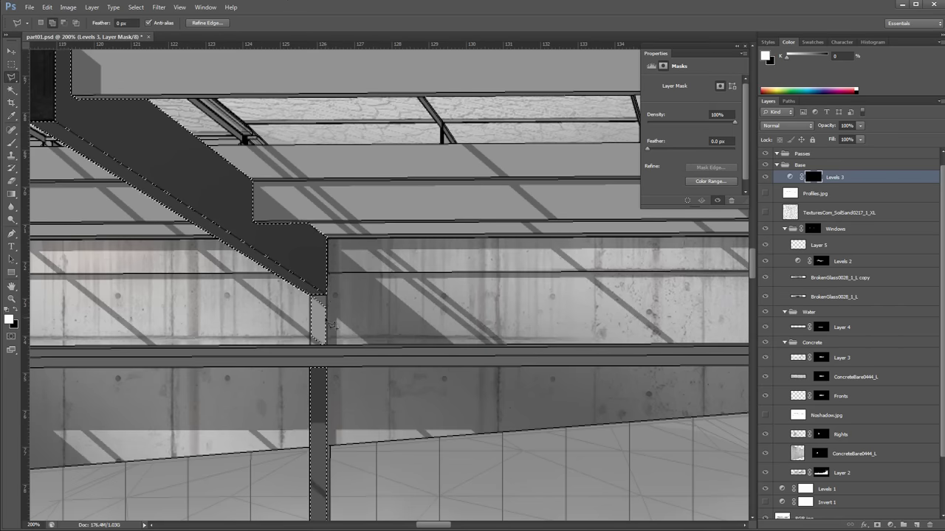
pyautogui.keyDown('alt'); pyautogui.click(327, 348); pyautogui.keyUp('alt')
pyautogui.keyDown('alt'); pyautogui.click(327, 348); pyautogui.keyUp('alt')
pyautogui.keyDown('alt'); pyautogui.click(327, 348); pyautogui.keyUp('alt')
pyautogui.press('u')
pyautogui.hotkey('ctrl', 'd')
# Reopen the Levels 3 adjustment and raise its output black level to brighten the masked beams and columns
pyautogui.keyDown('alt'); pyautogui.click(399, 367); pyautogui.keyUp('alt')
pyautogui.keyDown('alt'); pyautogui.click(399, 367); pyautogui.keyUp('alt')
pyautogui.keyDown('alt'); pyautogui.click(399, 367); pyautogui.keyUp('alt')
pyautogui.scroll(1, 441, 402)
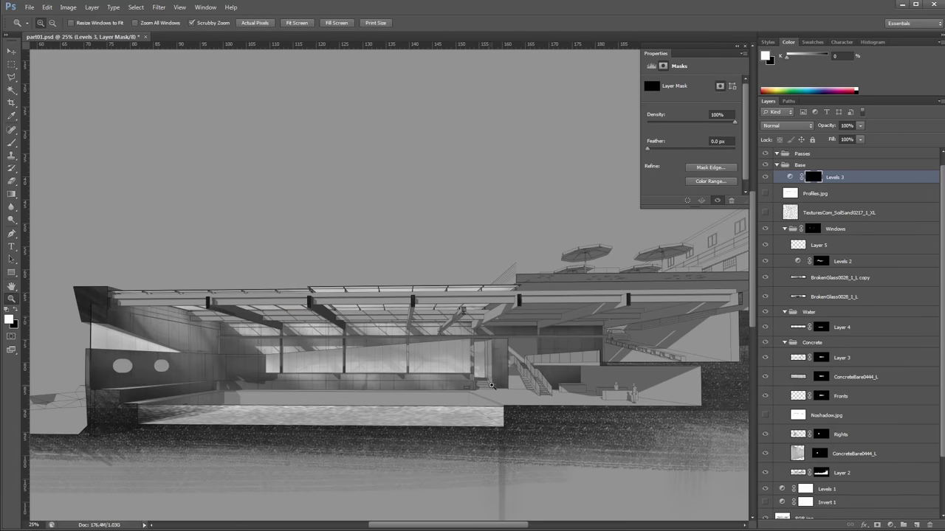
pyautogui.scroll(-1, 533, 367)
pyautogui.scroll(2, 311, 339)
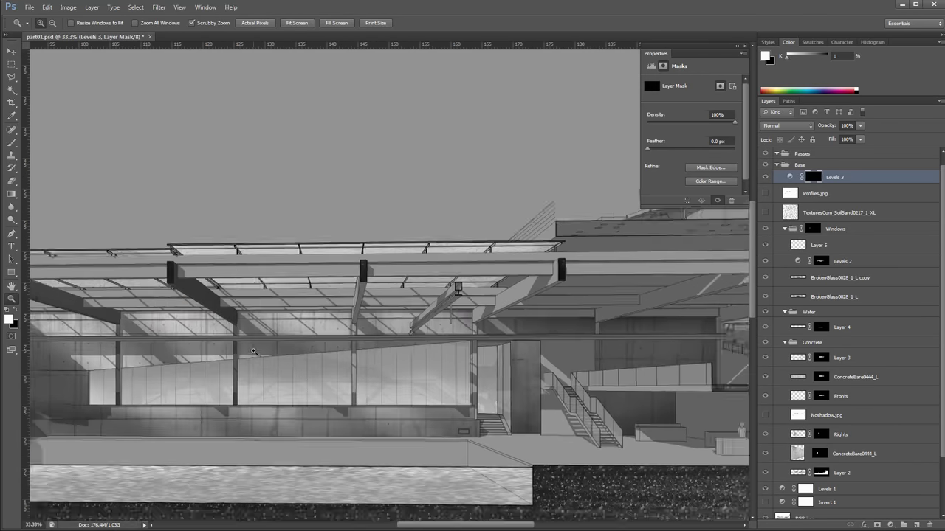
pyautogui.scroll(-2, 402, 275)
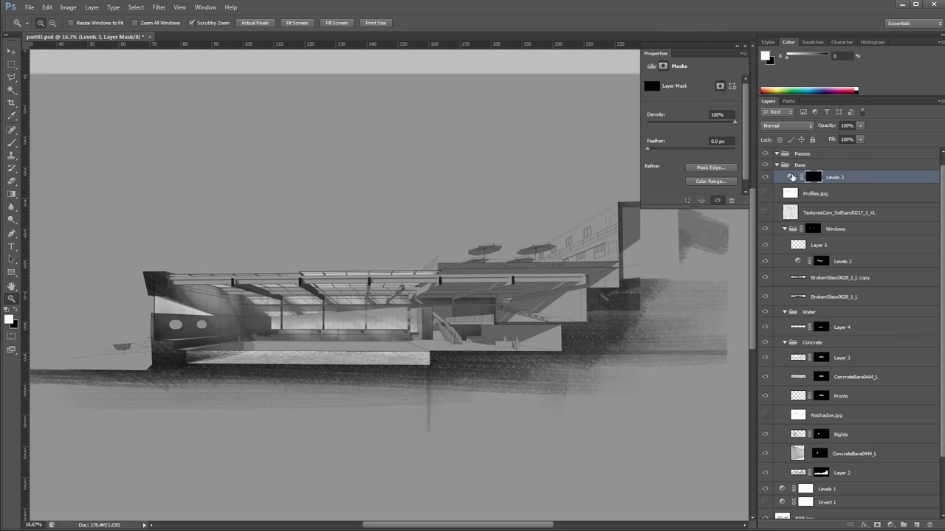
pyautogui.click(783, 177)
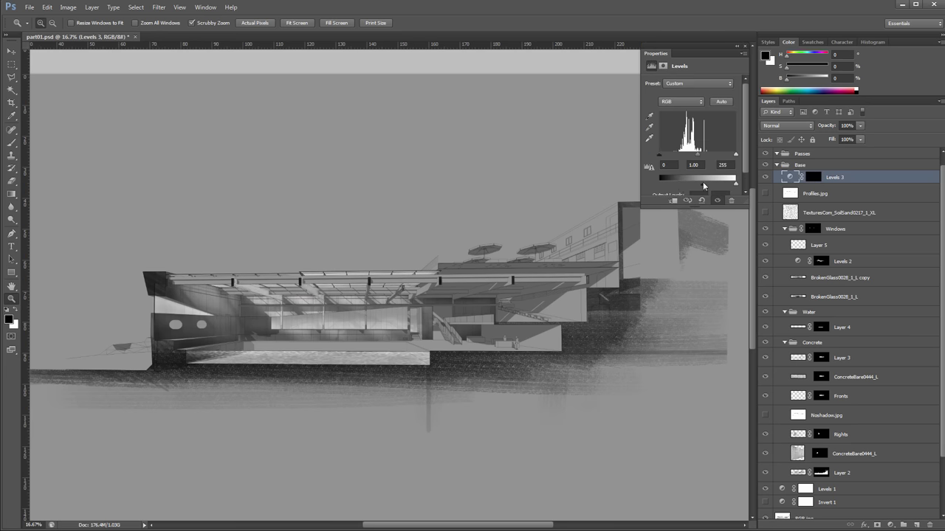
# Select the next roof beam's side face and its column with the Magic Wand, fill them with white on the Levels 3 mask, and deselect
pyautogui.scroll(4, 244, 341)
pyautogui.press('w')
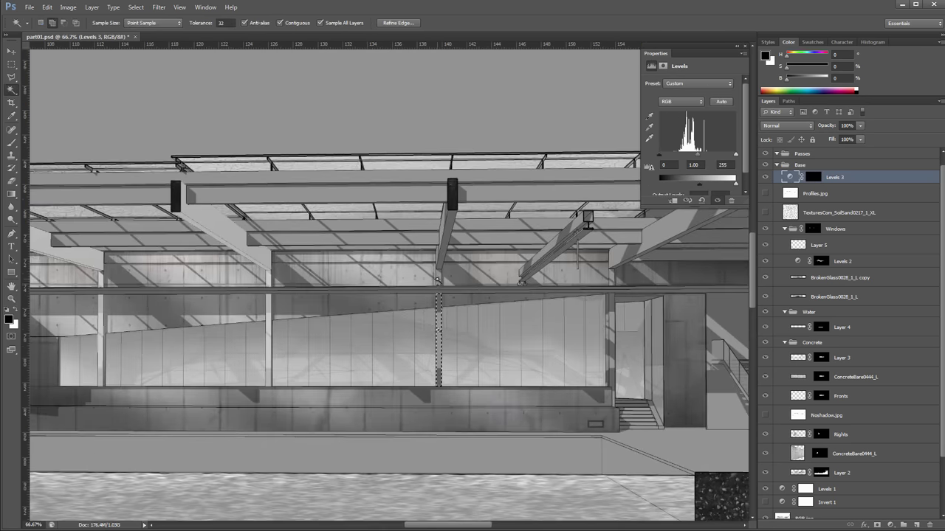
pyautogui.scroll(2, 447, 226)
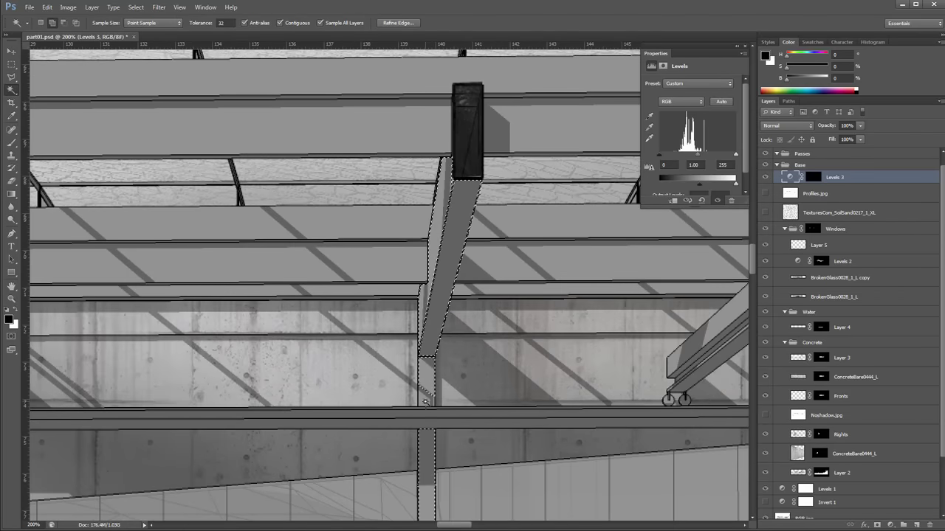
pyautogui.press('z')
pyautogui.scroll(-4, 375, 266)
pyautogui.press('u')
pyautogui.moveTo(329, 179); pyautogui.dragTo(435, 365)
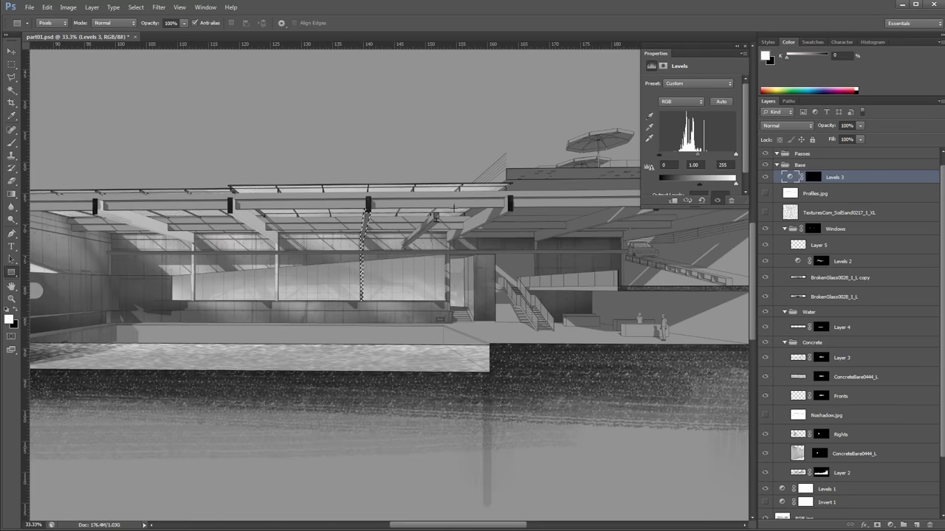
pyautogui.hotkey('ctrl', 'd')
# Touch up the Levels 2 mask around the end wall and glazing with a white brush at 54% opacity and the eraser at 30%
pyautogui.press('z')
pyautogui.keyDown('alt'); pyautogui.click(430, 212); pyautogui.keyUp('alt')
pyautogui.keyDown('alt'); pyautogui.click(433, 403); pyautogui.keyUp('alt')
pyautogui.click(820, 261)
pyautogui.press('b')
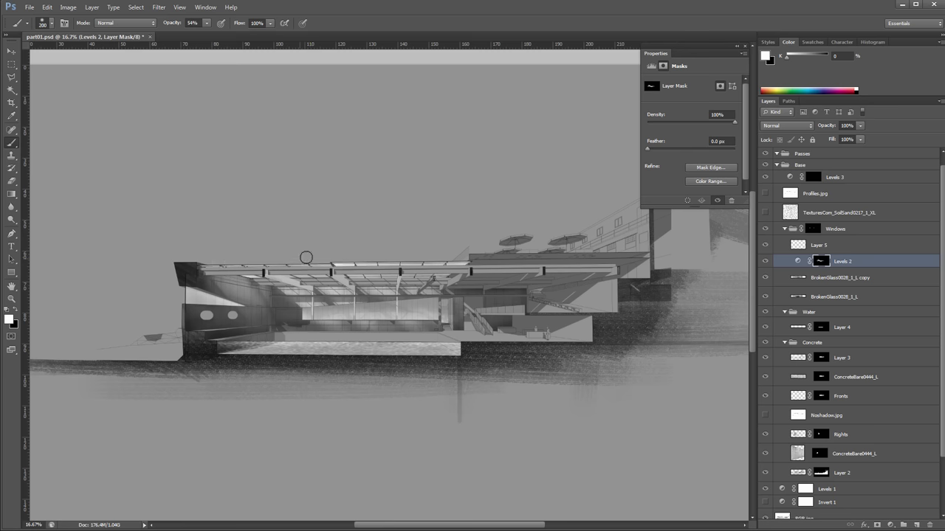
pyautogui.press('e')
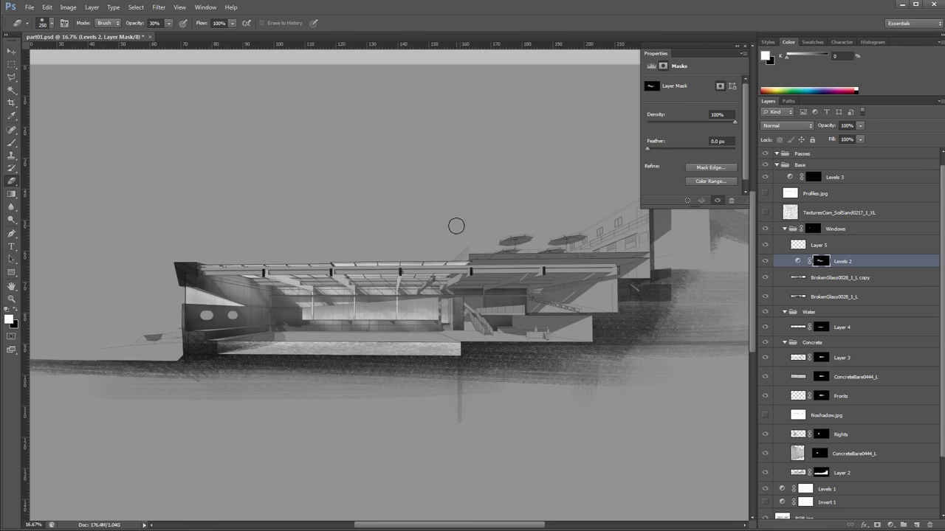
pyautogui.press('b')
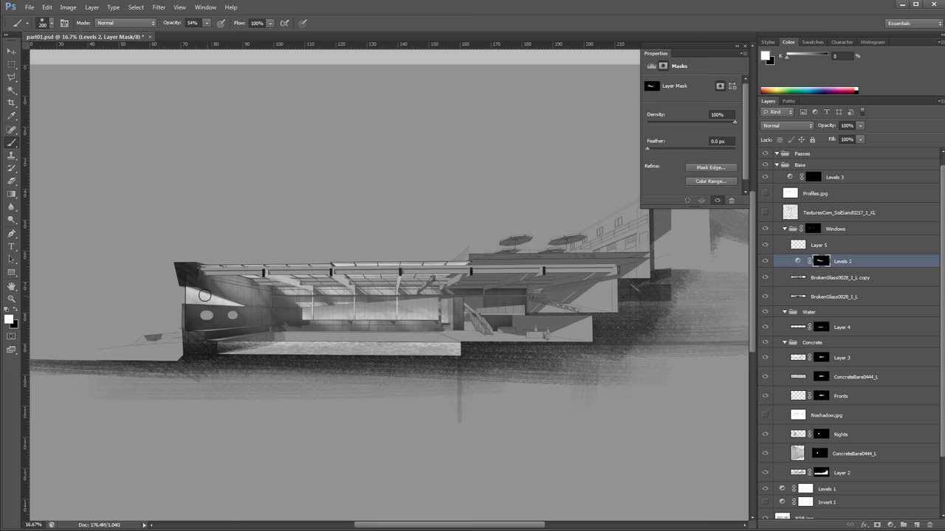
pyautogui.press('e')
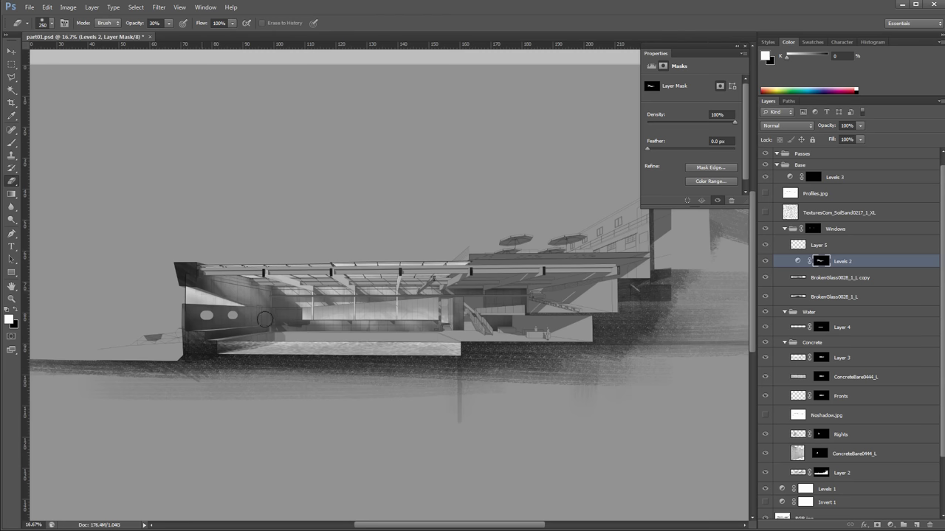
pyautogui.press('b')
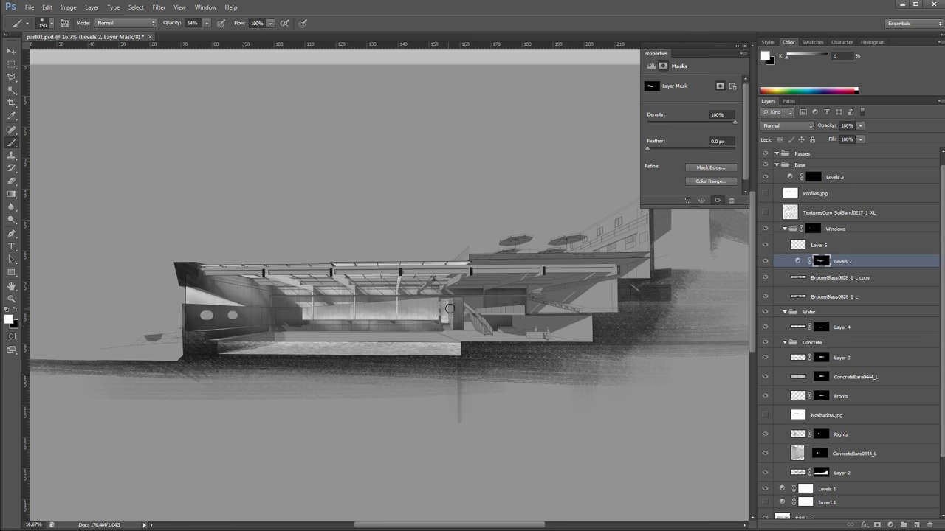
pyautogui.press('z')
pyautogui.click(488, 259)
pyautogui.click(488, 260)
pyautogui.click(488, 260)
pyautogui.keyDown('alt'); pyautogui.click(488, 260); pyautogui.keyUp('alt')
pyautogui.keyDown('alt'); pyautogui.click(488, 260); pyautogui.keyUp('alt')
pyautogui.keyDown('alt'); pyautogui.click(487, 260); pyautogui.keyUp('alt')
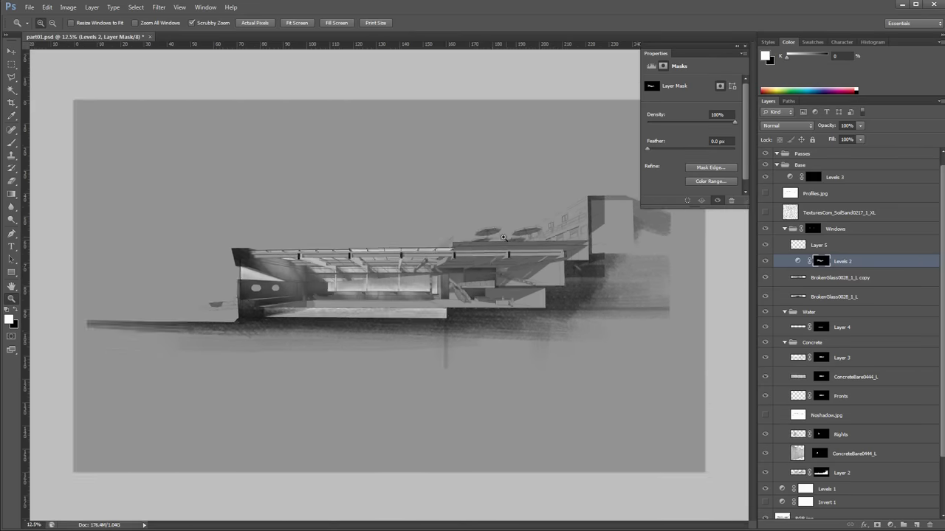
pyautogui.click(570, 166)
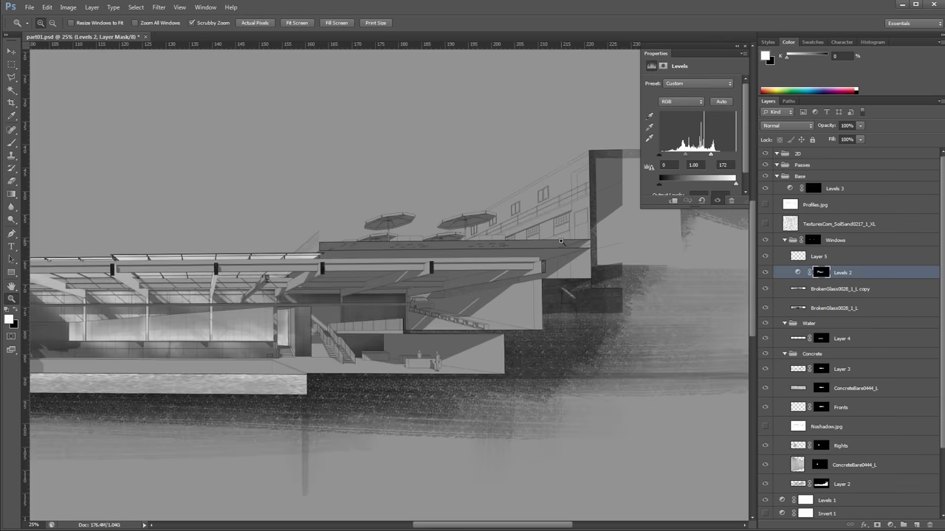
# Outline the cut terrace slab under the umbrellas with the Polygonal Lasso, fill it with white on Layer 2's mask, and deselect
pyautogui.moveTo(561, 241); pyautogui.dragTo(459, 237)
pyautogui.press('l')
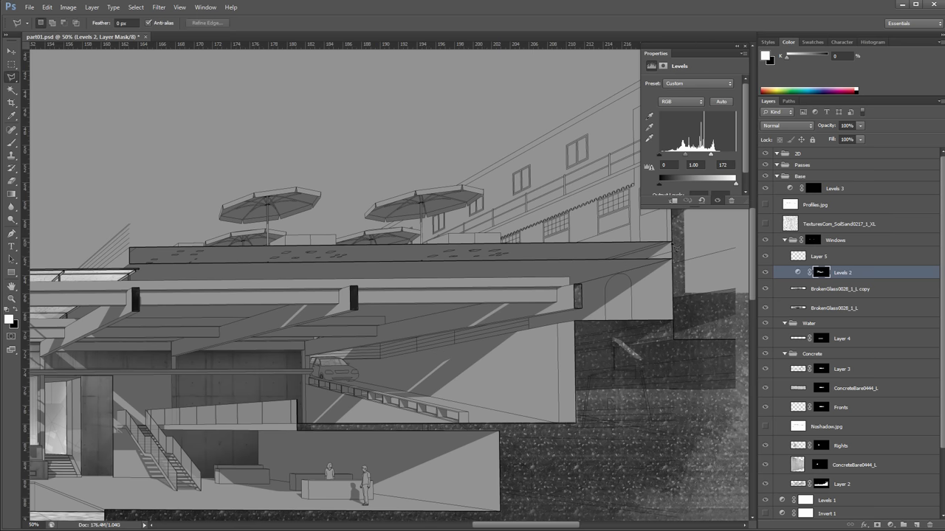
pyautogui.click(130, 247)
pyautogui.click(130, 264)
pyautogui.doubleClick(674, 258)
pyautogui.scroll(-2, 825, 358)
pyautogui.keyDown('alt'); pyautogui.click(822, 440); pyautogui.keyUp('alt')
pyautogui.keyDown('alt'); pyautogui.click(821, 440); pyautogui.keyUp('alt')
pyautogui.press('b')
pyautogui.hscroll(1, 711, 369)
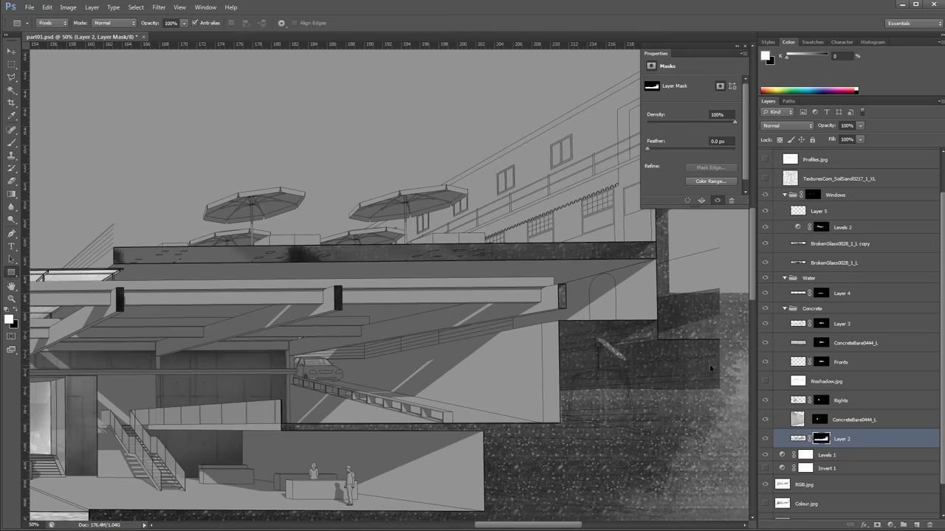
pyautogui.hotkey('ctrl', 'd')
# Darken the terrace slab section on Layer 2 with black brush strokes at 30% opacity
pyautogui.click(798, 439)
pyautogui.moveTo(156, 228)
pyautogui.mouseDown()
pyautogui.moveTo(317, 253)
pyautogui.moveTo(650, 255)
pyautogui.mouseUp()
pyautogui.press('3')
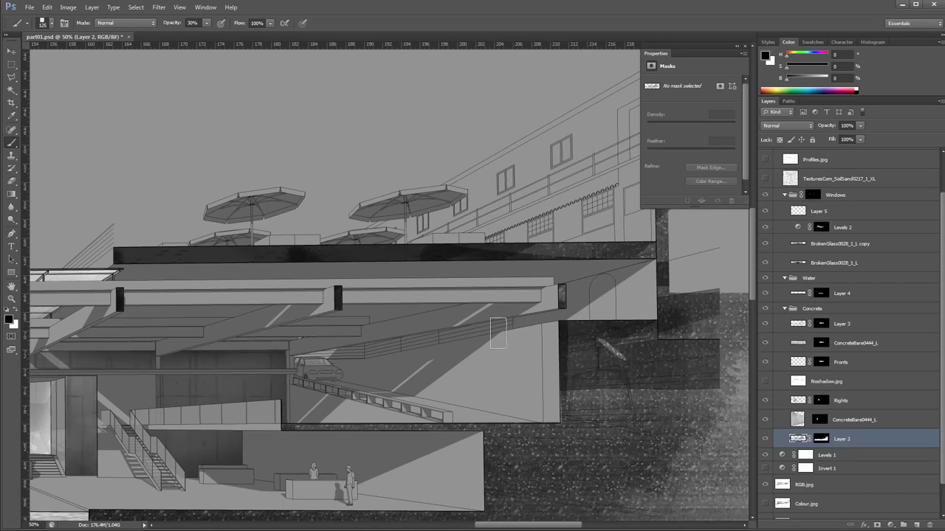
# Darken the cut ground beside the building and at the pool's end on Layer 2 with black at 30% opacity
pyautogui.moveTo(560, 397); pyautogui.dragTo(731, 332)
pyautogui.moveTo(515, 388)
pyautogui.keyDown('ctrl'); pyautogui.mouseDown()
pyautogui.moveTo(443, 399)
pyautogui.moveTo(338, 300)
pyautogui.mouseUp(); pyautogui.keyUp('ctrl')
pyautogui.moveTo(422, 318); pyautogui.dragTo(232, 322)
pyautogui.moveTo(458, 332); pyautogui.dragTo(192, 336)
pyautogui.moveTo(311, 343)
pyautogui.mouseDown()
pyautogui.moveTo(623, 343)
pyautogui.moveTo(185, 310)
pyautogui.mouseUp()
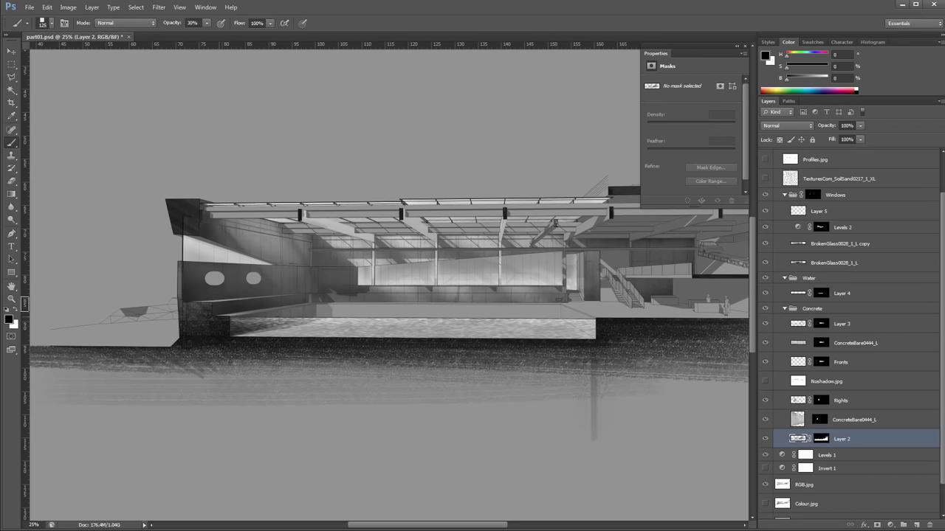
pyautogui.keyDown('ctrl'); pyautogui.moveTo(429, 285); pyautogui.dragTo(399, 287); pyautogui.keyUp('ctrl')
pyautogui.moveTo(691, 353); pyautogui.dragTo(512, 398)
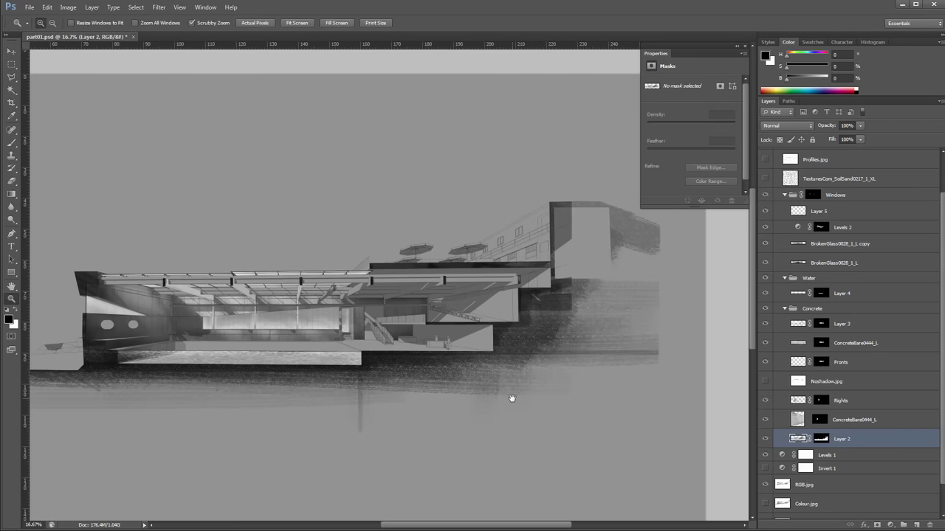
pyautogui.keyDown('ctrl'); pyautogui.moveTo(422, 332); pyautogui.dragTo(465, 329); pyautogui.keyUp('ctrl')
pyautogui.keyDown('ctrl'); pyautogui.moveTo(412, 290); pyautogui.dragTo(373, 287); pyautogui.keyUp('ctrl')
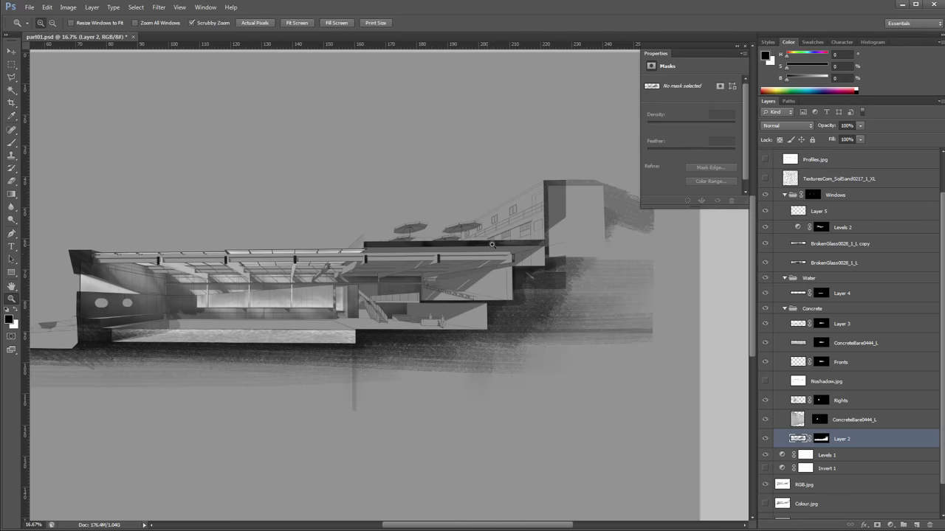
# Select the glass panels of the mezzanine balustrade and stair railings with the Magic Wand and Polygonal Lasso, and create a Glass group masked to them
pyautogui.click(401, 341)
pyautogui.moveTo(316, 299); pyautogui.dragTo(316, 316)
pyautogui.click(815, 195)
pyautogui.press('w')
pyautogui.click(431, 272)
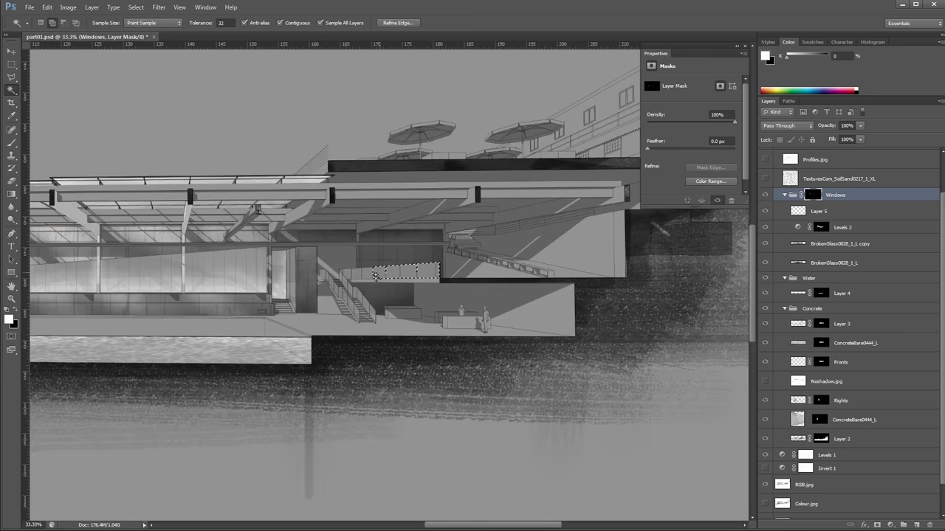
pyautogui.scroll(3, 383, 273)
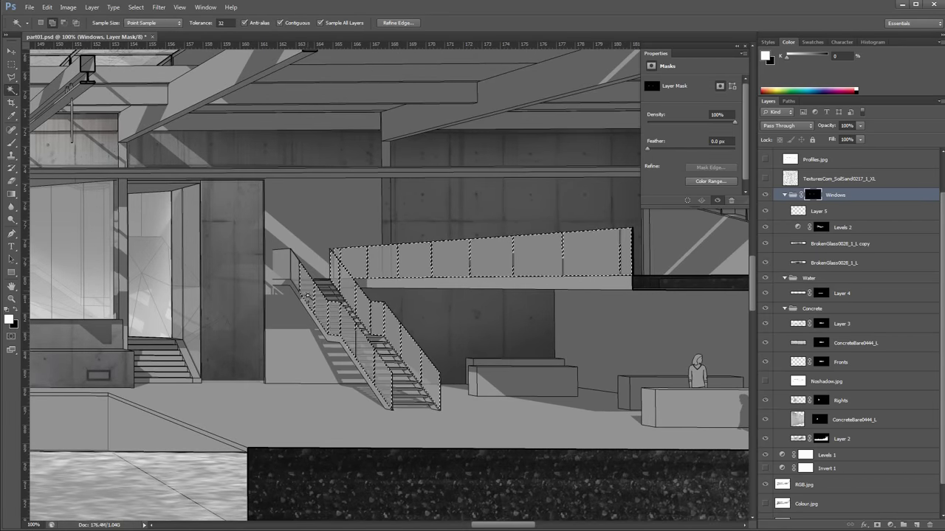
pyautogui.press('l')
pyautogui.scroll(2, 274, 289)
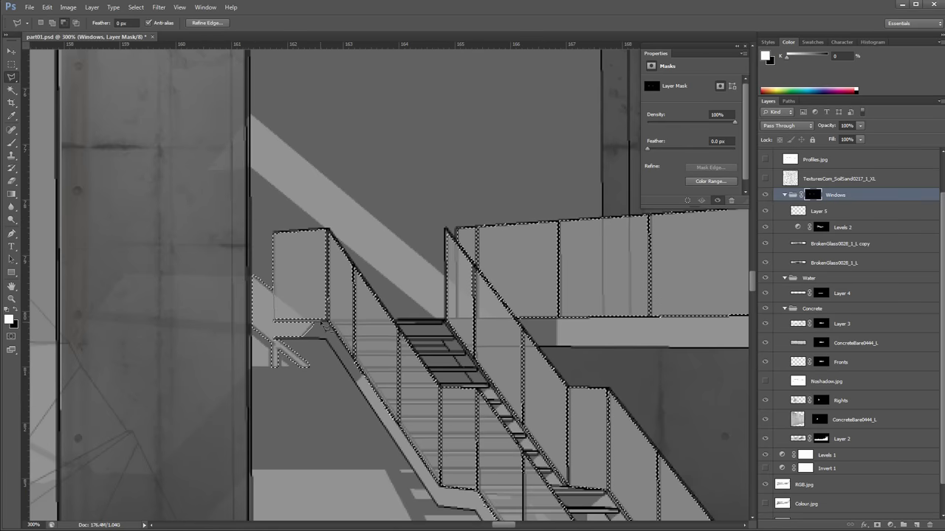
pyautogui.press('z')
pyautogui.scroll(-4, 222, 234)
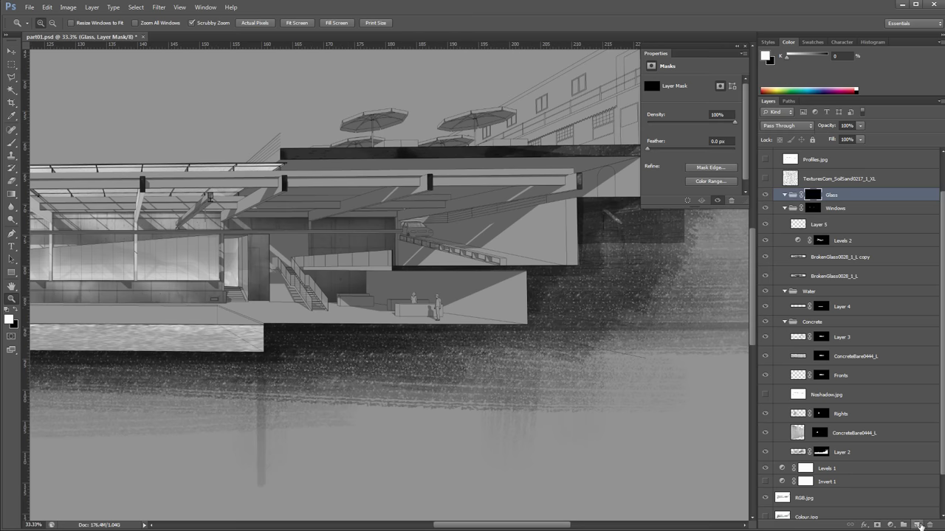
# Add a new layer in the Glass group and draw a gradient preset across the balustrade and stair glass
pyautogui.click(918, 526)
pyautogui.moveTo(373, 271); pyautogui.dragTo(543, 272)
pyautogui.scroll(-1, 472, 262)
pyautogui.moveTo(454, 242); pyautogui.dragTo(612, 317)
pyautogui.scroll(1, 612, 317)
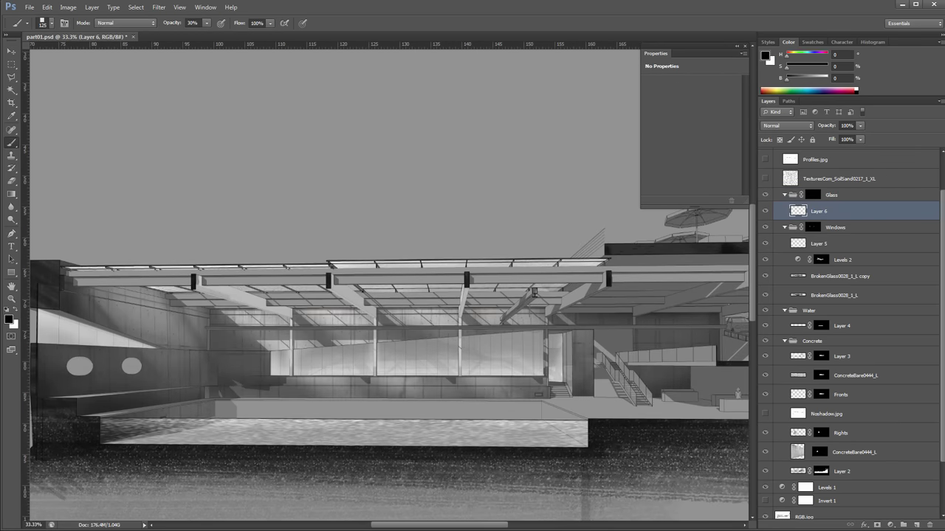
pyautogui.press('g')
pyautogui.click(93, 24)
pyautogui.doubleClick(99, 77)
pyautogui.moveTo(692, 344); pyautogui.dragTo(520, 298)
pyautogui.press('z')
pyautogui.scroll(3, 520, 299)
pyautogui.moveTo(479, 251); pyautogui.dragTo(418, 229)
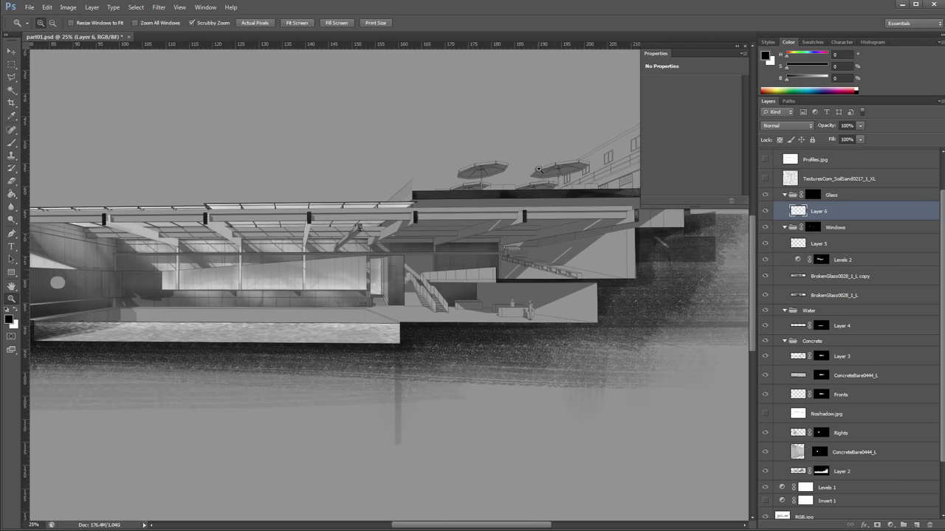
# Reduce the glass gradient layer's fill to 32% and add a new layer above it with Overlay blending
pyautogui.moveTo(831, 151); pyautogui.dragTo(826, 152)
pyautogui.click(916, 525)
pyautogui.click(787, 127)
pyautogui.click(796, 255)
# Set the blending mode of the glass gradient layer, Layer 6, to Overlay
pyautogui.click(832, 235)
pyautogui.click(788, 126)
pyautogui.click(784, 255)
pyautogui.moveTo(508, 260); pyautogui.dragTo(554, 259)
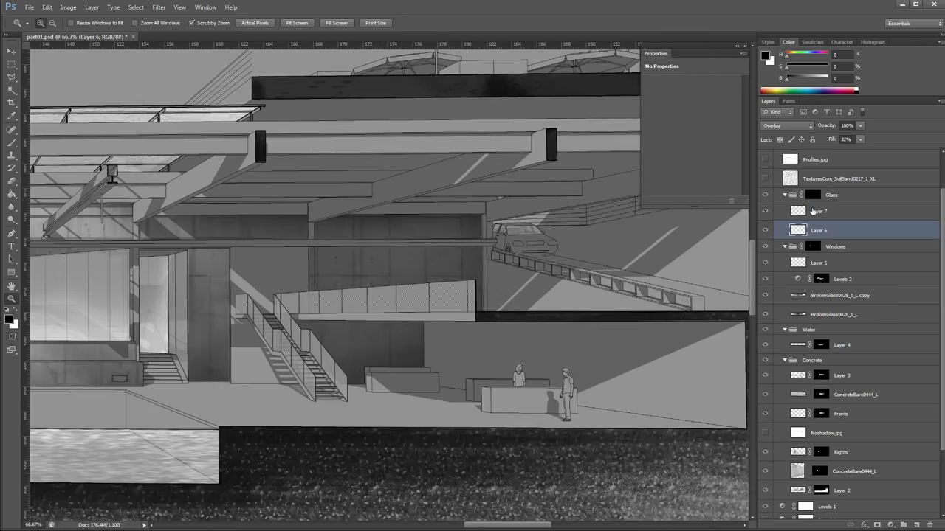
# Brush soft white highlights at 10% opacity over the mezzanine balustrade glass on Layer 7, using a smaller brush for the finer strokes
pyautogui.click(815, 212)
pyautogui.press('b')
pyautogui.press('x')
pyautogui.moveTo(205, 389); pyautogui.dragTo(473, 304)
pyautogui.press('[')
pyautogui.press('[')
pyautogui.press('[')
pyautogui.press('1')
pyautogui.moveTo(349, 302); pyautogui.dragTo(509, 295)
pyautogui.moveTo(296, 304); pyautogui.dragTo(413, 298)
# Erase part of the white highlight around the far end of the mezzanine balustrade with the Eraser at 60% opacity
pyautogui.press('z')
pyautogui.moveTo(506, 288)
pyautogui.mouseDown()
pyautogui.moveTo(436, 301)
pyautogui.moveTo(459, 294)
pyautogui.mouseUp()
pyautogui.press('e')
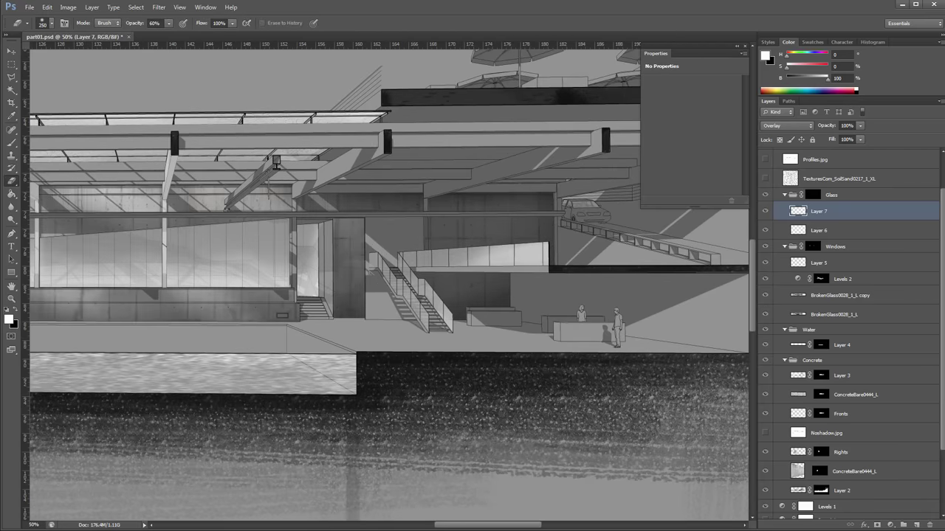
pyautogui.press('b')
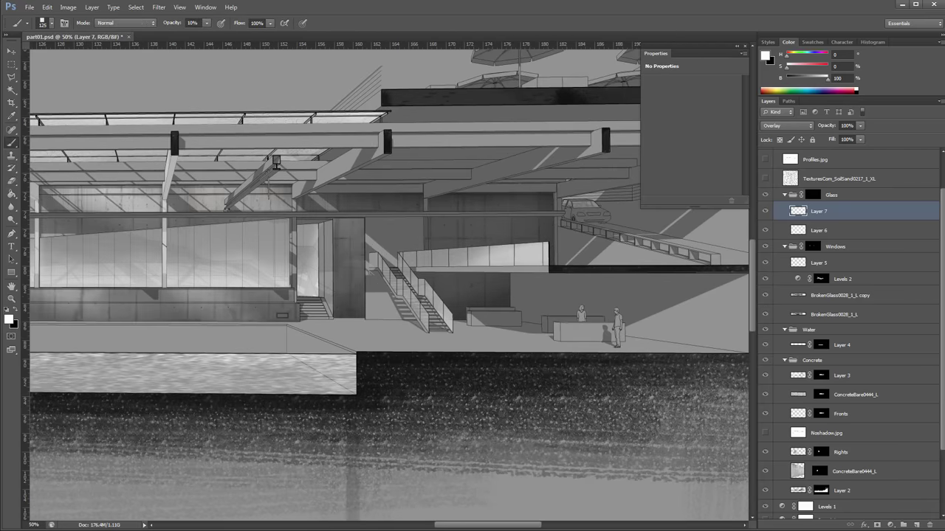
pyautogui.press('e')
pyautogui.moveTo(476, 265)
pyautogui.mouseDown()
pyautogui.moveTo(549, 229)
pyautogui.moveTo(472, 244)
pyautogui.moveTo(616, 235)
pyautogui.mouseUp()
pyautogui.press('b')
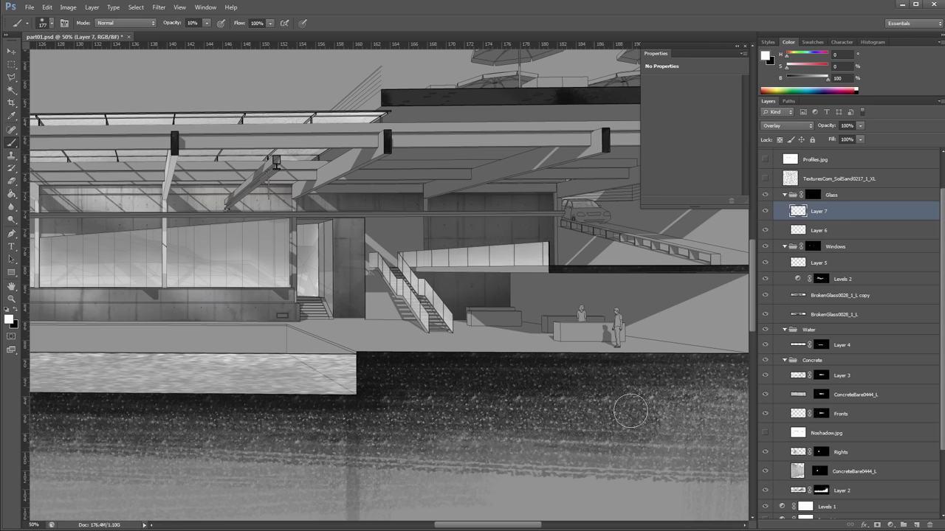
# Create a group named pool water, outline the pool's water surface with the Polygonal Lasso and mask the group to it
pyautogui.press('z')
pyautogui.moveTo(605, 325); pyautogui.dragTo(564, 286)
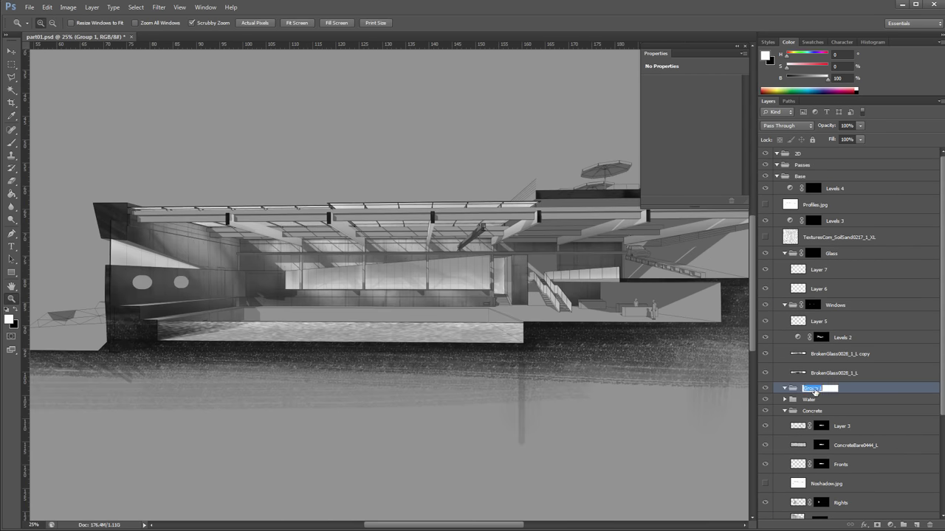
pyautogui.press('z')
pyautogui.moveTo(505, 338); pyautogui.dragTo(545, 328)
pyautogui.press('l')
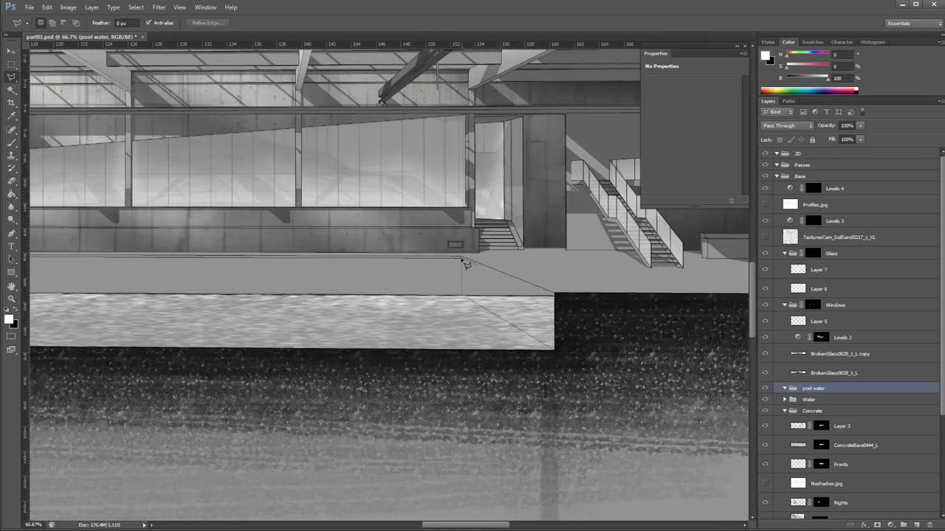
pyautogui.hscroll(-10, 466, 264)
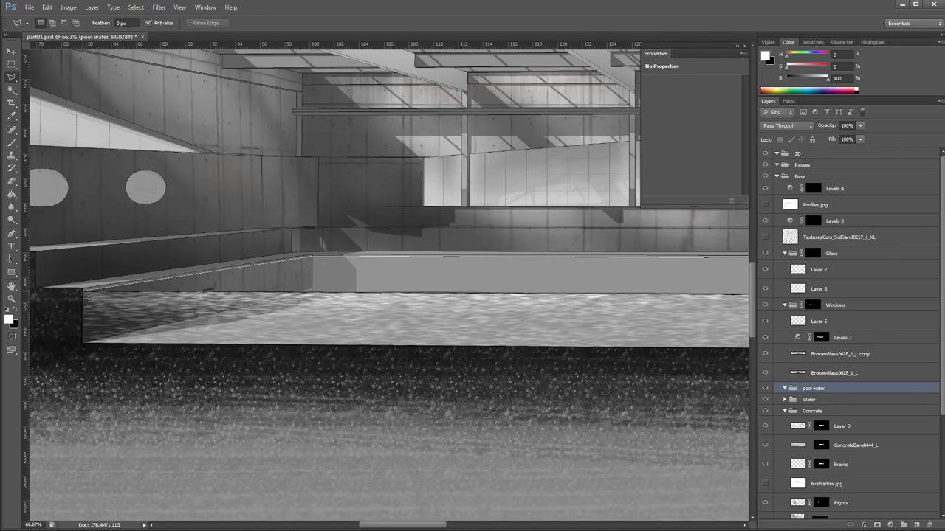
pyautogui.hscroll(7, 616, 295)
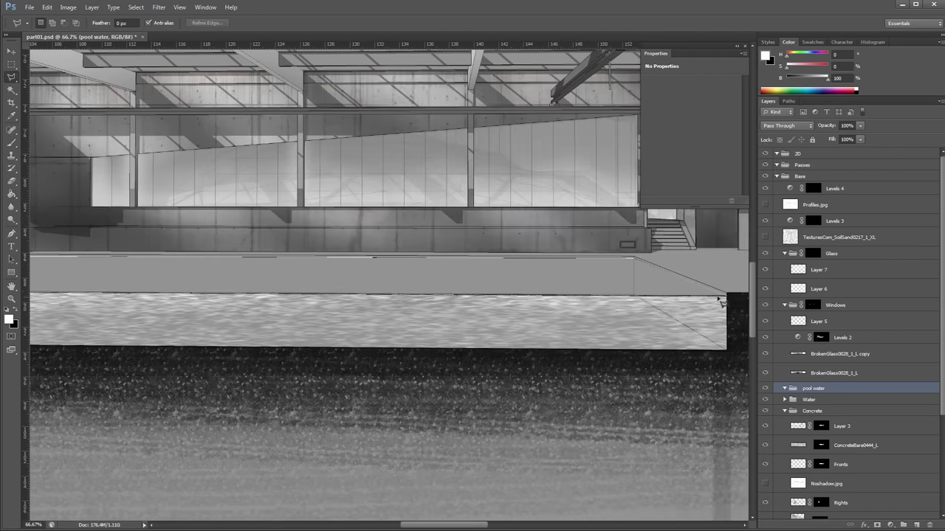
pyautogui.click(721, 297)
pyautogui.press('z')
pyautogui.keyDown('alt'); pyautogui.click(619, 298); pyautogui.keyUp('alt')
pyautogui.keyDown('alt'); pyautogui.click(619, 298); pyautogui.keyUp('alt')
pyautogui.click(877, 525)
# Paste the blue water texture into the pool water group and duplicate its layer
pyautogui.moveTo(81, 369); pyautogui.dragTo(82, 369)
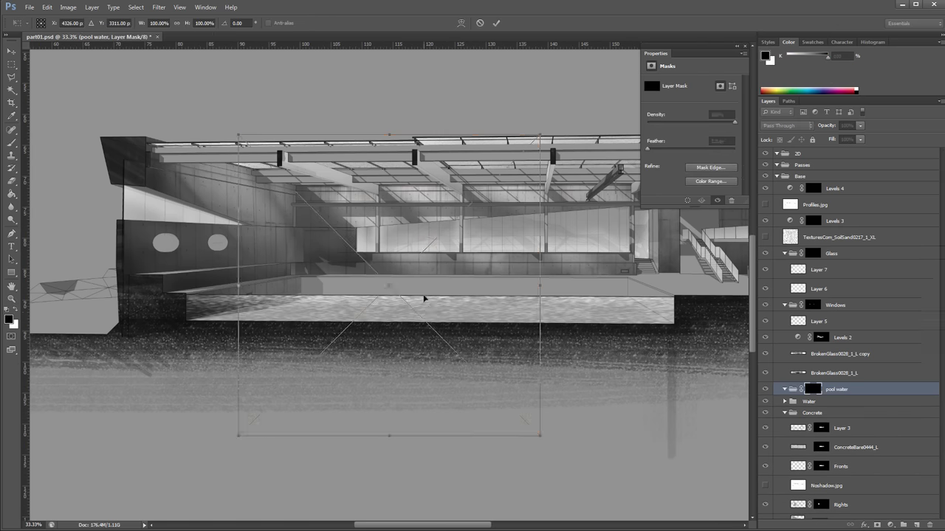
pyautogui.press('Escape')
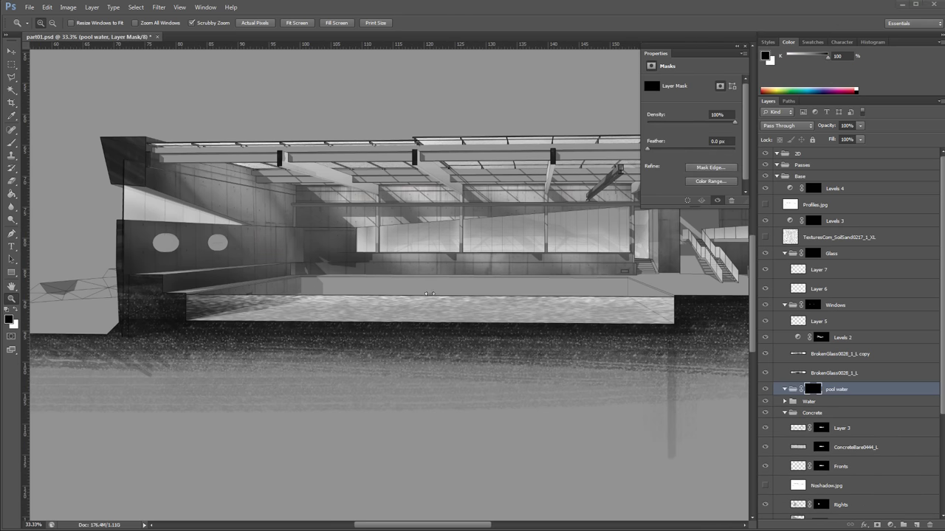
pyautogui.hotkey('ctrl', 'v')
pyautogui.hotkey('ctrl', 'l')
pyautogui.press('Escape')
pyautogui.hotkey('ctrl', 'j')
# Set the duplicated water layer's blending mode to Color Burn
pyautogui.click(786, 125)
pyautogui.click(791, 161)
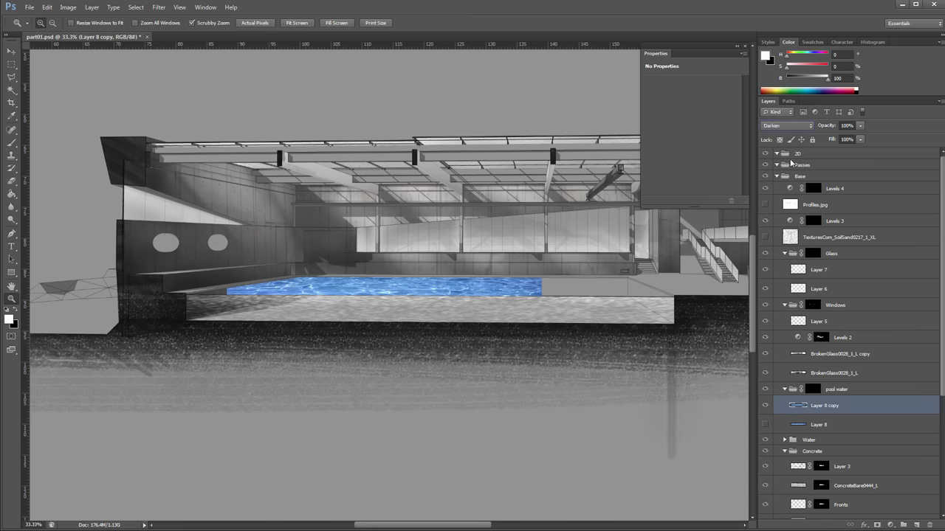
pyautogui.press('Down')
pyautogui.press('Down')
# Desaturate the duplicated water texture with Hue/Saturation and invert it
pyautogui.hotkey('ctrl', 'u')
pyautogui.moveTo(657, 185); pyautogui.dragTo(609, 185)
pyautogui.click(781, 114)
pyautogui.hotkey('ctrl', 'i')
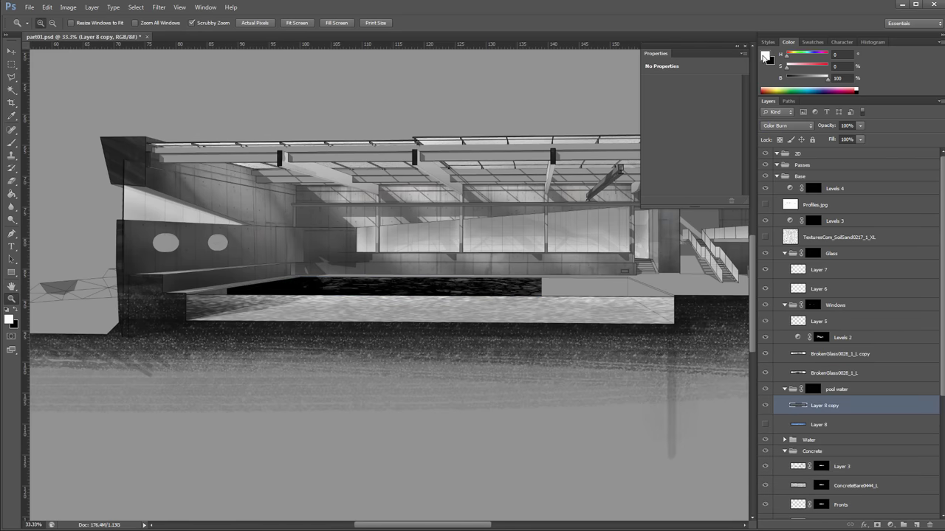
# Lighten the duplicated water texture with Levels and extend it across the rest of the pool surface with the Clone Stamp
pyautogui.hotkey('ctrl', 'l')
pyautogui.moveTo(812, 407); pyautogui.dragTo(768, 412)
pyautogui.press('Return')
pyautogui.press('s')
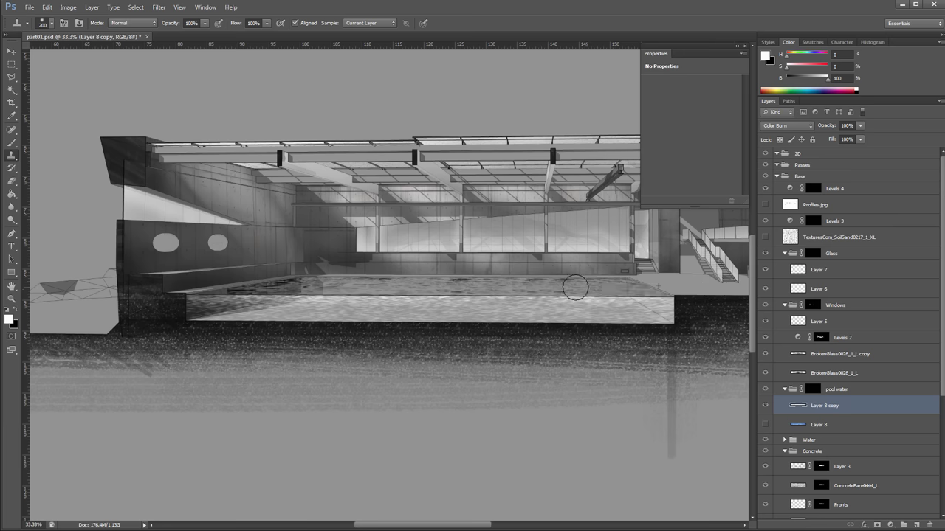
# Add a new layer above the duplicated water layer and set its blending mode to Overlay
pyautogui.press('z')
pyautogui.keyDown('alt'); pyautogui.click(528, 279); pyautogui.keyUp('alt')
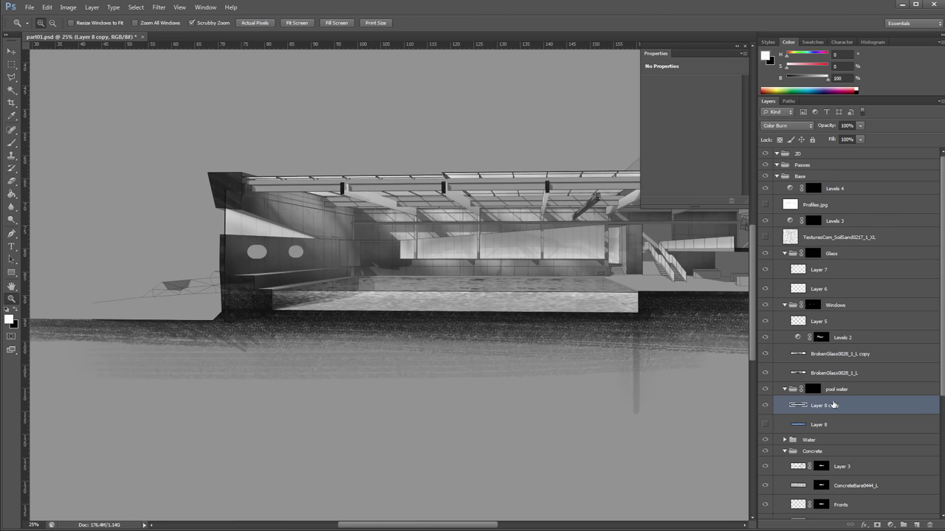
pyautogui.click(917, 525)
pyautogui.click(787, 125)
pyautogui.click(780, 247)
# Brush soft white strokes at 10% opacity along the pool's water surface on the Overlay layer
pyautogui.click(520, 273)
pyautogui.press('b')
pyautogui.moveTo(334, 278); pyautogui.dragTo(620, 276)
pyautogui.hscroll(1, 430, 295)
pyautogui.moveTo(300, 276); pyautogui.dragTo(634, 270)
pyautogui.hscroll(1, 450, 273)
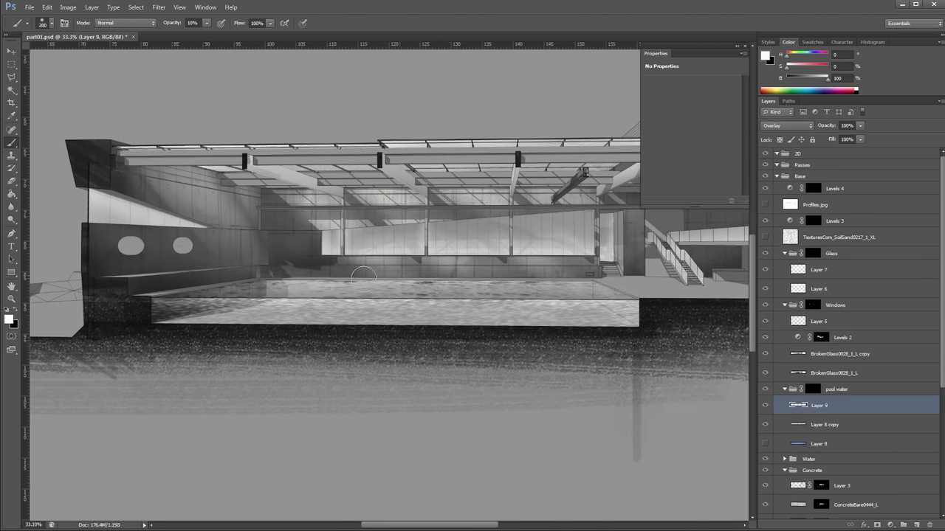
# Expand and hide the Water group, and brush stronger white strokes at 60% opacity across the pool surface on Layer 9
pyautogui.click(785, 459)
pyautogui.click(766, 459)
pyautogui.click(766, 460)
pyautogui.click(766, 459)
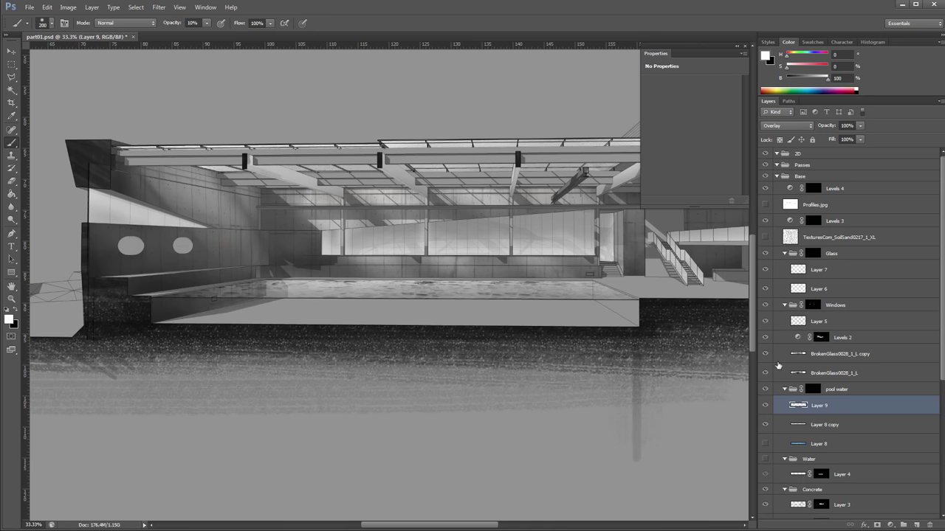
pyautogui.moveTo(738, 279)
pyautogui.mouseDown()
pyautogui.moveTo(462, 272)
pyautogui.moveTo(189, 285)
pyautogui.mouseUp()
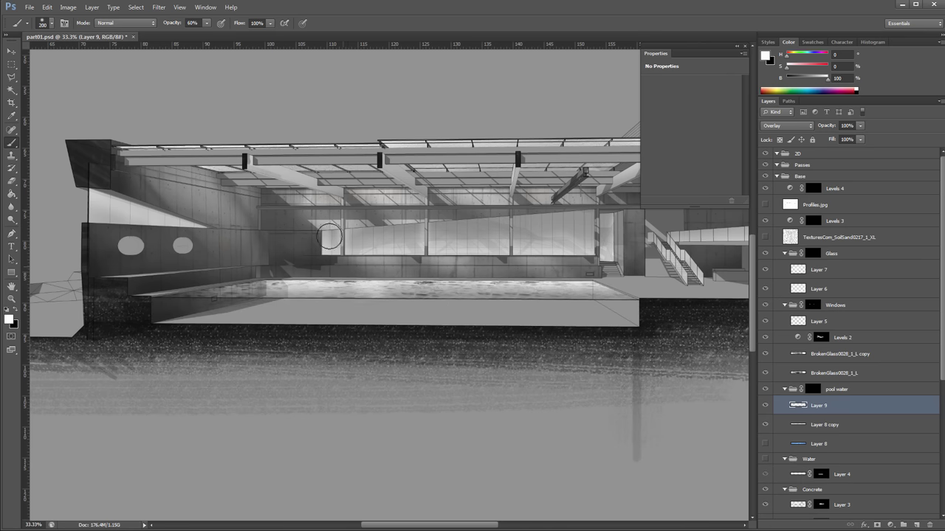
# Undo the last brush stroke and soften the white highlight near the pool's stair end with the Eraser
pyautogui.keyDown('ctrl'); pyautogui.keyDown('alt'); pyautogui.click(350, 189); pyautogui.keyUp('alt'); pyautogui.keyUp('ctrl')
pyautogui.keyDown('ctrl'); pyautogui.keyDown('alt'); pyautogui.click(360, 186); pyautogui.keyUp('alt'); pyautogui.keyUp('ctrl')
pyautogui.keyDown('ctrl'); pyautogui.click(387, 203); pyautogui.keyUp('ctrl')
pyautogui.keyDown('ctrl'); pyautogui.click(388, 203); pyautogui.keyUp('ctrl')
pyautogui.moveTo(456, 273)
pyautogui.mouseDown()
pyautogui.moveTo(208, 274)
pyautogui.moveTo(507, 261)
pyautogui.mouseUp()
pyautogui.hotkey('ctrl', 'z')
pyautogui.press('e')
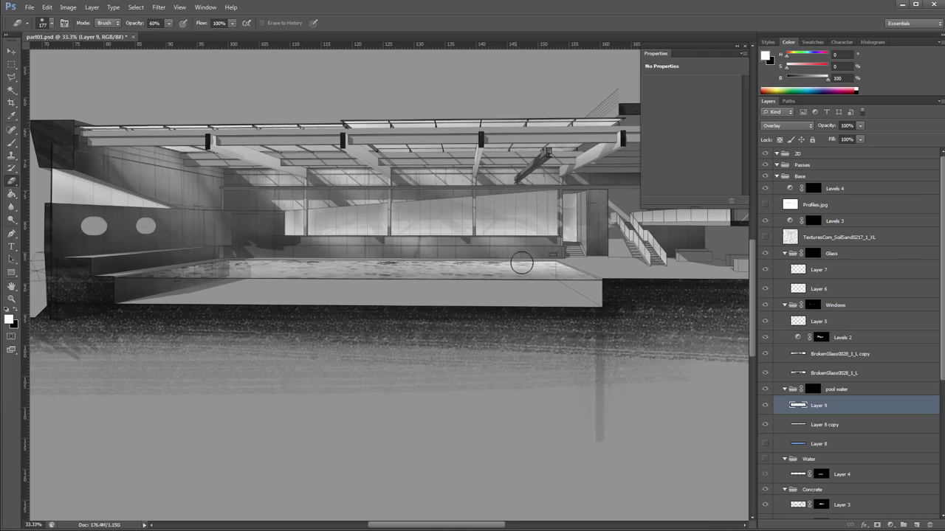
pyautogui.press('b')
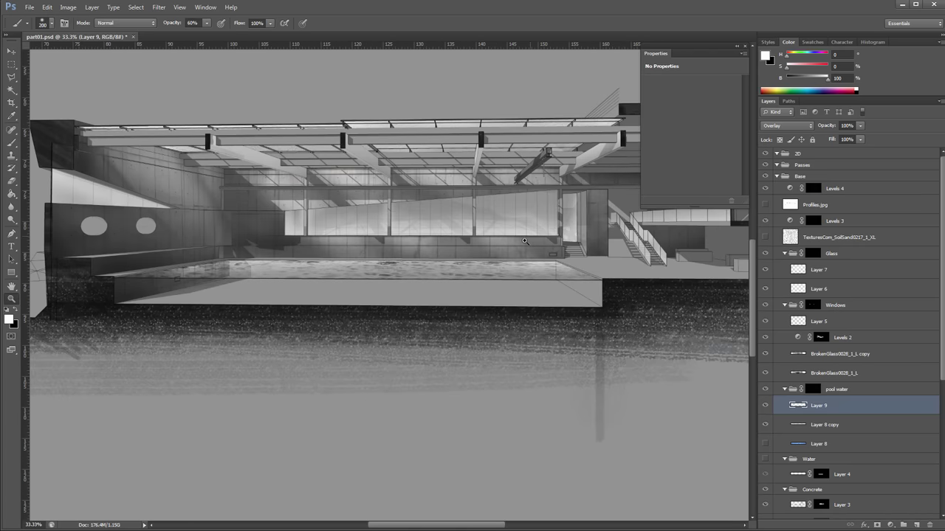
pyautogui.keyDown('ctrl'); pyautogui.keyDown('alt'); pyautogui.click(479, 248); pyautogui.keyUp('alt'); pyautogui.keyUp('ctrl')
pyautogui.keyDown('ctrl'); pyautogui.click(433, 240); pyautogui.keyUp('ctrl')
# Adjust the brush in the Brush settings and paint a dark speckled texture across the pool section on Layer 4
pyautogui.click(842, 473)
pyautogui.press('b')
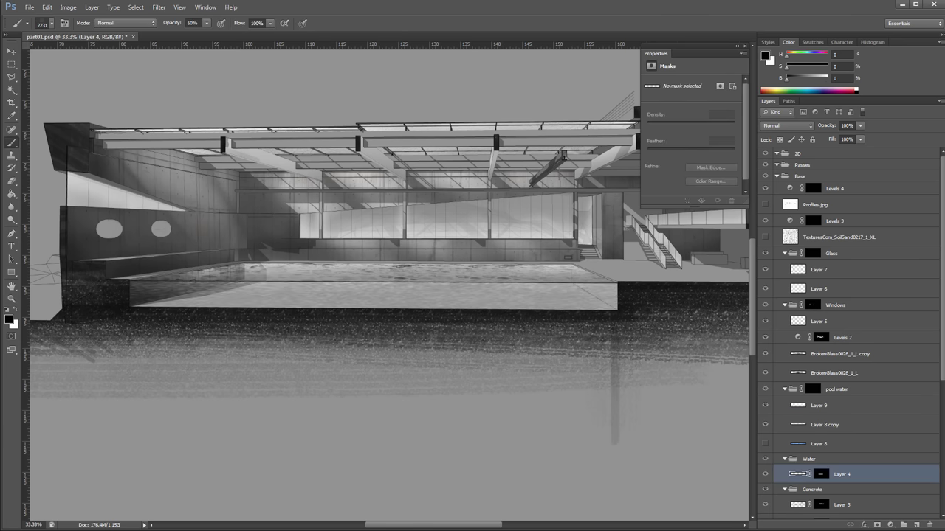
pyautogui.press('F5')
pyautogui.moveTo(397, 96); pyautogui.dragTo(441, 107)
pyautogui.press('F5')
pyautogui.moveTo(170, 296)
pyautogui.mouseDown()
pyautogui.moveTo(613, 297)
pyautogui.moveTo(236, 296)
pyautogui.mouseUp()
pyautogui.moveTo(236, 296); pyautogui.dragTo(517, 295)
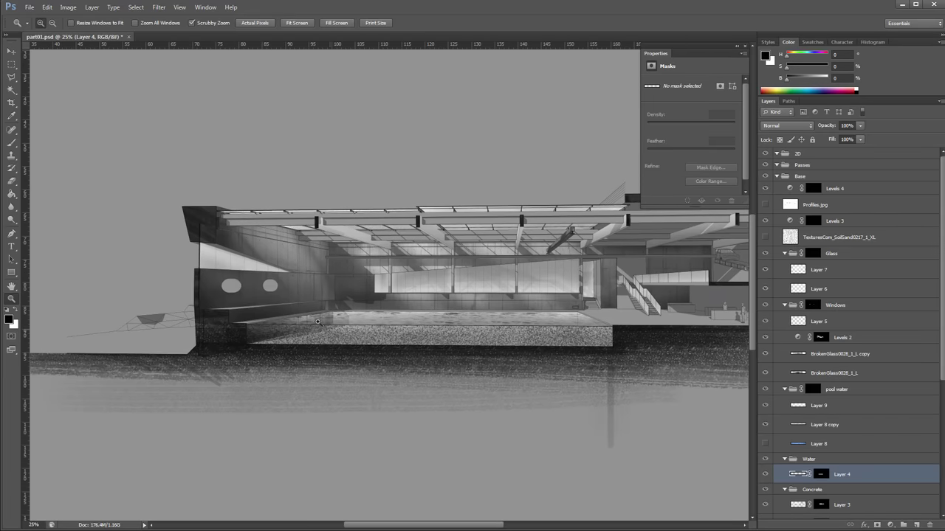
# Select the back walls of the car ramp level and the lobby with the Magic Wand
pyautogui.press('b')
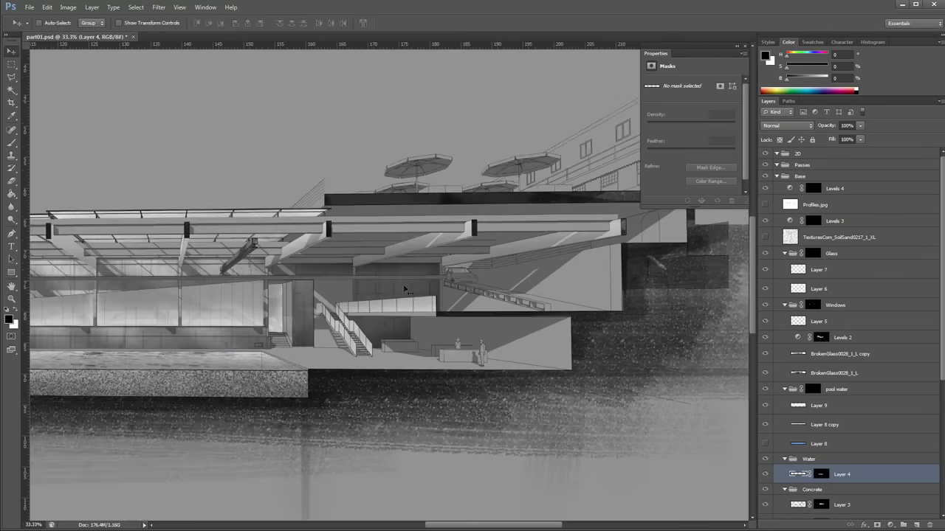
pyautogui.press('w')
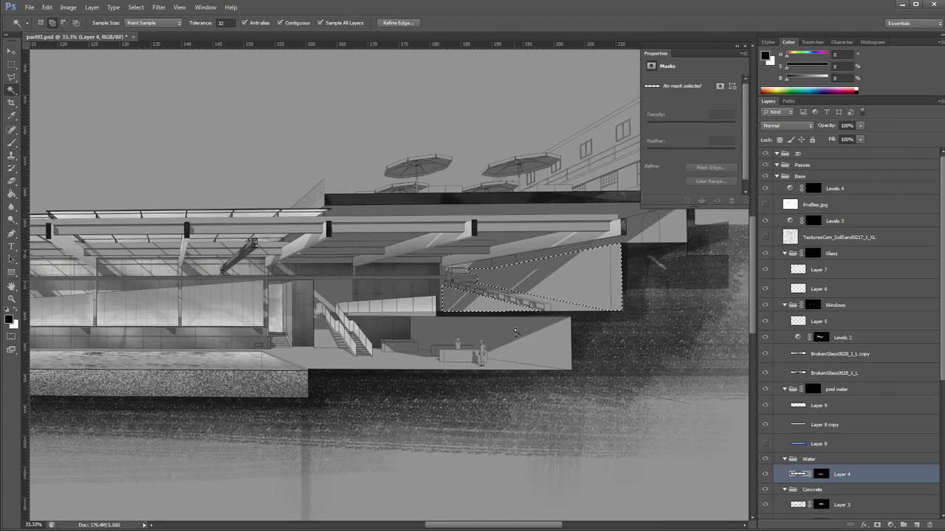
pyautogui.click(797, 260)
pyautogui.hotkey('ctrl', 'g')
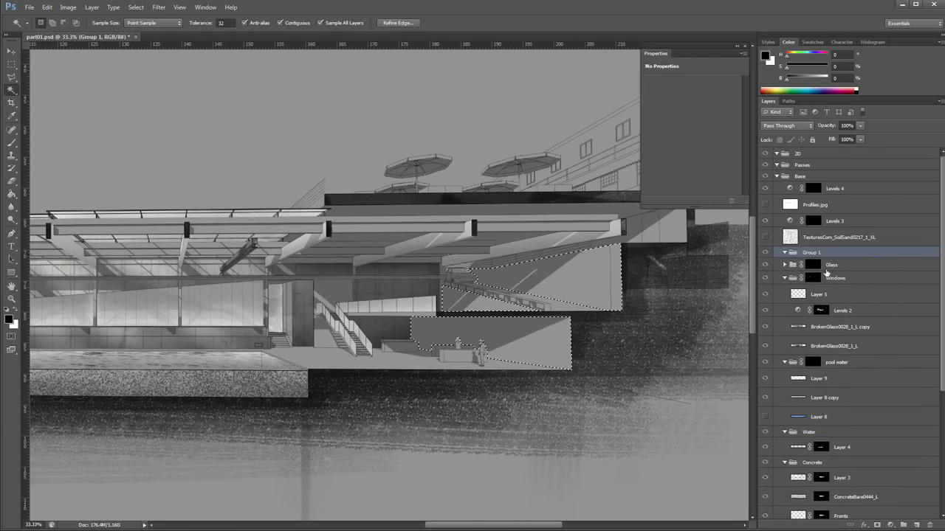
pyautogui.click(860, 265)
pyautogui.click(837, 254)
pyautogui.press('Delete')
pyautogui.click(475, 216)
pyautogui.moveTo(837, 253); pyautogui.dragTo(929, 525)
# Add a new layer at the top of the Concrete group and mask it to the selected walls
pyautogui.click(856, 460)
pyautogui.click(916, 525)
pyautogui.click(877, 525)
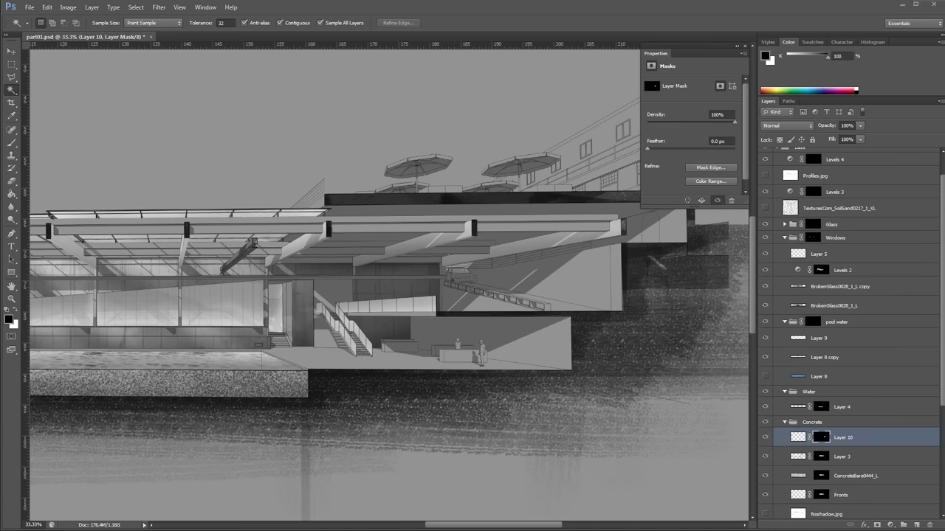
# Pick the ConcreteBare0444_L texture layer of the concrete wall at the sea end of the building from the canvas
pyautogui.press('Escape')
pyautogui.moveTo(606, 363); pyautogui.dragTo(742, 362)
pyautogui.press('v')
pyautogui.rightClick(341, 307)
pyautogui.click(389, 378)
pyautogui.hotkey('ctrl', 'j')
pyautogui.click(787, 125)
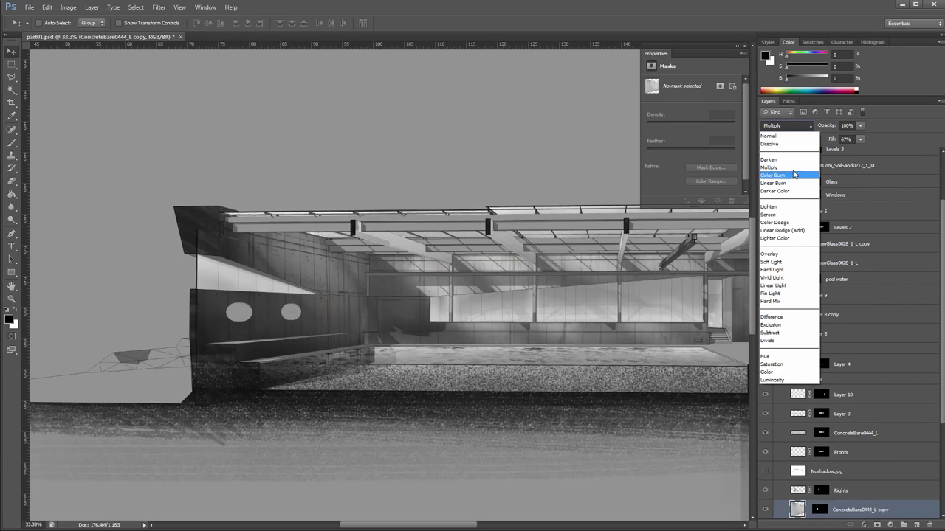
pyautogui.click(785, 252)
pyautogui.click(837, 150)
pyautogui.press('z')
pyautogui.keyDown('alt'); pyautogui.click(567, 305); pyautogui.keyUp('alt')
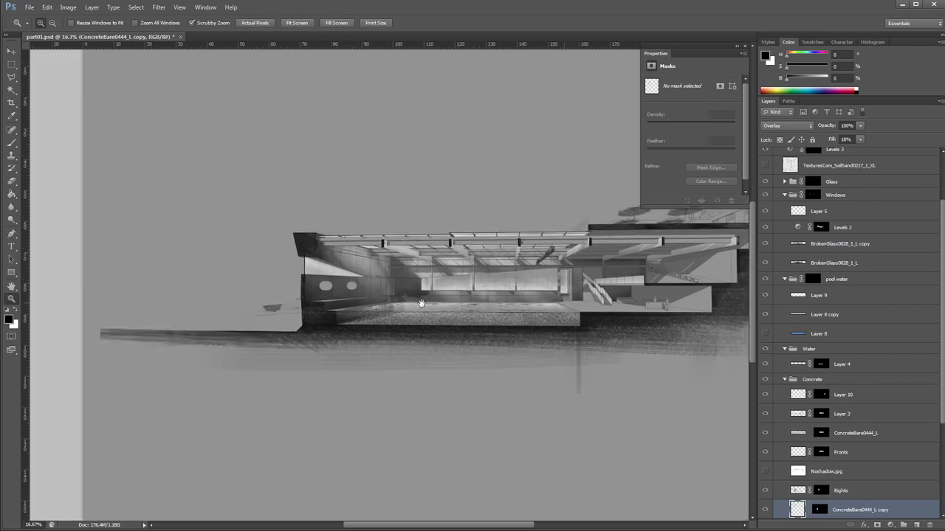
pyautogui.moveTo(565, 303); pyautogui.dragTo(353, 299)
pyautogui.press('Delete')
# Duplicate the ConcreteBare0444_L texture layer and move the copy to the top of the Concrete group
pyautogui.hotkey('ctrl', 'j')
pyautogui.moveTo(857, 510); pyautogui.dragTo(829, 396)
pyautogui.press('Return')
pyautogui.click(797, 396)
pyautogui.press('v')
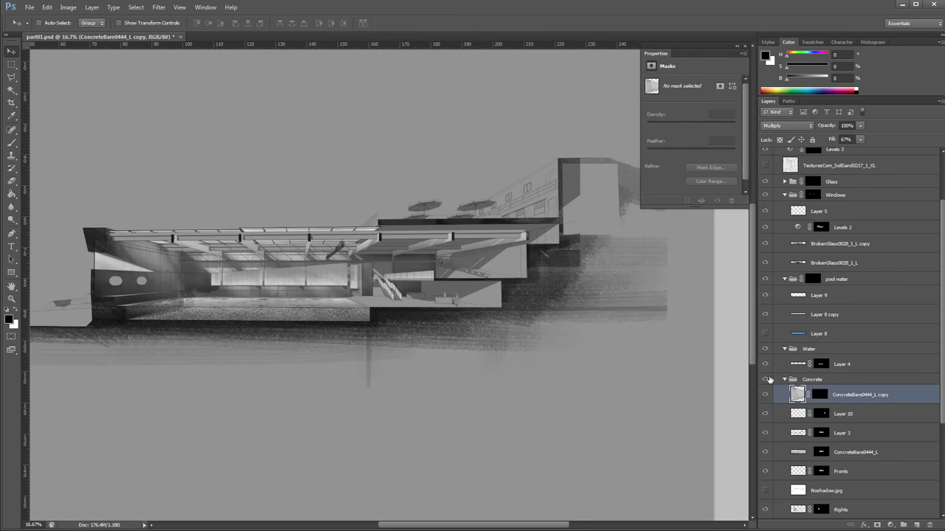
# Unlink the concrete copy from its mask, then move and transform the texture over the car ramp and lobby walls
pyautogui.click(808, 396)
pyautogui.moveTo(543, 299); pyautogui.dragTo(518, 292)
pyautogui.hotkey('ctrl', 't')
pyautogui.rightClick(466, 252)
pyautogui.click(511, 368)
pyautogui.press('Return')
# Clip a Levels adjustment to the concrete copy and set its midtone value to 0.62
pyautogui.press('z')
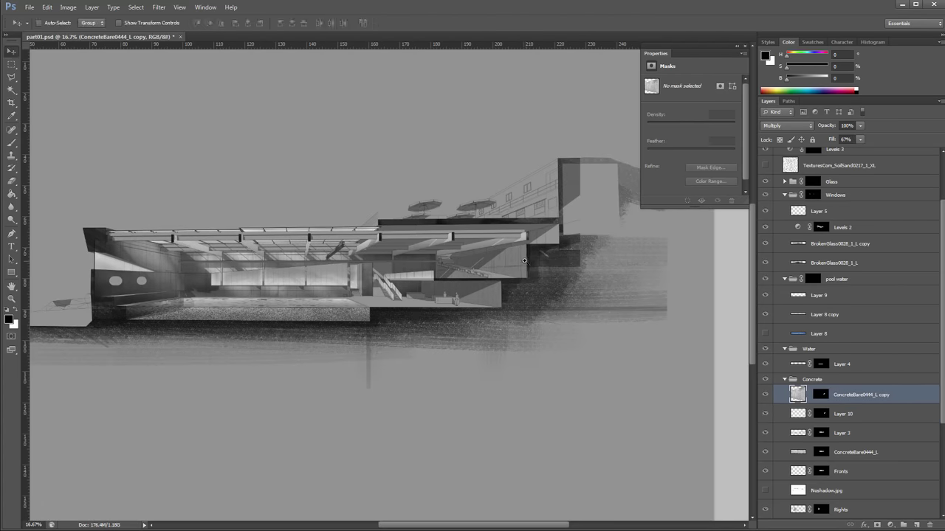
pyautogui.click(522, 263)
pyautogui.click(890, 525)
pyautogui.click(851, 359)
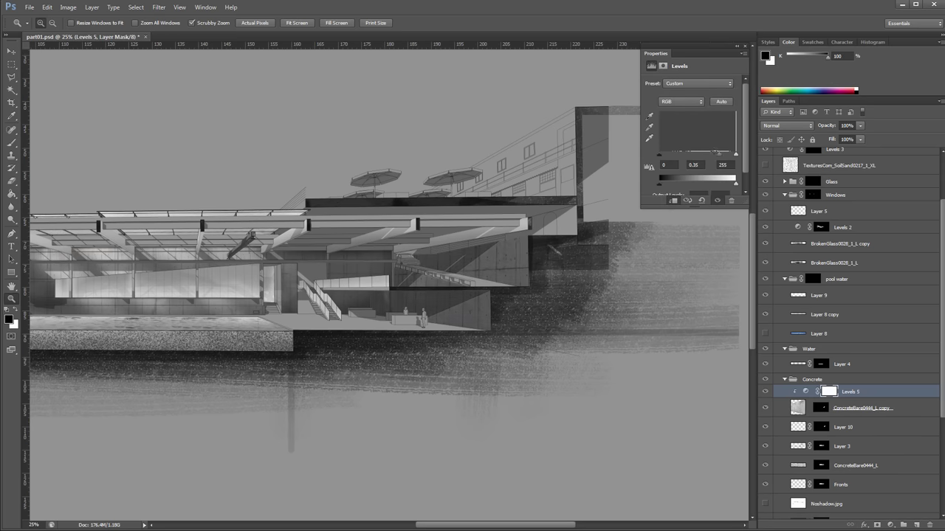
pyautogui.keyDown('alt'); pyautogui.click(572, 273); pyautogui.keyUp('alt')
pyautogui.click(573, 273)
pyautogui.click(517, 284)
pyautogui.keyDown('alt'); pyautogui.click(437, 297); pyautogui.keyUp('alt')
pyautogui.keyDown('alt'); pyautogui.click(434, 297); pyautogui.keyUp('alt')
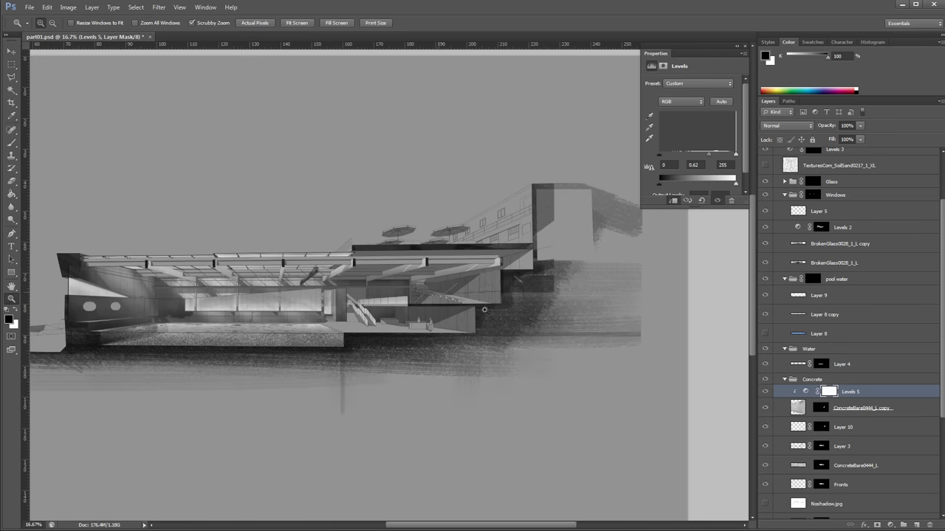
# Add an Overlay layer above the concrete Levels adjustment and change the brush tip in the Brush settings
pyautogui.click(917, 525)
pyautogui.click(793, 127)
pyautogui.click(783, 245)
pyautogui.click(555, 305)
pyautogui.press('b')
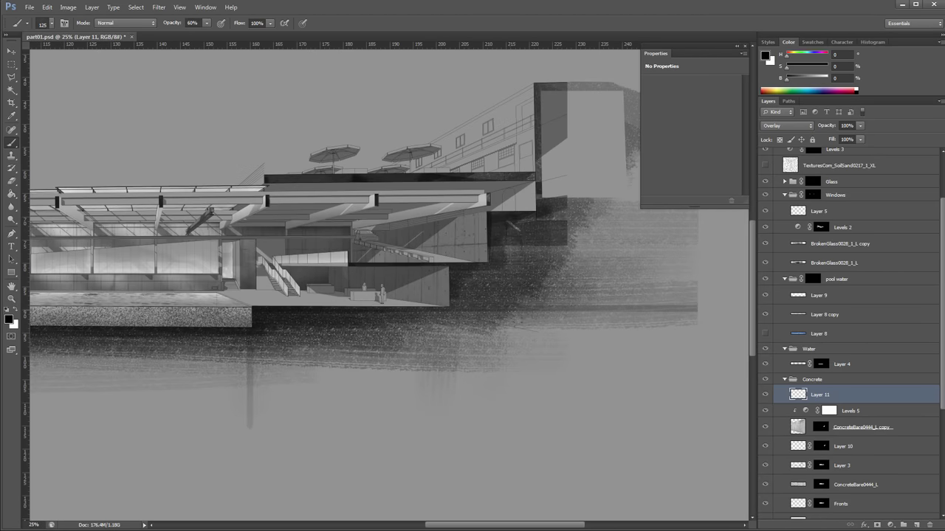
pyautogui.press('F5')
pyautogui.click(281, 111)
pyautogui.moveTo(537, 271); pyautogui.dragTo(537, 167)
pyautogui.click(297, 192)
pyautogui.press('F5')
# Undo the test stroke and copy the concrete copy's wall mask onto the new Overlay layer
pyautogui.moveTo(466, 272); pyautogui.dragTo(367, 360)
pyautogui.hotkey('ctrl', 'z')
pyautogui.moveTo(820, 427); pyautogui.dragTo(838, 396)
pyautogui.keyDown('alt'); pyautogui.click(836, 403); pyautogui.keyUp('alt')
# Brush shading at 30% opacity over the car ramp and lobby walls on the masked Overlay layer
pyautogui.click(797, 395)
pyautogui.moveTo(470, 283); pyautogui.dragTo(410, 317)
pyautogui.hotkey('ctrl', 'z')
pyautogui.press('3')
pyautogui.moveTo(502, 268); pyautogui.dragTo(507, 223)
pyautogui.moveTo(440, 313); pyautogui.dragTo(410, 315)
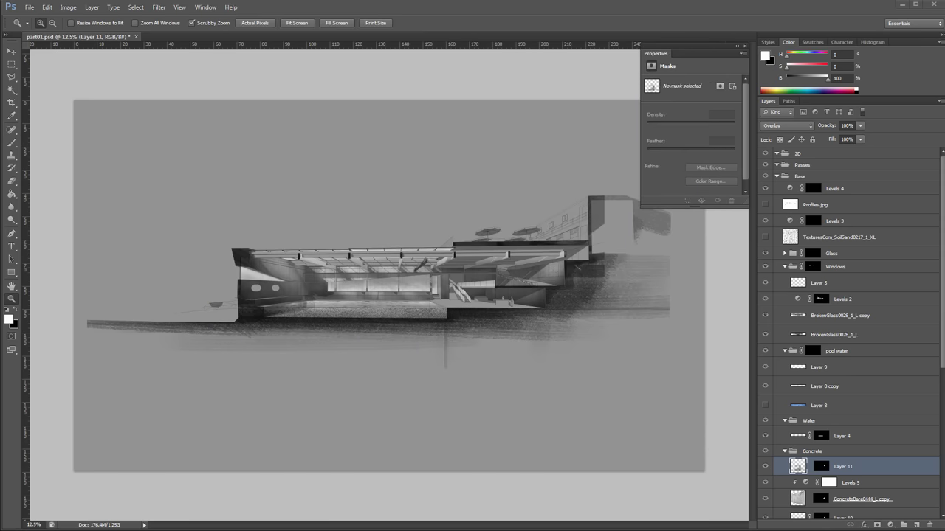
# Place the PaperFolded0002_4_XL texture, enlarge it, move its layer to the top of the Base group and position it over the section
pyautogui.moveTo(409, 290); pyautogui.dragTo(410, 293)
pyautogui.moveTo(451, 244); pyautogui.dragTo(637, 118)
pyautogui.press('Return')
pyautogui.moveTo(836, 467); pyautogui.dragTo(840, 192)
pyautogui.press('v')
pyautogui.moveTo(529, 176); pyautogui.dragTo(374, 354)
pyautogui.moveTo(312, 404); pyautogui.dragTo(309, 355)
# Rasterize the paper texture layer and scale it down over the pool hall half of the section
pyautogui.press('s')
pyautogui.rightClick(828, 190)
pyautogui.click(871, 295)
pyautogui.hotkey('ctrl', 't')
pyautogui.moveTo(476, 255); pyautogui.dragTo(420, 304)
pyautogui.press('Return')
# Tile the paper texture by duplicating it vertically and horizontally across the section, merging the copies into one layer
pyautogui.press('v')
pyautogui.moveTo(327, 405); pyautogui.dragTo(327, 259)
pyautogui.hotkey('ctrl', 'e')
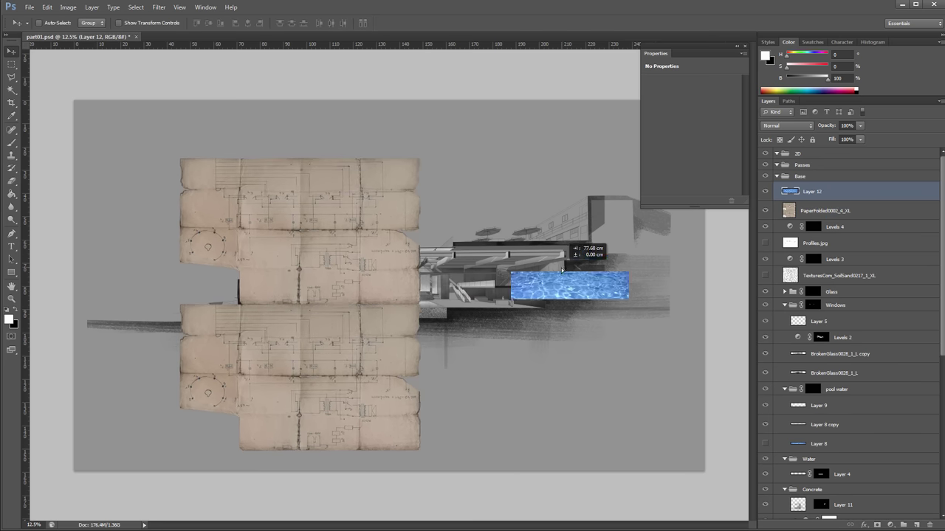
pyautogui.moveTo(266, 288); pyautogui.dragTo(498, 287)
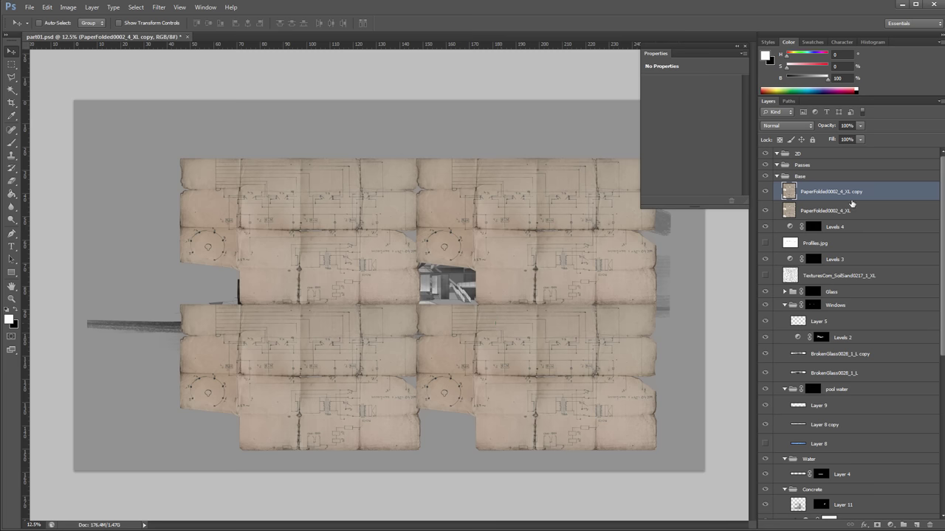
pyautogui.hotkey('ctrl', 'e')
# Set the merged paper texture to Multiply and clip a Levels adjustment to it with a lowered white input level
pyautogui.click(787, 126)
pyautogui.click(781, 180)
pyautogui.click(890, 525)
pyautogui.click(849, 359)
pyautogui.moveTo(735, 155)
pyautogui.mouseDown()
pyautogui.moveTo(709, 159)
pyautogui.moveTo(717, 156)
pyautogui.mouseUp()
# Add an inverted black layer mask to the paper texture and ready the Brush with white as the foreground colour
pyautogui.click(856, 206)
pyautogui.click(877, 525)
pyautogui.hotkey('ctrl', 'i')
pyautogui.press('b')
pyautogui.press('x')
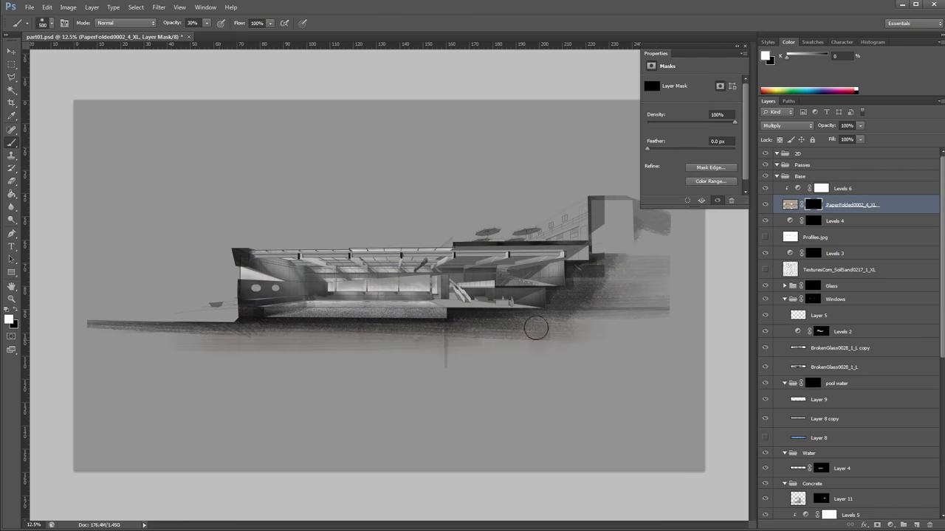
# Paint white on the folded paper layer's mask with a size 500 square brush, revealing the texture in the ground below the building
pyautogui.moveTo(534, 342)
pyautogui.mouseDown()
pyautogui.moveTo(293, 342)
pyautogui.moveTo(553, 329)
pyautogui.mouseUp()
pyautogui.hotkey('ctrl', 'z')
pyautogui.press('F5')
pyautogui.press('F5')
pyautogui.press(']')
pyautogui.press(']')
pyautogui.press(']')
pyautogui.press(']')
pyautogui.press(']')
pyautogui.press(']')
pyautogui.press(']')
pyautogui.press(']')
pyautogui.press(']')
pyautogui.press(']')
pyautogui.press(']')
pyautogui.press(']')
pyautogui.press('[')
pyautogui.press('[')
pyautogui.moveTo(265, 351); pyautogui.dragTo(469, 346)
pyautogui.moveTo(473, 344); pyautogui.dragTo(647, 329)
pyautogui.moveTo(548, 325)
pyautogui.mouseDown()
pyautogui.moveTo(646, 325)
pyautogui.moveTo(85, 356)
pyautogui.mouseUp()
pyautogui.press('1')
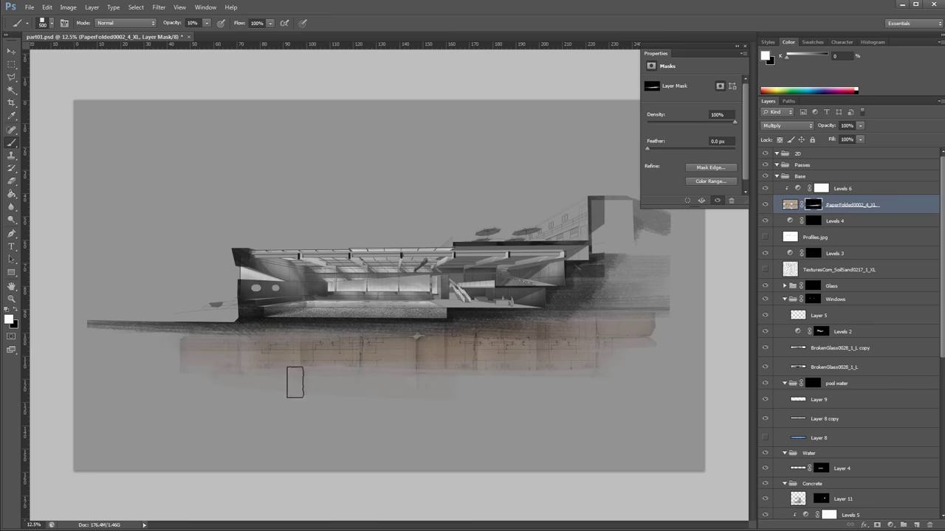
# Try inverting the colours of the folded paper texture
pyautogui.click(789, 205)
pyautogui.hotkey('ctrl', 'i')
pyautogui.hotkey('ctrl', 'u')
pyautogui.moveTo(658, 183); pyautogui.dragTo(574, 188)
pyautogui.click(763, 128)
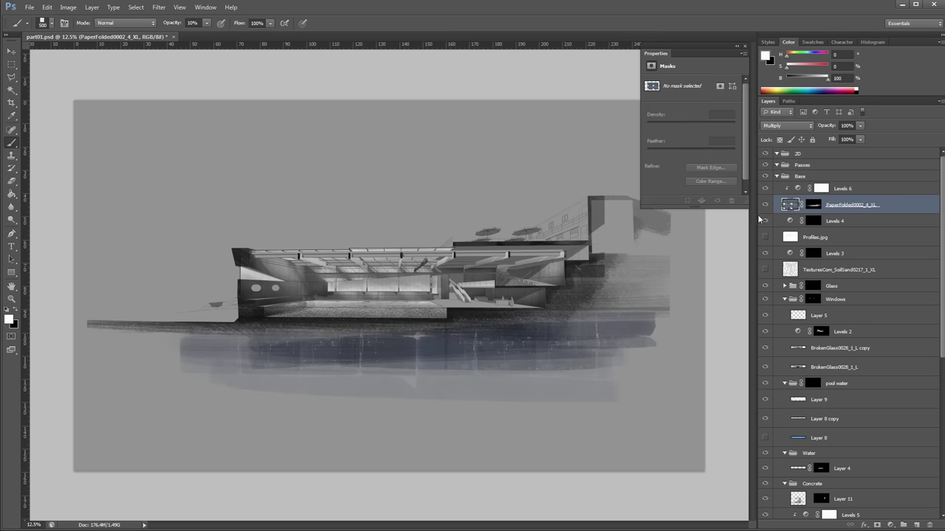
pyautogui.hotkey('ctrl', 'z')
# Strengthen the paper texture through its mask at 50% opacity, and fade its lower edge by painting black
pyautogui.press('5')
pyautogui.moveTo(439, 366); pyautogui.dragTo(201, 369)
pyautogui.moveTo(581, 333)
pyautogui.mouseDown()
pyautogui.moveTo(635, 310)
pyautogui.moveTo(572, 304)
pyautogui.moveTo(663, 313)
pyautogui.mouseUp()
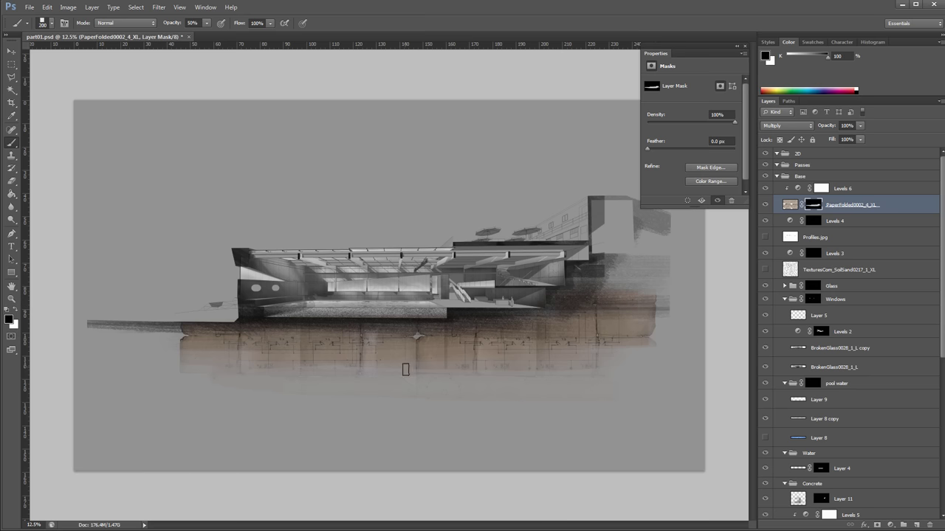
pyautogui.moveTo(354, 373); pyautogui.dragTo(346, 410)
pyautogui.moveTo(401, 393)
pyautogui.mouseDown()
pyautogui.moveTo(611, 401)
pyautogui.moveTo(687, 344)
pyautogui.moveTo(569, 411)
pyautogui.mouseUp()
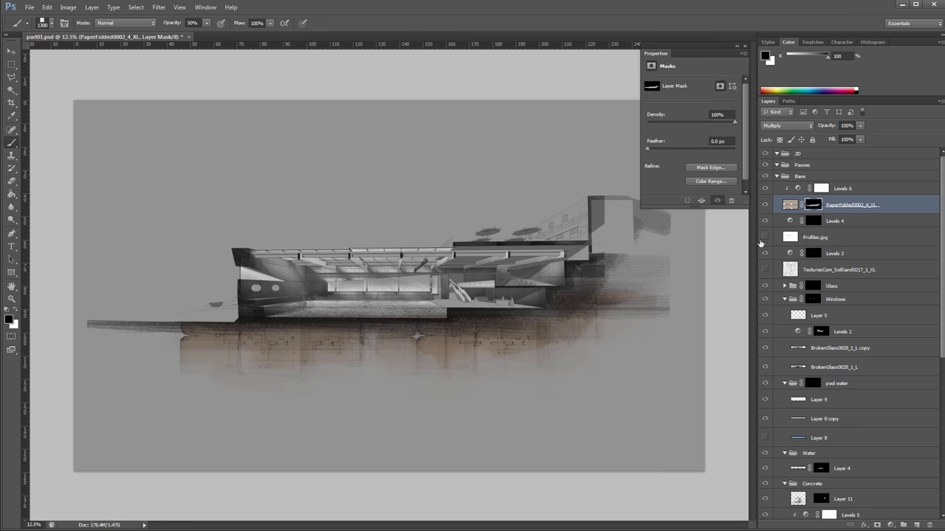
# Extend the paper texture up the ground slope right of the building by painting white on its mask at 30% opacity
pyautogui.click(790, 204)
pyautogui.press('s')
pyautogui.press('x')
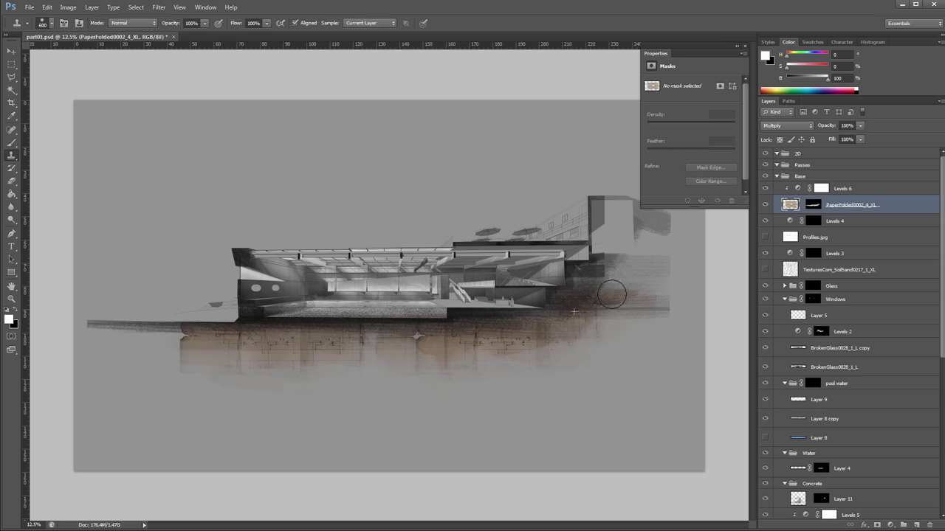
pyautogui.click(813, 204)
pyautogui.press('b')
pyautogui.press('x')
pyautogui.press('3')
pyautogui.moveTo(602, 285); pyautogui.dragTo(669, 280)
# Clone the paper texture over the ground left of its hard edge, using a size 300 square stamp at 30% opacity
pyautogui.press('s')
pyautogui.press('F5')
pyautogui.click(344, 202)
pyautogui.press('F5')
pyautogui.press(']')
pyautogui.press(']')
pyautogui.press(']')
pyautogui.press(']')
pyautogui.press(']')
pyautogui.press(']')
pyautogui.press(']')
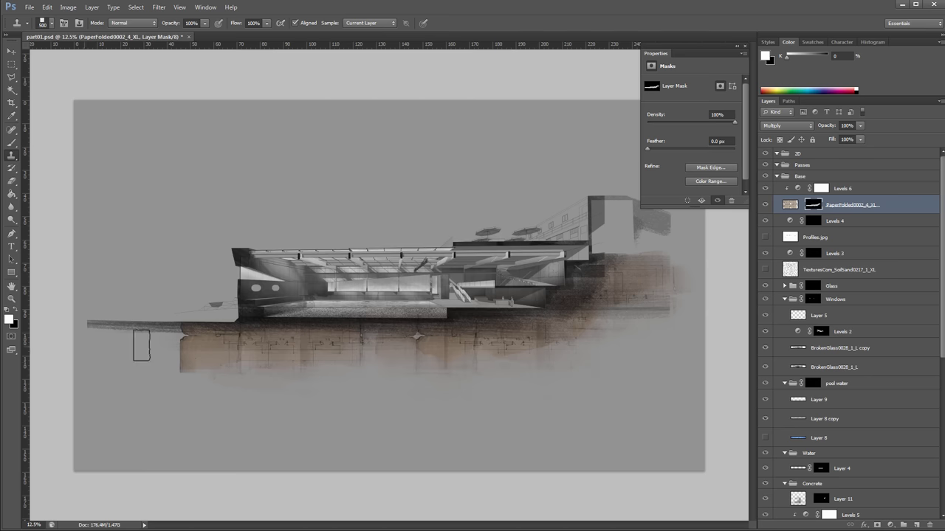
pyautogui.click(788, 205)
pyautogui.keyDown('alt'); pyautogui.click(263, 342); pyautogui.keyUp('alt')
pyautogui.moveTo(187, 335); pyautogui.dragTo(113, 334)
pyautogui.hotkey('ctrl', 'z')
pyautogui.press('3')
pyautogui.keyDown('alt'); pyautogui.click(273, 336); pyautogui.keyUp('alt')
pyautogui.press('[')
pyautogui.press('[')
pyautogui.moveTo(179, 337); pyautogui.dragTo(89, 338)
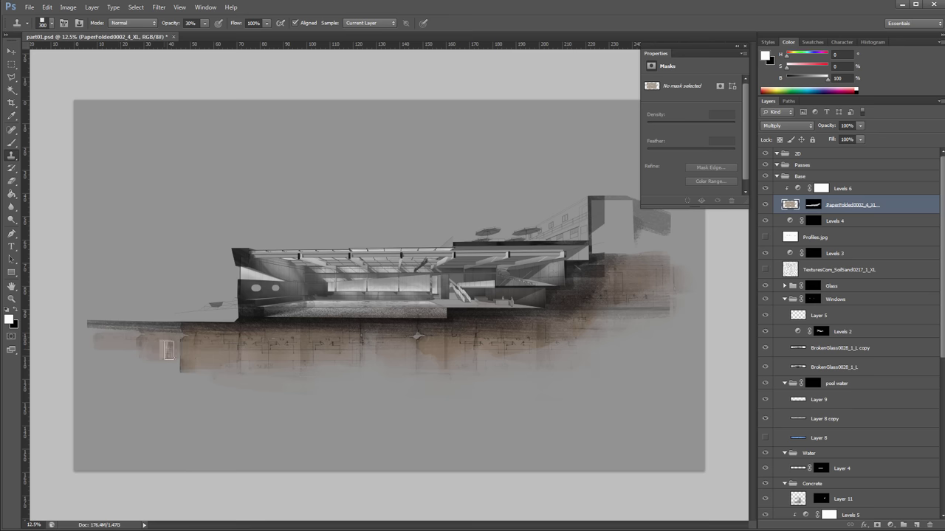
# Blend the paper texture softly into the lower ground by painting white on its mask at 10% opacity and 10% flow
pyautogui.press(']')
pyautogui.press(']')
pyautogui.press(']')
pyautogui.press(']')
pyautogui.press('x')
pyautogui.click(812, 205)
pyautogui.press('b')
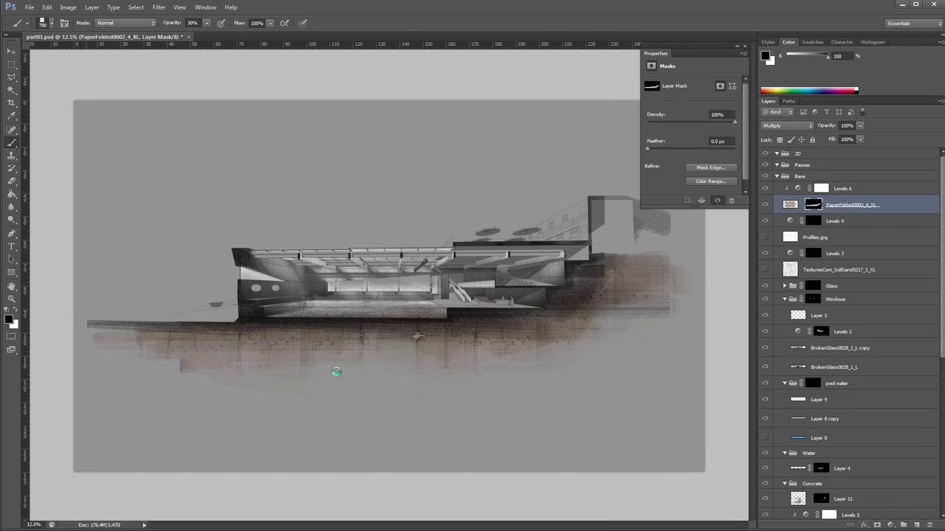
pyautogui.press('x')
pyautogui.press('1')
pyautogui.hotkey('shift', '1')
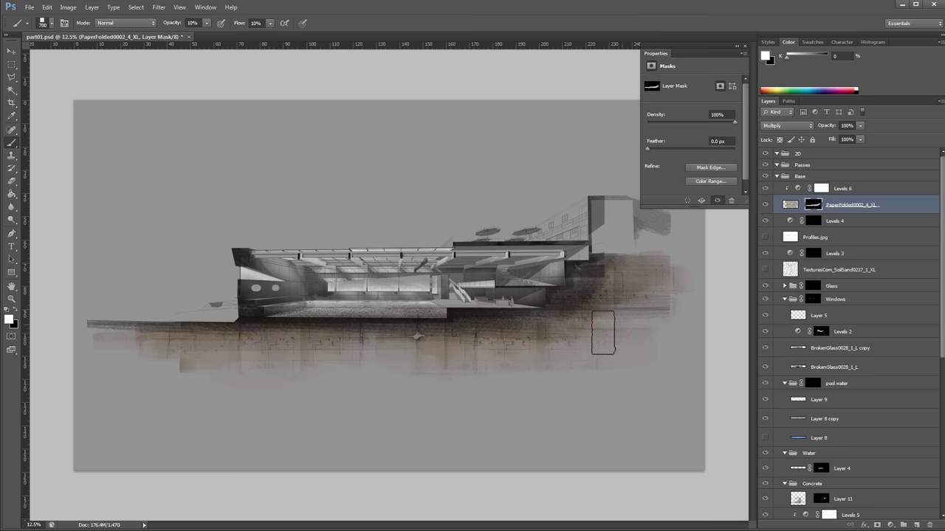
pyautogui.press('[')
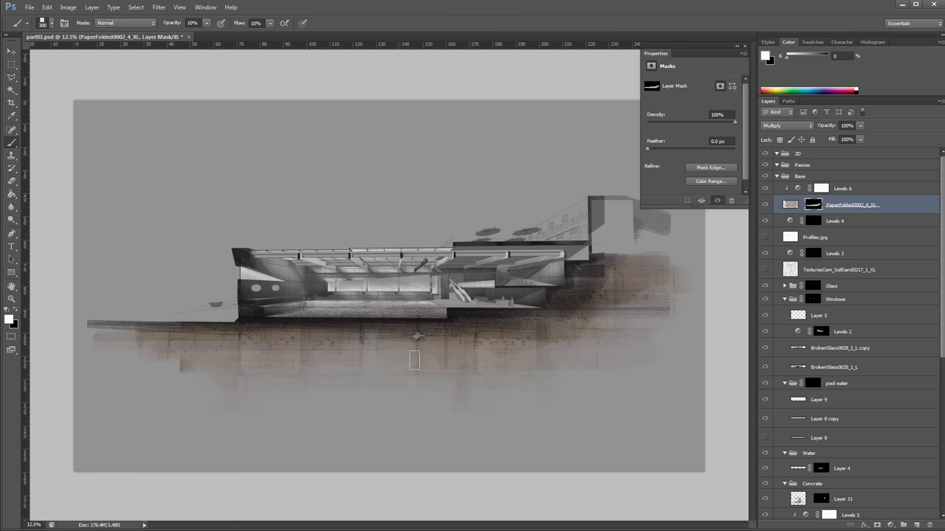
# Choose a cloud-shaped brush and add a new layer above the Levels 6 adjustment
pyautogui.press('z')
pyautogui.click(462, 316)
pyautogui.keyDown('alt'); pyautogui.click(464, 319); pyautogui.keyUp('alt')
pyautogui.keyDown('alt'); pyautogui.click(403, 266); pyautogui.keyUp('alt')
pyautogui.click(402, 261)
pyautogui.press('b')
pyautogui.press('F5')
pyautogui.scroll(2, 406, 184)
pyautogui.press('F5')
pyautogui.click(846, 190)
pyautogui.hotkey('ctrl', 'shift', 'alt', 'n')
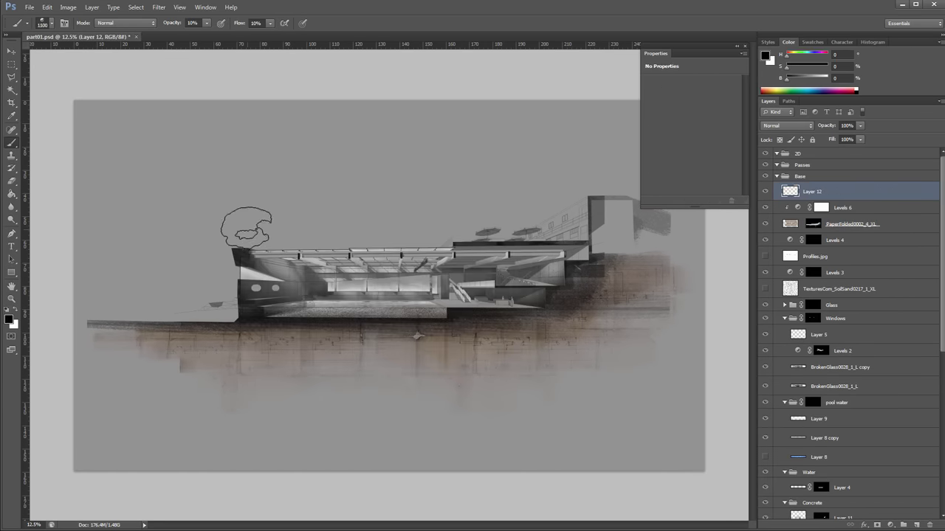
# Stamp white clouds above and left of the building at 100% opacity with the cloud brush at size 1500
pyautogui.press('0')
pyautogui.click(237, 279)
pyautogui.hotkey('ctrl', 'z')
pyautogui.press(']')
pyautogui.press(']')
pyautogui.press(']')
pyautogui.click(177, 243)
pyautogui.click(228, 199)
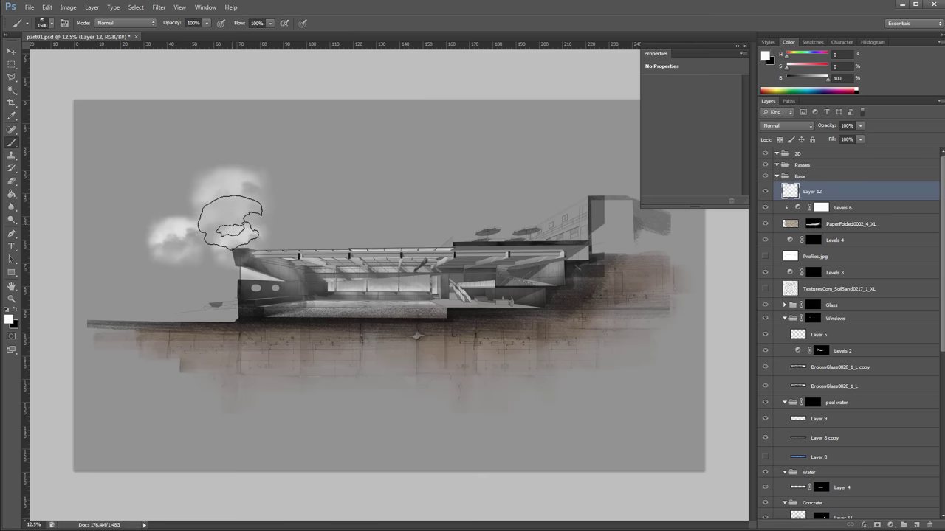
pyautogui.click(240, 227)
pyautogui.click(284, 222)
pyautogui.click(314, 241)
pyautogui.click(392, 227)
pyautogui.hotkey('ctrl', 'z')
pyautogui.click(379, 258)
pyautogui.click(238, 289)
pyautogui.click(182, 298)
pyautogui.click(128, 302)
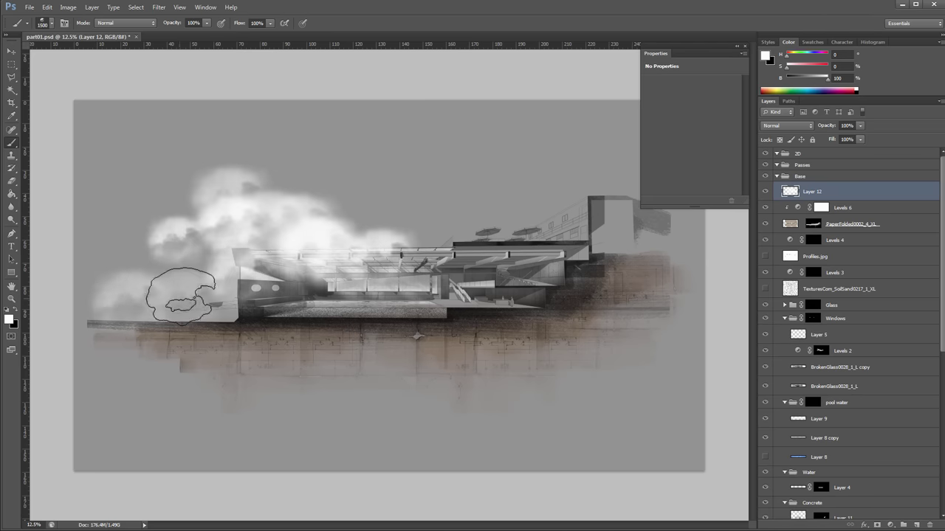
# Select the building section and the ground with the Polygonal Lasso, delete the clouds covering them and deselect
pyautogui.press('z')
pyautogui.doubleClick(228, 293)
pyautogui.press('l')
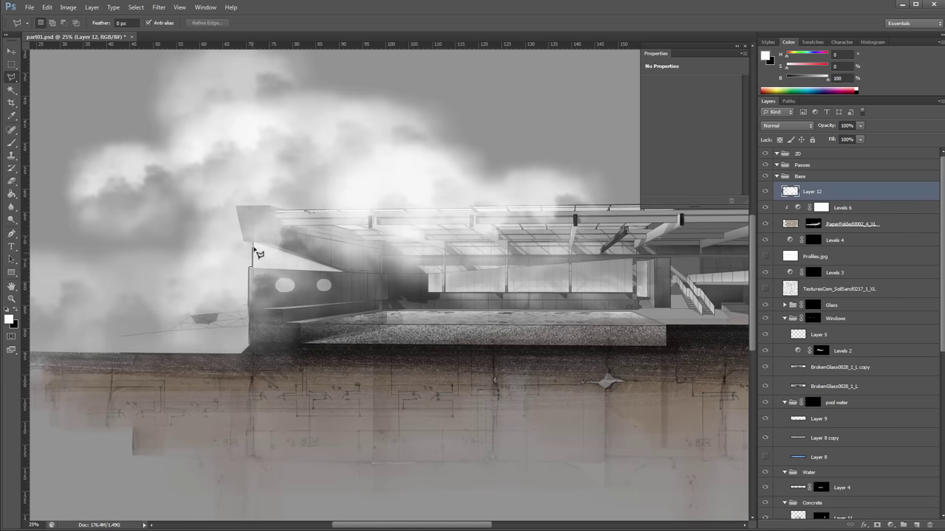
pyautogui.click(284, 210)
pyautogui.click(473, 207)
pyautogui.click(471, 206)
pyautogui.click(688, 206)
pyautogui.click(739, 443)
pyautogui.click(299, 504)
pyautogui.click(114, 475)
pyautogui.click(95, 306)
pyautogui.click(395, 304)
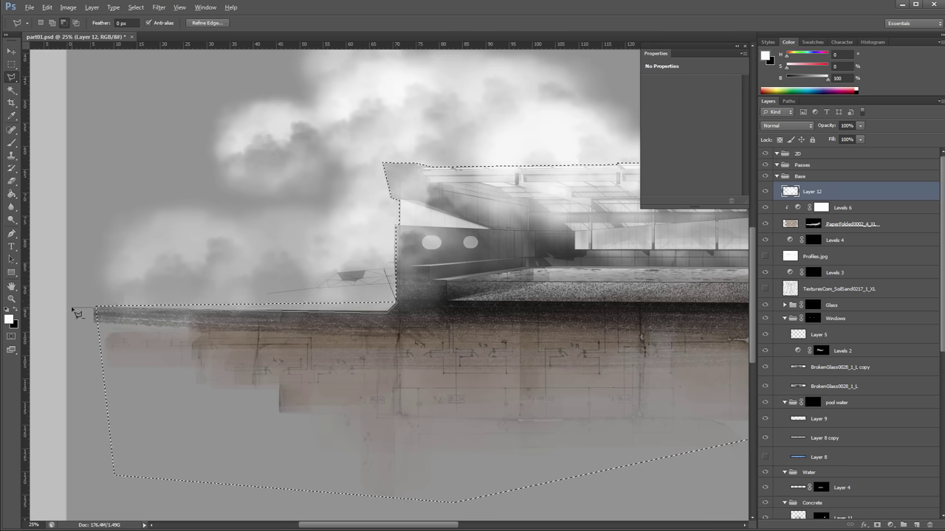
pyautogui.press('z')
pyautogui.keyDown('alt'); pyautogui.click(243, 249); pyautogui.keyUp('alt')
pyautogui.hotkey('ctrl', 'd')
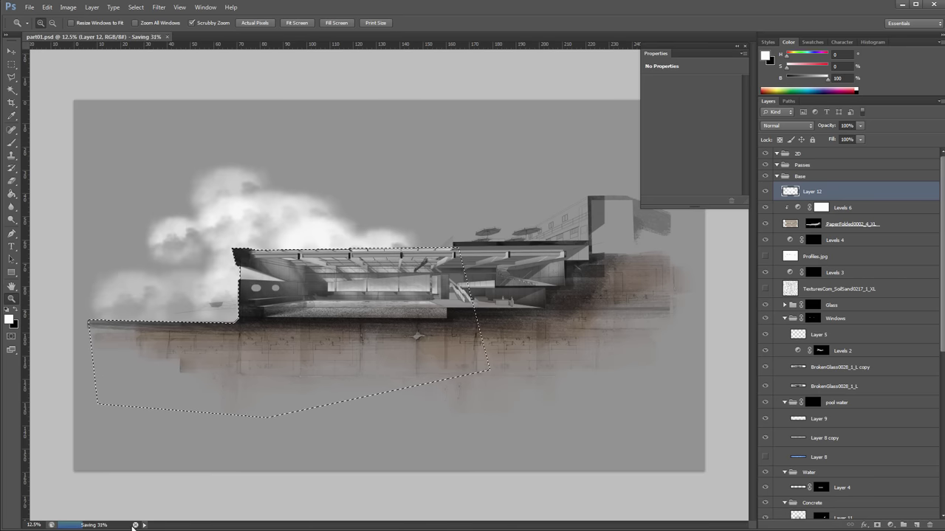
# Compare the drawing with and without the cloud layer, and erase the white clouds around the building
pyautogui.hotkey('ctrl', 'z')
pyautogui.click(766, 191)
pyautogui.click(766, 191)
pyautogui.hotkey('ctrl', 'd')
pyautogui.press('e')
pyautogui.moveTo(255, 268)
pyautogui.mouseDown()
pyautogui.moveTo(353, 177)
pyautogui.moveTo(120, 185)
pyautogui.moveTo(76, 258)
pyautogui.mouseUp()
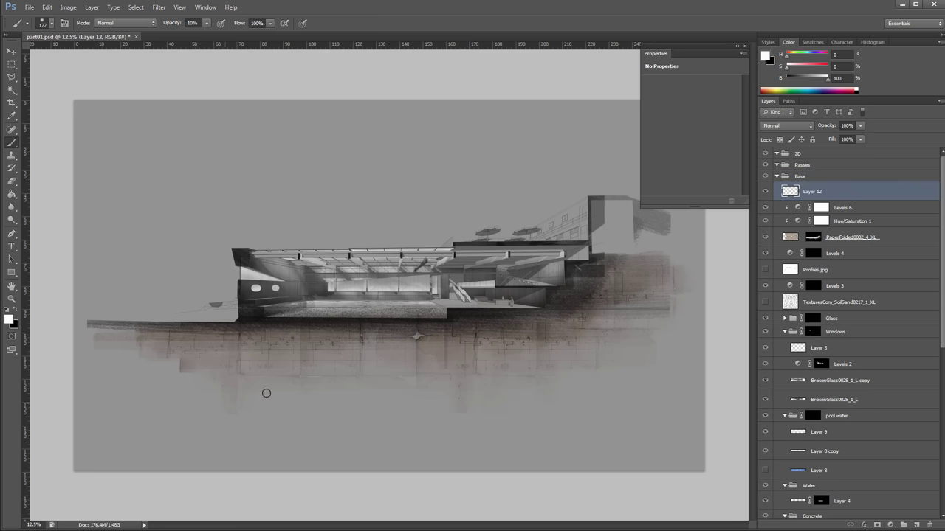
# Try white brush strokes across the ground below the building at 10% and 100% opacity
pyautogui.moveTo(266, 393); pyautogui.dragTo(399, 355)
pyautogui.hotkey('ctrl', 'z')
pyautogui.press('0')
pyautogui.moveTo(423, 322); pyautogui.dragTo(166, 375)
pyautogui.hotkey('ctrl', 'z')
# Choose a size 20 line brush and draw a straight white line along the bottom of the pool
pyautogui.press('F5')
pyautogui.click(342, 200)
pyautogui.press('F5')
pyautogui.hotkey('ctrl', 'z')
pyautogui.moveTo(321, 329)
pyautogui.mouseDown()
pyautogui.moveTo(498, 328)
pyautogui.moveTo(260, 320)
pyautogui.mouseUp()
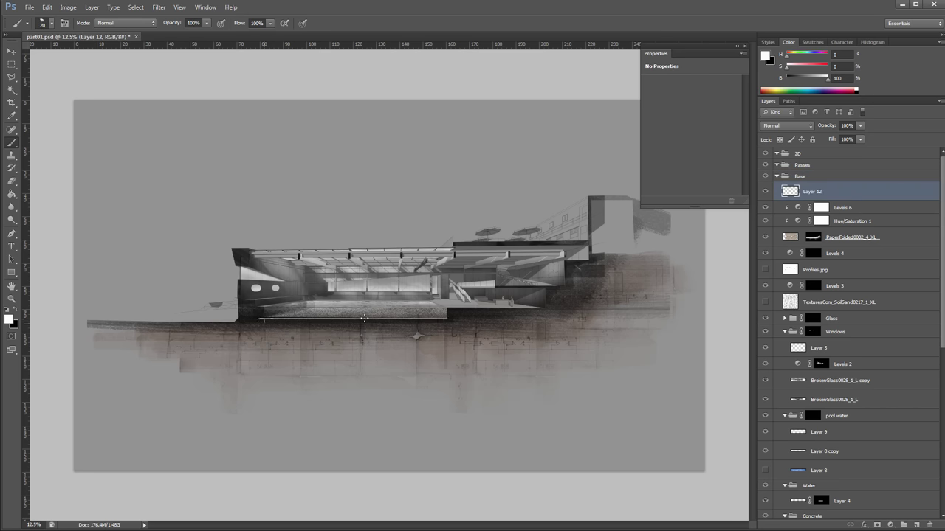
pyautogui.hotkey('ctrl', 'z')
pyautogui.keyDown('ctrl'); pyautogui.click(362, 319); pyautogui.keyUp('ctrl')
pyautogui.keyDown('ctrl'); pyautogui.click(363, 319); pyautogui.keyUp('ctrl')
pyautogui.moveTo(531, 319)
pyautogui.mouseDown()
pyautogui.moveTo(138, 319)
pyautogui.moveTo(916, 319)
pyautogui.mouseUp()
pyautogui.hotkey('ctrl', 'z')
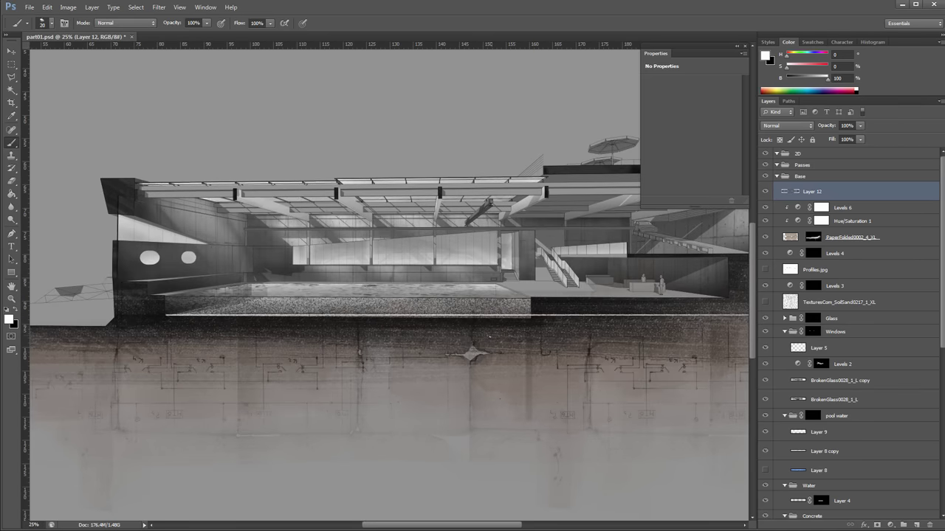
# Outline the pool's left end and the left wall with thin white lines at brush size 9, and switch to the 60% eraser
pyautogui.keyDown('alt'); pyautogui.click(624, 294); pyautogui.keyUp('alt')
pyautogui.keyDown('alt'); pyautogui.click(624, 295); pyautogui.keyUp('alt')
pyautogui.press('b')
pyautogui.hotkey('ctrl', '+')
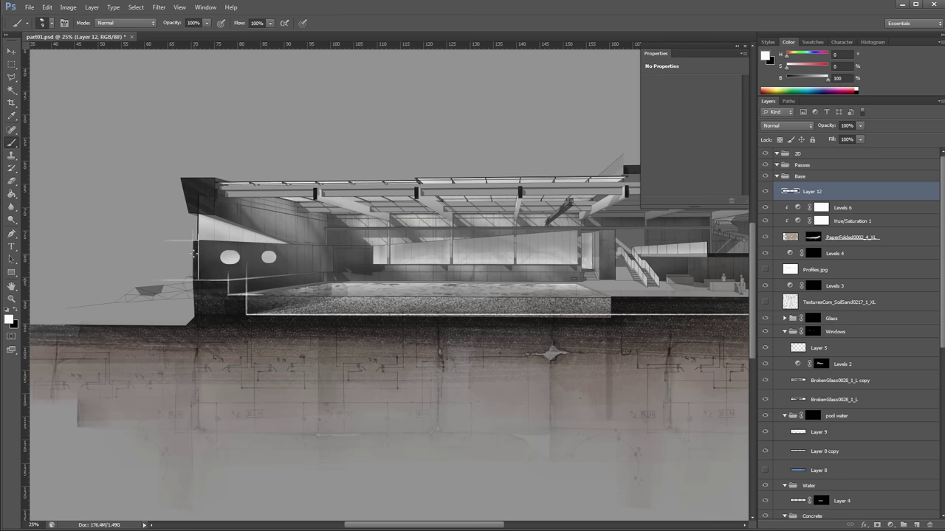
pyautogui.press('e')
pyautogui.hotkey('ctrl', '-')
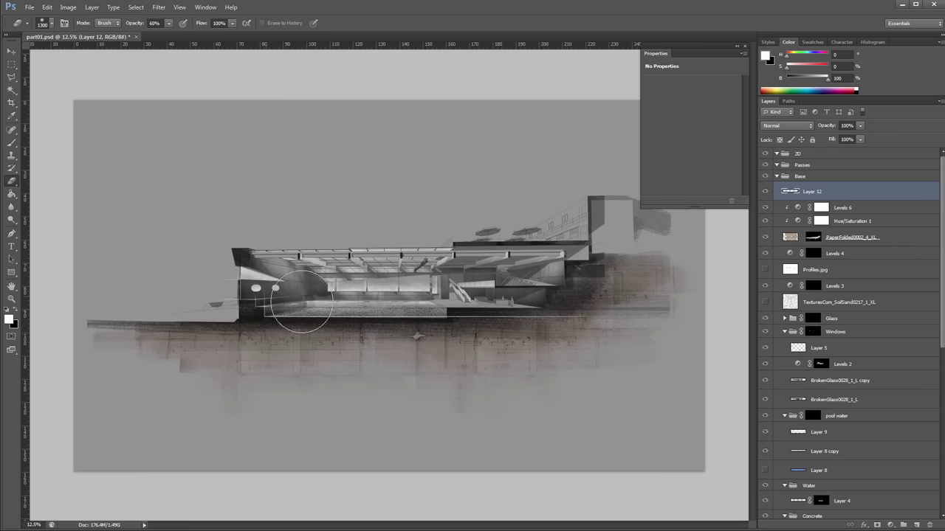
# Trace the sloping ground corner at the foot of the left wall with a thin white line
pyautogui.press('b')
pyautogui.scroll(3, 240, 325)
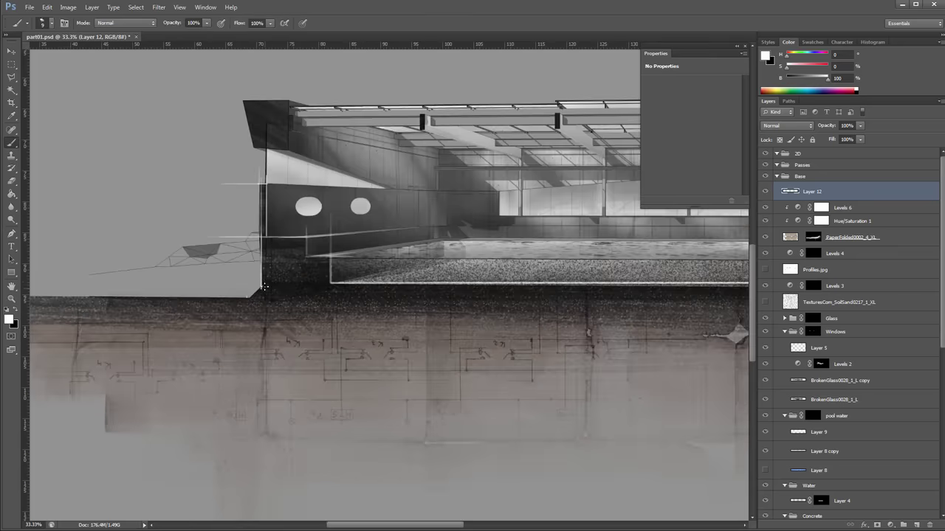
pyautogui.moveTo(248, 300); pyautogui.dragTo(539, 283)
# Draw thin white lines along the pool's right end, the floor beside it and the edges of the lower room
pyautogui.keyDown('alt'); pyautogui.click(597, 306); pyautogui.keyUp('alt')
pyautogui.moveTo(596, 307); pyautogui.dragTo(7, 356)
pyautogui.moveTo(376, 336); pyautogui.dragTo(378, 297)
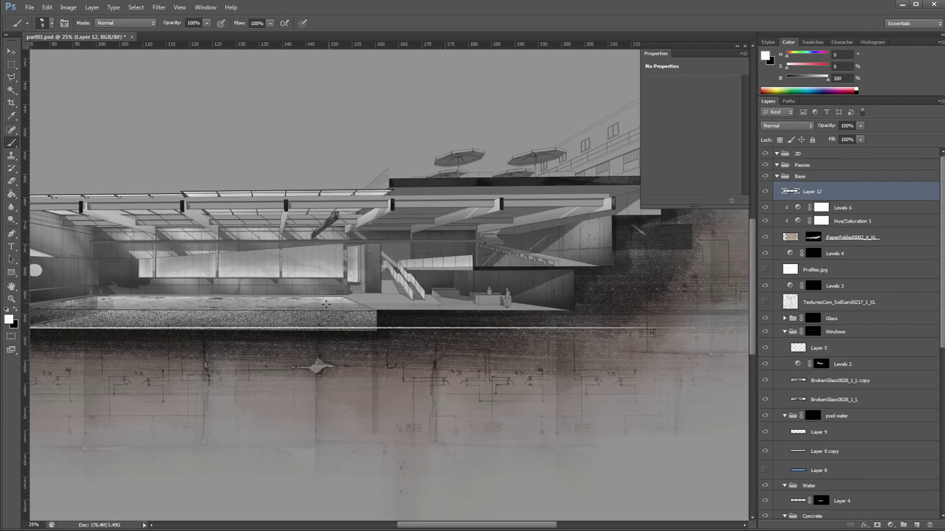
pyautogui.keyDown('shift'); pyautogui.click(653, 310); pyautogui.keyUp('shift')
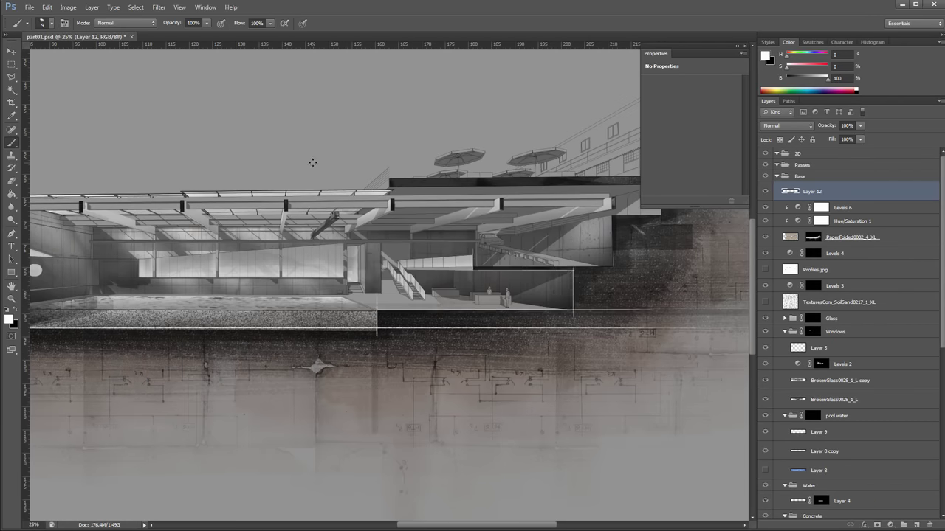
# Trace the floor slab above the lower room with thin white lines
pyautogui.scroll(1, 369, 303)
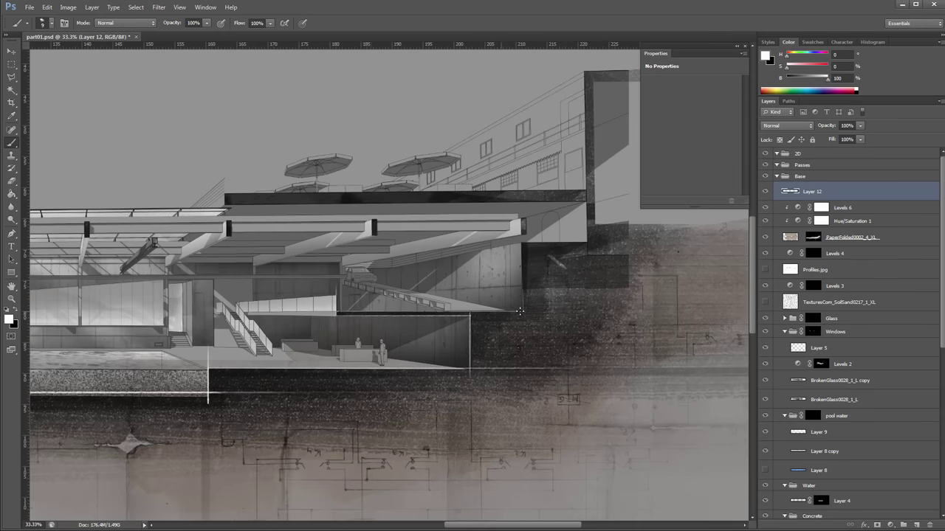
pyautogui.press('z')
pyautogui.keyDown('alt'); pyautogui.click(588, 255); pyautogui.keyUp('alt')
pyautogui.keyDown('alt'); pyautogui.click(589, 258); pyautogui.keyUp('alt')
pyautogui.press('b')
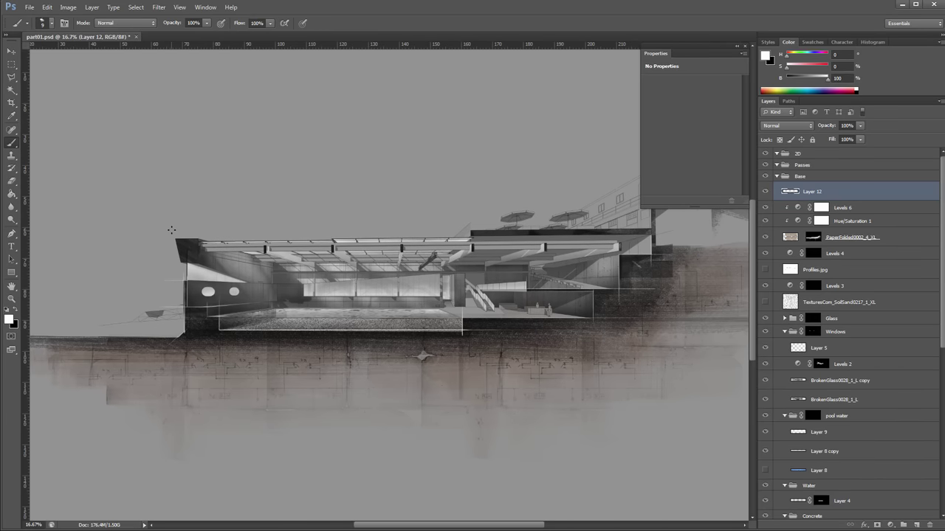
# Outline the dark roof block at the building's left end with thin white lines overshooting its corners
pyautogui.scroll(1, 178, 251)
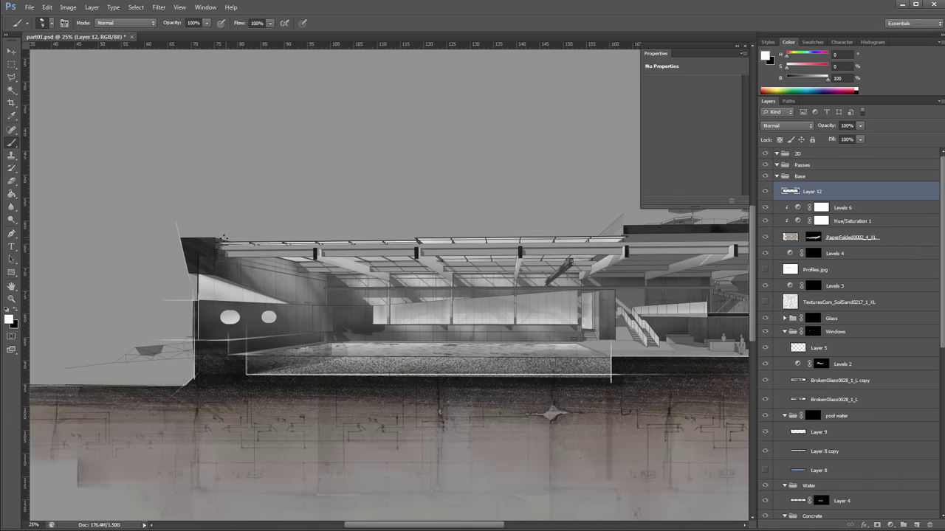
pyautogui.press('e')
pyautogui.press('b')
pyautogui.scroll(2, 195, 344)
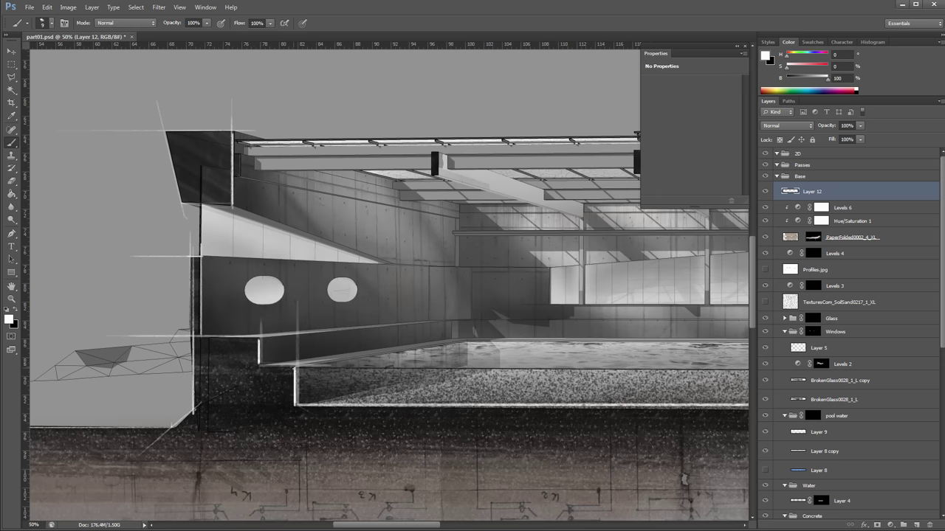
# Trace the top and bottom edges of the dark terrace slab beneath the parasols with straight white lines
pyautogui.keyDown('alt'); pyautogui.click(300, 354); pyautogui.keyUp('alt')
pyautogui.keyDown('alt'); pyautogui.click(301, 354); pyautogui.keyUp('alt')
pyautogui.keyDown('alt'); pyautogui.click(301, 354); pyautogui.keyUp('alt')
pyautogui.moveTo(569, 140); pyautogui.dragTo(386, 140)
pyautogui.keyDown('ctrl'); pyautogui.click(561, 275); pyautogui.keyUp('ctrl')
pyautogui.keyDown('ctrl'); pyautogui.click(562, 276); pyautogui.keyUp('ctrl')
pyautogui.click(520, 282)
pyautogui.keyDown('shift'); pyautogui.click(160, 285); pyautogui.keyUp('shift')
pyautogui.hotkey('ctrl', 'z')
pyautogui.keyDown('shift'); pyautogui.click(520, 281); pyautogui.keyUp('shift')
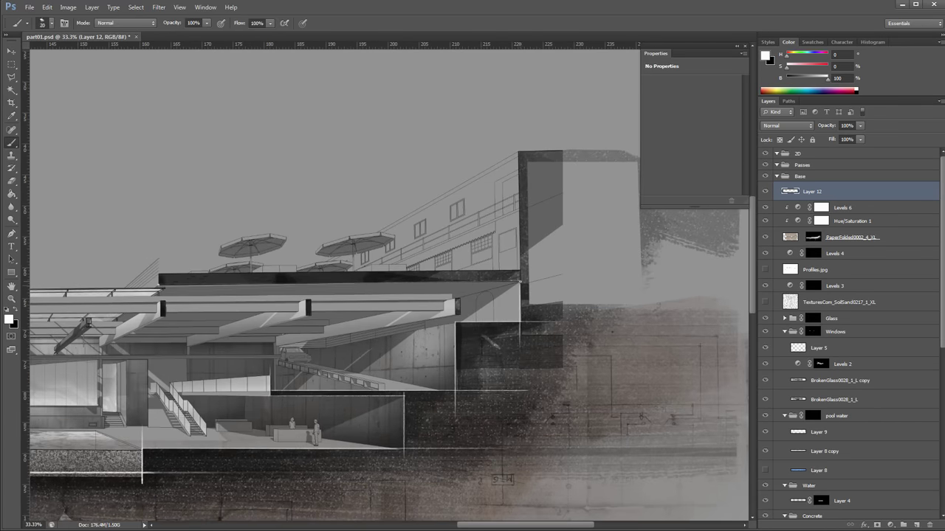
pyautogui.keyDown('shift'); pyautogui.click(160, 286); pyautogui.keyUp('shift')
pyautogui.keyDown('shift'); pyautogui.click(520, 270); pyautogui.keyUp('shift')
pyautogui.keyDown('shift'); pyautogui.click(158, 272); pyautogui.keyUp('shift')
pyautogui.keyDown('shift'); pyautogui.click(520, 271); pyautogui.keyUp('shift')
# Draw thinner white lines up the tall block's edge from the end of the terrace slab and along the ground beside it
pyautogui.press('[')
pyautogui.click(519, 270)
pyautogui.keyDown('shift'); pyautogui.click(520, 107); pyautogui.keyUp('shift')
pyautogui.hotkey('ctrl', 'z')
pyautogui.keyDown('shift'); pyautogui.click(523, 271); pyautogui.keyUp('shift')
pyautogui.hotkey('ctrl', 'z')
pyautogui.keyDown('shift'); pyautogui.click(520, 270); pyautogui.keyUp('shift')
pyautogui.moveTo(521, 272); pyautogui.dragTo(453, 320)
pyautogui.moveTo(453, 320); pyautogui.dragTo(549, 286)
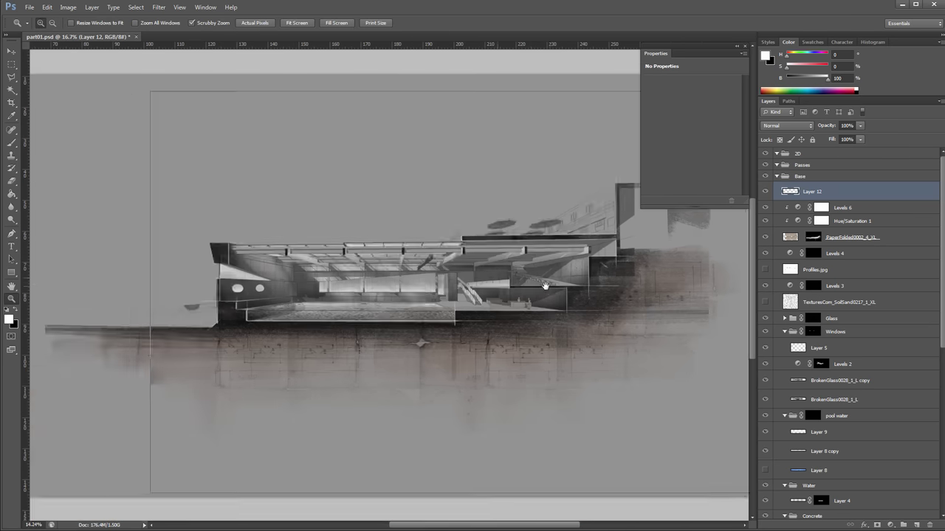
pyautogui.press('b')
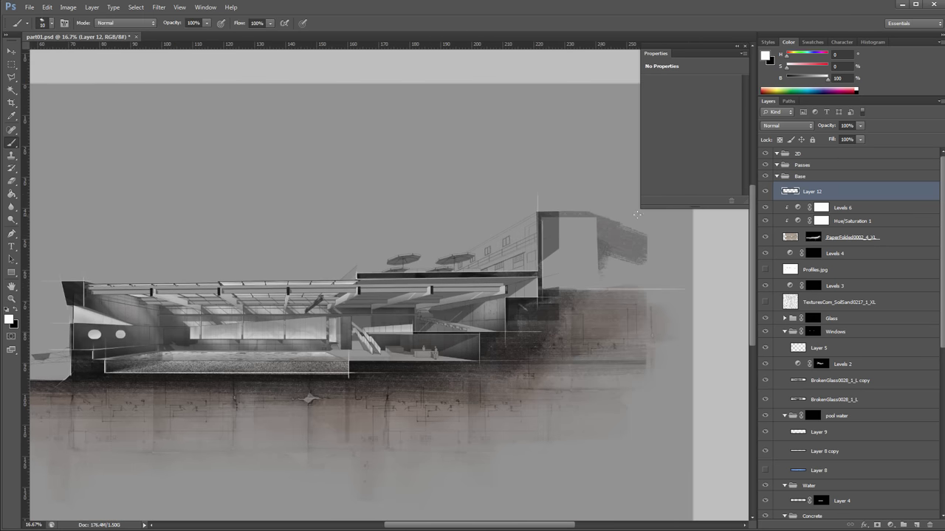
pyautogui.press('e')
pyautogui.hotkey('ctrl', '-')
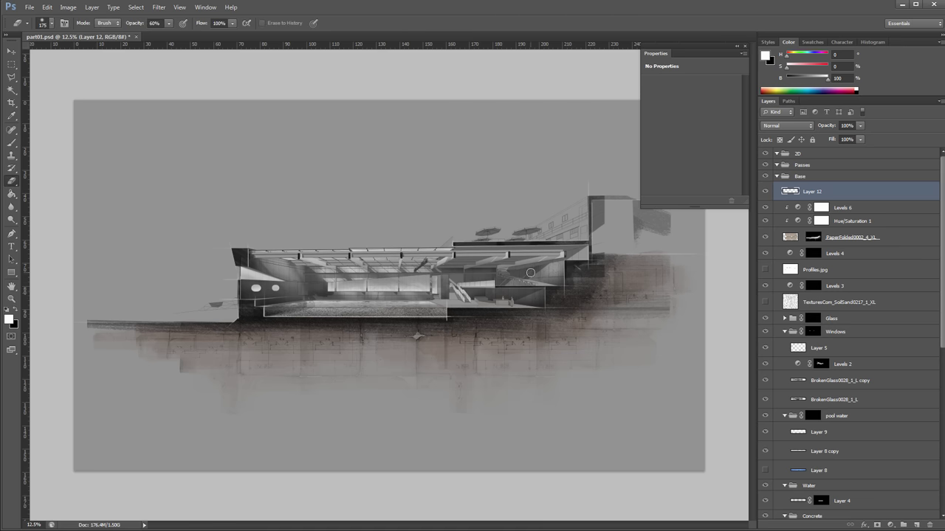
pyautogui.press('z')
pyautogui.click(493, 300)
pyautogui.click(493, 300)
pyautogui.click(493, 304)
pyautogui.click(493, 304)
pyautogui.click(812, 237)
pyautogui.press('b')
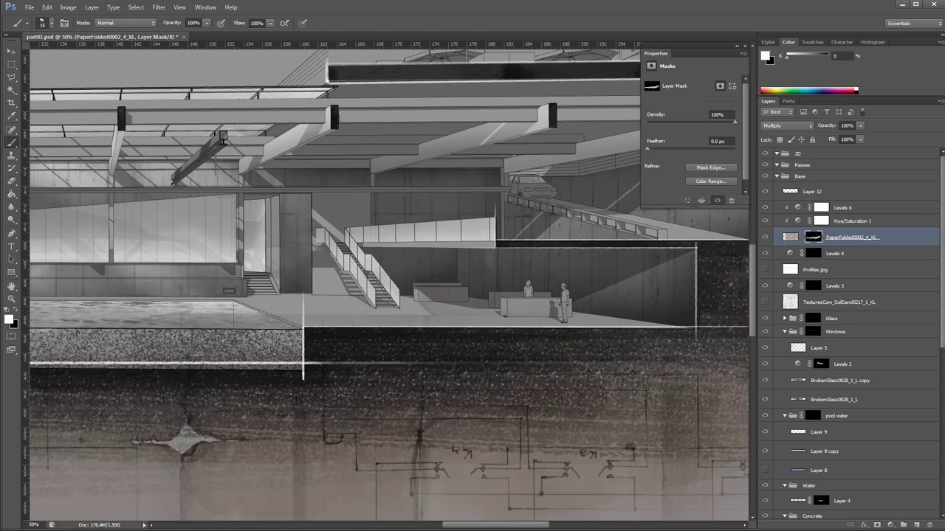
pyautogui.press('x')
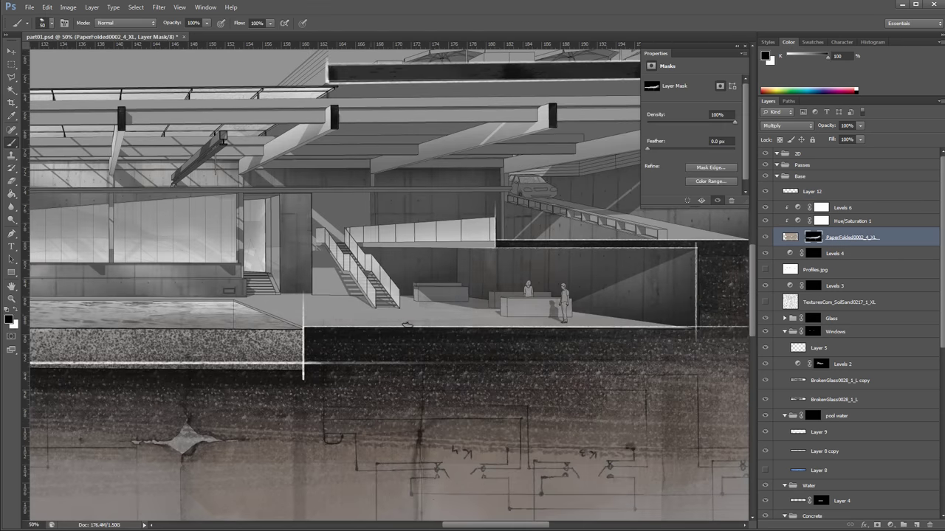
pyautogui.press('z')
pyautogui.keyDown('alt'); pyautogui.click(290, 294); pyautogui.keyUp('alt')
pyautogui.keyDown('alt'); pyautogui.click(289, 294); pyautogui.keyUp('alt')
pyautogui.keyDown('alt'); pyautogui.click(290, 294); pyautogui.keyUp('alt')
pyautogui.keyDown('alt'); pyautogui.click(290, 294); pyautogui.keyUp('alt')
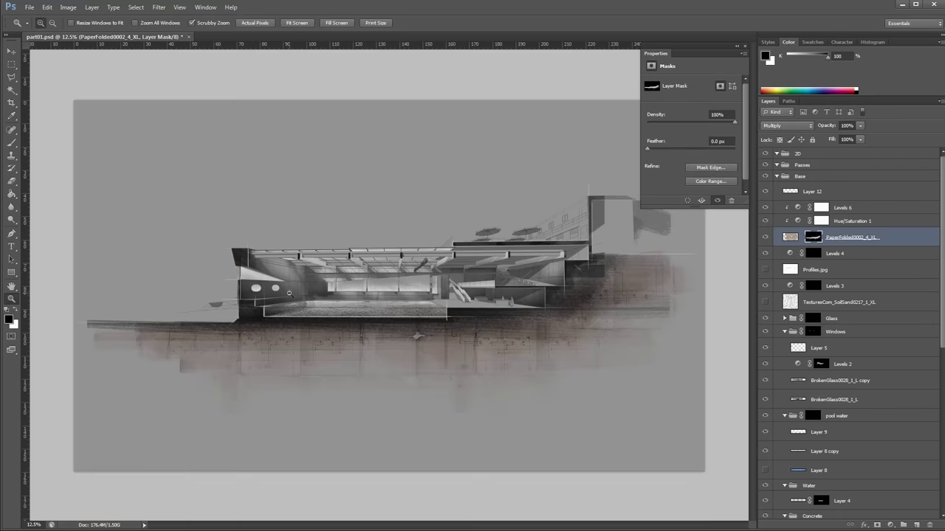
# Flip the whole canvas horizontally
pyautogui.click(68, 7)
pyautogui.moveTo(84, 95)
pyautogui.click(209, 133)
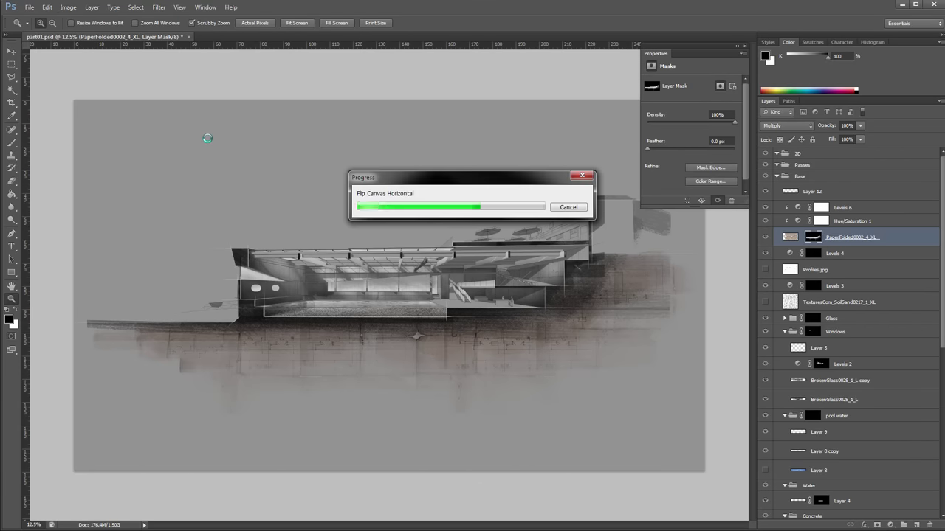
pyautogui.click(163, 193)
pyautogui.press('b')
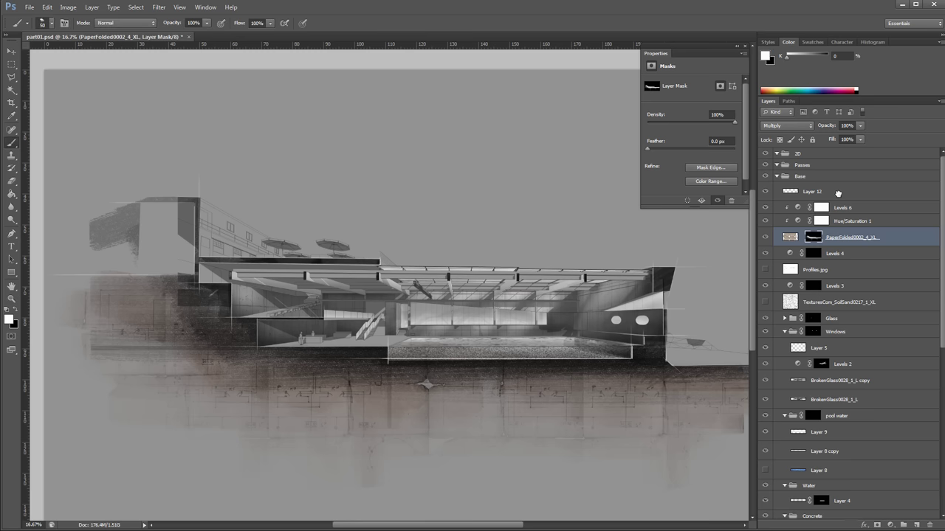
# On Layer 12, draw a white line along the tall block's top edge and soften its ends with the Eraser
pyautogui.click(839, 194)
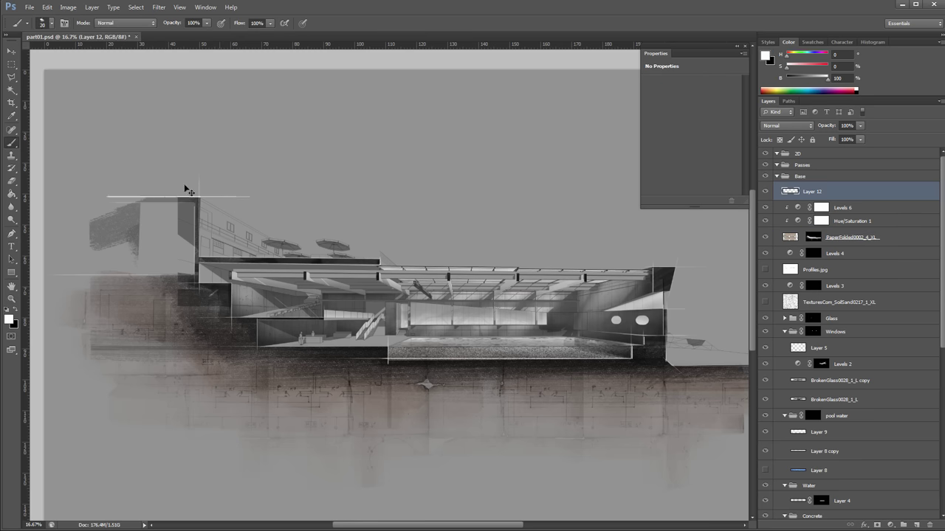
pyautogui.press('z')
pyautogui.keyDown('alt'); pyautogui.click(346, 178); pyautogui.keyUp('alt')
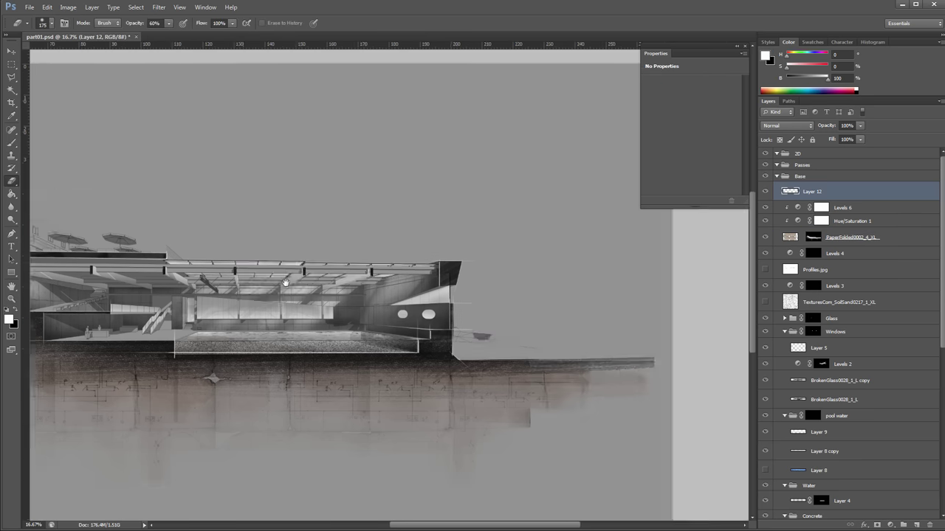
pyautogui.press('s')
pyautogui.press('z')
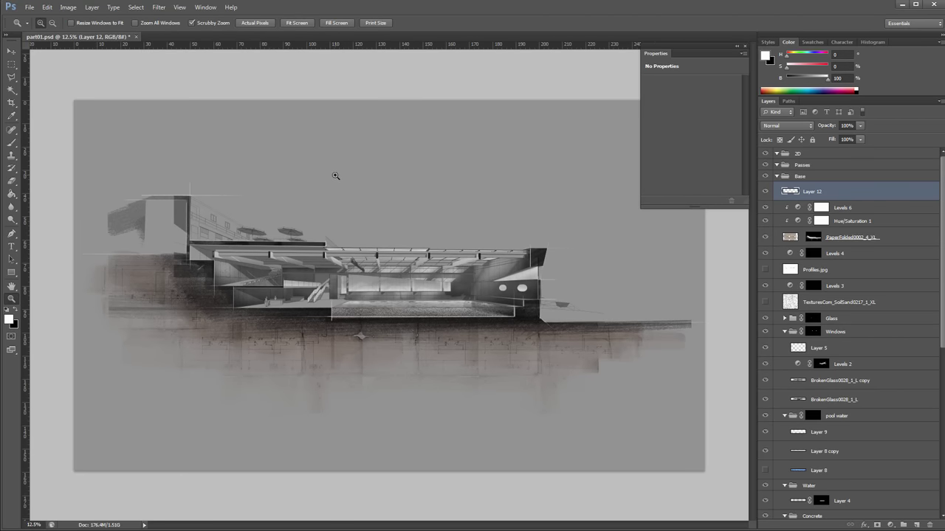
# Readjust the input levels of the Levels 6 adjustment clipped to the folded paper texture
pyautogui.click(797, 207)
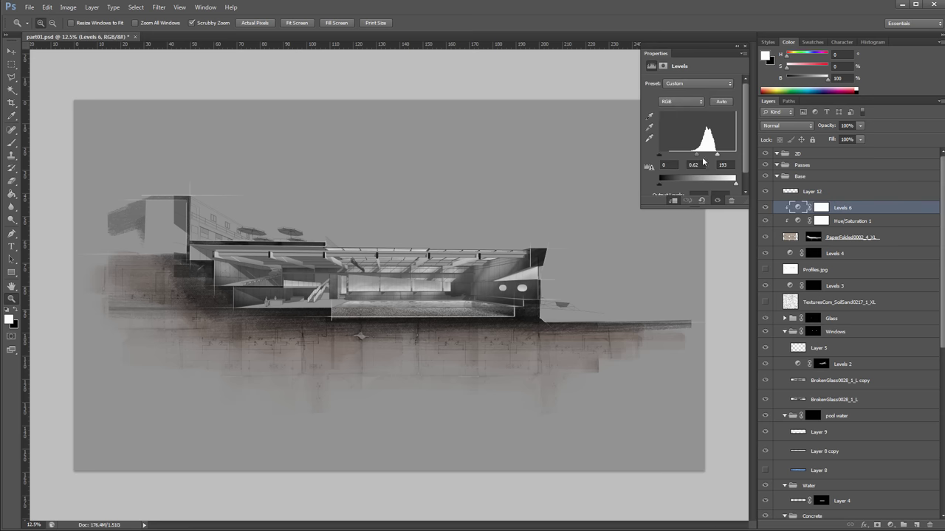
pyautogui.moveTo(657, 157); pyautogui.dragTo(656, 154)
pyautogui.moveTo(717, 154); pyautogui.dragTo(671, 157)
# Bring the BookCovers0017_4_L texture in above Layer 12 and move it over the building section
pyautogui.click(811, 191)
pyautogui.press('v')
pyautogui.moveTo(395, 377)
pyautogui.mouseDown()
pyautogui.moveTo(479, 249)
pyautogui.moveTo(466, 298)
pyautogui.mouseUp()
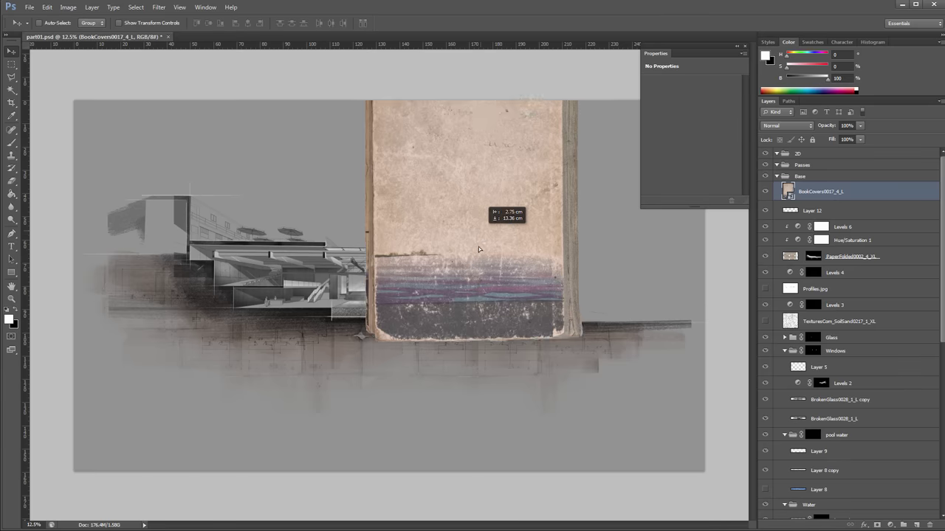
# Try out blend modes for the book cover texture and set it to Overlay
pyautogui.click(788, 125)
pyautogui.click(791, 174)
pyautogui.press('Down')
pyautogui.press('Down')
pyautogui.press('Up')
pyautogui.press('Down')
pyautogui.press('Up')
pyautogui.press('Down')
pyautogui.press('Down')
pyautogui.press('Down')
pyautogui.press('Down')
pyautogui.press('Down')
pyautogui.press('Down')
pyautogui.press('Down')
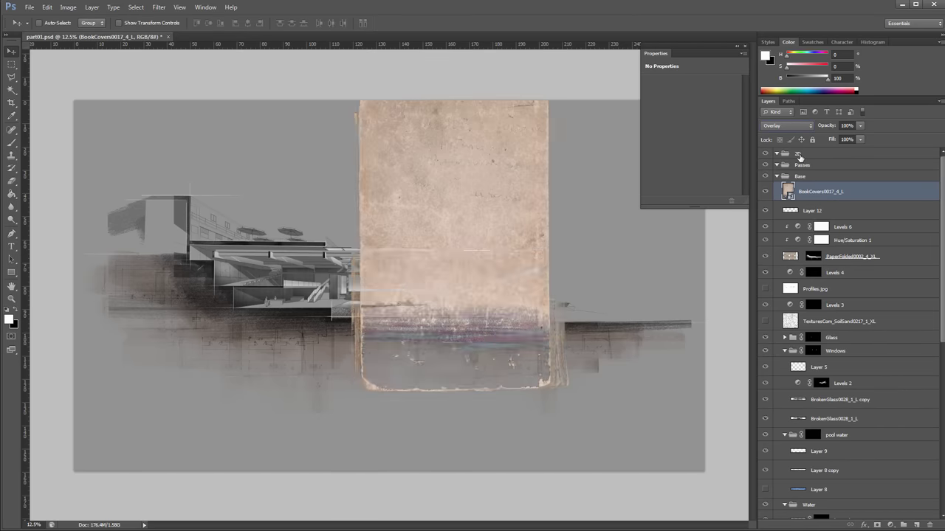
# Rotate the book cover texture a quarter turn counterclockwise, stretch it across the whole section and lower its fill to 51%
pyautogui.hotkey('ctrl', 't')
pyautogui.moveTo(587, 412); pyautogui.dragTo(618, 146)
pyautogui.moveTo(292, 350); pyautogui.dragTo(146, 371)
pyautogui.moveTo(505, 287); pyautogui.dragTo(433, 241)
pyautogui.moveTo(560, 239); pyautogui.dragTo(669, 243)
pyautogui.moveTo(473, 247); pyautogui.dragTo(465, 286)
pyautogui.press('Return')
pyautogui.moveTo(544, 289); pyautogui.dragTo(533, 271)
pyautogui.click(859, 140)
pyautogui.moveTo(861, 150); pyautogui.dragTo(835, 151)
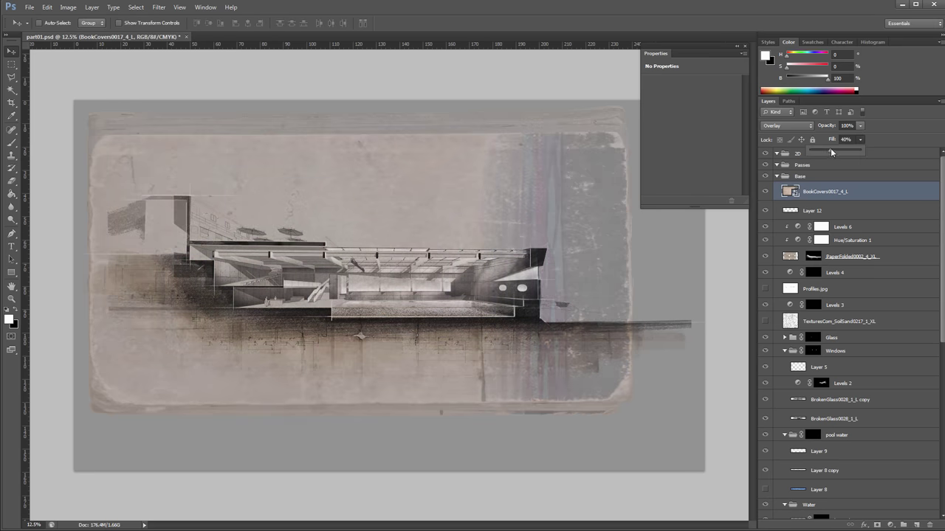
# Add an inverted layer mask to the book cover texture and choose a large soft round brush
pyautogui.click(877, 525)
pyautogui.hotkey('ctrl', 'i')
pyautogui.press('b')
pyautogui.press('F5')
pyautogui.click(295, 123)
pyautogui.click(253, 110)
pyautogui.press('F5')
# Paint white on the mask to reveal the book cover texture over the ground and around the tall block
pyautogui.moveTo(380, 311); pyautogui.dragTo(616, 343)
pyautogui.moveTo(166, 332)
pyautogui.mouseDown()
pyautogui.moveTo(152, 240)
pyautogui.moveTo(133, 354)
pyautogui.mouseUp()
pyautogui.press('x')
pyautogui.press('x')
pyautogui.moveTo(167, 251)
pyautogui.mouseDown()
pyautogui.moveTo(163, 386)
pyautogui.moveTo(653, 419)
pyautogui.mouseUp()
pyautogui.moveTo(108, 225); pyautogui.dragTo(78, 136)
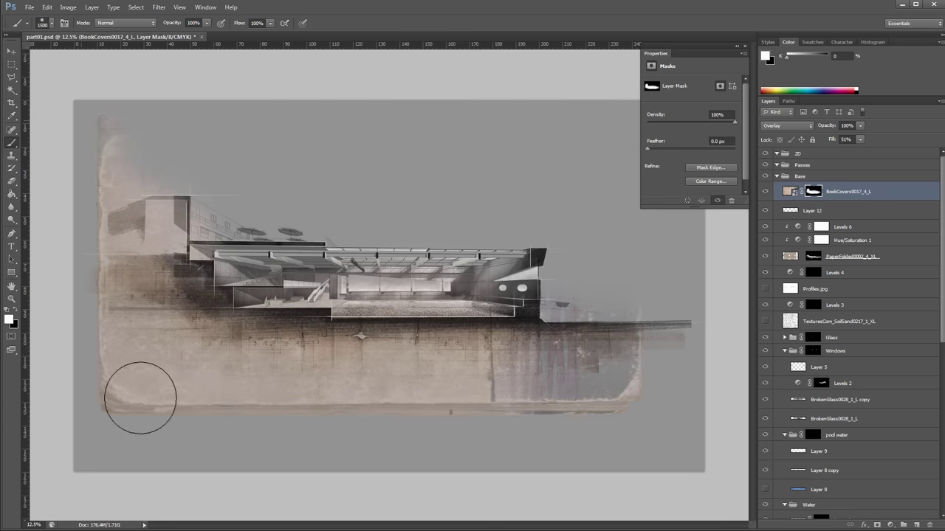
# Undo the last mask strokes and paint black to fade out the texture's lower and outer edges
pyautogui.hotkey('ctrl', 'alt', 'z')
pyautogui.hotkey('ctrl', 'alt', 'z')
pyautogui.press('x')
pyautogui.moveTo(506, 399); pyautogui.dragTo(223, 391)
pyautogui.moveTo(104, 176); pyautogui.dragTo(156, 382)
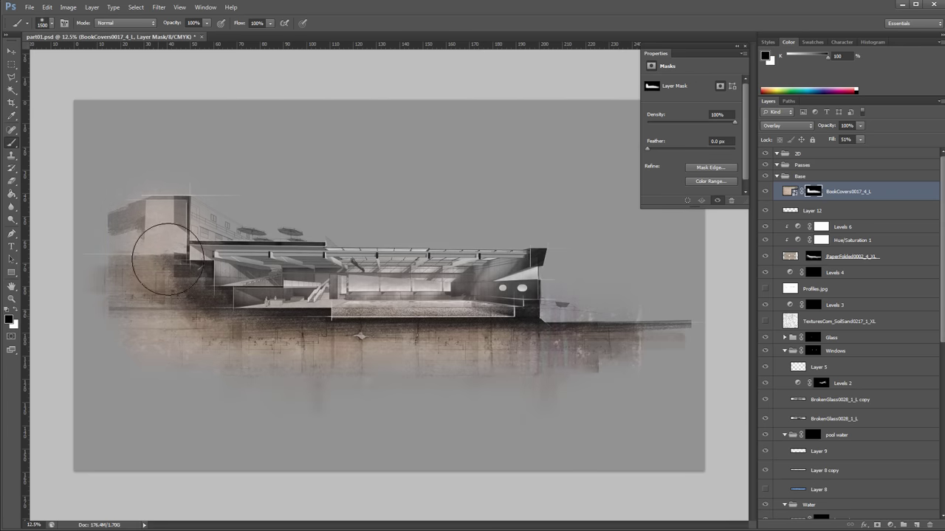
# Choose a rough-edged rectangular brush tip and enlarge it for painting the mask
pyautogui.press('F5')
pyautogui.click(284, 110)
pyautogui.click(274, 237)
pyautogui.click(254, 110)
pyautogui.press('F5')
pyautogui.press(']')
pyautogui.press(']')
pyautogui.press(']')
pyautogui.press(']')
pyautogui.press(']')
pyautogui.press(']')
pyautogui.press(']')
pyautogui.press(']')
pyautogui.press(']')
pyautogui.press(']')
pyautogui.press(']')
pyautogui.press(']')
pyautogui.press(']')
# Reveal a rough-edged patch of the book cover texture in the ground below the pool by painting white on the mask
pyautogui.press('x')
pyautogui.moveTo(221, 362); pyautogui.dragTo(624, 360)
pyautogui.hotkey('ctrl', 'z')
pyautogui.hotkey('ctrl', 'z')
pyautogui.moveTo(284, 338)
pyautogui.mouseDown()
pyautogui.moveTo(386, 353)
pyautogui.moveTo(356, 404)
pyautogui.moveTo(376, 336)
pyautogui.mouseUp()
# Brush the texture faintly in around the tall block with a 900 px white brush at 30% opacity, fading it with black at 50%
pyautogui.press('3')
pyautogui.press('[')
pyautogui.press('[')
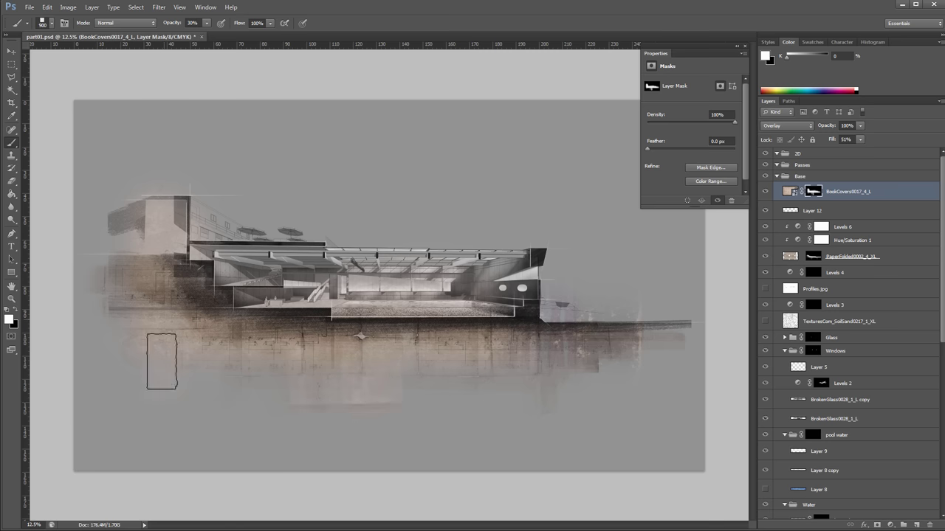
pyautogui.press('x')
pyautogui.press('5')
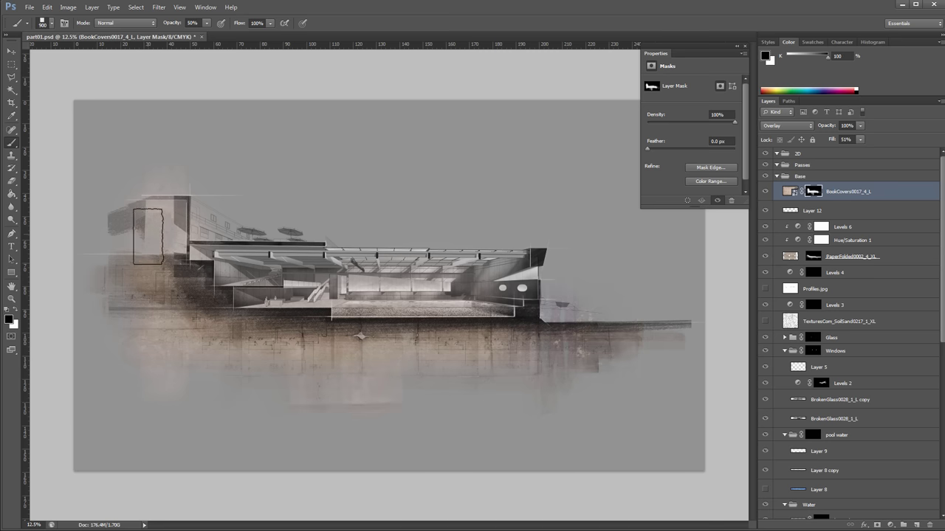
# Refine the book cover mask around the tall block and the ground beneath it with a 400 px brush at 30% opacity
pyautogui.press('z')
pyautogui.keyDown('alt'); pyautogui.click(213, 230); pyautogui.keyUp('alt')
pyautogui.click(213, 230)
pyautogui.press('b')
pyautogui.press('x')
pyautogui.press('3')
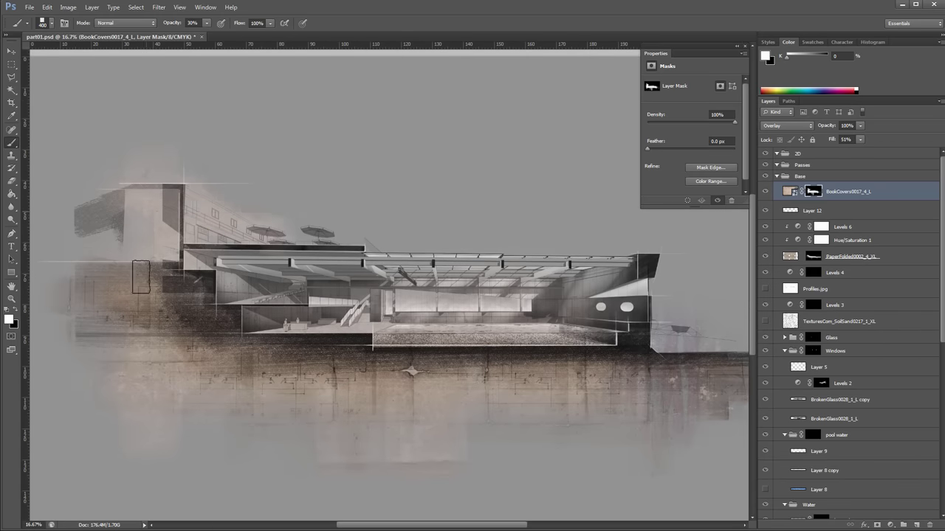
pyautogui.moveTo(137, 305); pyautogui.dragTo(351, 340)
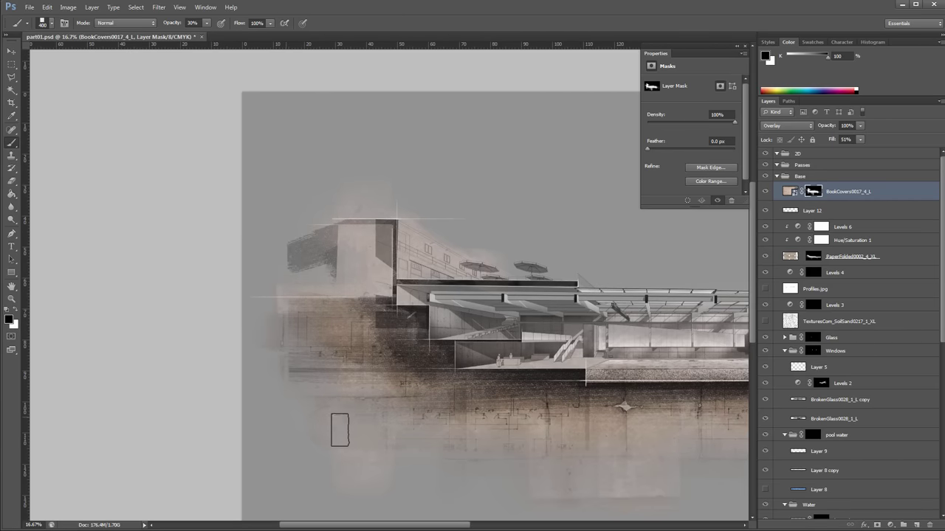
pyautogui.press('x')
pyautogui.moveTo(476, 452)
pyautogui.mouseDown()
pyautogui.moveTo(330, 341)
pyautogui.moveTo(337, 347)
pyautogui.moveTo(265, 456)
pyautogui.moveTo(291, 474)
pyautogui.mouseUp()
pyautogui.moveTo(307, 290); pyautogui.dragTo(503, 352)
# Trace the sky's boundary along the parasols and the low terrace walls with a Polygonal Lasso selection
pyautogui.click(508, 351)
pyautogui.press('l')
pyautogui.click(528, 119)
pyautogui.click(467, 366)
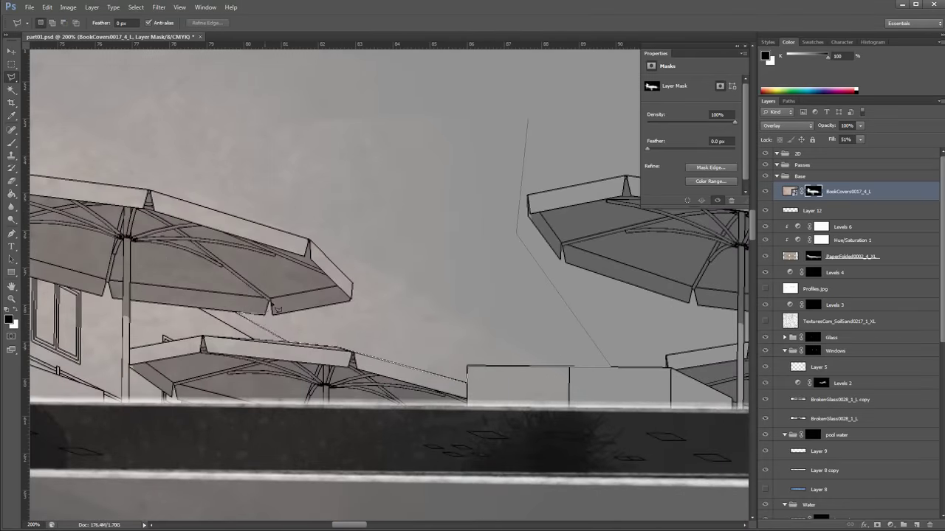
pyautogui.click(351, 300)
pyautogui.click(353, 283)
pyautogui.click(310, 239)
pyautogui.moveTo(162, 138); pyautogui.dragTo(261, 141)
pyautogui.click(248, 193)
pyautogui.click(80, 173)
pyautogui.moveTo(80, 172); pyautogui.dragTo(203, 233)
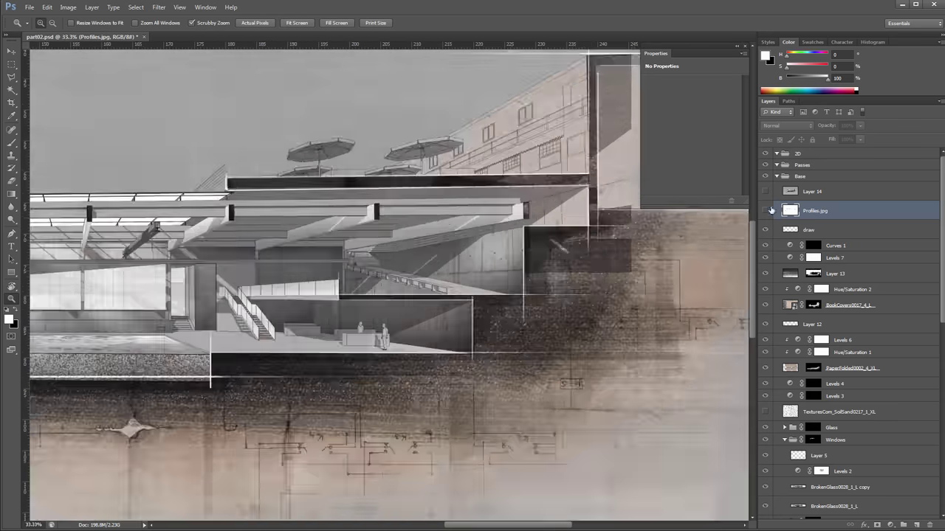
# Show the Profiles.jpg line drawing, select the faces of the roof beams with the Magic Wand and hide the drawing again
pyautogui.click(766, 210)
pyautogui.press('r')
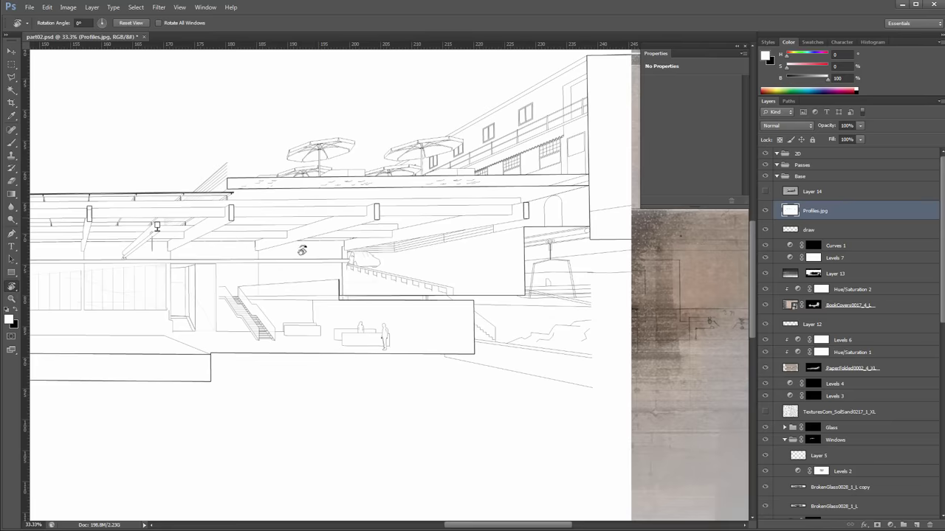
pyautogui.moveTo(316, 268); pyautogui.dragTo(475, 310)
pyautogui.press('w')
pyautogui.click(415, 252)
pyautogui.keyDown('shift'); pyautogui.click(345, 256); pyautogui.keyUp('shift')
pyautogui.keyDown('shift'); pyautogui.click(148, 255); pyautogui.keyUp('shift')
pyautogui.moveTo(122, 268); pyautogui.dragTo(335, 245)
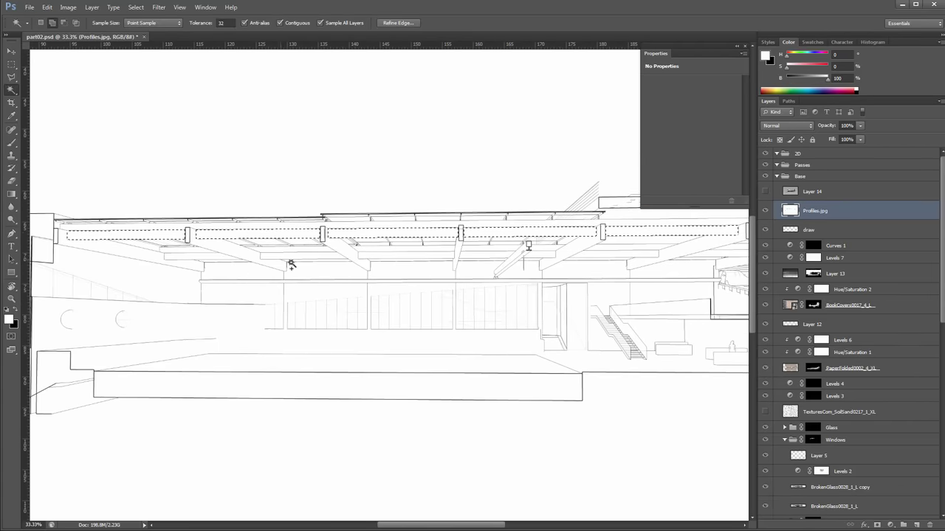
pyautogui.click(765, 210)
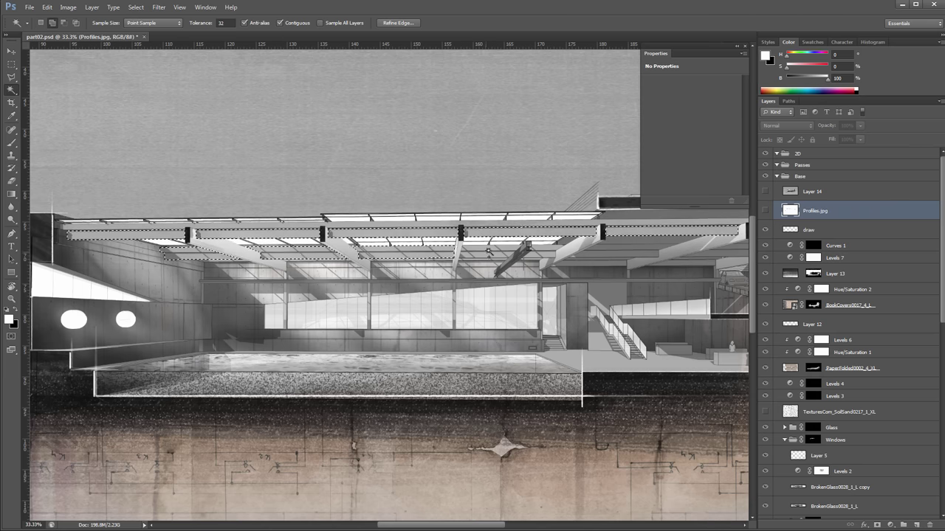
# Create a layer group named Colunas directly beneath Layer 13 and mask it to the selected roof beam faces
pyautogui.hscroll(5, 430, 253)
pyautogui.moveTo(305, 301); pyautogui.dragTo(541, 252)
pyautogui.press('z')
pyautogui.keyDown('alt'); pyautogui.click(541, 253); pyautogui.keyUp('alt')
pyautogui.keyDown('alt'); pyautogui.click(541, 252); pyautogui.keyUp('alt')
pyautogui.keyDown('alt'); pyautogui.click(541, 253); pyautogui.keyUp('alt')
pyautogui.click(850, 258)
pyautogui.click(849, 247)
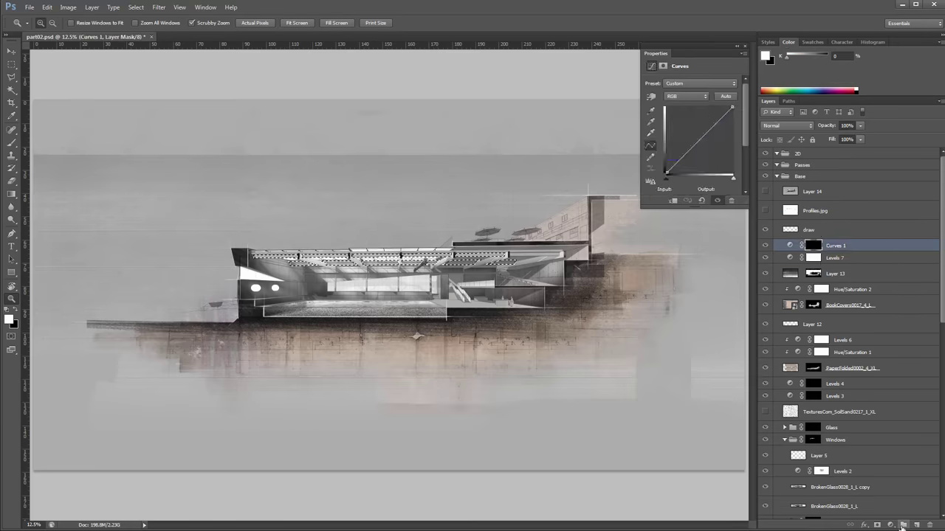
pyautogui.click(902, 525)
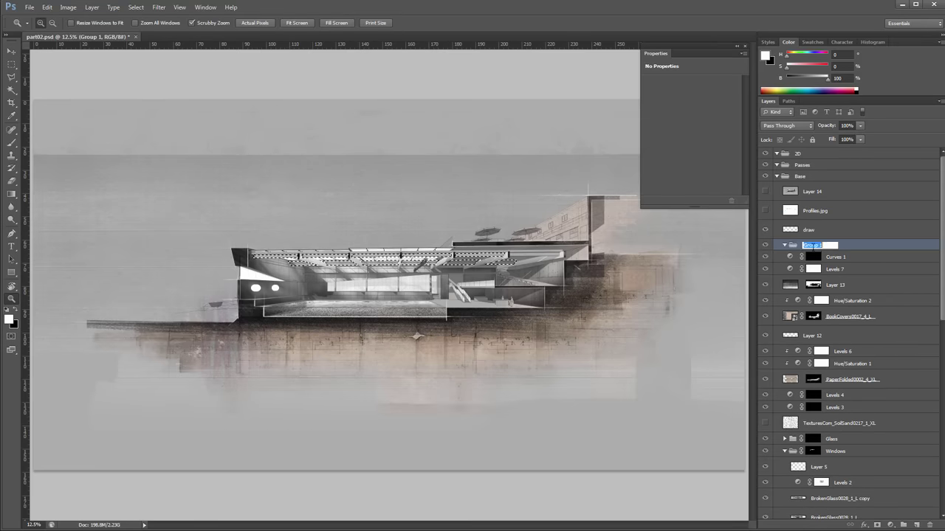
pyautogui.moveTo(812, 245); pyautogui.dragTo(824, 287)
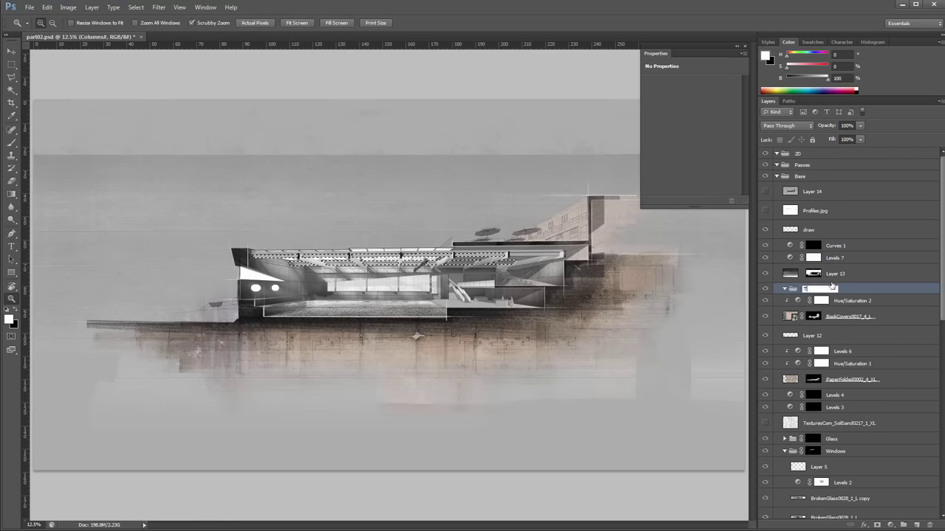
pyautogui.hotkey('ctrl', '+')
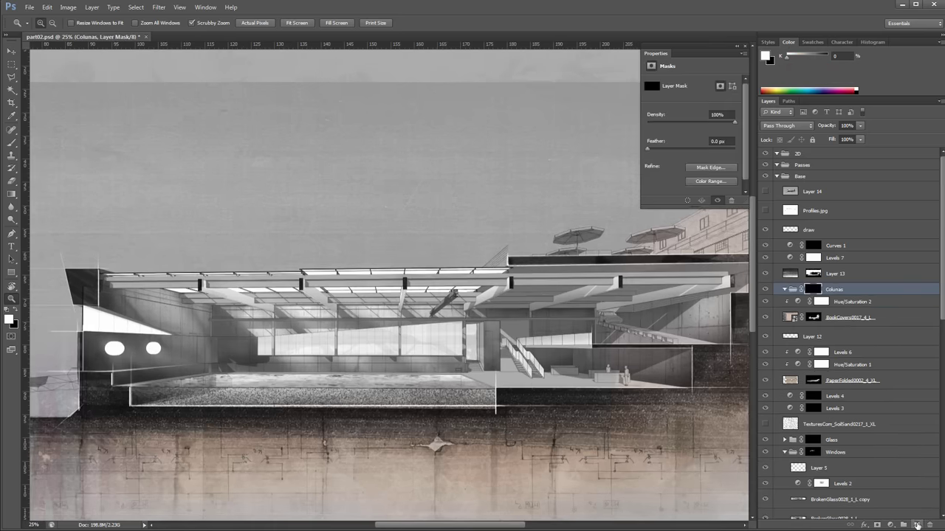
# Duplicate Layer 13 into the Colunas group with an empty white mask and set the copy's fill to 43%
pyautogui.click(812, 273)
pyautogui.moveTo(812, 273); pyautogui.dragTo(816, 303)
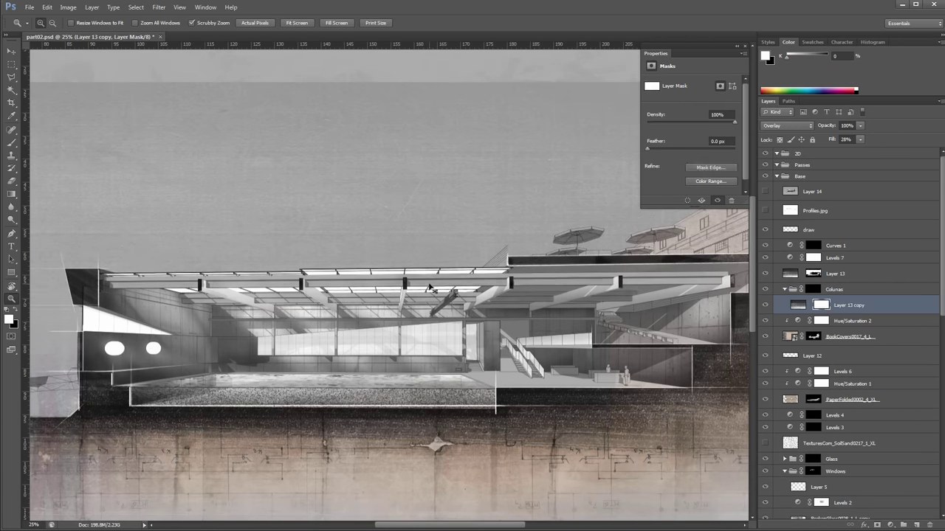
pyautogui.moveTo(865, 143); pyautogui.dragTo(872, 148)
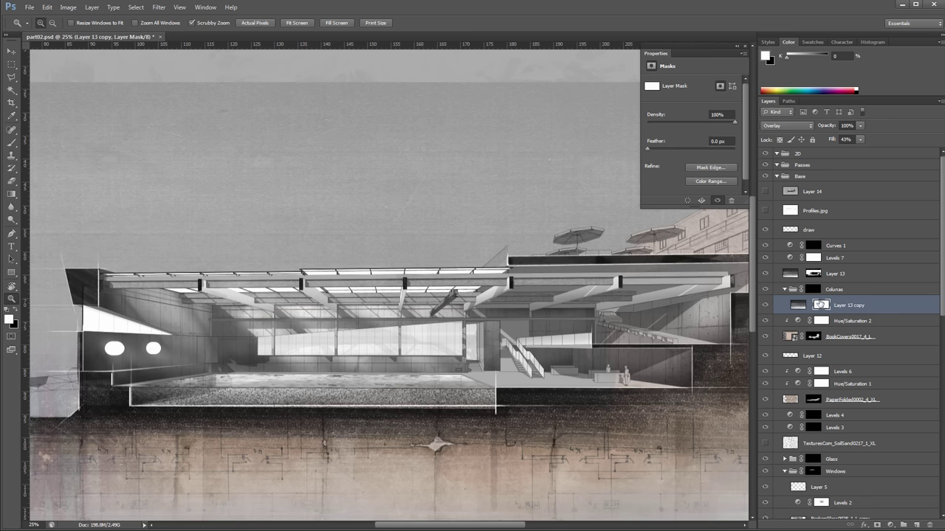
pyautogui.click(776, 168)
pyautogui.click(837, 273)
pyautogui.click(836, 229)
pyautogui.click(811, 275)
pyautogui.scroll(-1, 820, 268)
pyautogui.scroll(1, 819, 265)
pyautogui.click(814, 246)
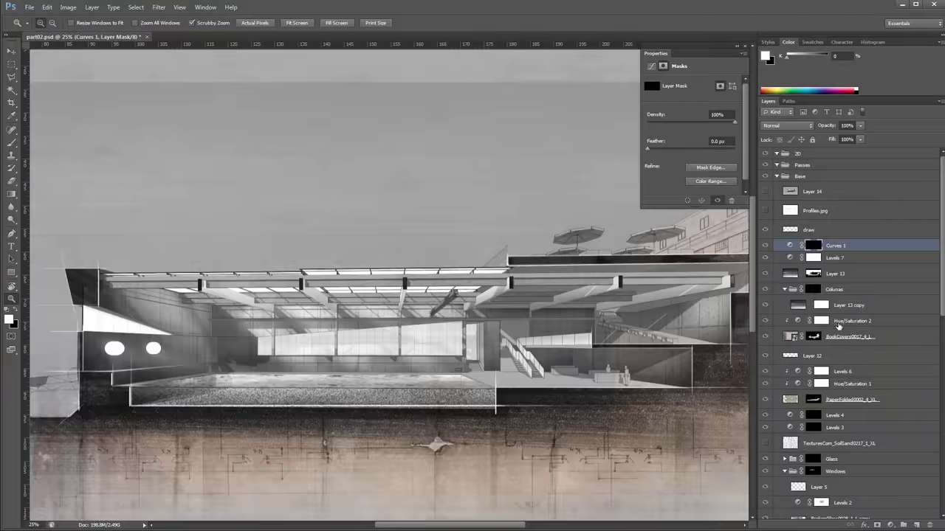
# Select the long front roof beam from the Profiles.jpg line drawing, add it to the Colunas group mask and deselect
pyautogui.click(812, 290)
pyautogui.click(792, 212)
pyautogui.press('w')
pyautogui.click(651, 279)
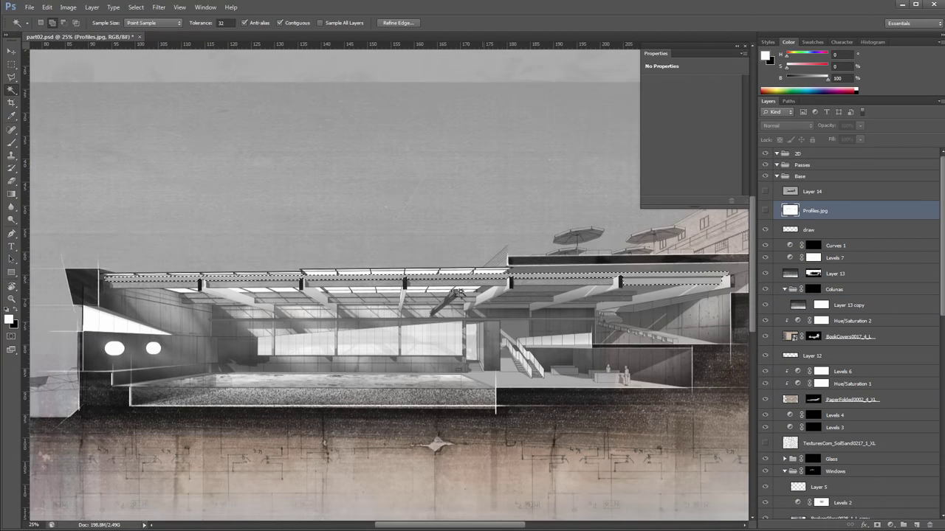
pyautogui.click(814, 288)
pyautogui.press('u')
pyautogui.moveTo(81, 226); pyautogui.dragTo(795, 357)
pyautogui.hotkey('ctrl', 'd')
# Strengthen the contrast of Layer 13 copy with a Levels adjustment and lower the layer's fill
pyautogui.press('z')
pyautogui.click(279, 287)
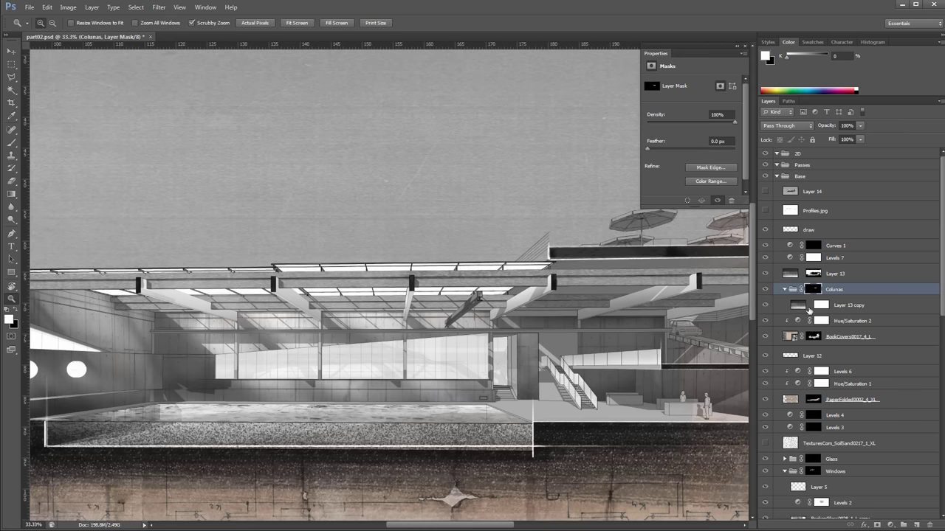
pyautogui.click(798, 304)
pyautogui.hotkey('ctrl', 'l')
pyautogui.moveTo(686, 408); pyautogui.dragTo(704, 409)
pyautogui.moveTo(812, 409); pyautogui.dragTo(778, 411)
pyautogui.press('Return')
pyautogui.click(861, 141)
pyautogui.moveTo(860, 149); pyautogui.dragTo(846, 148)
# Add a new Overlay layer at the top of the Colunas group and shade the roof beams with a black brush at 10% opacity
pyautogui.click(917, 525)
pyautogui.click(787, 127)
pyautogui.click(784, 254)
pyautogui.click(303, 280)
pyautogui.press('b')
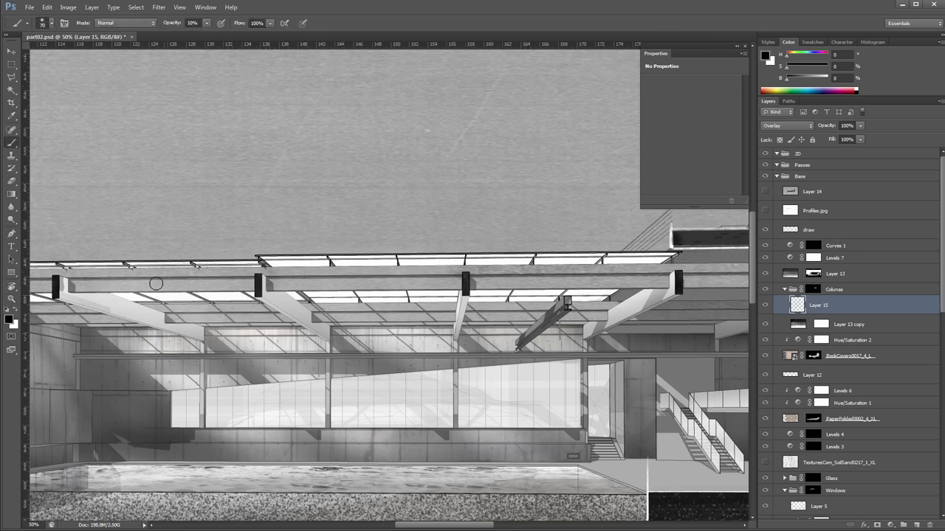
pyautogui.moveTo(215, 284); pyautogui.dragTo(304, 302)
pyautogui.moveTo(101, 298); pyautogui.dragTo(244, 327)
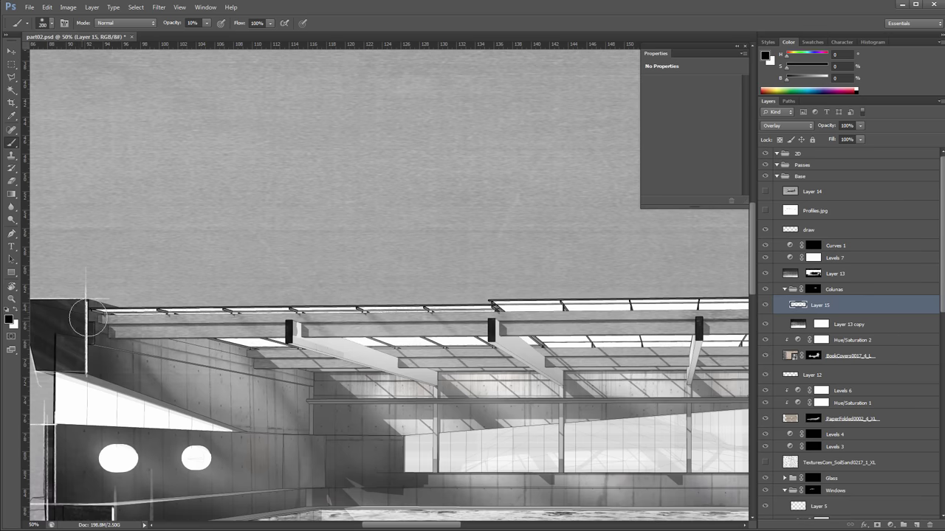
# Shade the remaining roof beams up to the terrace slab with a 200 px black brush at 10% opacity
pyautogui.press('z')
pyautogui.keyDown('alt'); pyautogui.click(78, 303); pyautogui.keyUp('alt')
pyautogui.keyDown('alt'); pyautogui.click(78, 303); pyautogui.keyUp('alt')
pyautogui.click(532, 297)
pyautogui.click(532, 297)
pyautogui.press('b')
pyautogui.moveTo(463, 325); pyautogui.dragTo(665, 327)
pyautogui.moveTo(583, 333); pyautogui.dragTo(455, 283)
pyautogui.moveTo(664, 362); pyautogui.dragTo(416, 346)
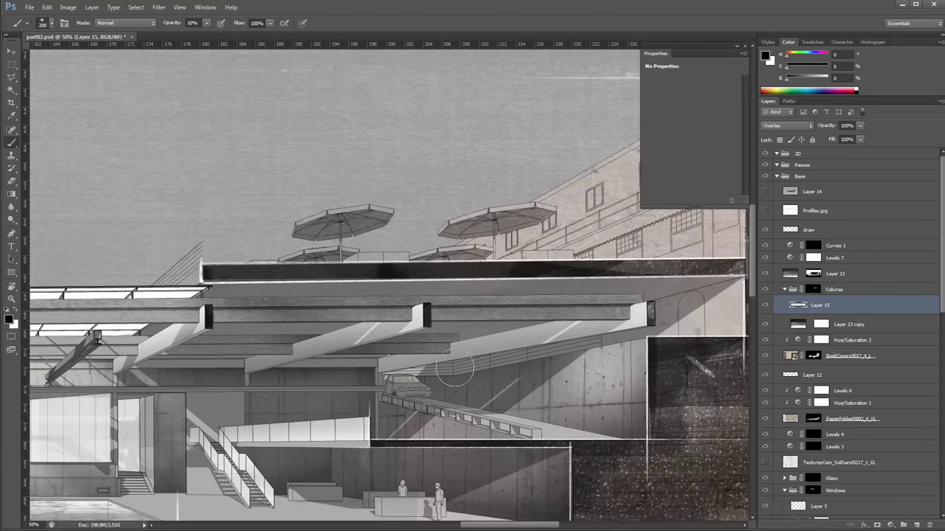
pyautogui.moveTo(578, 324); pyautogui.dragTo(667, 307)
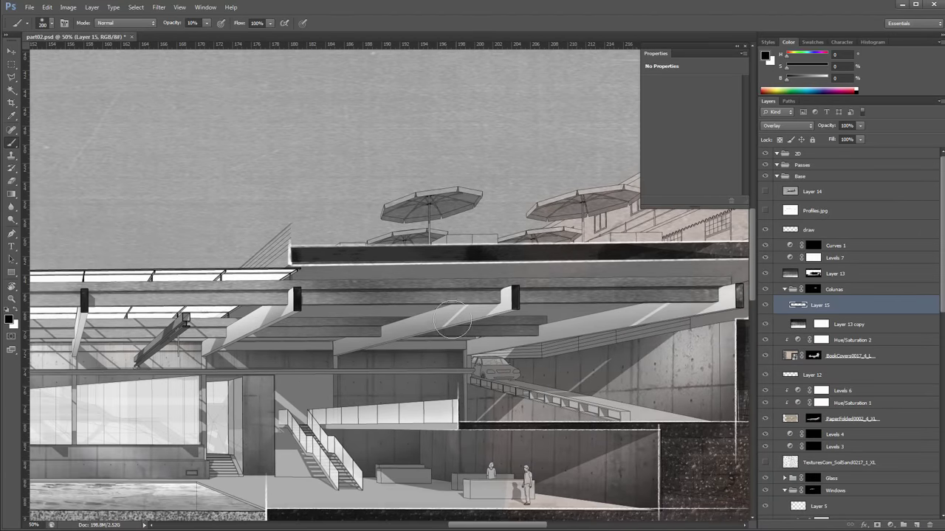
pyautogui.moveTo(394, 313); pyautogui.dragTo(721, 286)
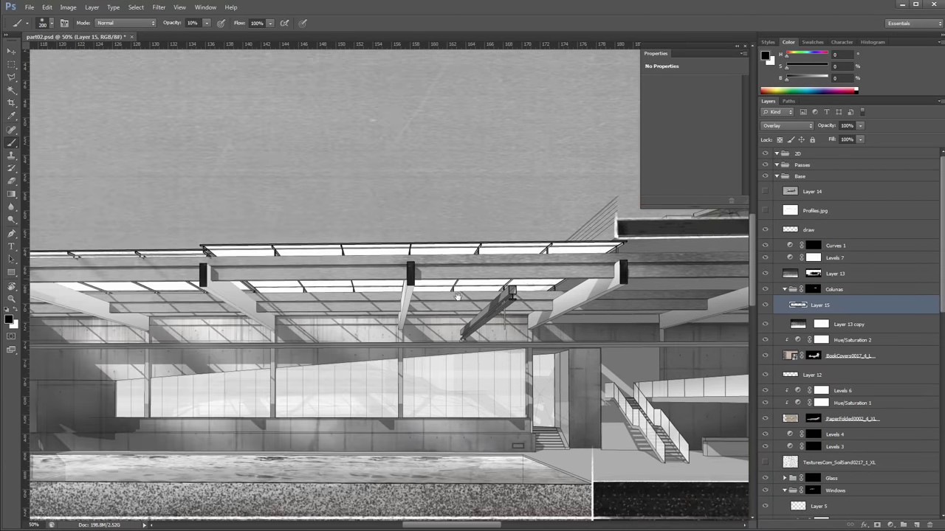
# Refine the beam shading with an 80 px black brush at 10% opacity and sample a mid grey from the beams
pyautogui.moveTo(377, 308); pyautogui.dragTo(553, 262)
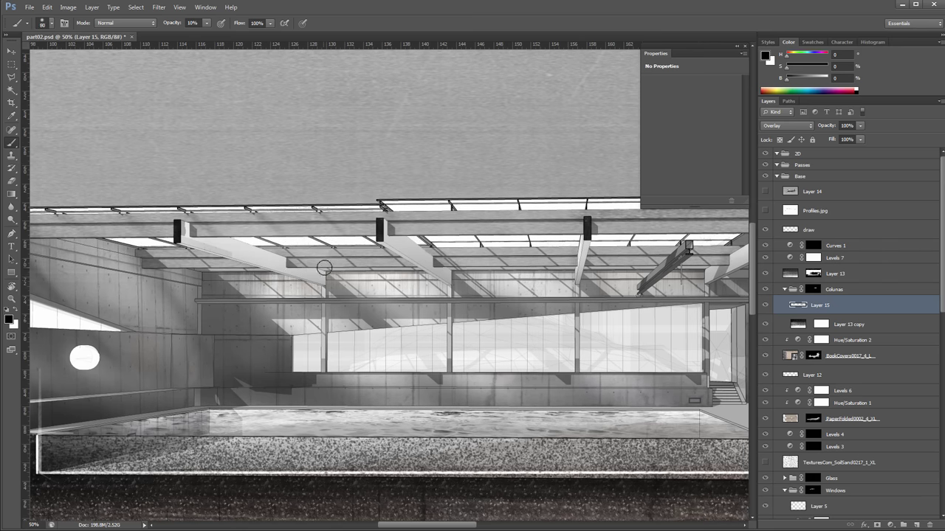
pyautogui.hscroll(5, 344, 272)
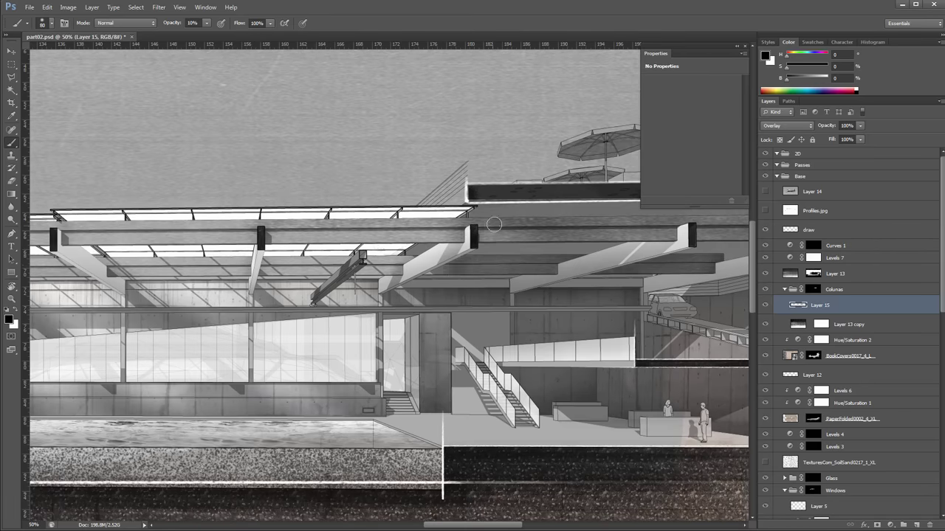
pyautogui.moveTo(654, 210); pyautogui.dragTo(427, 253)
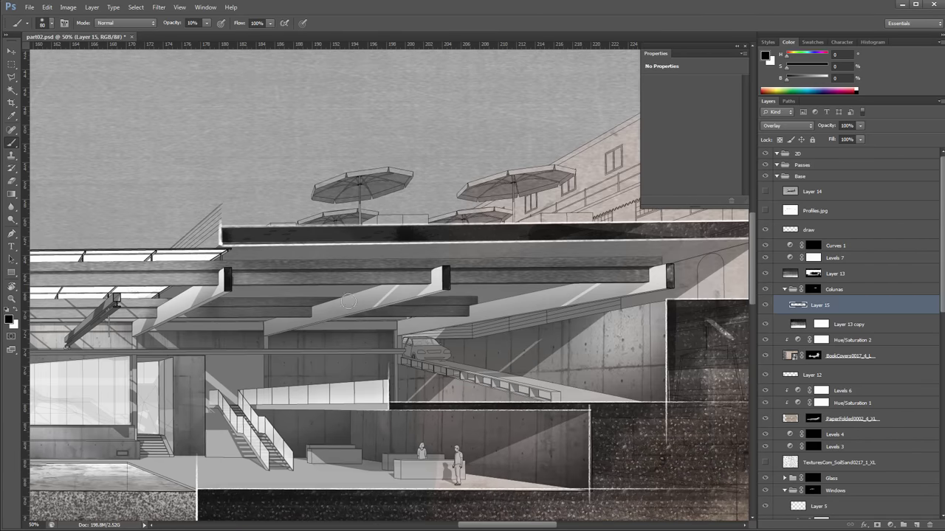
pyautogui.keyDown('alt'); pyautogui.click(481, 267); pyautogui.keyUp('alt')
# Set the fill of Layer 13 copy to 11%
pyautogui.press('z')
pyautogui.moveTo(331, 288); pyautogui.dragTo(365, 281)
pyautogui.click(362, 284)
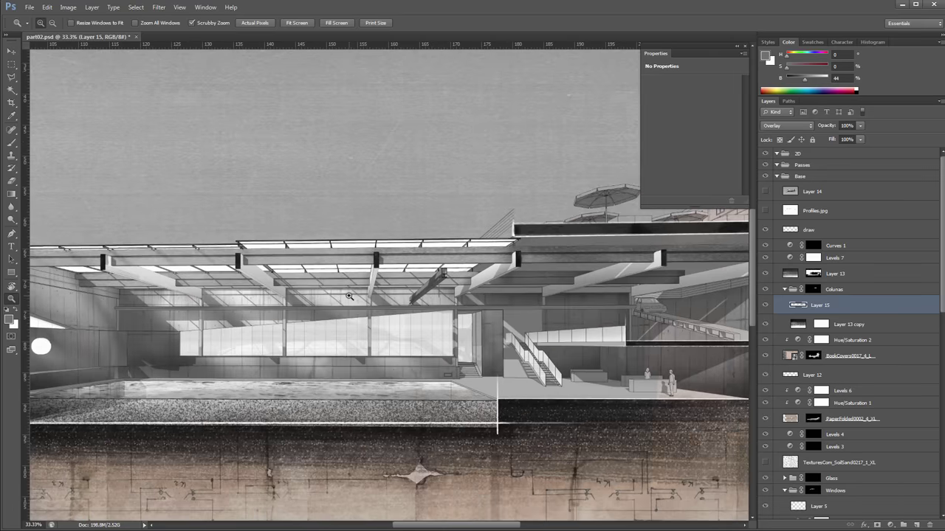
pyautogui.keyDown('alt'); pyautogui.click(351, 295); pyautogui.keyUp('alt')
pyautogui.click(875, 322)
pyautogui.click(860, 139)
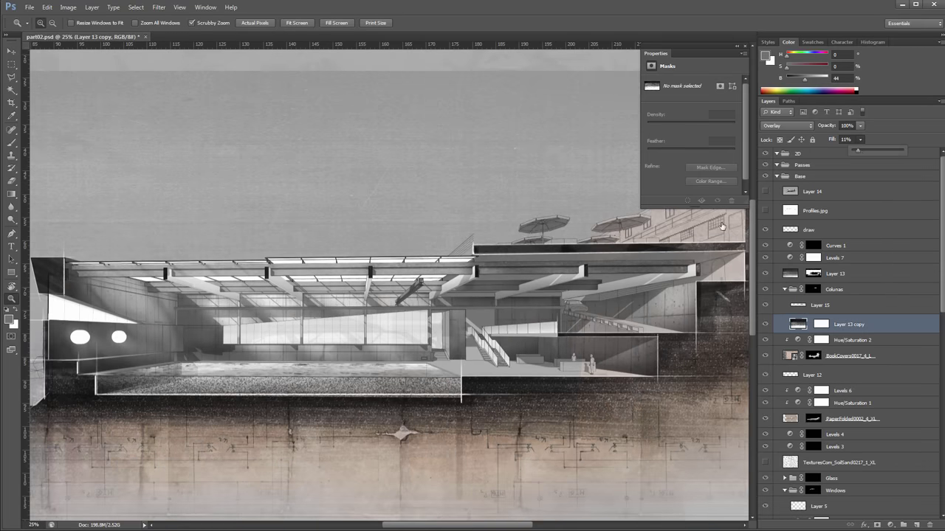
# Create a new layer above Layer 13 and choose a different brush preset for it
pyautogui.keyDown('alt'); pyautogui.click(451, 242); pyautogui.keyUp('alt')
pyautogui.keyDown('alt'); pyautogui.click(451, 242); pyautogui.keyUp('alt')
pyautogui.click(835, 274)
pyautogui.click(917, 525)
pyautogui.press('b')
pyautogui.press('F5')
pyautogui.scroll(-5, 481, 317)
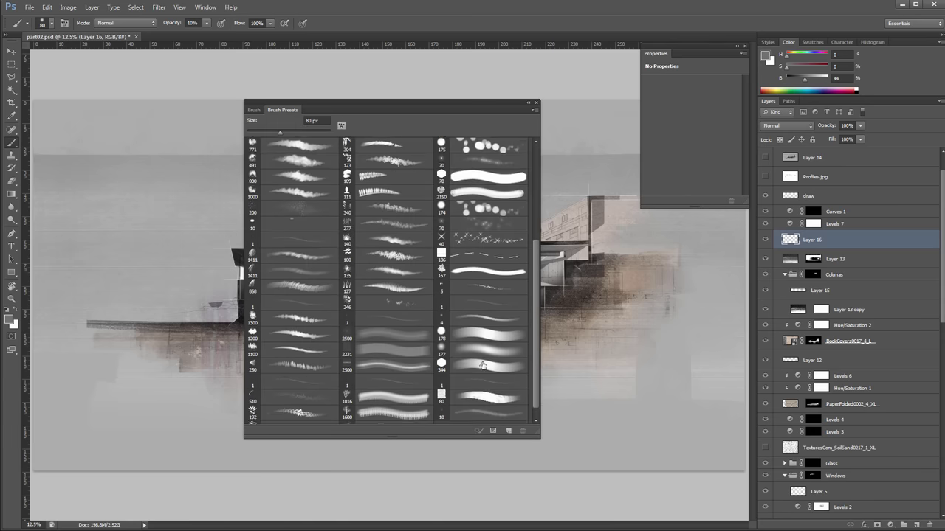
pyautogui.click(480, 365)
pyautogui.press('F5')
# Try brush strokes across the area behind the tall block and undo them
pyautogui.moveTo(608, 228)
pyautogui.mouseDown()
pyautogui.moveTo(609, 267)
pyautogui.moveTo(686, 218)
pyautogui.mouseUp()
pyautogui.hotkey('ctrl', 'z')
pyautogui.moveTo(680, 220); pyautogui.dragTo(602, 255)
pyautogui.hotkey('ctrl', 'z')
# Brush a faint dark patch behind the tall block with a 250 px black brush at 10% opacity and close the Properties panel
pyautogui.moveTo(604, 220); pyautogui.dragTo(611, 237)
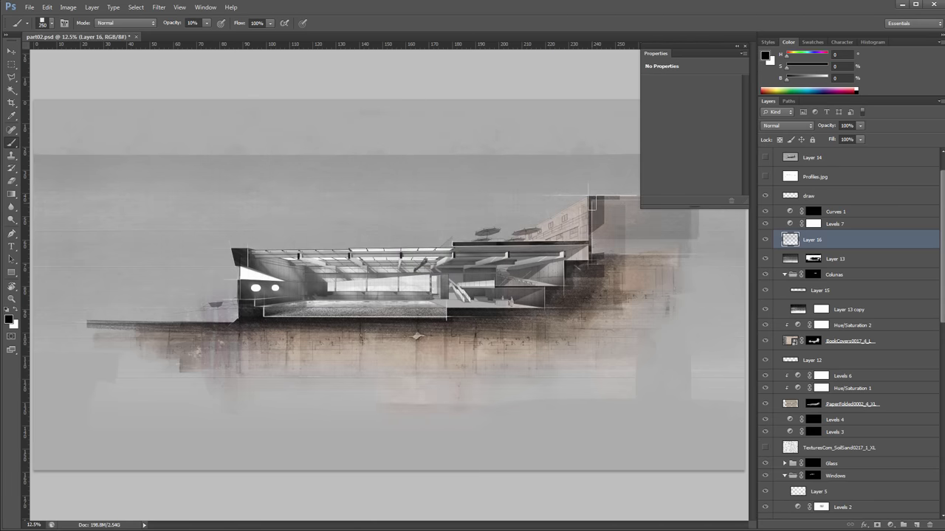
pyautogui.press('z')
pyautogui.click(570, 224)
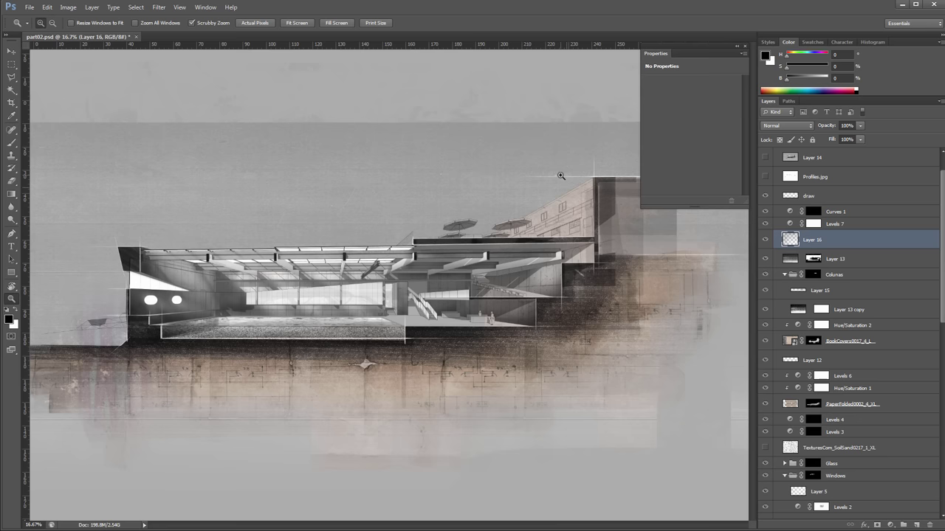
pyautogui.keyDown('alt'); pyautogui.click(524, 387); pyautogui.keyUp('alt')
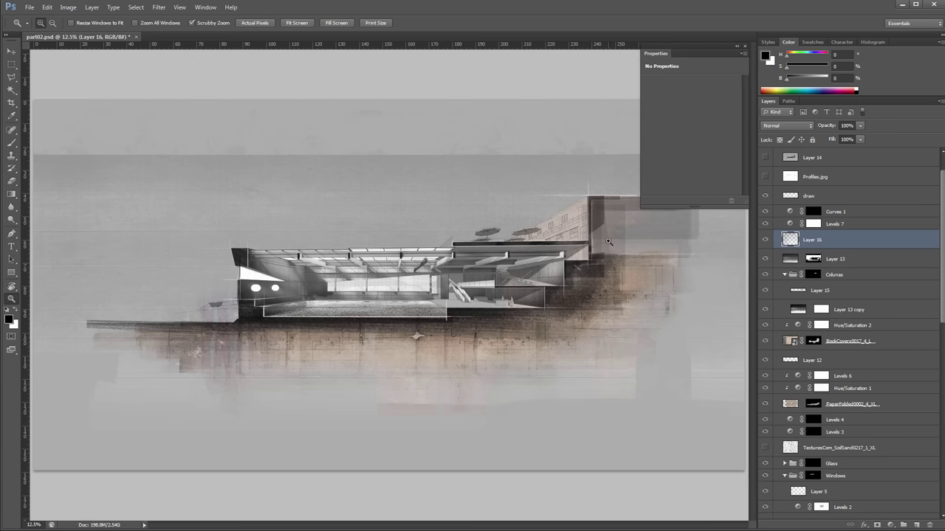
pyautogui.click(745, 45)
# Try further brush strokes on the new layer and undo them
pyautogui.click(702, 299)
pyautogui.moveTo(671, 218); pyautogui.dragTo(424, 274)
pyautogui.press('b')
pyautogui.moveTo(330, 233)
pyautogui.mouseDown()
pyautogui.moveTo(479, 234)
pyautogui.moveTo(424, 235)
pyautogui.moveTo(320, 289)
pyautogui.mouseUp()
pyautogui.hotkey('ctrl', 'z')
pyautogui.hotkey('ctrl', 'z')
pyautogui.hotkey('ctrl', 'z')
# Compare the whole illustration with Layer 13 hidden and shown
pyautogui.press('z')
pyautogui.keyDown('alt'); pyautogui.click(667, 229); pyautogui.keyUp('alt')
pyautogui.keyDown('alt'); pyautogui.click(668, 228); pyautogui.keyUp('alt')
pyautogui.click(668, 228)
pyautogui.click(842, 259)
pyautogui.click(765, 260)
pyautogui.click(764, 259)
# Brush black into Layer 13's mask along the sky's far upper corner with a large textured brush preset at 100% opacity
pyautogui.click(813, 259)
pyautogui.press('b')
pyautogui.press('F5')
pyautogui.click(295, 124)
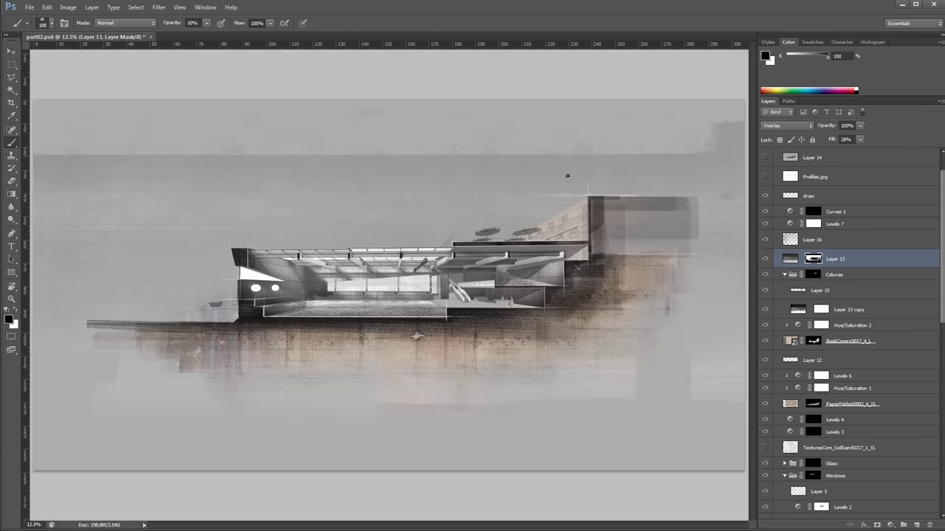
pyautogui.press('F5')
pyautogui.click(283, 110)
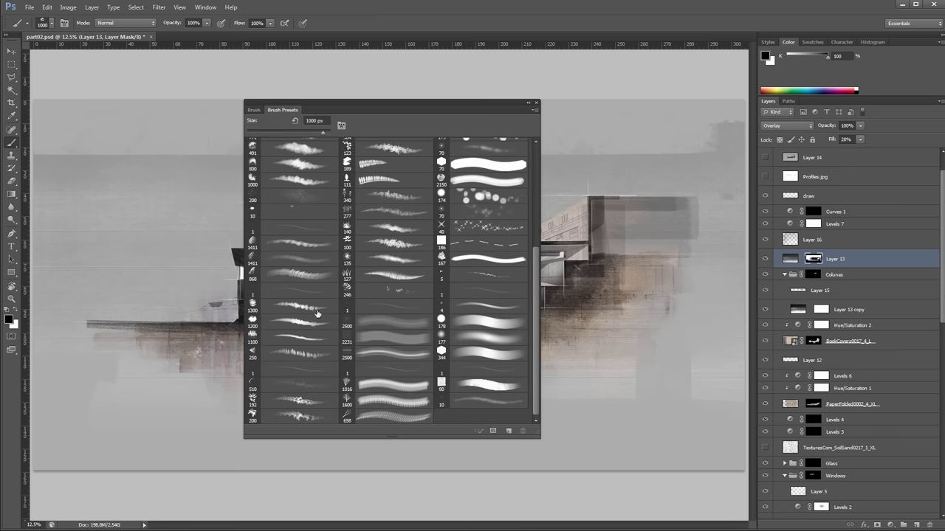
pyautogui.click(295, 305)
pyautogui.moveTo(711, 124); pyautogui.dragTo(637, 142)
# Try masking Layer 13 out of the sky above the building with the 2150 px black brush and undo it
pyautogui.click(480, 213)
pyautogui.click(487, 180)
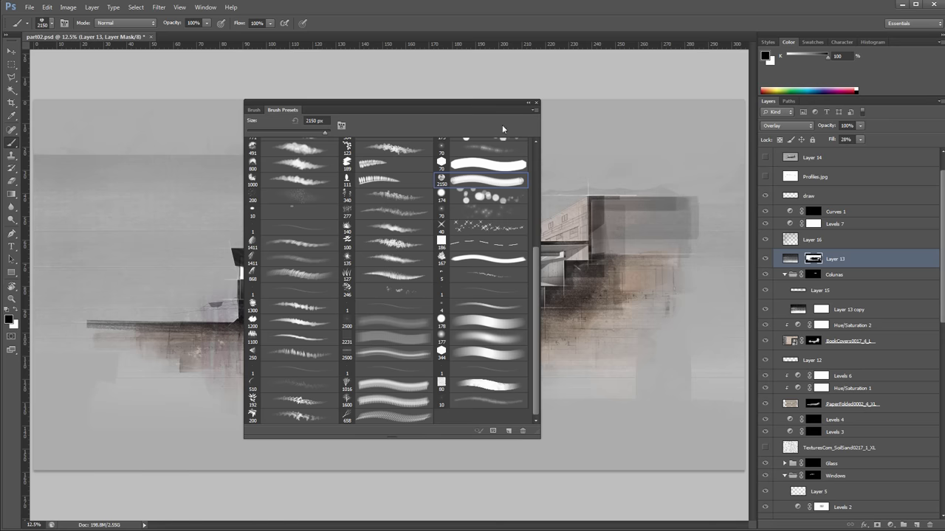
pyautogui.press('F5')
pyautogui.moveTo(338, 175); pyautogui.dragTo(309, 190)
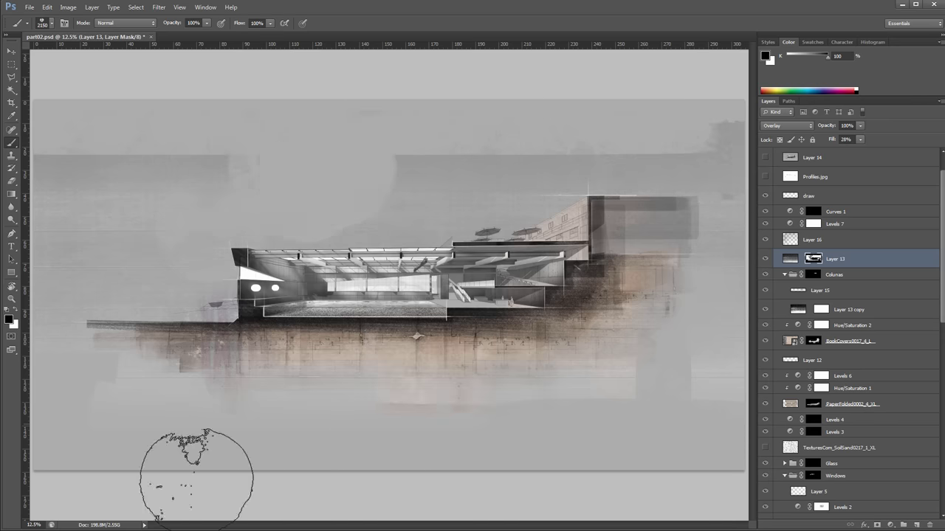
pyautogui.hotkey('ctrl', 'alt', 'z')
pyautogui.hotkey('ctrl', 'alt', 'z')
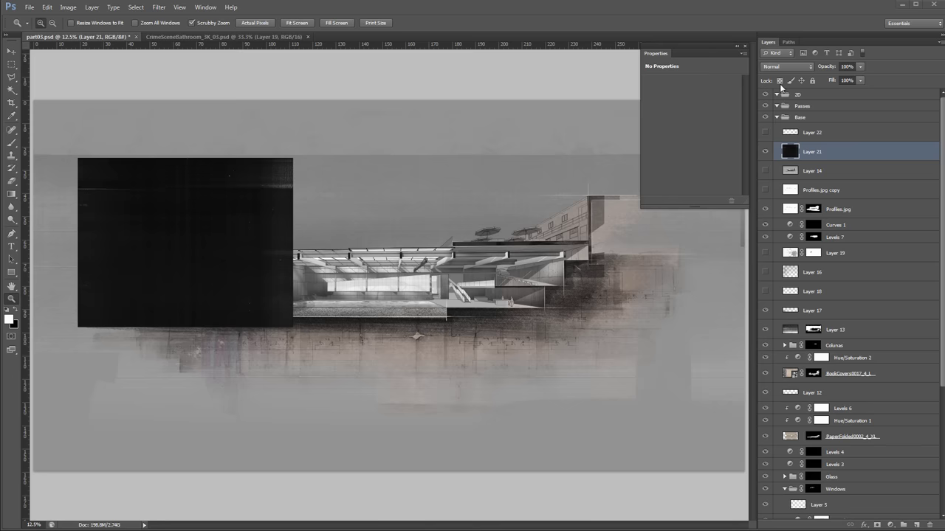
# Set Layer 21's blend mode to Screen and show Layers 19, 16 and 18
pyautogui.click(786, 66)
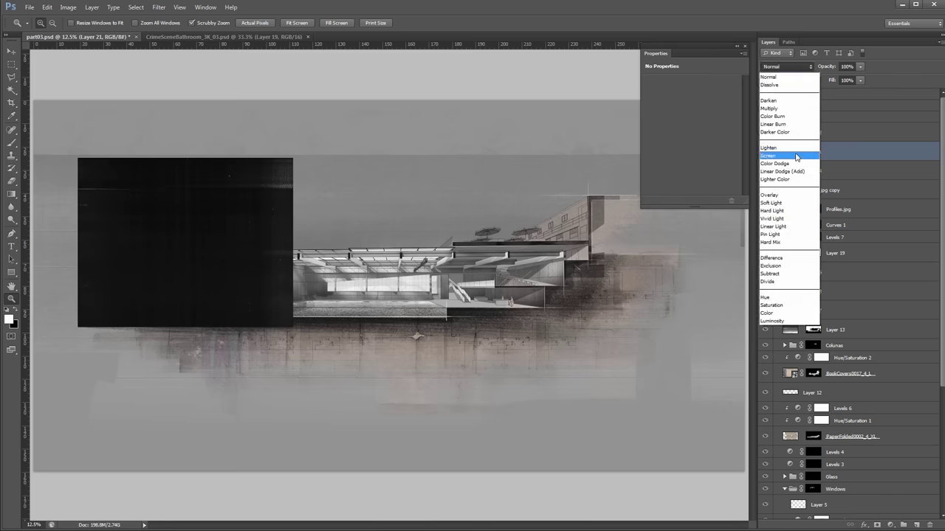
pyautogui.click(784, 157)
pyautogui.moveTo(765, 254); pyautogui.dragTo(766, 293)
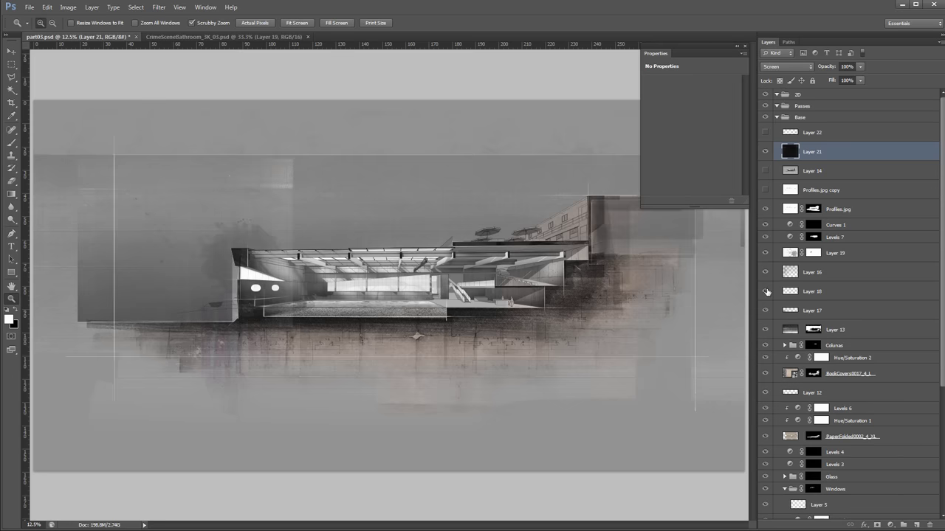
# Mark Profiles.jpg copy and Layer 14 with a yellow colour label
pyautogui.click(834, 190)
pyautogui.keyDown('shift'); pyautogui.click(835, 172); pyautogui.keyUp('shift')
pyautogui.rightClick(835, 174)
pyautogui.click(886, 465)
pyautogui.click(821, 191)
# Inspect the base render by hiding the layers from Profiles.jpg down to Levels 1, and show them again
pyautogui.click(837, 209)
pyautogui.moveTo(765, 210); pyautogui.dragTo(764, 478)
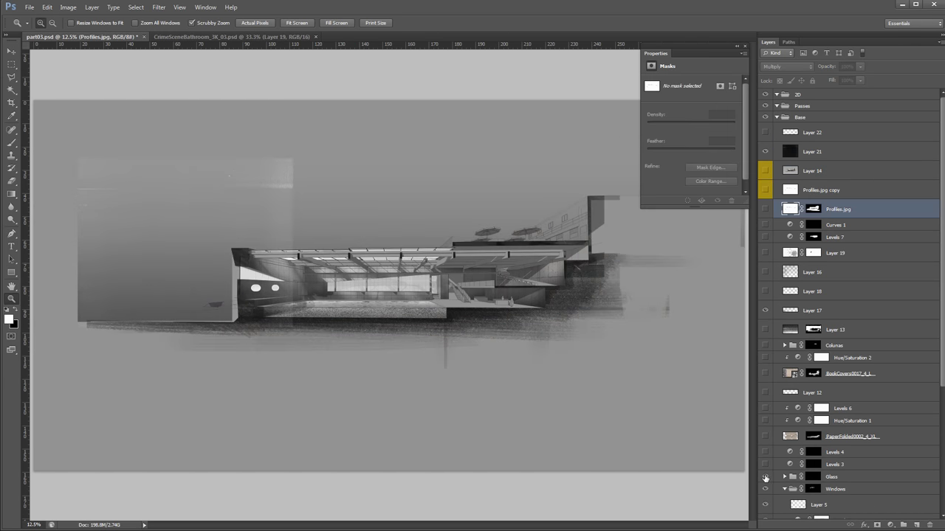
pyautogui.click(765, 490)
pyautogui.click(786, 491)
pyautogui.click(785, 490)
pyautogui.scroll(-3, 784, 473)
pyautogui.moveTo(764, 390); pyautogui.dragTo(766, 424)
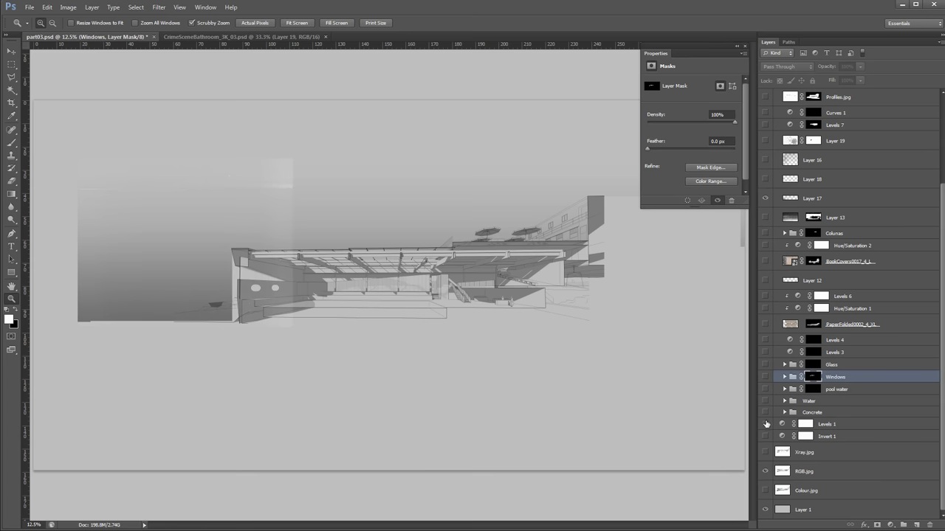
pyautogui.scroll(2, 772, 219)
pyautogui.moveTo(766, 325); pyautogui.dragTo(766, 155)
pyautogui.scroll(-2, 794, 244)
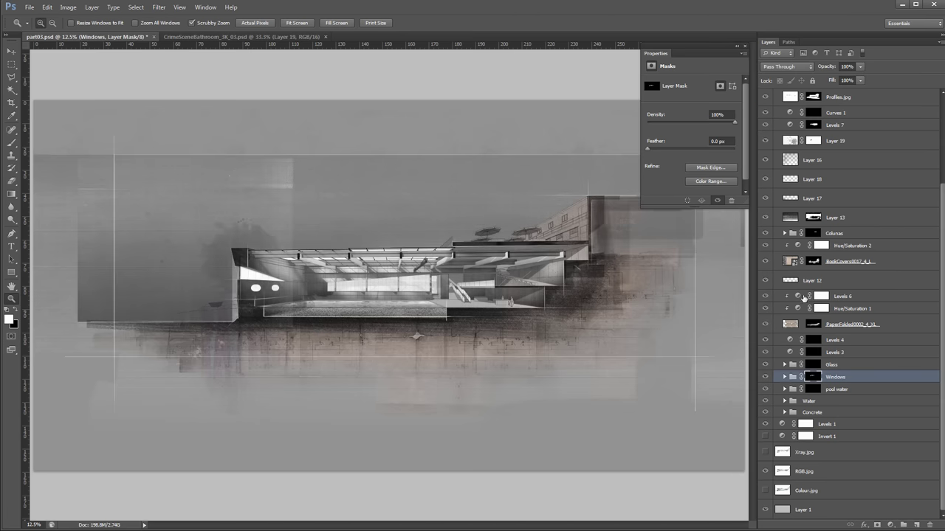
# View RGB.jpg on its own, restore the other layers and delete the hidden Invert 1 adjustment layer
pyautogui.keyDown('alt'); pyautogui.click(766, 473); pyautogui.keyUp('alt')
pyautogui.keyDown('alt'); pyautogui.click(765, 472); pyautogui.keyUp('alt')
pyautogui.click(785, 437)
pyautogui.press('Delete')
# Review the build-up by hiding the layers from Levels 1 to Profiles.jpg and revealing them progressively from the bottom up
pyautogui.click(765, 437)
pyautogui.click(765, 438)
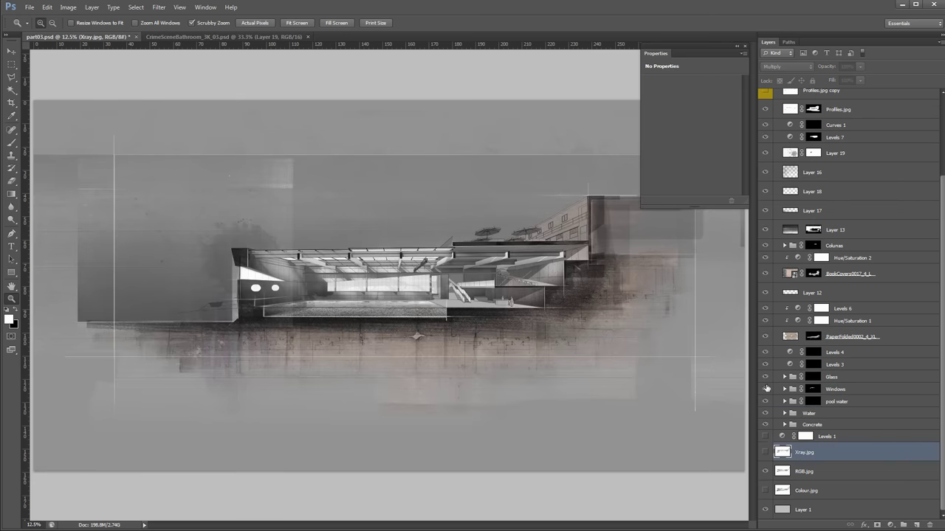
pyautogui.moveTo(765, 438); pyautogui.dragTo(764, 110)
pyautogui.click(765, 425)
pyautogui.click(765, 414)
pyautogui.click(765, 402)
pyautogui.click(766, 437)
pyautogui.click(765, 390)
pyautogui.moveTo(765, 371); pyautogui.dragTo(766, 157)
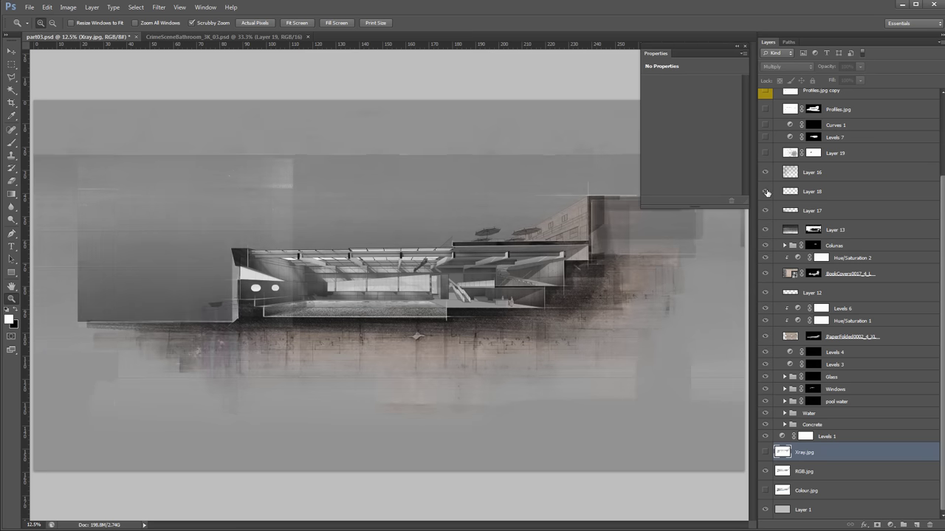
# Try to clone texture over the area just outside the left end wall on Layer 17
pyautogui.click(808, 212)
pyautogui.click(198, 301)
pyautogui.click(199, 301)
pyautogui.press('s')
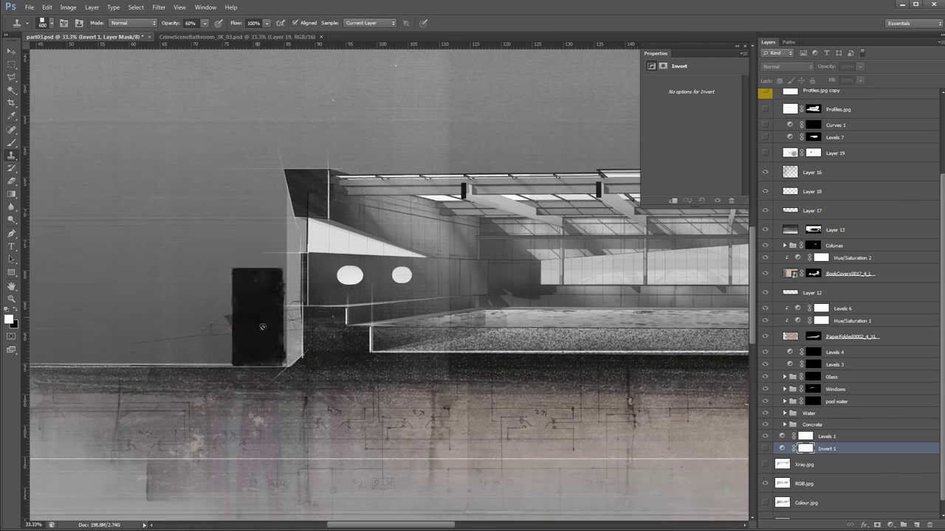
pyautogui.keyDown('alt'); pyautogui.click(266, 335); pyautogui.keyUp('alt')
pyautogui.moveTo(293, 346)
pyautogui.mouseDown()
pyautogui.moveTo(296, 299)
pyautogui.moveTo(273, 313)
pyautogui.mouseUp()
pyautogui.hotkey('ctrl', 'z')
# Reshape a tall rectangular selection of Layer 17 along the left end wall with Free Transform, and deselect
pyautogui.press('m')
pyautogui.moveTo(237, 165); pyautogui.dragTo(296, 389)
pyautogui.hotkey('ctrl', 't')
pyautogui.press('Return')
pyautogui.hotkey('ctrl', 'd')
pyautogui.moveTo(341, 276); pyautogui.dragTo(322, 277)
pyautogui.hotkey('ctrl', 'alt', 'z')
pyautogui.hotkey('ctrl', 'alt', 'z')
pyautogui.hotkey('ctrl', 't')
pyautogui.press('Return')
pyautogui.hotkey('ctrl', 'd')
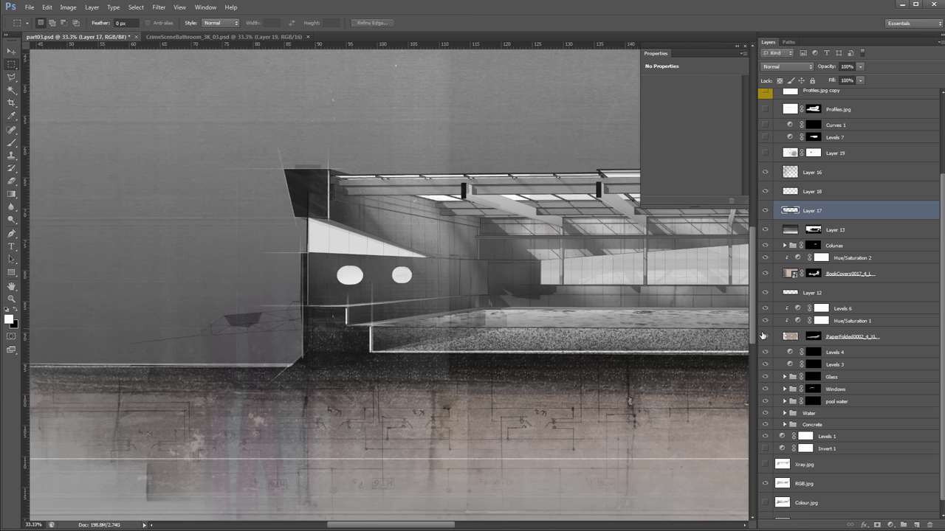
# Add a layer mask to Layer 17 and mask out its edge along the left end wall with a brush
pyautogui.click(890, 524)
pyautogui.press('b')
pyautogui.moveTo(303, 258); pyautogui.dragTo(303, 348)
pyautogui.press('z')
pyautogui.moveTo(310, 333); pyautogui.dragTo(214, 333)
pyautogui.hotkey('ctrl', '0')
# Show Layer 19, Levels 7, Curves 1 and Profiles.jpg again
pyautogui.scroll(2, 764, 158)
pyautogui.moveTo(765, 198); pyautogui.dragTo(765, 156)
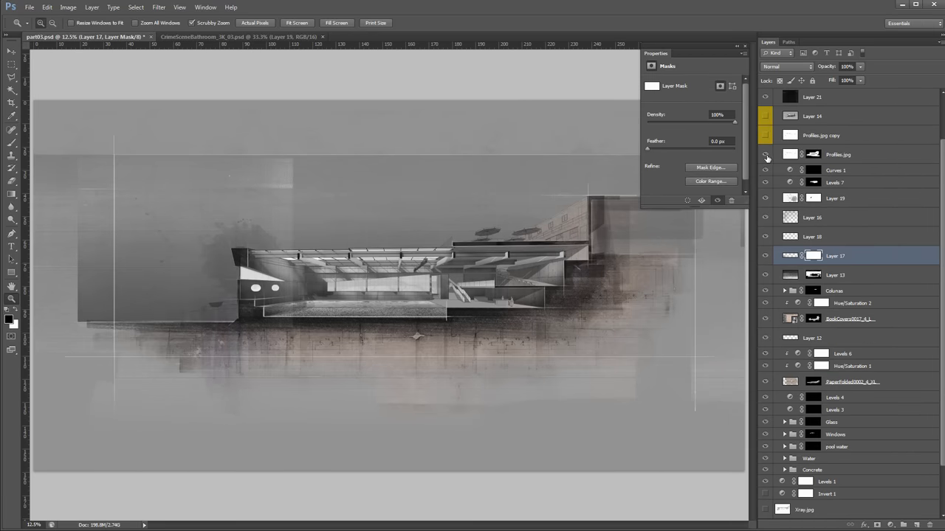
pyautogui.click(766, 156)
pyautogui.click(313, 260)
# Put Layer 21 into a new group named Paper
pyautogui.scroll(1, 820, 148)
pyautogui.click(819, 119)
pyautogui.moveTo(819, 119); pyautogui.dragTo(903, 525)
pyautogui.doubleClick(810, 112)
pyautogui.write('Paper')
pyautogui.press('Return')
# Duplicate the Layer 21 paper texture sideways across the canvas, merge the copies and set the merged layer to Screen
pyautogui.click(819, 128)
pyautogui.press('v')
pyautogui.moveTo(414, 233); pyautogui.dragTo(701, 233)
pyautogui.keyDown('shift'); pyautogui.click(817, 168); pyautogui.keyUp('shift')
pyautogui.hotkey('ctrl', 'e')
pyautogui.click(792, 67)
pyautogui.click(788, 154)
pyautogui.moveTo(430, 267); pyautogui.dragTo(422, 258)
pyautogui.press('s')
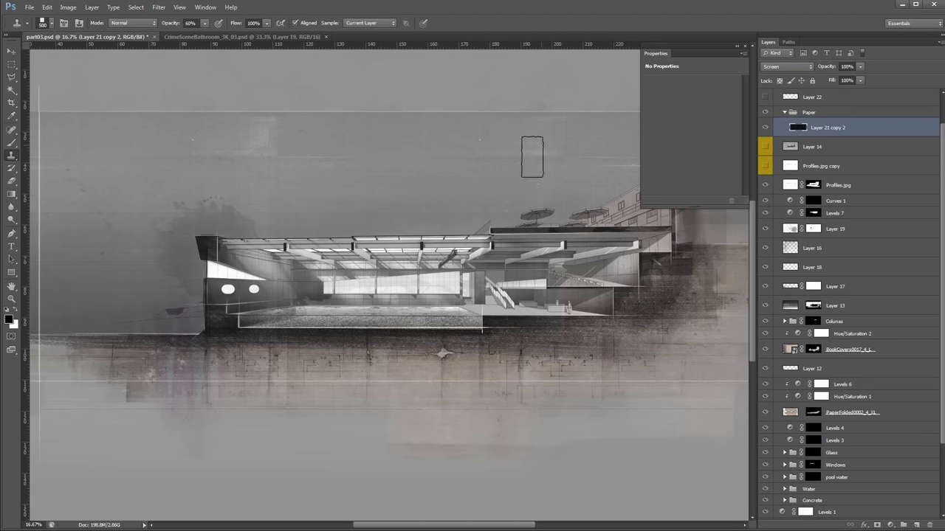
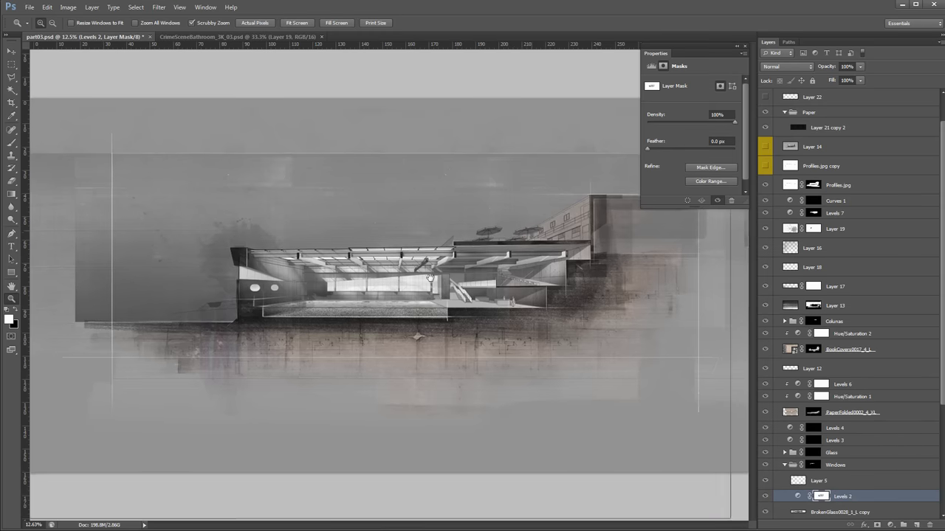
# Start a pen path around the sky, tracing the ground line and left end wall up to the roof's left corner
pyautogui.keyDown('ctrl'); pyautogui.click(188, 312); pyautogui.keyUp('ctrl')
pyautogui.keyDown('ctrl'); pyautogui.click(186, 314); pyautogui.keyUp('ctrl')
pyautogui.press('p')
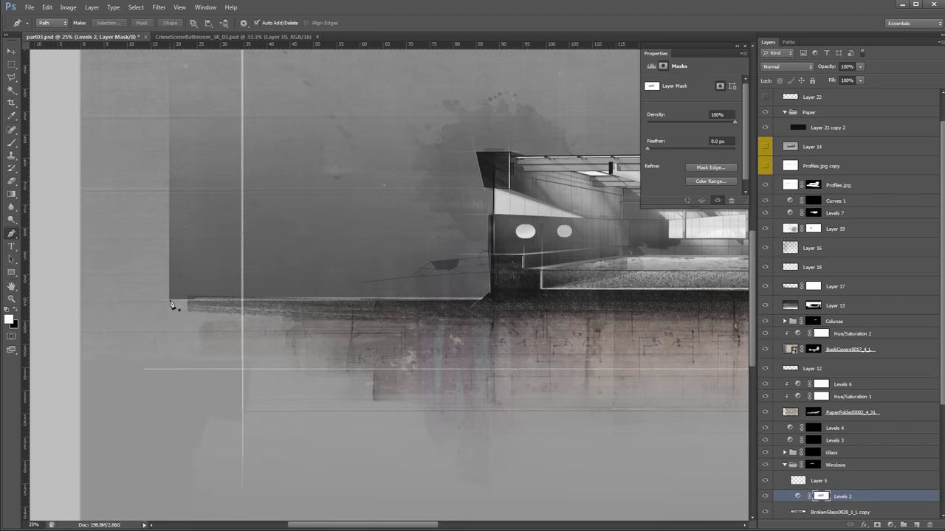
pyautogui.scroll(4, 491, 217)
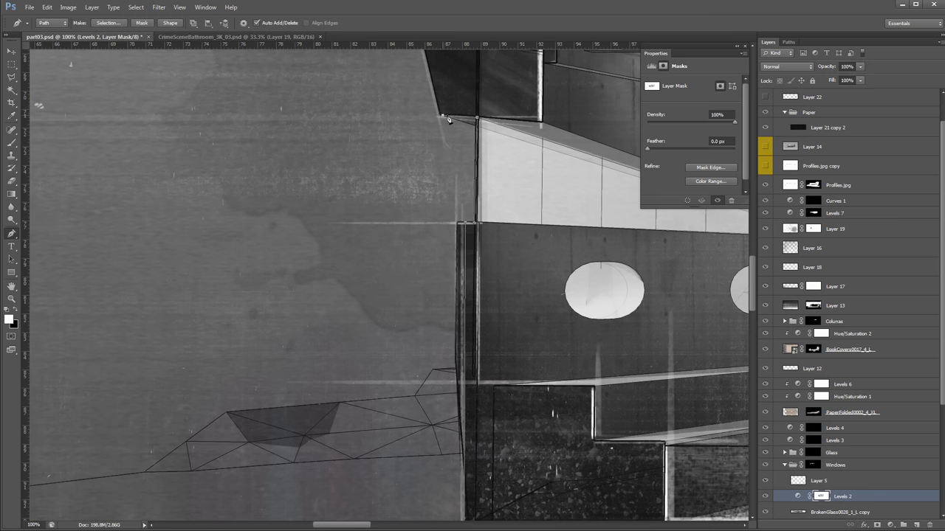
pyautogui.moveTo(445, 118); pyautogui.dragTo(431, 339)
pyautogui.click(394, 196)
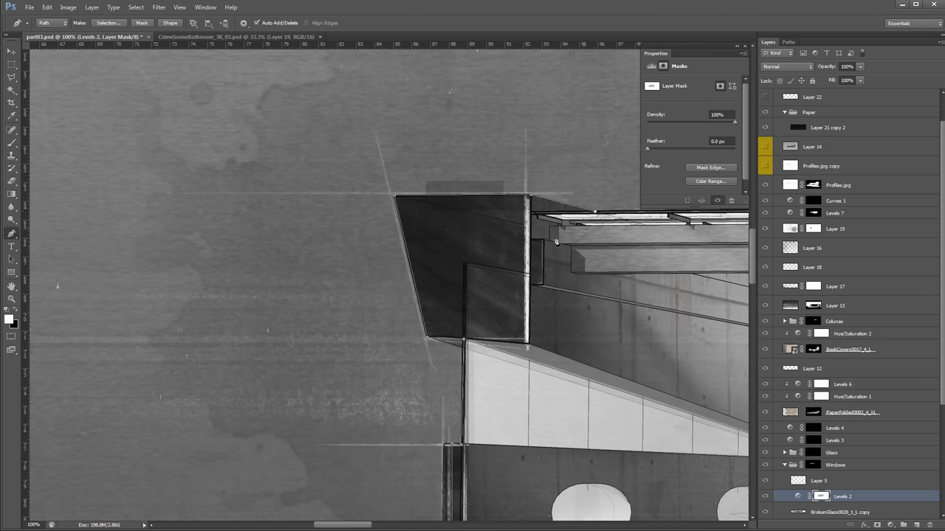
# Continue the sky path along the top of the glazed roof to the dark roof slab beside the parasols
pyautogui.hotkey('ctrl', 'alt', 'z')
pyautogui.press('z')
pyautogui.hotkey('ctrl', 'shift', 'z')
pyautogui.moveTo(631, 294); pyautogui.dragTo(230, 304)
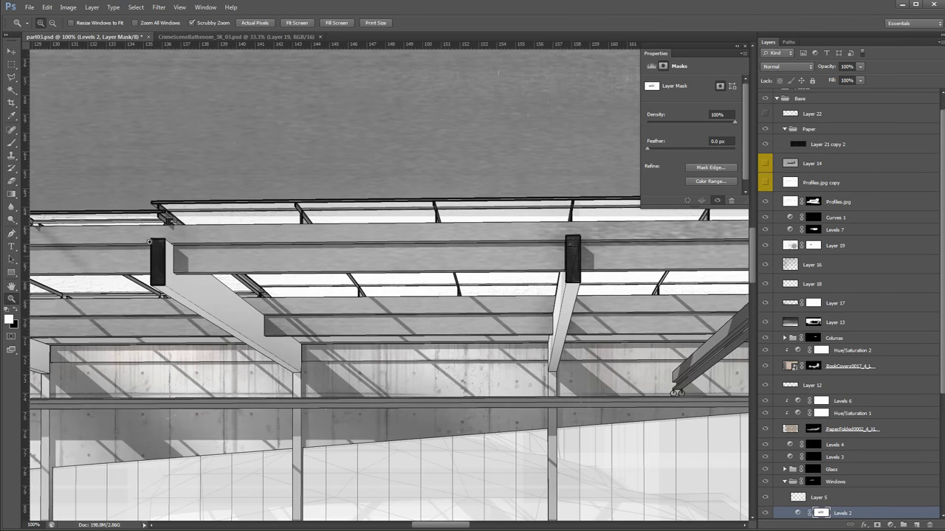
pyautogui.press('p')
pyautogui.moveTo(423, 226); pyautogui.dragTo(153, 221)
pyautogui.press('z')
pyautogui.click(375, 161)
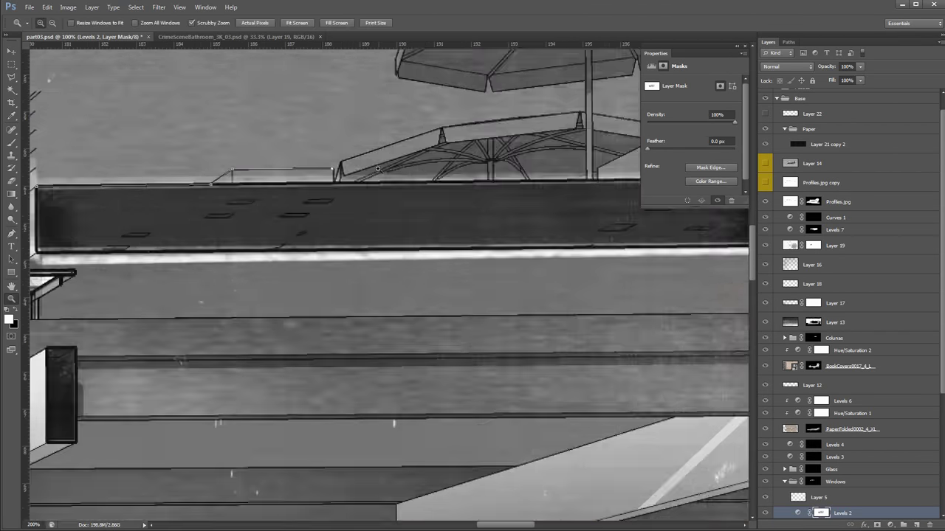
# Trace the sky path around the lower parasol and the left side of the upper parasol in the first pair
pyautogui.press('p')
pyautogui.click(235, 291)
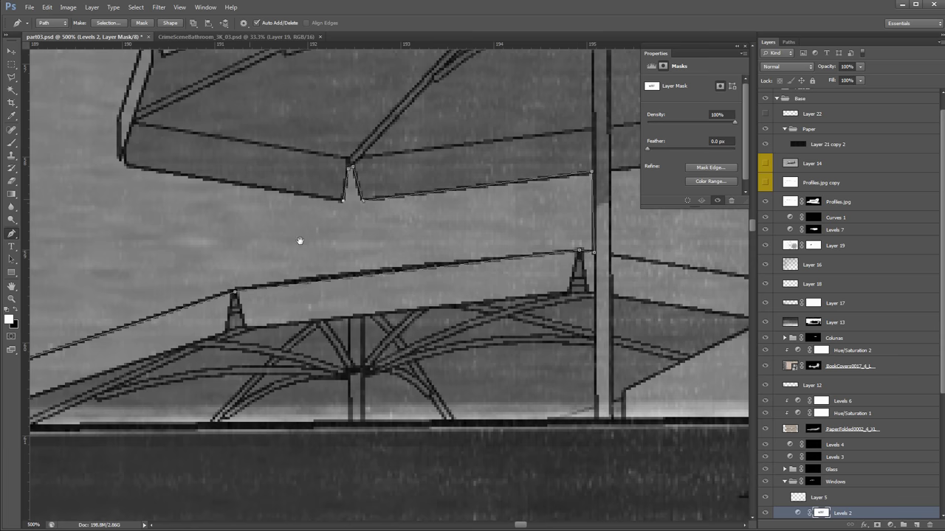
pyautogui.moveTo(300, 241); pyautogui.dragTo(465, 384)
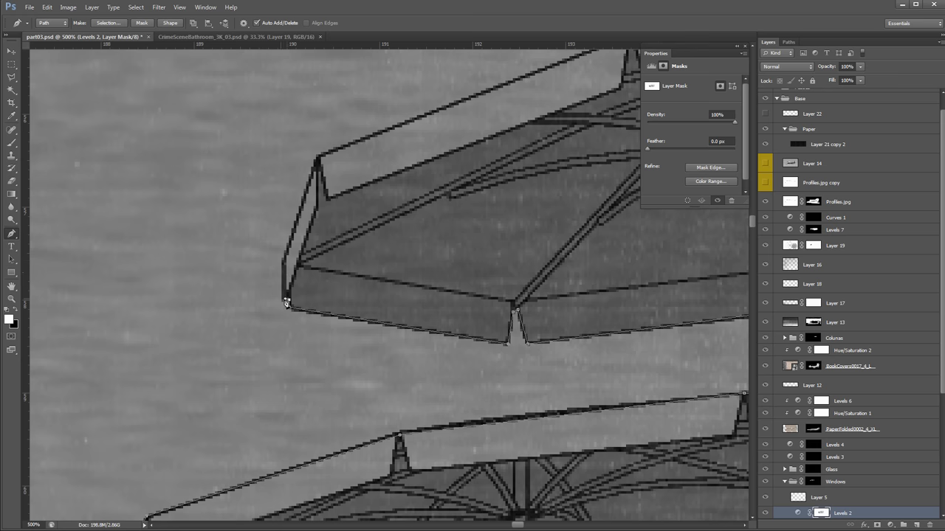
pyautogui.moveTo(318, 273); pyautogui.dragTo(315, 394)
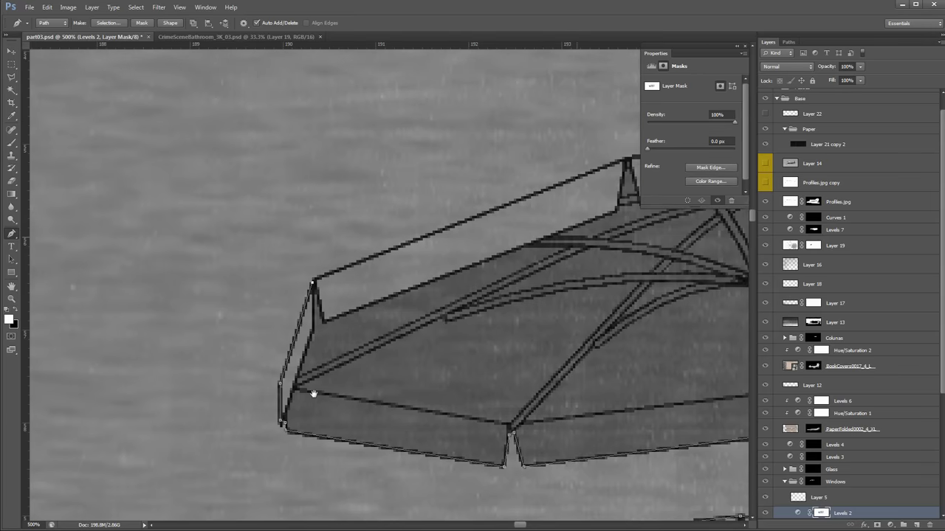
pyautogui.click(317, 279)
pyautogui.moveTo(629, 181); pyautogui.dragTo(291, 353)
pyautogui.click(294, 331)
# Trace the sky path over the top, right end and scalloped underside of the first pair's upper parasol
pyautogui.moveTo(723, 276); pyautogui.dragTo(395, 302)
pyautogui.click(387, 297)
pyautogui.click(633, 344)
pyautogui.moveTo(638, 407); pyautogui.dragTo(564, 275)
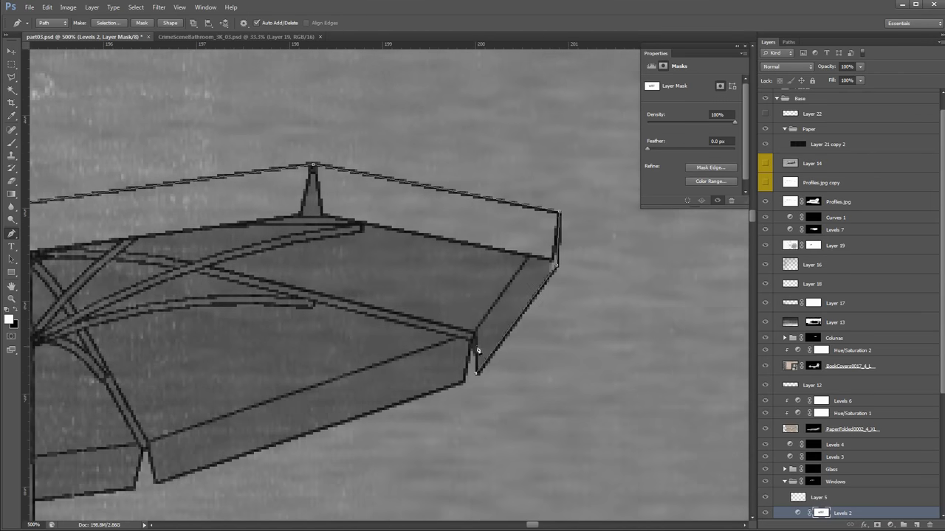
pyautogui.click(464, 383)
pyautogui.moveTo(156, 485); pyautogui.dragTo(365, 348)
pyautogui.click(364, 348)
pyautogui.click(357, 315)
pyautogui.click(349, 318)
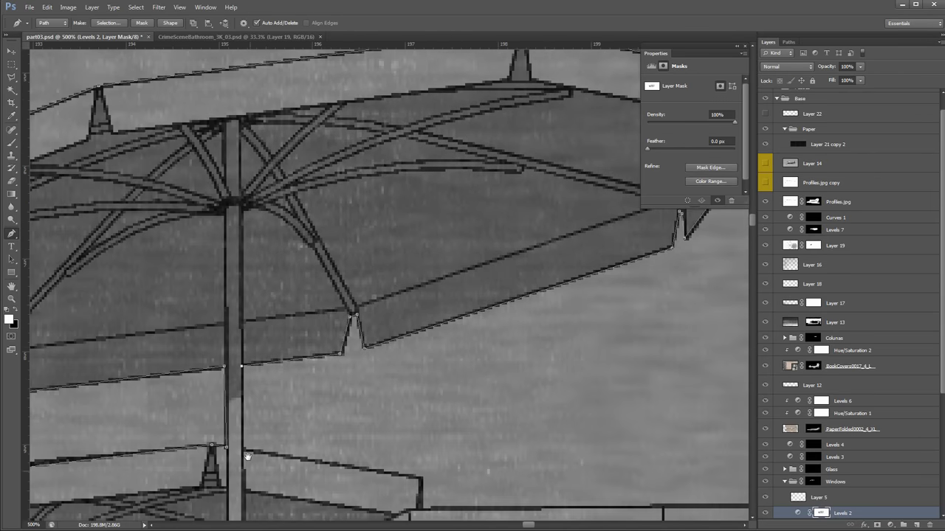
# Carry the sky path past the first parasol's pole and along the lower canopy of the second pair
pyautogui.moveTo(248, 456); pyautogui.dragTo(236, 333)
pyautogui.click(232, 324)
pyautogui.moveTo(686, 413); pyautogui.dragTo(352, 387)
pyautogui.moveTo(680, 317); pyautogui.dragTo(345, 363)
pyautogui.click(239, 400)
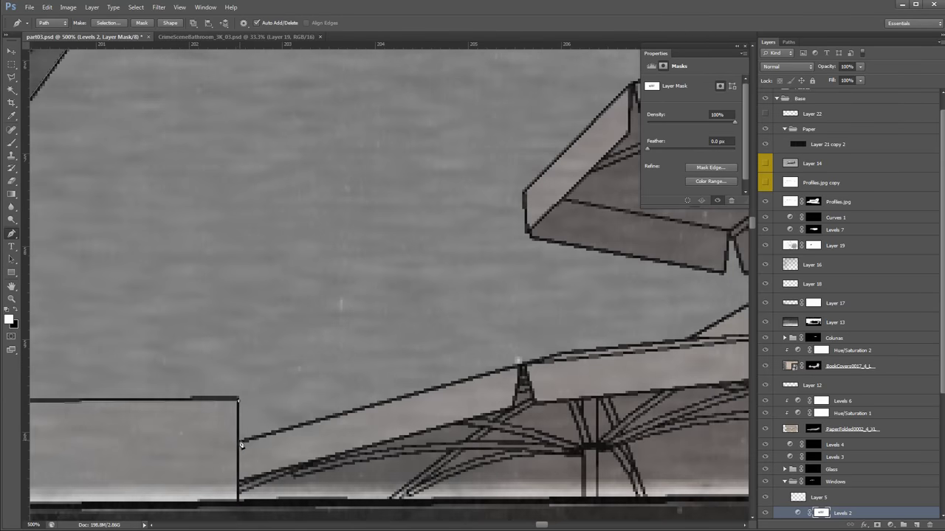
pyautogui.click(562, 353)
pyautogui.moveTo(708, 344); pyautogui.dragTo(556, 352)
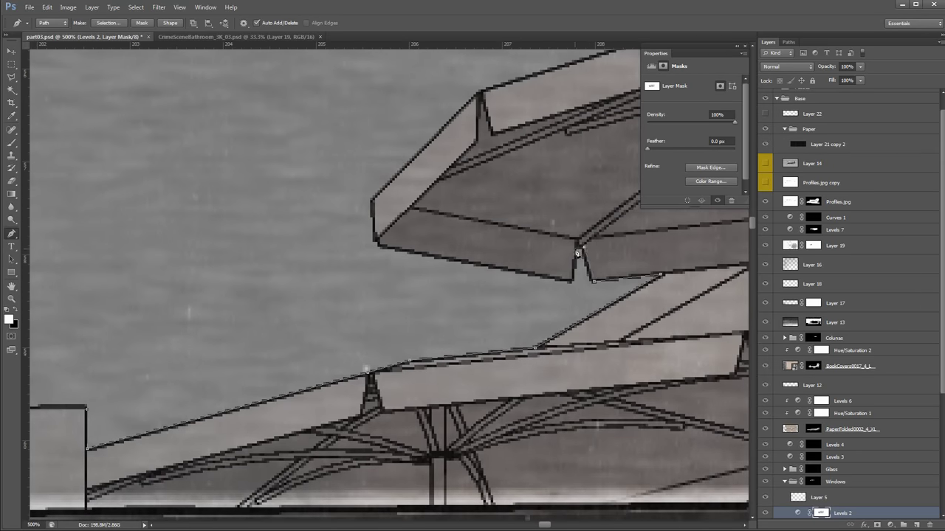
# Trace the sky path around the second pair's upper parasol and up the sloping facade to the right block's corner
pyautogui.click(375, 200)
pyautogui.moveTo(480, 104); pyautogui.dragTo(401, 241)
pyautogui.click(401, 230)
pyautogui.moveTo(679, 237); pyautogui.dragTo(337, 354)
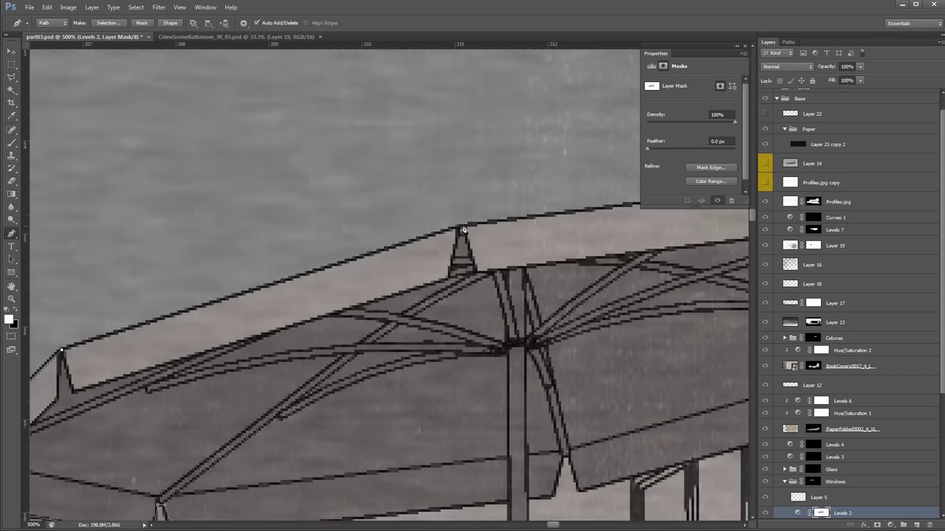
pyautogui.click(460, 227)
pyautogui.moveTo(694, 258); pyautogui.dragTo(314, 315)
pyautogui.click(493, 229)
pyautogui.moveTo(649, 237); pyautogui.dragTo(256, 394)
pyautogui.moveTo(664, 221); pyautogui.dragTo(412, 350)
pyautogui.click(432, 250)
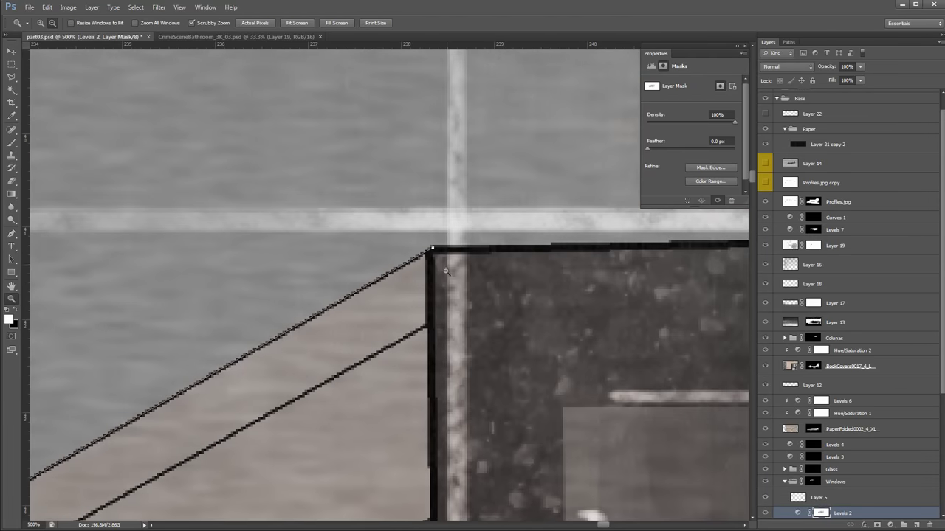
# Extend the sky path along the top of the right block and up to the long horizontal guide line
pyautogui.keyDown('alt'); pyautogui.click(452, 288); pyautogui.keyUp('alt')
pyautogui.moveTo(608, 298); pyautogui.dragTo(352, 305)
pyautogui.click(698, 294)
pyautogui.keyDown('alt'); pyautogui.click(710, 296); pyautogui.keyUp('alt')
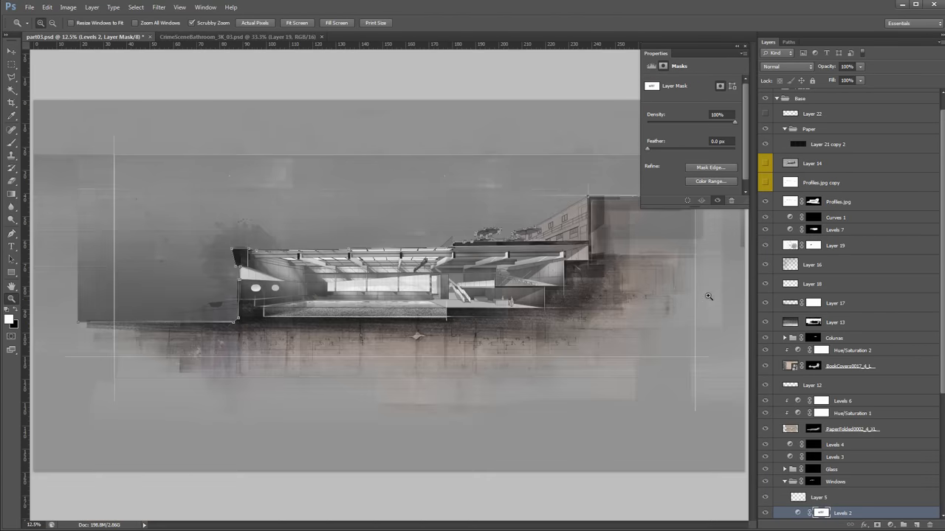
pyautogui.keyDown('ctrl'); pyautogui.click(695, 235); pyautogui.keyUp('ctrl')
pyautogui.moveTo(698, 232); pyautogui.dragTo(585, 358)
pyautogui.press('\\')
pyautogui.press('\\')
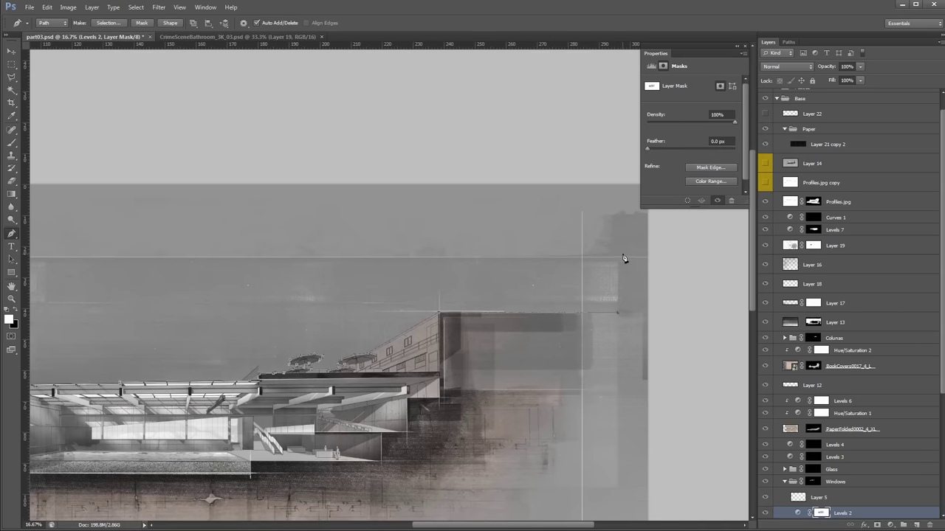
pyautogui.click(621, 257)
# Complete the sky path around the upper and left limits of the sky and convert it into a selection
pyautogui.moveTo(86, 323); pyautogui.dragTo(653, 295)
pyautogui.moveTo(440, 304); pyautogui.dragTo(133, 304)
pyautogui.scroll(-1, 474, 276)
pyautogui.scroll(1, 325, 306)
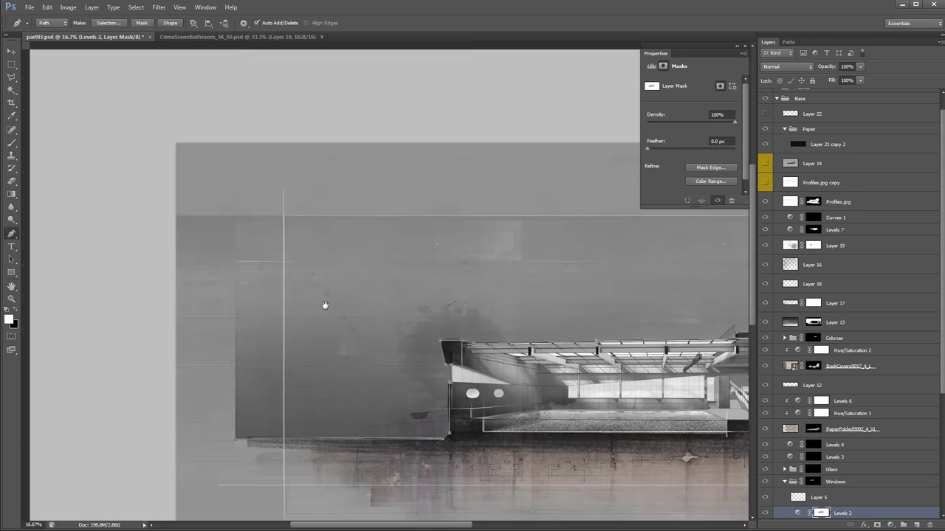
pyautogui.press('z')
pyautogui.keyDown('alt'); pyautogui.click(309, 389); pyautogui.keyUp('alt')
pyautogui.press('p')
pyautogui.click(121, 23)
pyautogui.press('Return')
# Create a group named Sky below Profiles.jpg and mask it with the sky selection
pyautogui.click(849, 241)
pyautogui.click(849, 220)
pyautogui.click(903, 526)
pyautogui.doubleClick(816, 218)
pyautogui.write('Sky')
pyautogui.press('Return')
pyautogui.click(877, 526)
# Add a new layer inside the Sky group and set its blend mode to Multiply
pyautogui.click(916, 525)
pyautogui.click(843, 240)
pyautogui.press('b')
pyautogui.click(786, 67)
pyautogui.click(782, 99)
# Try shading the sky with gradients on the new Multiply layer
pyautogui.click(426, 293)
pyautogui.press('g')
pyautogui.moveTo(412, 336); pyautogui.dragTo(409, 251)
pyautogui.moveTo(460, 344); pyautogui.dragTo(494, 163)
pyautogui.hotkey('ctrl', 'z')
# Brush dark shading into the outer parts of the sky on Layer 23 with a 1400 px brush at 10% opacity
pyautogui.press('b')
pyautogui.press(']')
pyautogui.press(']')
pyautogui.press(']')
pyautogui.press(']')
pyautogui.moveTo(429, 258); pyautogui.dragTo(177, 285)
pyautogui.hotkey('ctrl', 'z')
pyautogui.press('1')
pyautogui.moveTo(85, 273); pyautogui.dragTo(329, 275)
pyautogui.hotkey('ctrl', 'z')
pyautogui.moveTo(513, 202); pyautogui.dragTo(685, 194)
pyautogui.click(737, 47)
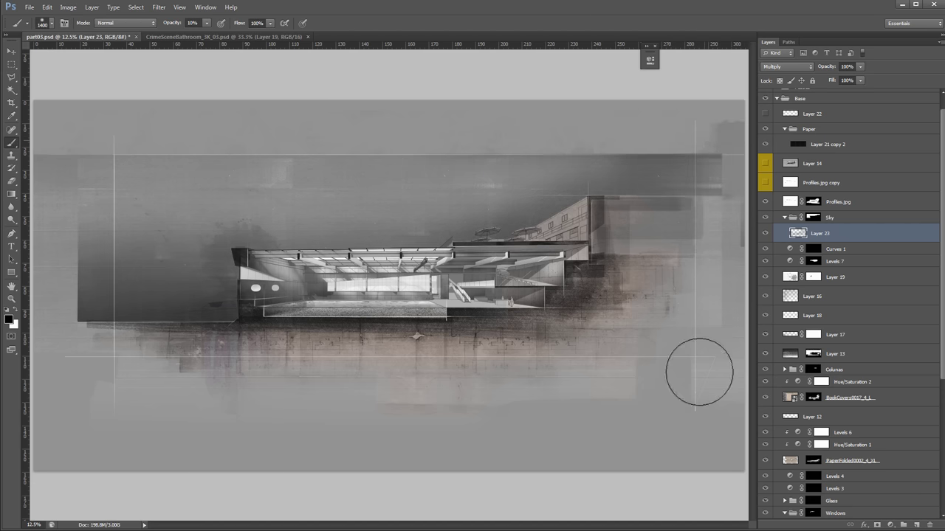
pyautogui.press('x')
pyautogui.press('0')
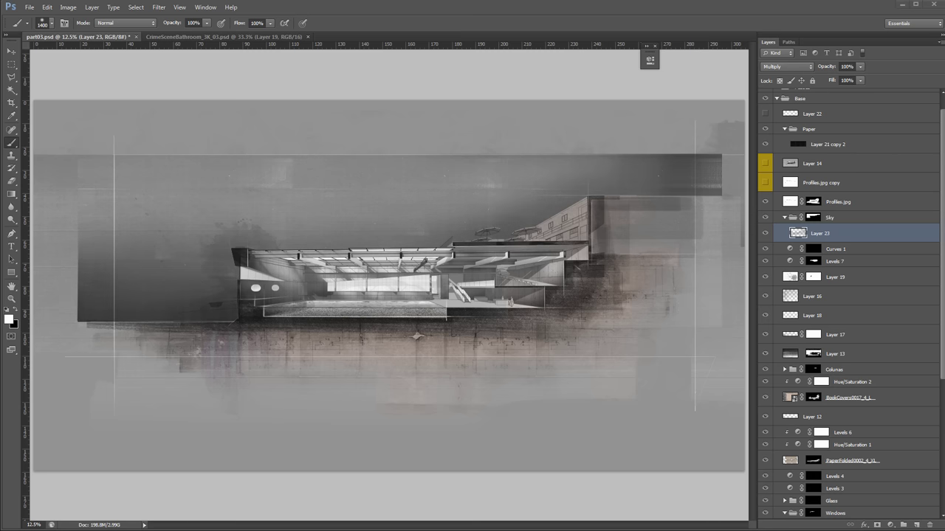
# Switch to Adobe Bridge and browse the Organise folder for a sky photo
pyautogui.hotkey('alt', 'Tab')
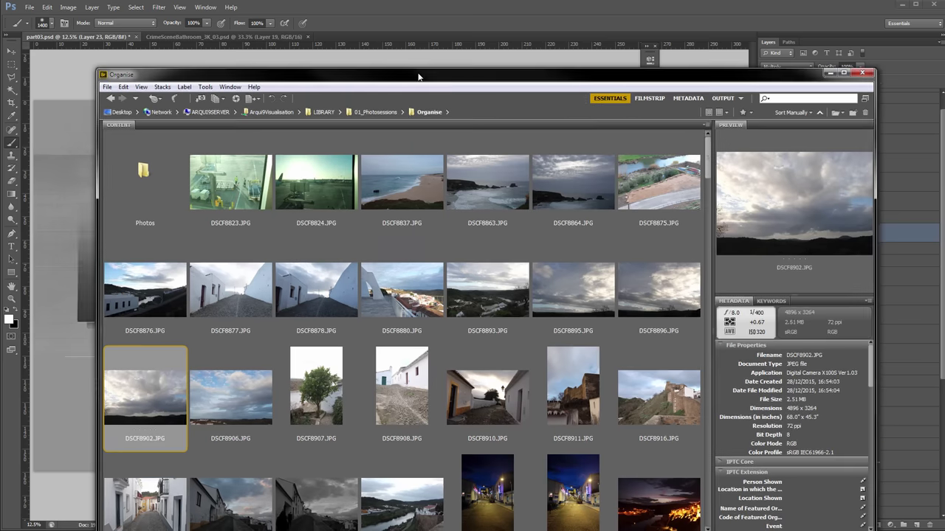
pyautogui.click(511, 291)
pyautogui.scroll(-10, 517, 303)
pyautogui.click(495, 262)
pyautogui.moveTo(617, 60); pyautogui.dragTo(618, 59)
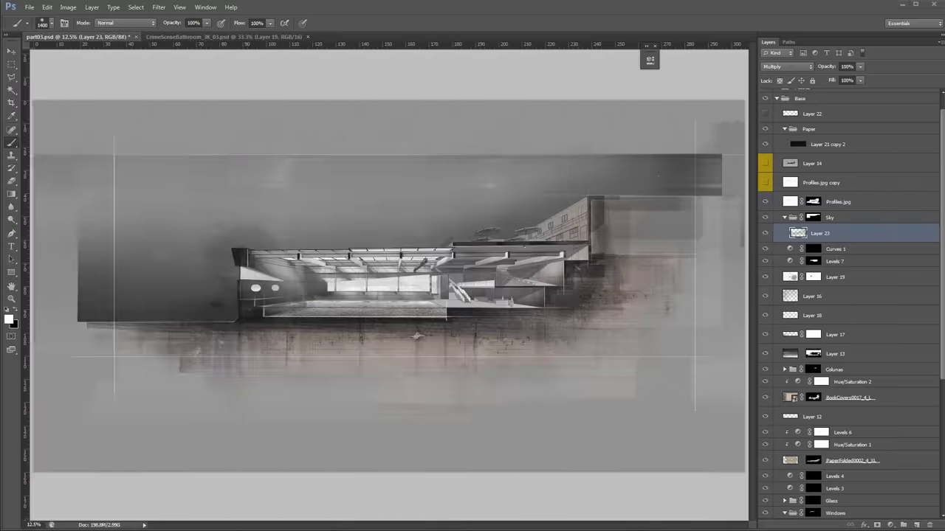
# Try placing the sky photo DSCF8902 in the Sky group, scaled to about 106% wide and 86% high, behind the building section
pyautogui.moveTo(592, 417); pyautogui.dragTo(598, 251)
pyautogui.moveTo(190, 251); pyautogui.dragTo(100, 329)
pyautogui.moveTo(371, 152); pyautogui.dragTo(374, 101)
pyautogui.moveTo(599, 215); pyautogui.dragTo(524, 216)
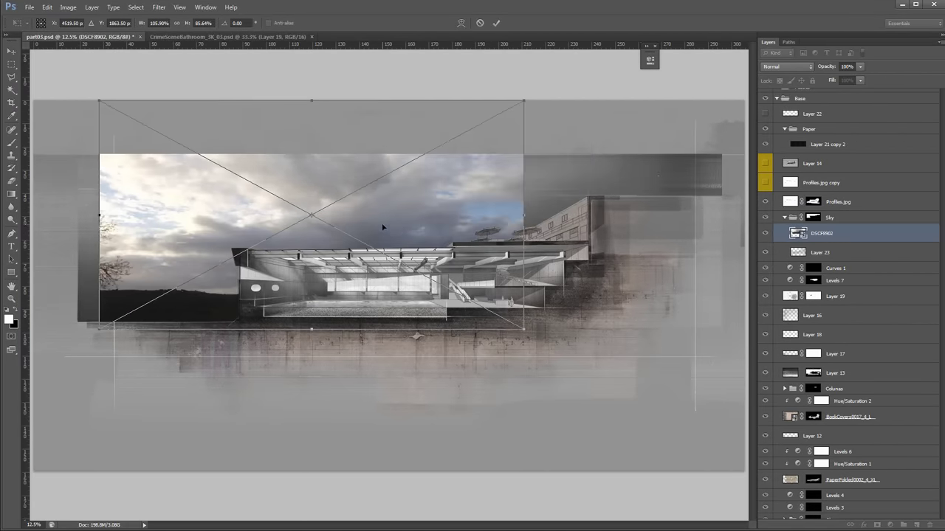
pyautogui.moveTo(384, 228); pyautogui.dragTo(472, 243)
pyautogui.press('Return')
# Try blend modes such as Lighten, Hard Mix and Hue on the DSCF8902 sky photo
pyautogui.click(787, 66)
pyautogui.click(782, 109)
pyautogui.press('Down')
pyautogui.press('Down')
pyautogui.press('Down')
pyautogui.press('Down')
pyautogui.press('Down')
pyautogui.press('Down')
pyautogui.press('Down')
pyautogui.press('Down')
pyautogui.press('Down')
pyautogui.press('Down')
pyautogui.press('Down')
pyautogui.press('Down')
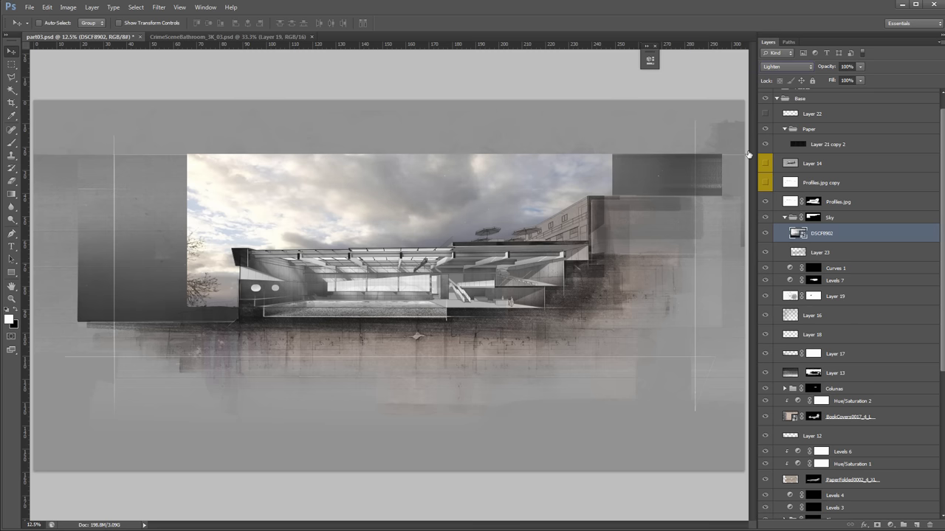
pyautogui.press('Down')
pyautogui.press('Down')
pyautogui.press('Down')
pyautogui.press('Down')
pyautogui.press('Down')
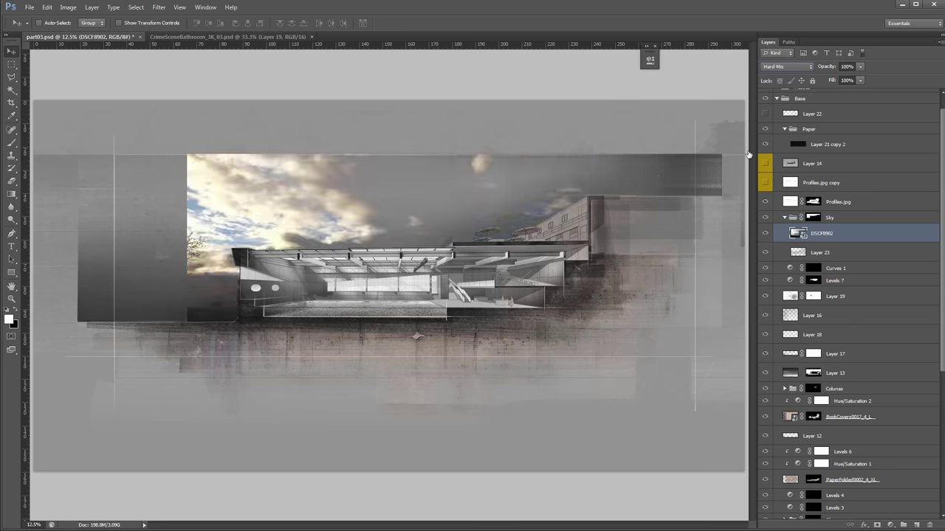
pyautogui.press('Down')
pyautogui.press('Down')
pyautogui.press('Down')
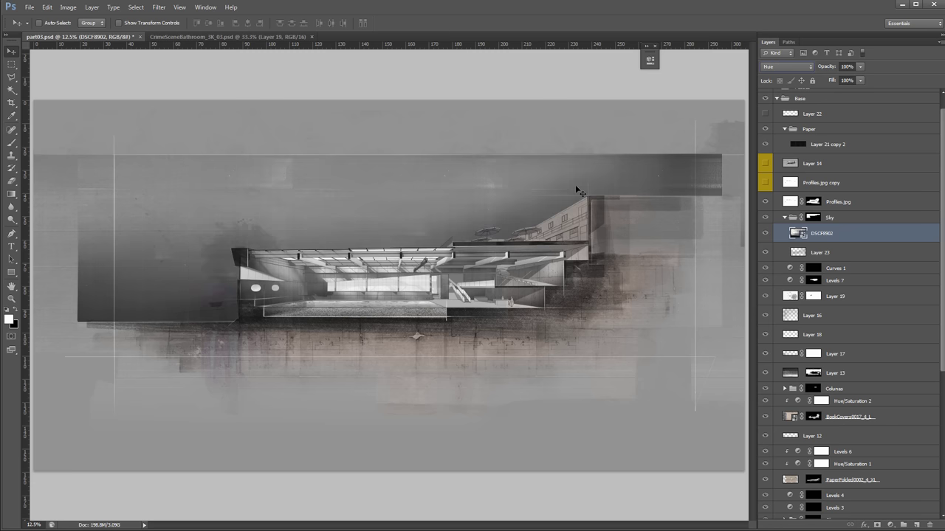
pyautogui.hotkey('alt', '[')
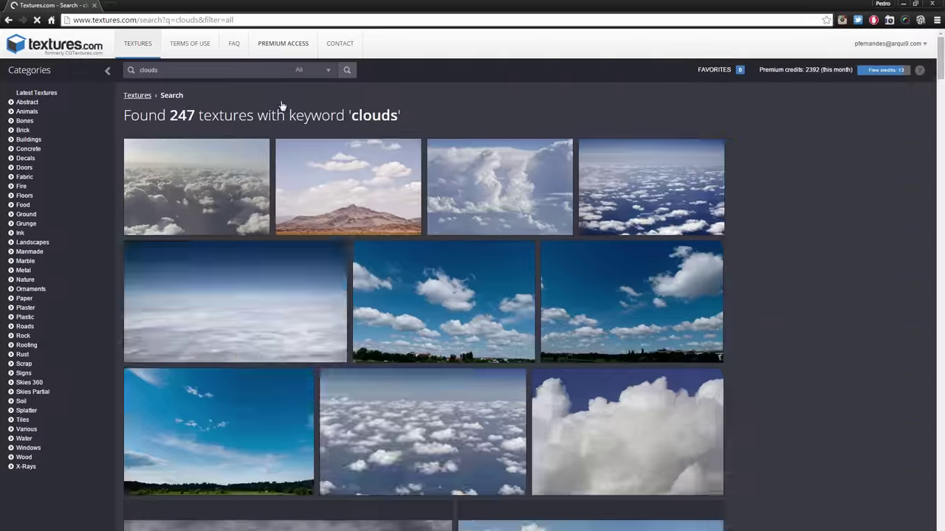
# Pick a cloud photo from the textures.com search results and place Skies0314_L, scaled to cover the sky, above Layer 23
pyautogui.scroll(-10, 516, 295)
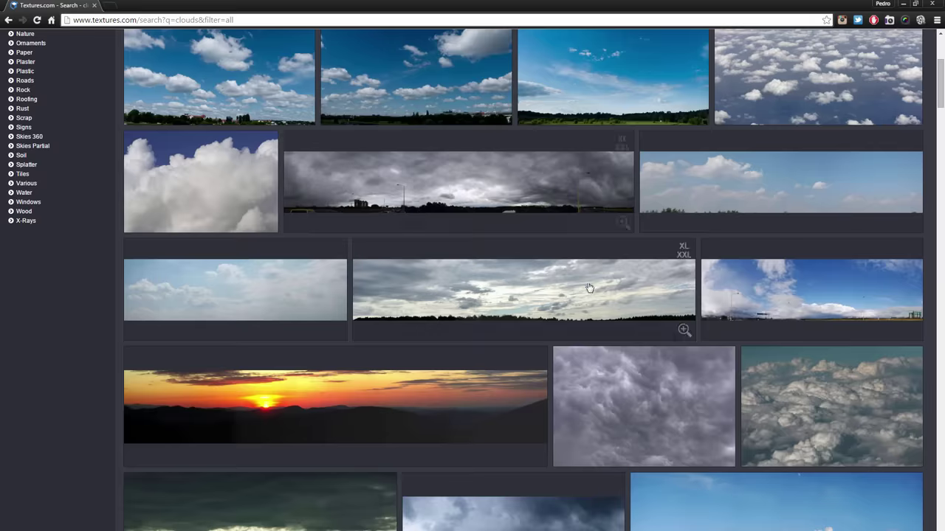
pyautogui.click(833, 361)
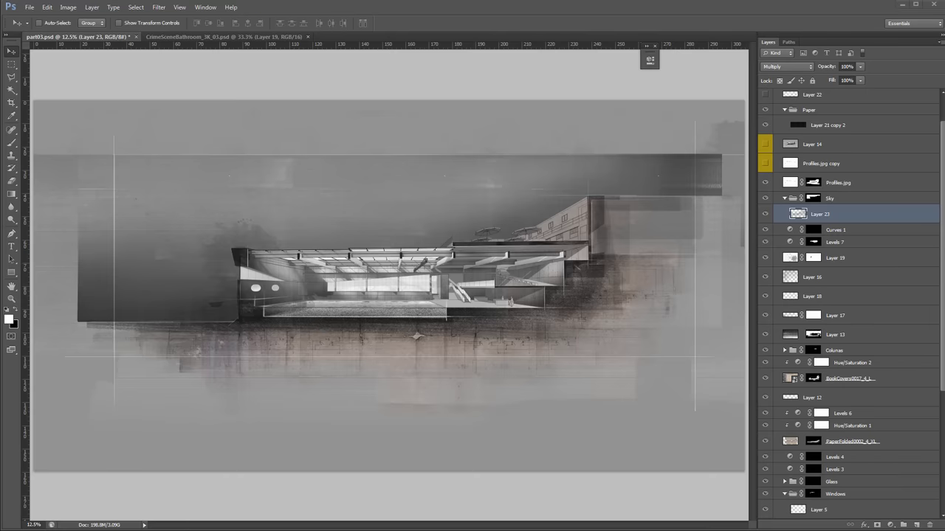
pyautogui.moveTo(636, 262); pyautogui.dragTo(370, 257)
pyautogui.press('Return')
pyautogui.hotkey('ctrl', 't')
pyautogui.moveTo(435, 156); pyautogui.dragTo(659, 65)
pyautogui.press('Return')
# Rasterize the Skies0314_L cloud layer and desaturate it with Hue/Saturation
pyautogui.rightClick(849, 216)
pyautogui.click(864, 314)
pyautogui.hotkey('ctrl', 'u')
pyautogui.moveTo(657, 184); pyautogui.dragTo(608, 185)
pyautogui.click(779, 112)
# Set the Skies0314_L layer's blend mode to Lighter Color and reduce its fill
pyautogui.click(787, 67)
pyautogui.click(786, 99)
pyautogui.press('Down')
pyautogui.press('Down')
pyautogui.press('Down')
pyautogui.press('Down')
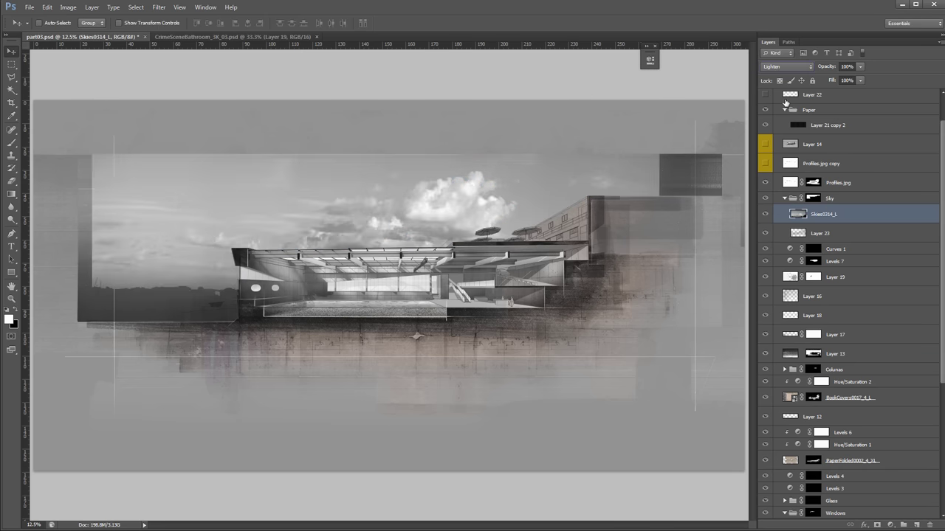
pyautogui.hotkey('shift', '+')
pyautogui.hotkey('shift', '+')
pyautogui.hotkey('shift', '+')
pyautogui.moveTo(838, 93); pyautogui.dragTo(834, 93)
# Darken the cloud photo's midtones with Levels, setting the midtone input to 0.63
pyautogui.hotkey('ctrl', 'l')
pyautogui.moveTo(750, 408); pyautogui.dragTo(767, 409)
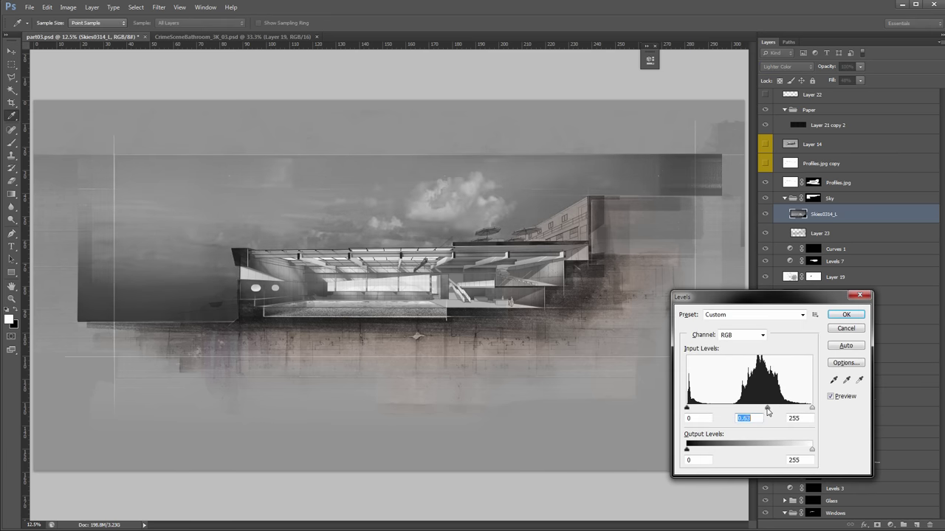
pyautogui.press('Return')
# Reposition and enlarge the cloud photo behind the building, and move its layer below Layer 23
pyautogui.moveTo(565, 270); pyautogui.dragTo(643, 287)
pyautogui.hotkey('ctrl', 't')
pyautogui.moveTo(170, 315); pyautogui.dragTo(116, 335)
pyautogui.press('Return')
pyautogui.moveTo(824, 232)
pyautogui.mouseDown()
pyautogui.moveTo(824, 210)
pyautogui.moveTo(823, 240)
pyautogui.mouseUp()
# Add a new layer above Layer 23 in the Sky group and set its blend mode to Overlay
pyautogui.click(837, 213)
pyautogui.click(916, 525)
pyautogui.click(787, 66)
pyautogui.click(789, 196)
# Paint white clouds above the roof and around the umbrellas on Layer 24 with a cloud-shaped brush at 40% opacity
pyautogui.press('z')
pyautogui.click(524, 203)
pyautogui.press('b')
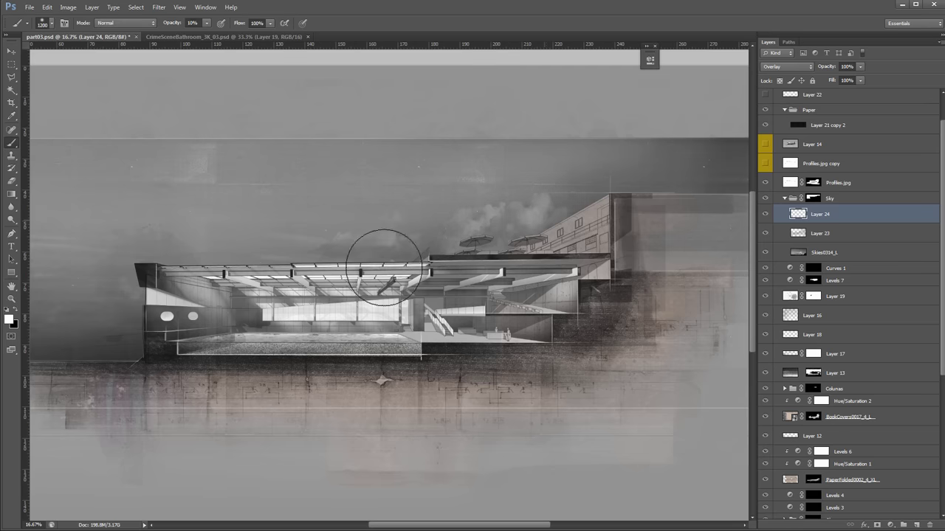
pyautogui.press('F5')
pyautogui.click(167, 118)
pyautogui.scroll(-5, 391, 359)
pyautogui.scroll(-5, 391, 359)
pyautogui.click(208, 347)
pyautogui.press('F5')
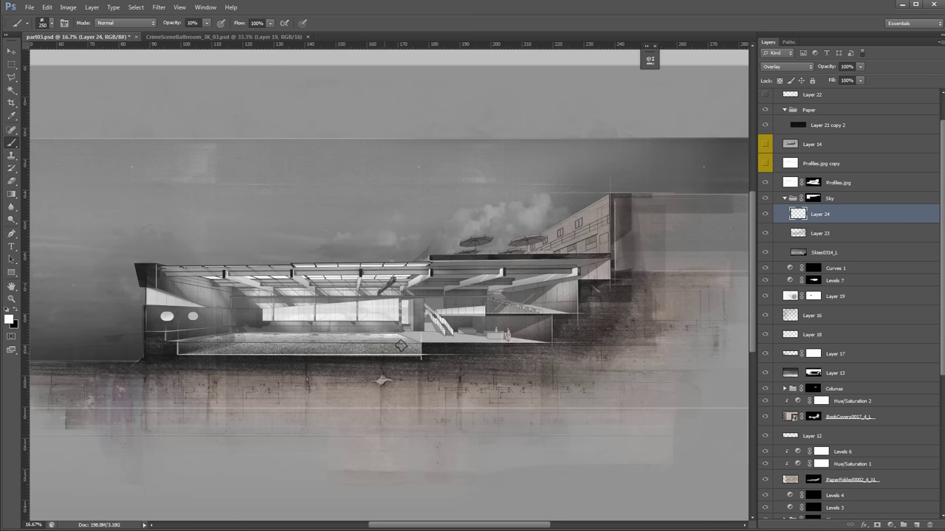
pyautogui.press('4')
pyautogui.moveTo(511, 220)
pyautogui.mouseDown()
pyautogui.moveTo(471, 258)
pyautogui.moveTo(443, 242)
pyautogui.moveTo(415, 260)
pyautogui.mouseUp()
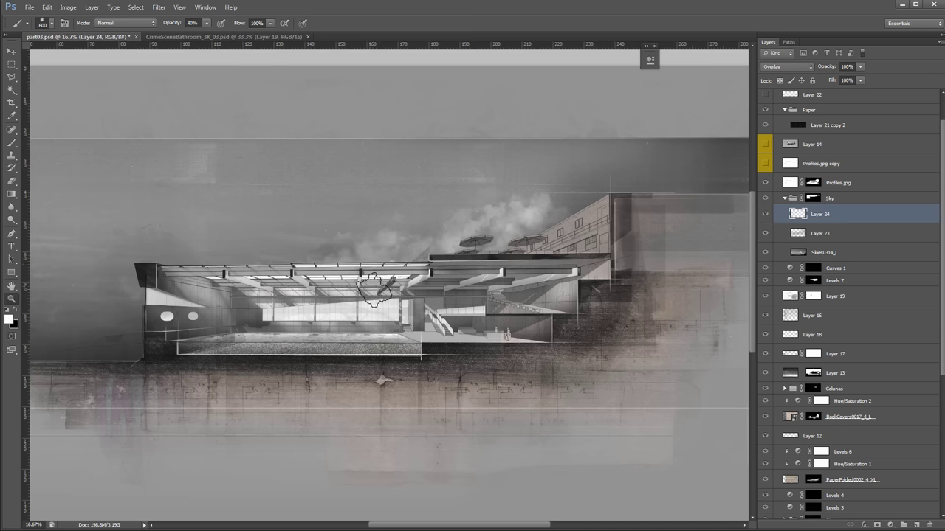
# Soften the painted clouds with a larger eraser at 50% opacity and select the Skies0314_L layer
pyautogui.press('e')
pyautogui.scroll(-1, 521, 214)
pyautogui.press(']')
pyautogui.press(']')
pyautogui.press(']')
pyautogui.press(']')
pyautogui.press(']')
pyautogui.press(']')
pyautogui.press(']')
pyautogui.press(']')
pyautogui.press(']')
pyautogui.press(']')
pyautogui.press(']')
pyautogui.press('5')
pyautogui.moveTo(364, 251); pyautogui.dragTo(418, 198)
pyautogui.click(824, 252)
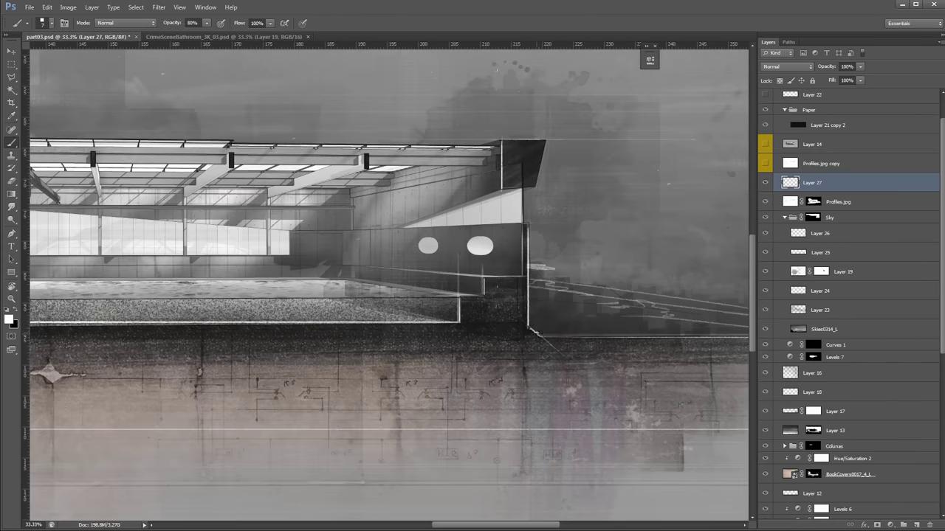
# Outline the cut edges of the pool and end wall on Layer 27 with straight white 7 px lines at 80% opacity
pyautogui.moveTo(497, 286); pyautogui.dragTo(660, 276)
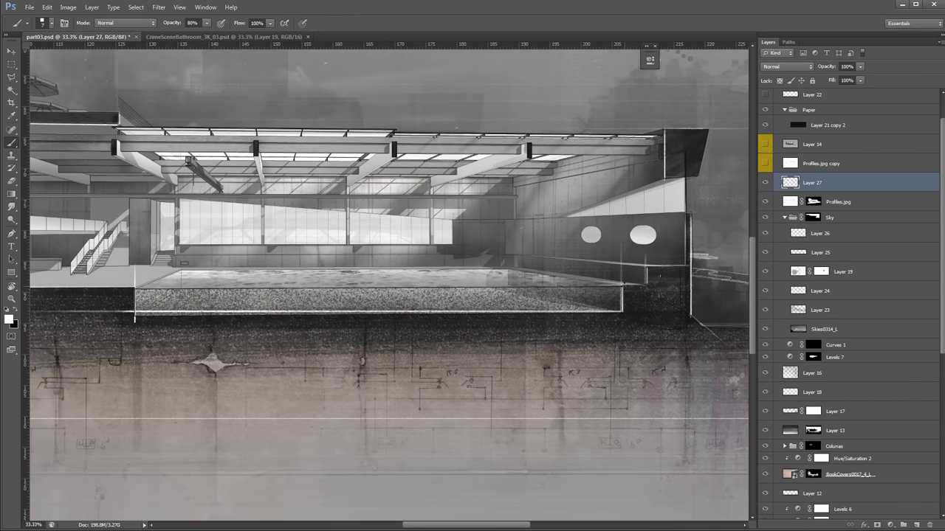
pyautogui.keyDown('shift'); pyautogui.click(624, 285); pyautogui.keyUp('shift')
pyautogui.moveTo(571, 273); pyautogui.dragTo(799, 264)
pyautogui.press('z')
pyautogui.keyDown('alt'); pyautogui.click(471, 196); pyautogui.keyUp('alt')
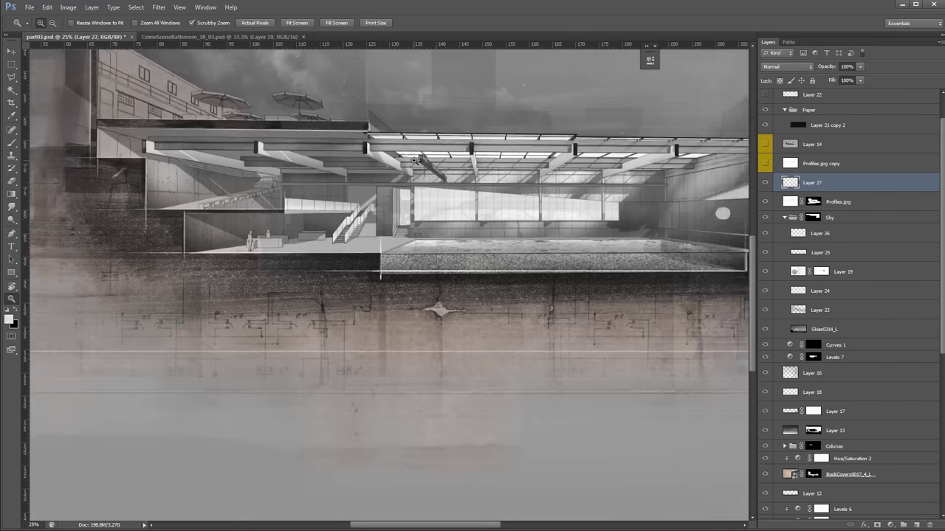
pyautogui.keyDown('alt'); pyautogui.click(471, 199); pyautogui.keyUp('alt')
pyautogui.keyDown('alt'); pyautogui.click(470, 199); pyautogui.keyUp('alt')
pyautogui.click(556, 290)
pyautogui.click(558, 292)
pyautogui.click(558, 292)
pyautogui.press('b')
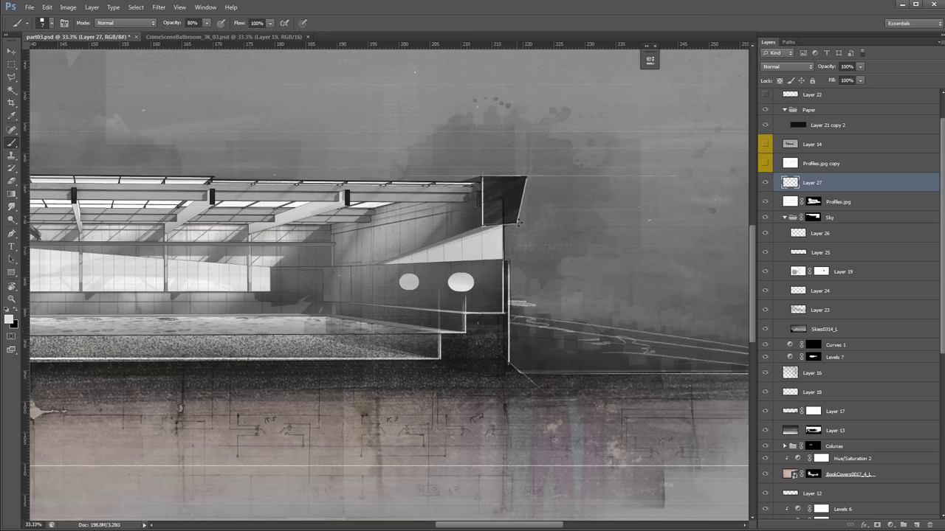
pyautogui.scroll(-1, 534, 166)
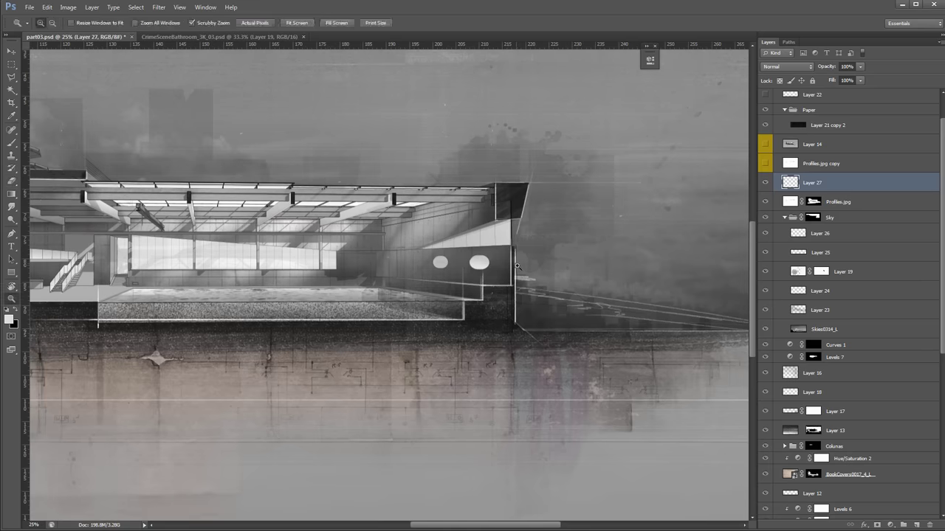
# Draw a straight light line along the terrace roof slab on Layer 27, redoing the first attempt
pyautogui.press('e')
pyautogui.moveTo(520, 279); pyautogui.dragTo(546, 266)
pyautogui.press('b')
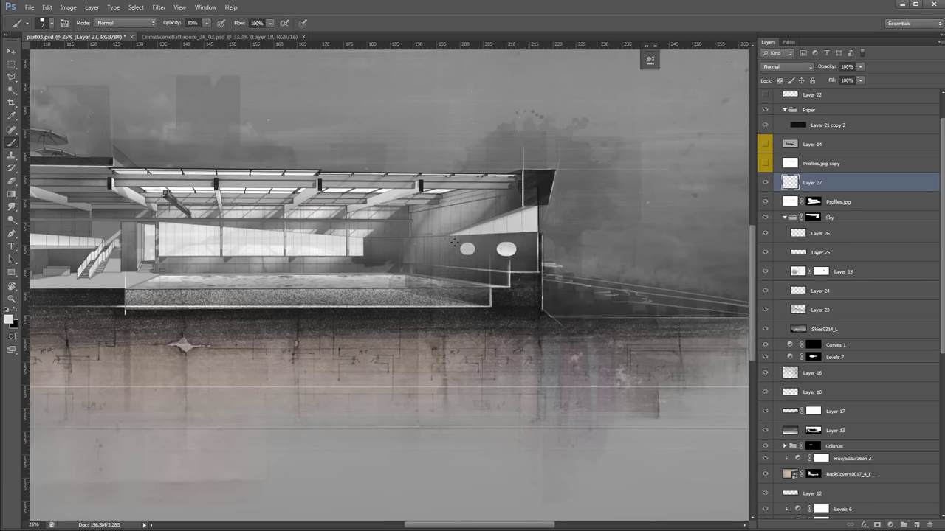
pyautogui.moveTo(243, 222); pyautogui.dragTo(605, 216)
pyautogui.click(477, 152)
pyautogui.keyDown('shift'); pyautogui.click(179, 148); pyautogui.keyUp('shift')
pyautogui.hotkey('ctrl', 'z')
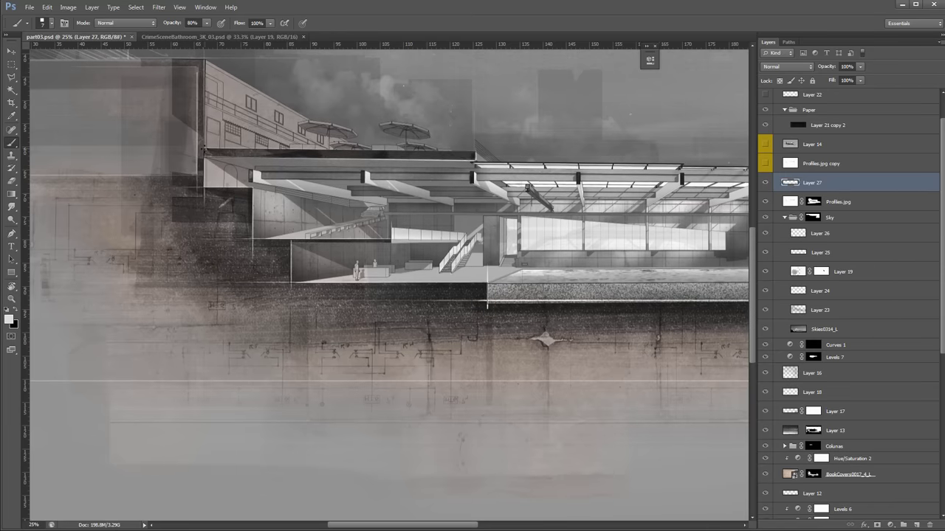
pyautogui.keyDown('shift'); pyautogui.click(205, 146); pyautogui.keyUp('shift')
# Select Layer 11 in the Concrete group from the interior walls and toggle its mask off and on to check it
pyautogui.moveTo(250, 118); pyautogui.dragTo(206, 212)
pyautogui.keyDown('alt'); pyautogui.click(246, 206); pyautogui.keyUp('alt')
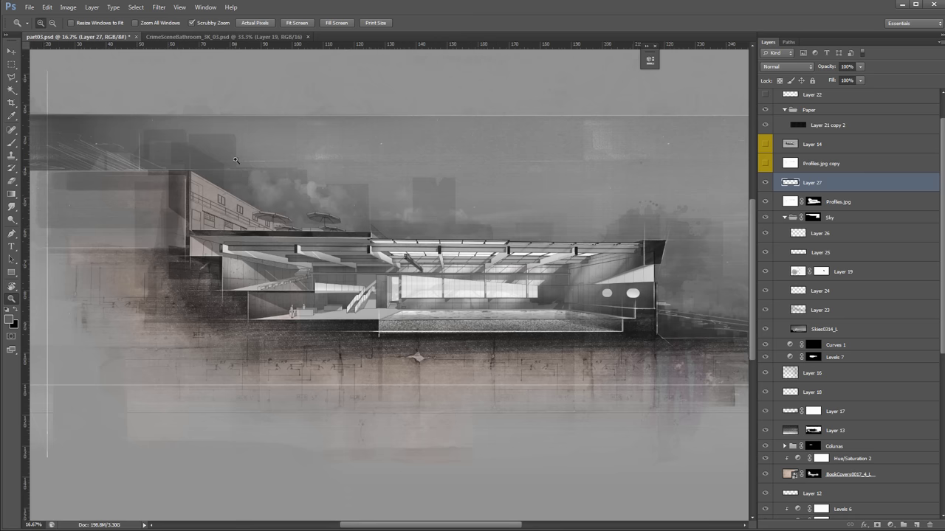
pyautogui.keyDown('alt'); pyautogui.click(413, 216); pyautogui.keyUp('alt')
pyautogui.click(204, 274)
pyautogui.click(204, 274)
pyautogui.click(203, 274)
pyautogui.click(296, 281)
pyautogui.keyDown('alt'); pyautogui.click(310, 284); pyautogui.keyUp('alt')
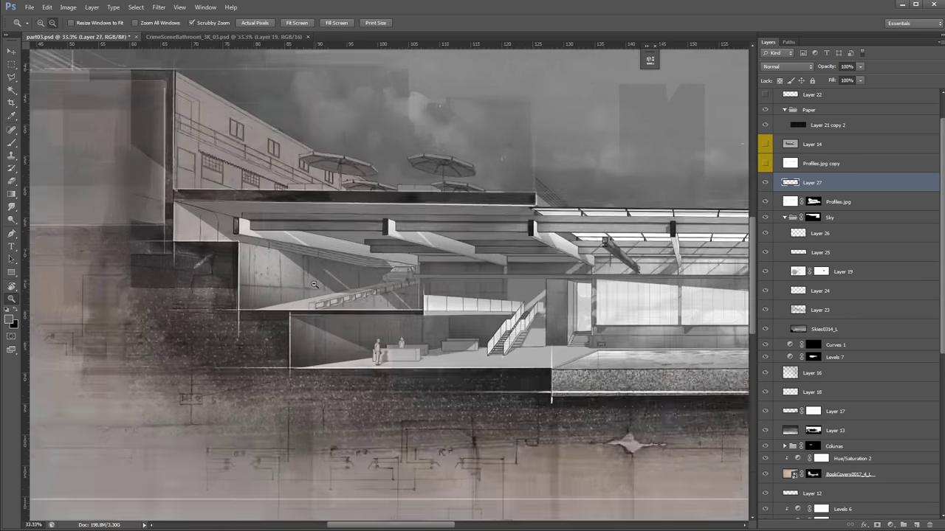
pyautogui.keyDown('alt'); pyautogui.click(318, 284); pyautogui.keyUp('alt')
pyautogui.keyDown('ctrl'); pyautogui.rightClick(318, 278); pyautogui.keyUp('ctrl')
pyautogui.click(407, 403)
pyautogui.keyDown('shift'); pyautogui.click(826, 500); pyautogui.keyUp('shift')
pyautogui.keyDown('shift'); pyautogui.click(826, 500); pyautogui.keyUp('shift')
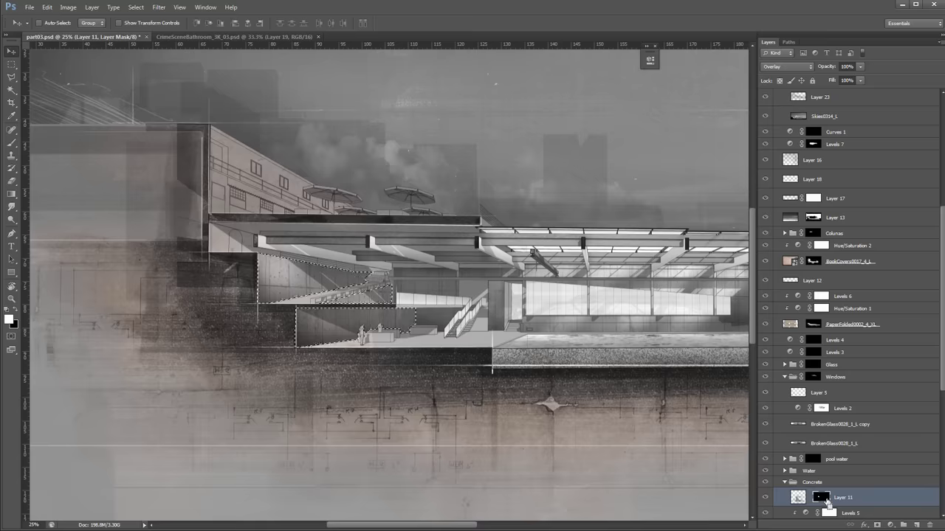
# Shade the interior concrete walls on Layer 11 with a textured brush preset at 10% opacity
pyautogui.press('b')
pyautogui.click(802, 498)
pyautogui.press('F5')
pyautogui.click(165, 130)
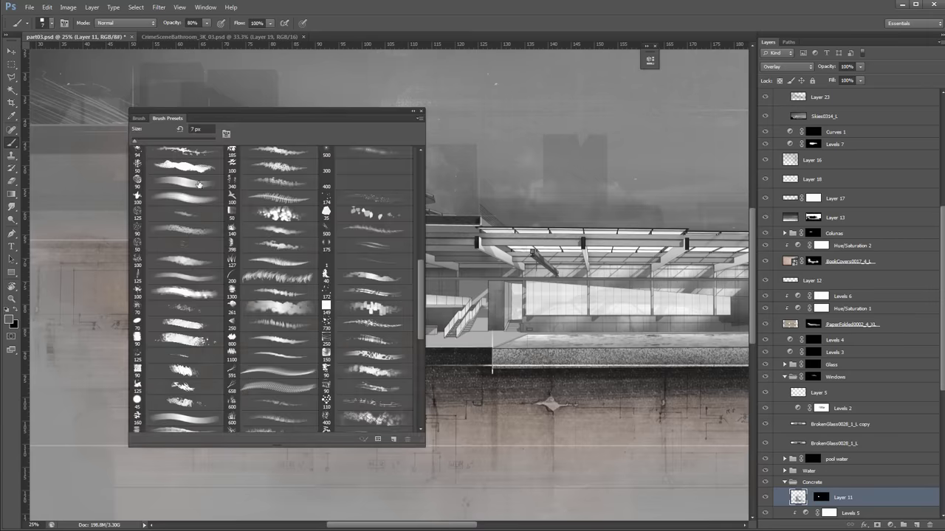
pyautogui.click(198, 293)
pyautogui.press('F5')
pyautogui.press('1')
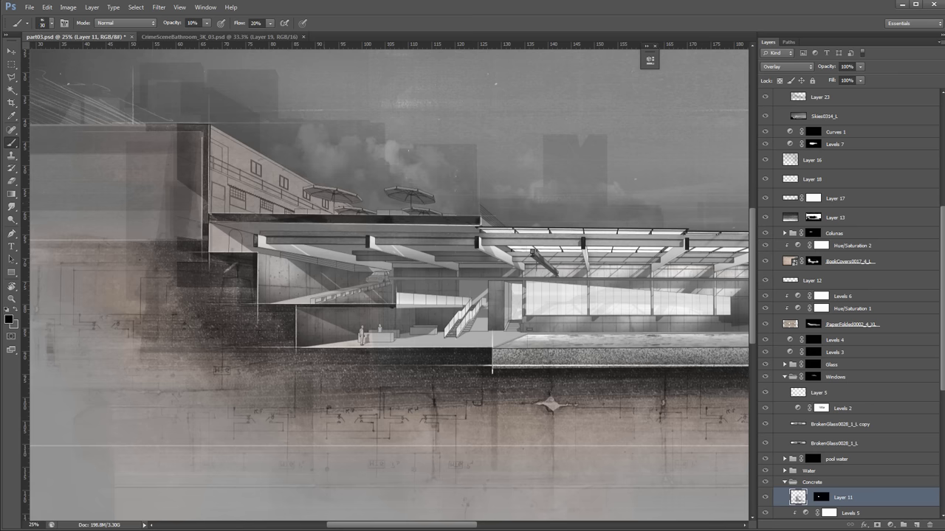
pyautogui.press('z')
pyautogui.keyDown('alt'); pyautogui.click(429, 303); pyautogui.keyUp('alt')
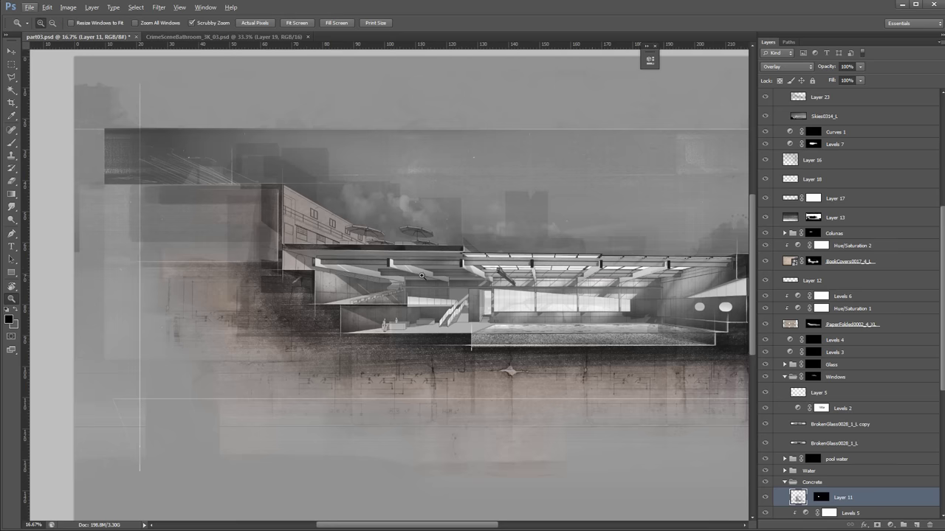
pyautogui.moveTo(593, 268); pyautogui.dragTo(436, 257)
pyautogui.keyDown('alt'); pyautogui.click(413, 163); pyautogui.keyUp('alt')
pyautogui.press('r')
pyautogui.moveTo(383, 148); pyautogui.dragTo(232, 126)
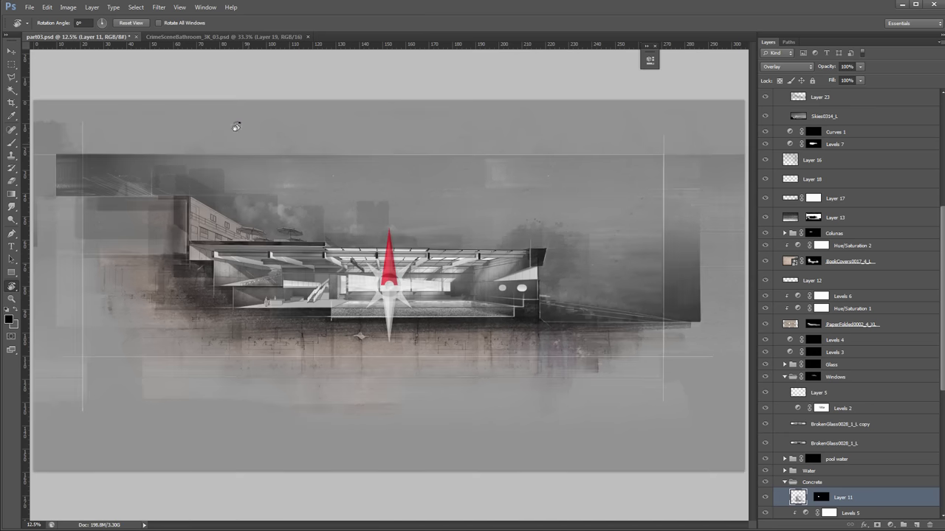
# Try overlaying a low-poly triangle texture on the sky in Darken mode with reduced fill, and delete its layer
pyautogui.click(874, 200)
pyautogui.click(0, 247)
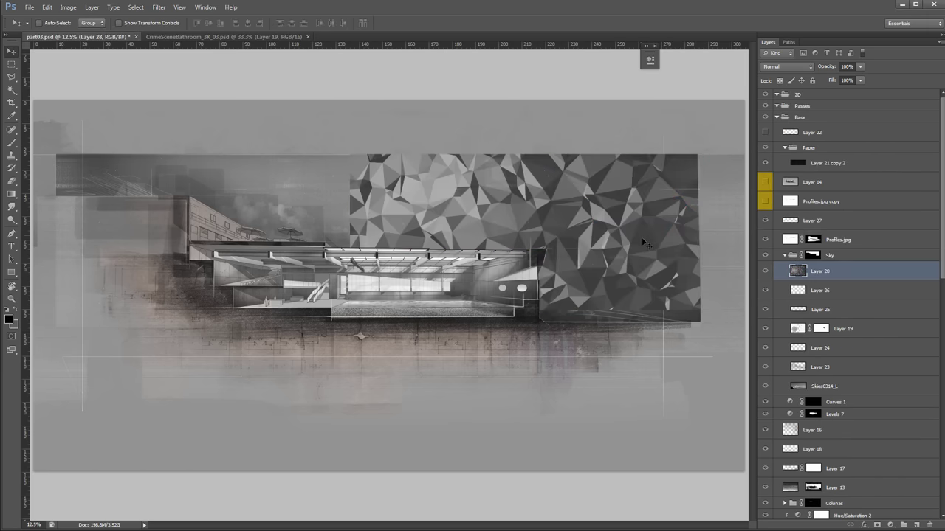
pyautogui.click(860, 80)
pyautogui.moveTo(859, 90); pyautogui.dragTo(828, 90)
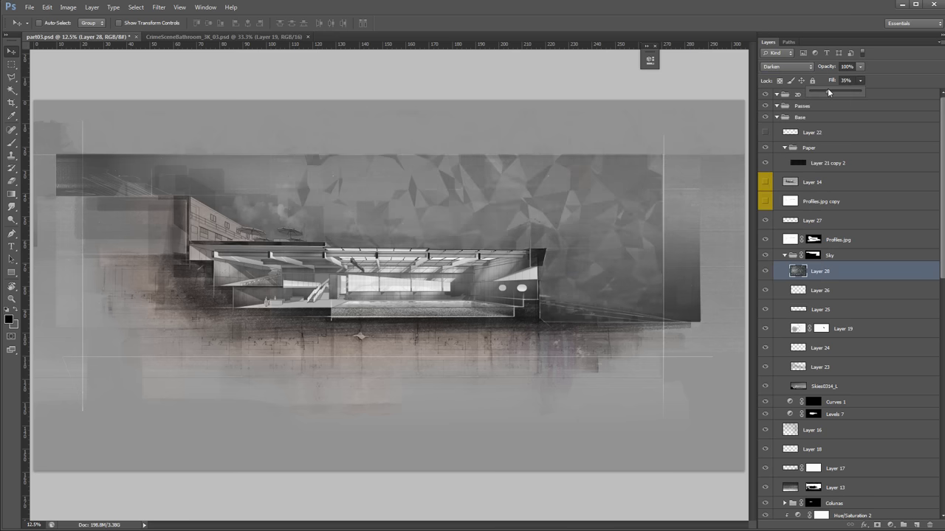
pyautogui.moveTo(569, 281); pyautogui.dragTo(654, 305)
pyautogui.click(860, 81)
pyautogui.moveTo(860, 92); pyautogui.dragTo(851, 91)
pyautogui.moveTo(884, 274)
pyautogui.mouseDown()
pyautogui.moveTo(916, 518)
pyautogui.moveTo(930, 525)
pyautogui.mouseUp()
# Set up the Brush on Layer 27 with 100% opacity and a white foreground colour, undoing the test stroke
pyautogui.hotkey('ctrl', 'Tab')
pyautogui.hotkey('ctrl', 'Tab')
pyautogui.press('b')
pyautogui.click(867, 220)
pyautogui.press('0')
pyautogui.moveTo(305, 216); pyautogui.dragTo(660, 209)
pyautogui.hotkey('ctrl', 'z')
pyautogui.press('d')
pyautogui.press('x')
pyautogui.hotkey('ctrl', 'z')
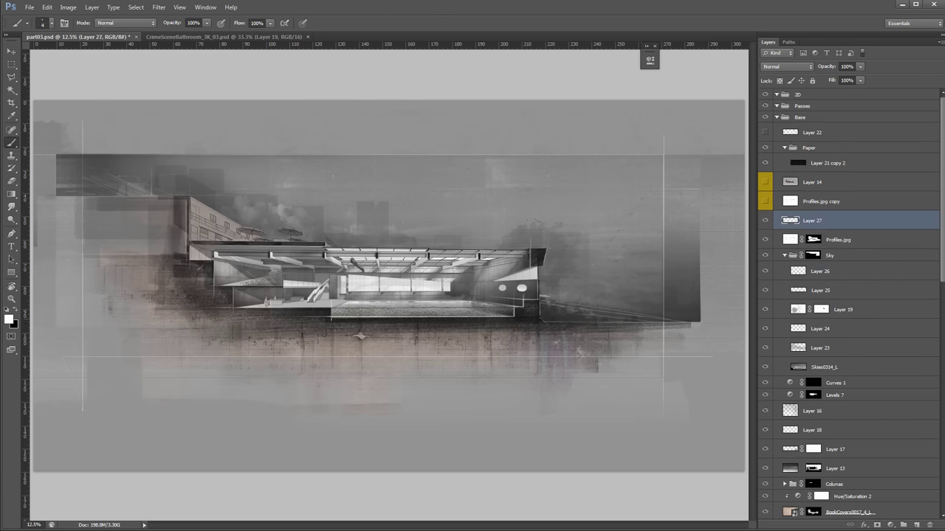
# Try drawing a long horizontal white line across the ground beneath the building section
pyautogui.moveTo(189, 330); pyautogui.dragTo(664, 330)
pyautogui.hotkey('ctrl', 'z')
pyautogui.moveTo(51, 330); pyautogui.dragTo(661, 330)
pyautogui.hotkey('ctrl', 'z')
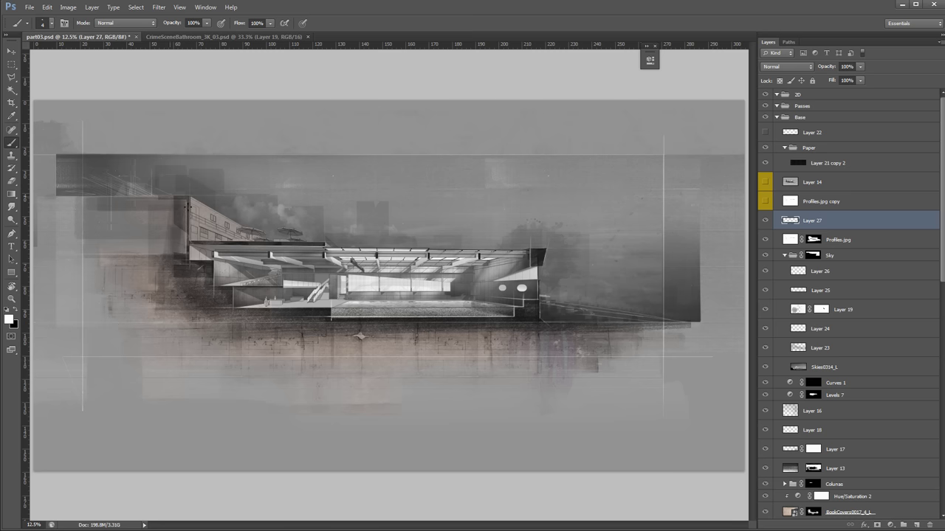
pyautogui.keyDown('ctrl'); pyautogui.click(235, 215); pyautogui.keyUp('ctrl')
pyautogui.moveTo(230, 215); pyautogui.dragTo(274, 249)
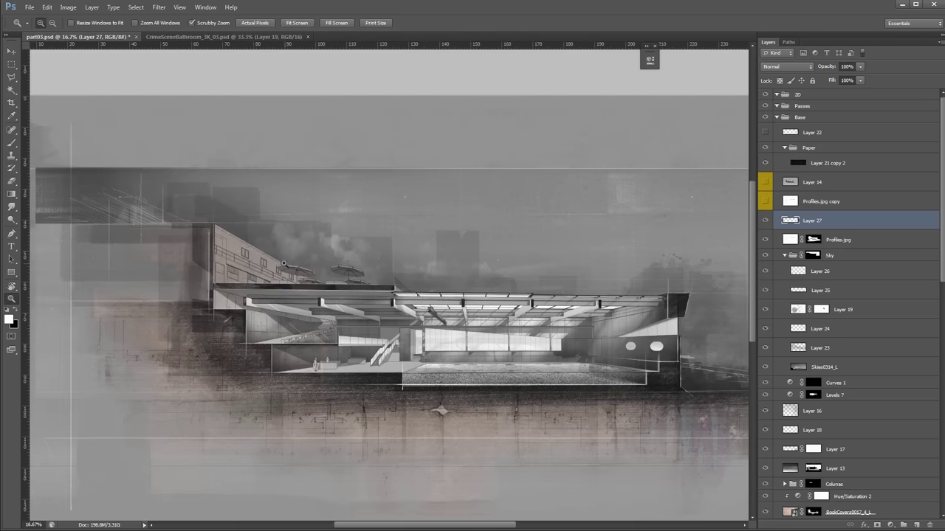
# Open the Wacom tablet properties and adjust the pen's mapping settings
pyautogui.press('super')
pyautogui.write('wacom')
pyautogui.click(77, 400)
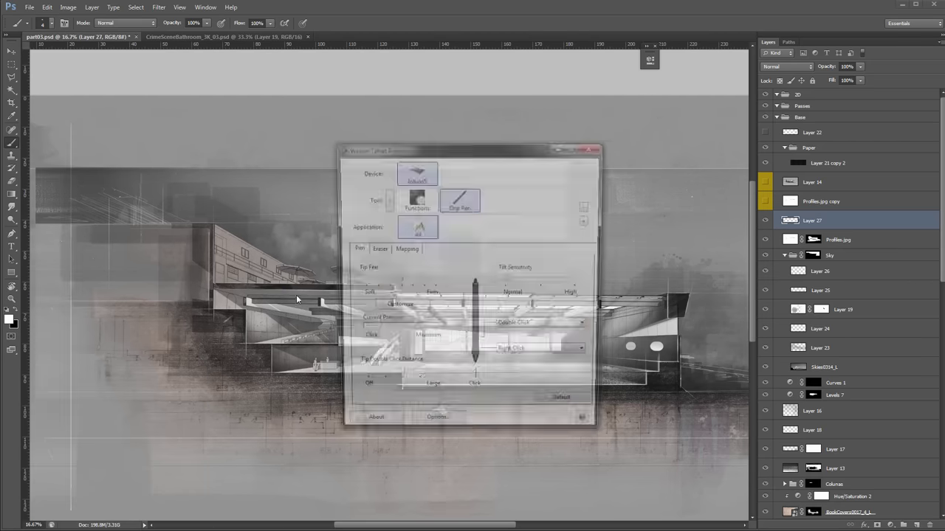
pyautogui.click(404, 250)
pyautogui.click(542, 325)
pyautogui.click(554, 357)
pyautogui.click(555, 357)
pyautogui.click(401, 242)
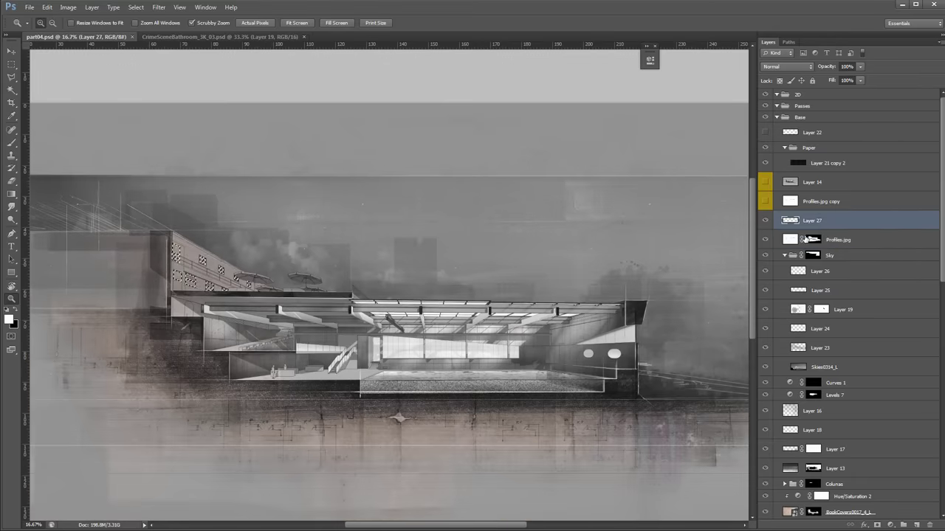
# Add a new layer masked to the windows of the upper building and brush white reflections into the panes
pyautogui.click(918, 525)
pyautogui.keyDown('alt'); pyautogui.click(877, 525); pyautogui.keyUp('alt')
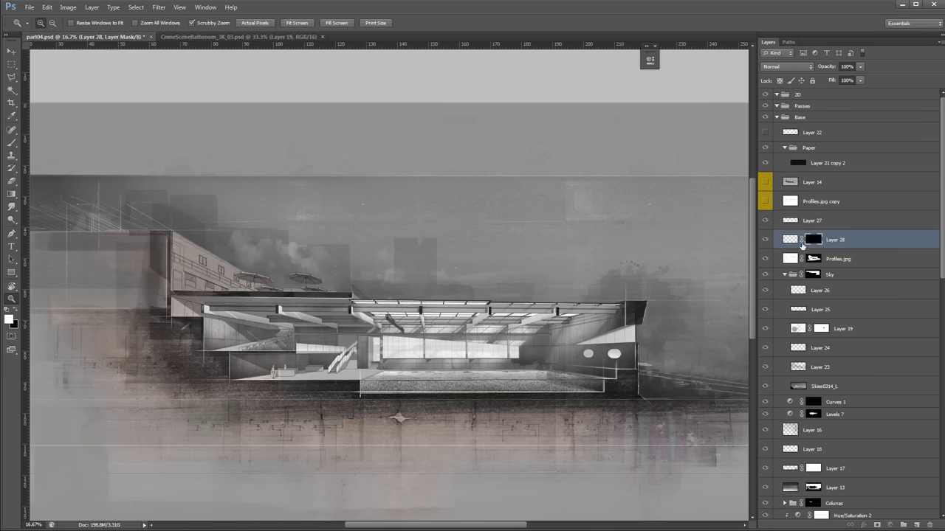
pyautogui.press('b')
pyautogui.hotkey('ctrl', 'space')
pyautogui.doubleClick(190, 270)
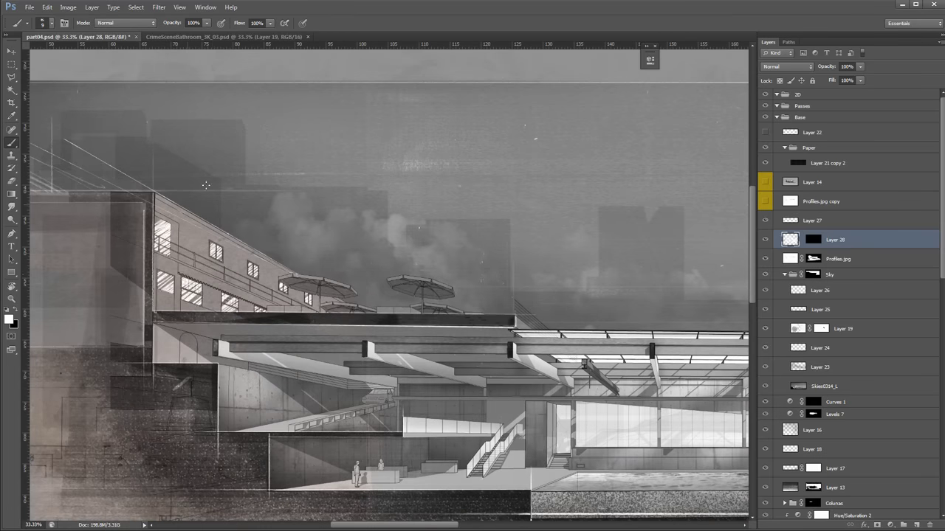
pyautogui.hotkey('ctrl', '0')
pyautogui.keyDown('ctrl'); pyautogui.click(365, 354); pyautogui.keyUp('ctrl')
pyautogui.moveTo(365, 354); pyautogui.dragTo(626, 448)
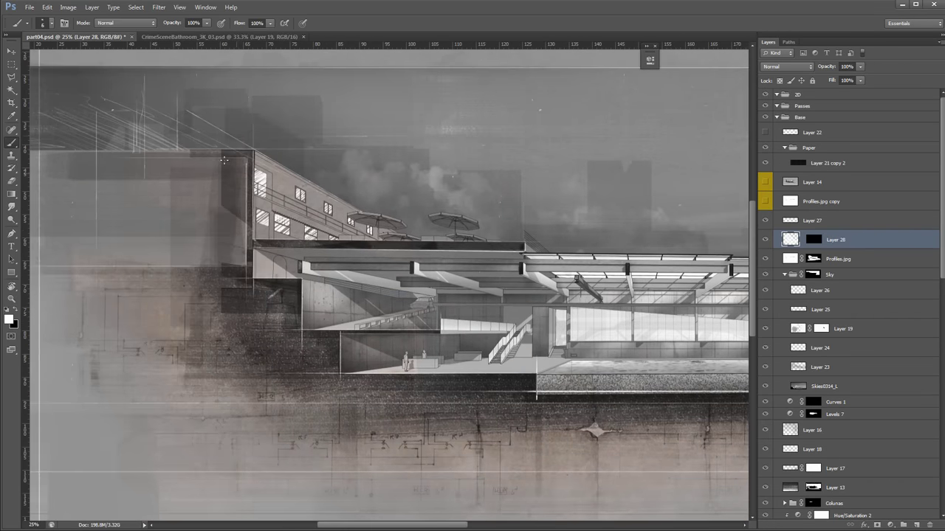
pyautogui.keyDown('ctrl'); pyautogui.keyDown('alt'); pyautogui.click(325, 276); pyautogui.keyUp('alt'); pyautogui.keyUp('ctrl')
pyautogui.keyDown('ctrl'); pyautogui.keyDown('alt'); pyautogui.click(398, 339); pyautogui.keyUp('alt'); pyautogui.keyUp('ctrl')
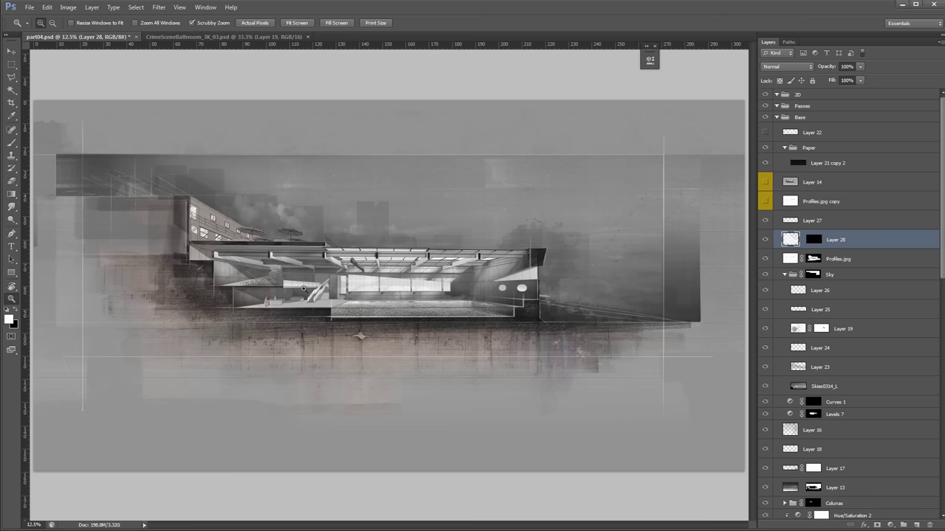
# Select the lower interior areas on the Profiles.jpg layer with the Magic Wand, starting from the floor in front of the stairs
pyautogui.keyDown('ctrl'); pyautogui.click(275, 282); pyautogui.keyUp('ctrl')
pyautogui.keyDown('ctrl'); pyautogui.click(275, 281); pyautogui.keyUp('ctrl')
pyautogui.keyDown('ctrl'); pyautogui.click(276, 281); pyautogui.keyUp('ctrl')
pyautogui.moveTo(209, 232); pyautogui.dragTo(259, 241)
pyautogui.click(839, 259)
pyautogui.click(385, 353)
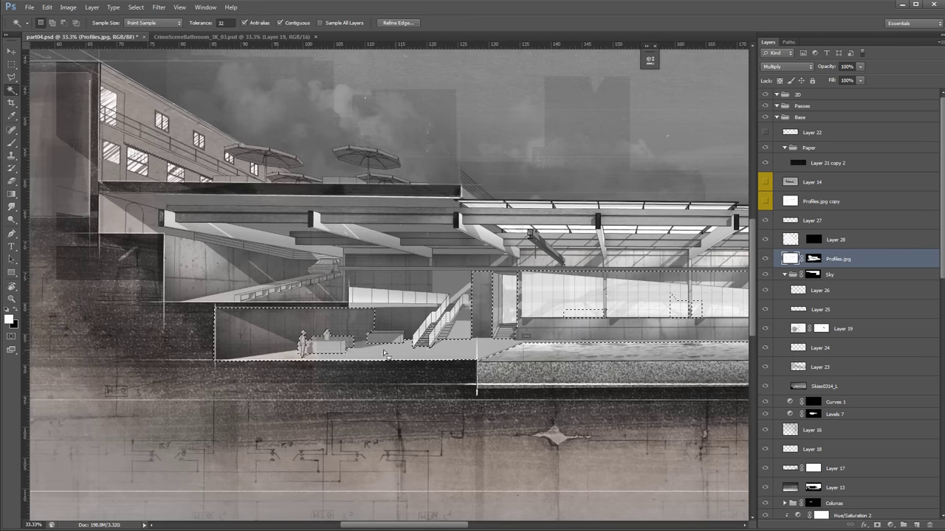
# Subtract the walls and window areas from the selection with the Polygonal Lasso, tracing along the floor edge, so only the floor stays selected
pyautogui.press('l')
pyautogui.keyDown('ctrl'); pyautogui.click(184, 345); pyautogui.keyUp('ctrl')
pyautogui.click(116, 321)
pyautogui.click(229, 369)
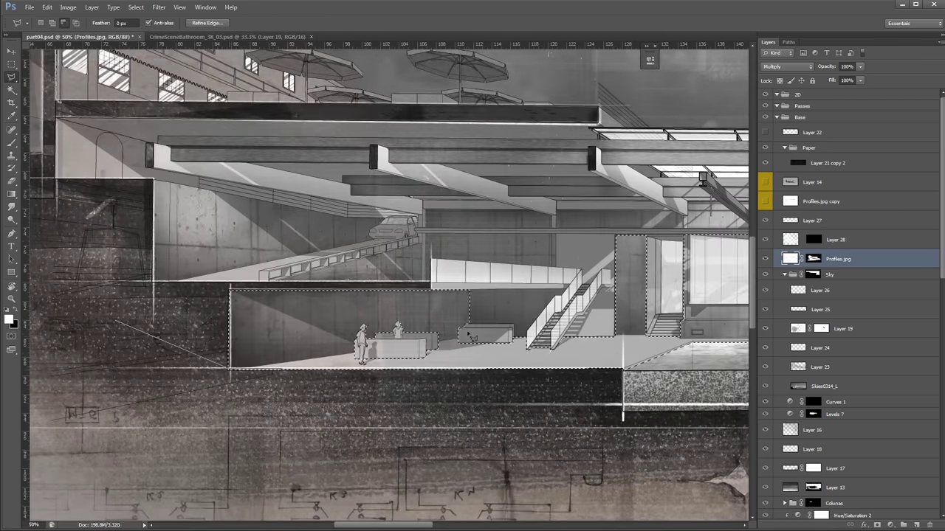
pyautogui.click(469, 338)
pyautogui.moveTo(657, 341); pyautogui.dragTo(599, 342)
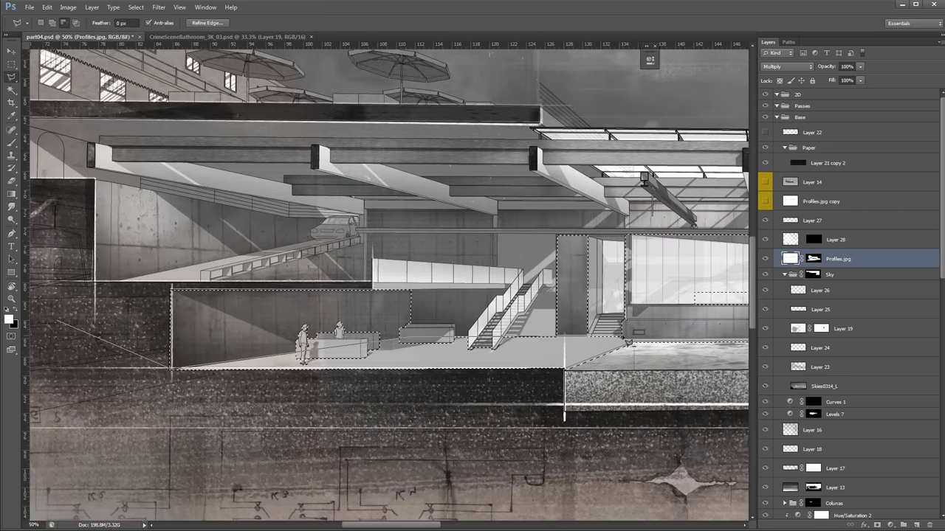
pyautogui.click(622, 341)
pyautogui.moveTo(864, 337)
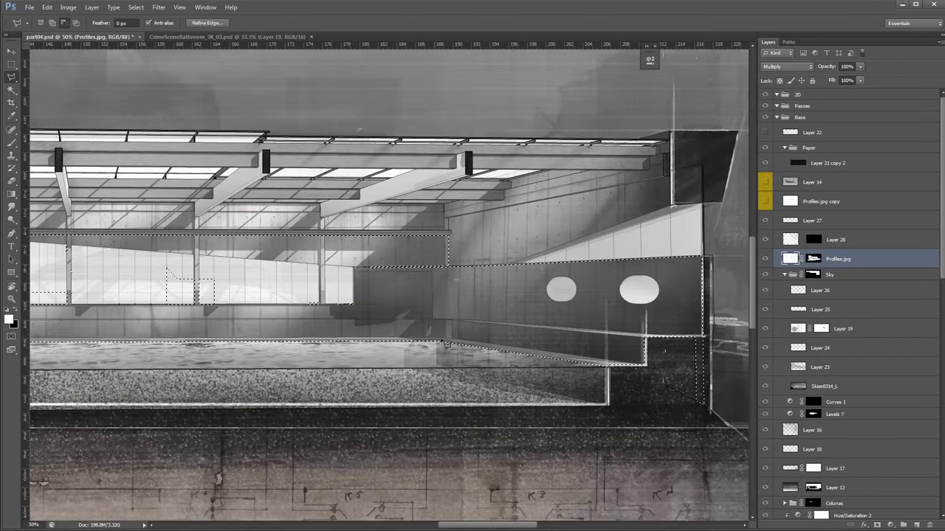
pyautogui.click(444, 341)
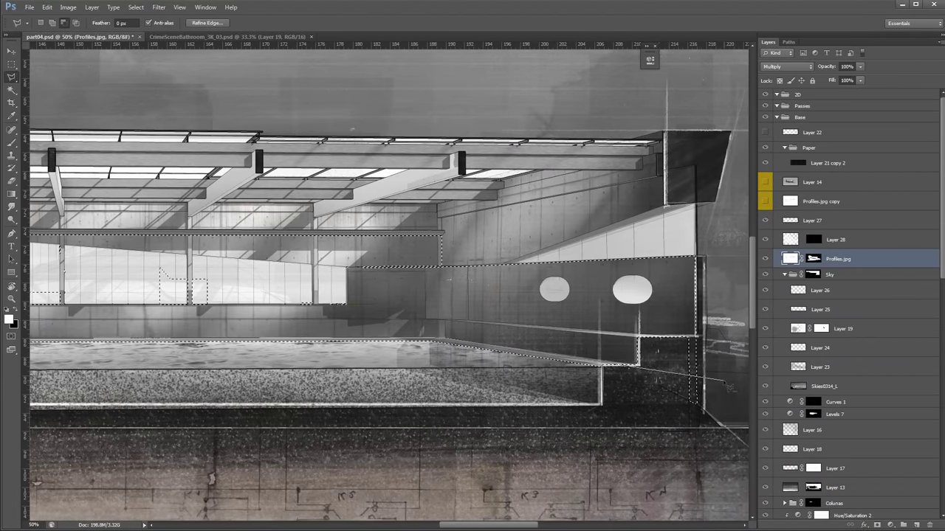
pyautogui.click(695, 383)
pyautogui.click(705, 80)
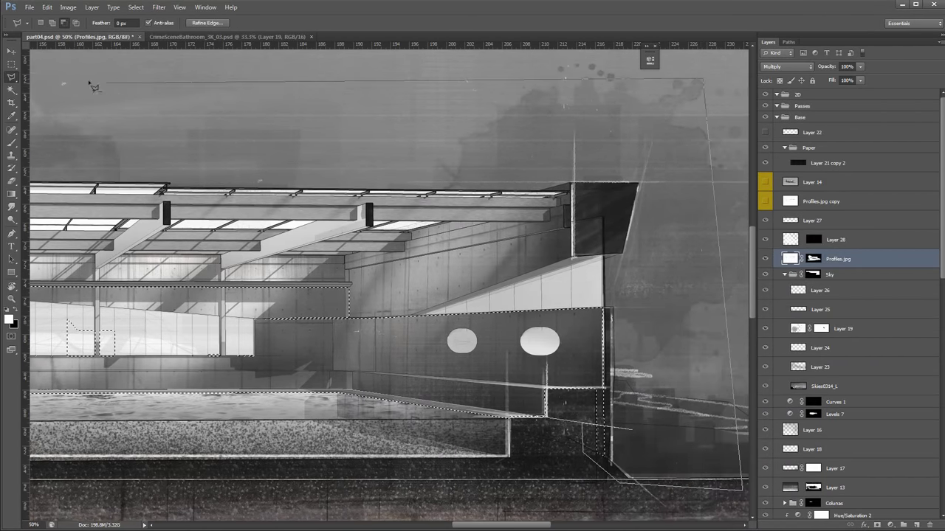
pyautogui.click(99, 83)
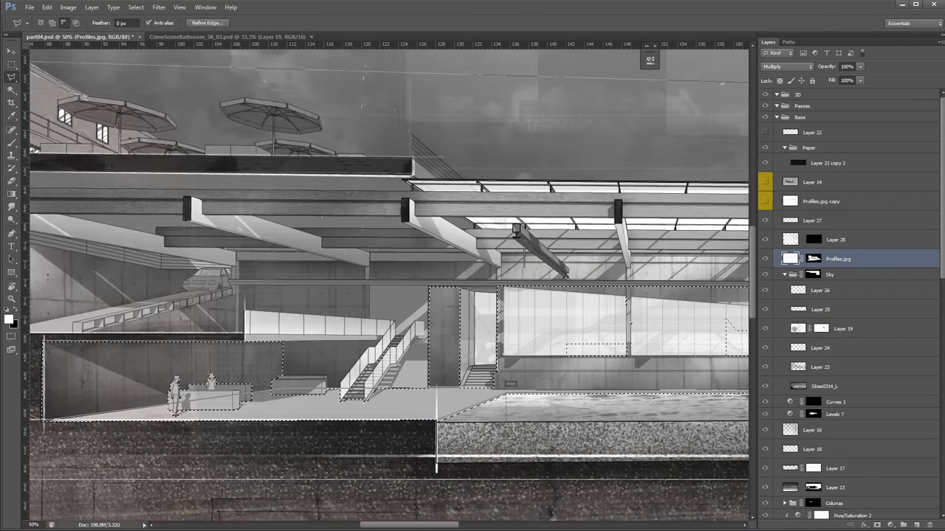
pyautogui.doubleClick(43, 81)
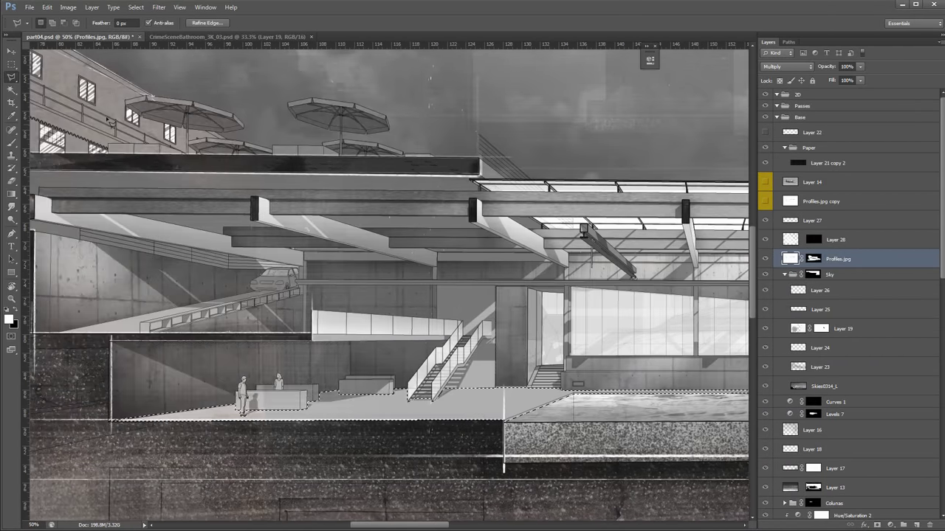
# Create a group named Floor containing a new layer, and mask the group with the floor selection
pyautogui.keyDown('alt'); pyautogui.click(393, 375); pyautogui.keyUp('alt')
pyautogui.keyDown('alt'); pyautogui.click(394, 375); pyautogui.keyUp('alt')
pyautogui.hscroll(4, 486, 304)
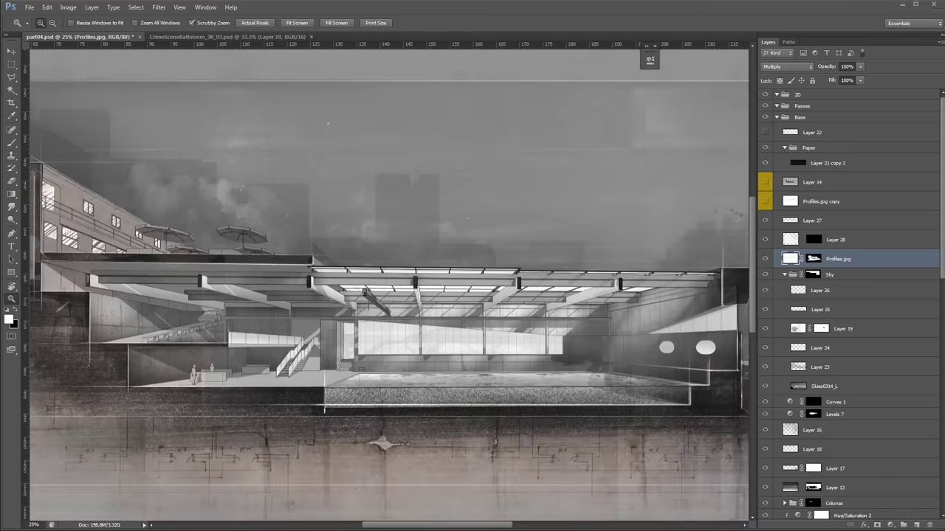
pyautogui.click(903, 525)
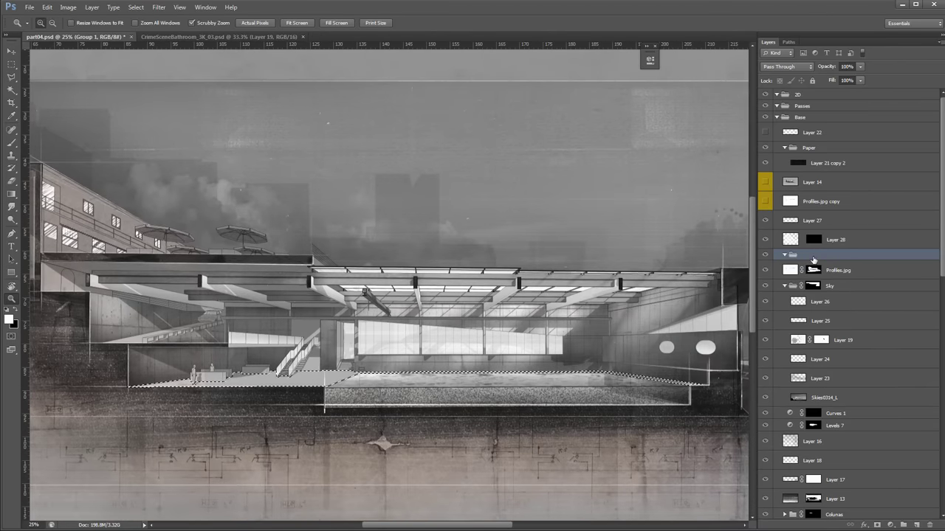
pyautogui.doubleClick(813, 255)
pyautogui.write('Floor')
pyautogui.press('Return')
pyautogui.click(918, 525)
pyautogui.click(808, 254)
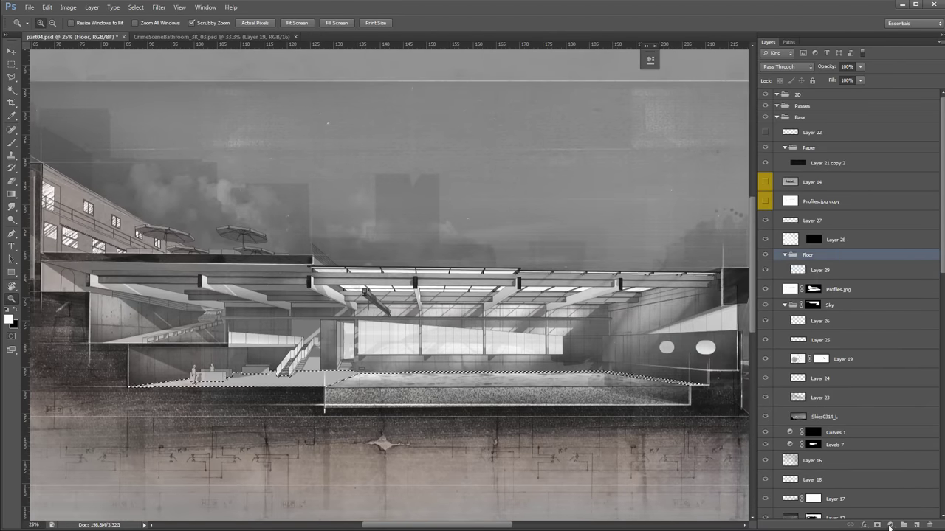
pyautogui.click(877, 525)
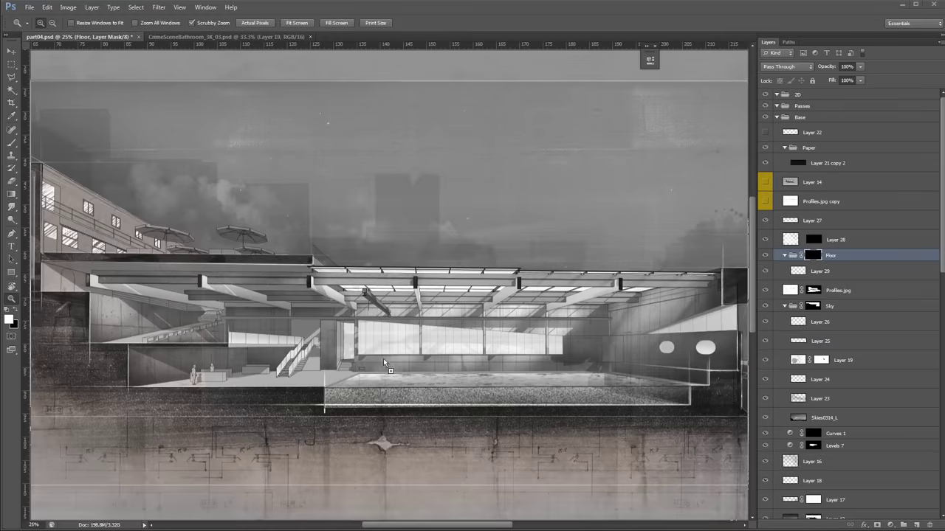
# Place the DSCF9069 stone paving photo, scale it down over the floor and move it into the Floor group
pyautogui.moveTo(384, 363); pyautogui.dragTo(495, 363)
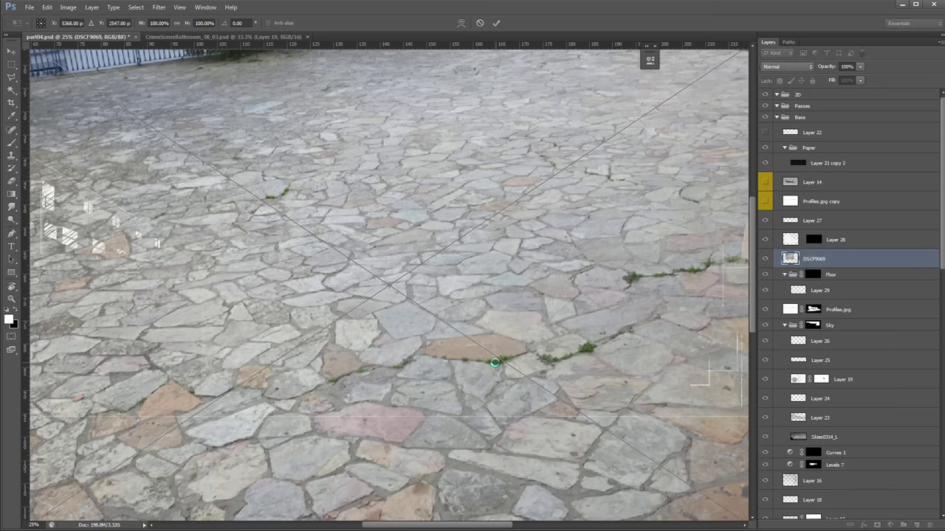
pyautogui.hotkey('ctrl', '-')
pyautogui.hotkey('ctrl', '-')
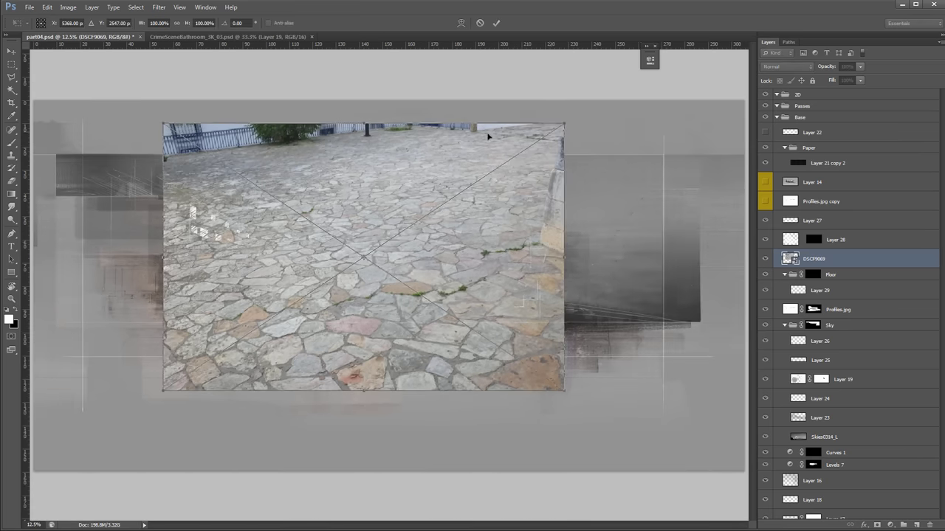
pyautogui.moveTo(563, 123); pyautogui.dragTo(327, 315)
pyautogui.press('Return')
pyautogui.moveTo(862, 265); pyautogui.dragTo(860, 281)
# Position the paving photo over the interior floor and set its blending mode to Multiply
pyautogui.press('z')
pyautogui.click(279, 332)
pyautogui.click(279, 332)
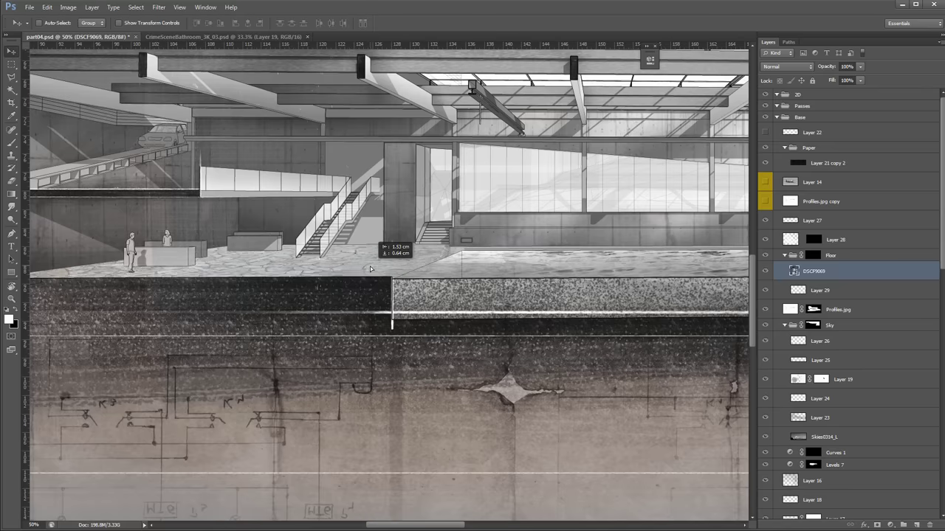
pyautogui.click(786, 66)
pyautogui.click(771, 109)
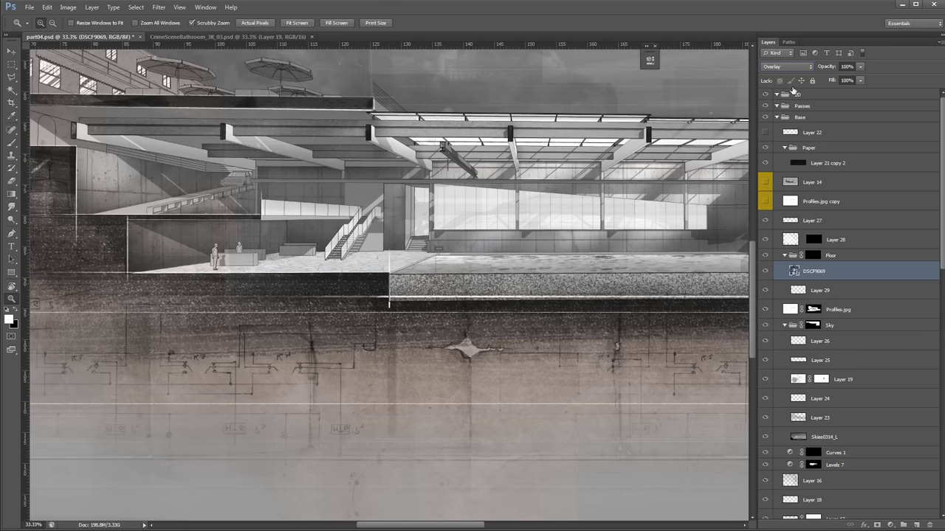
# Try a duplicate of the paving layer in Overlay mode, and delete the duplicate
pyautogui.click(786, 67)
pyautogui.click(783, 195)
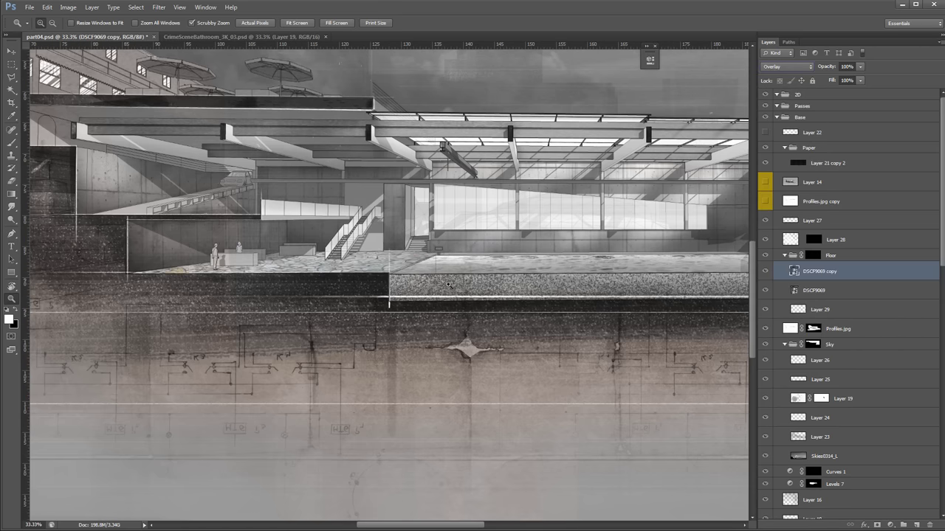
pyautogui.keyDown('alt'); pyautogui.click(343, 270); pyautogui.keyUp('alt')
pyautogui.press('Delete')
# Rasterize the paving layer and extend its stone texture across the whole floor with the Clone Stamp at 60% opacity
pyautogui.press('s')
pyautogui.rightClick(842, 271)
pyautogui.click(760, 332)
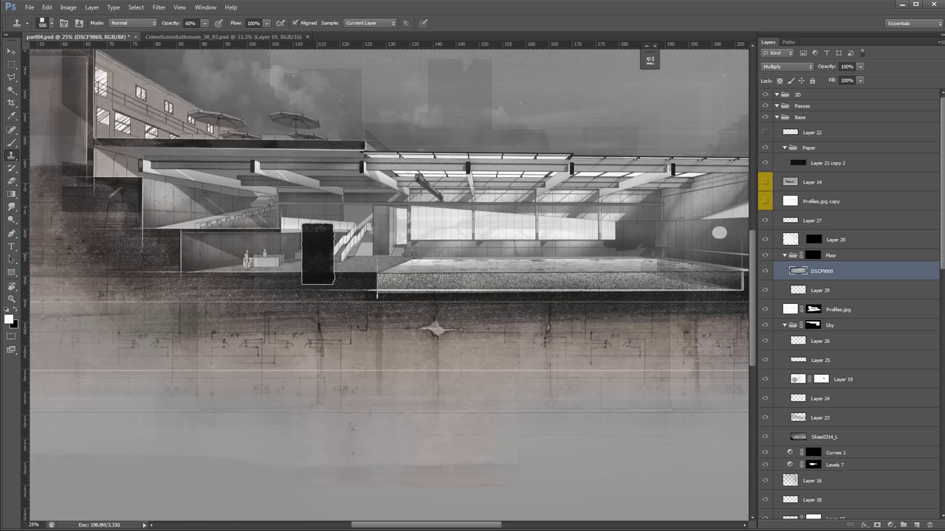
pyautogui.moveTo(846, 248); pyautogui.dragTo(544, 262)
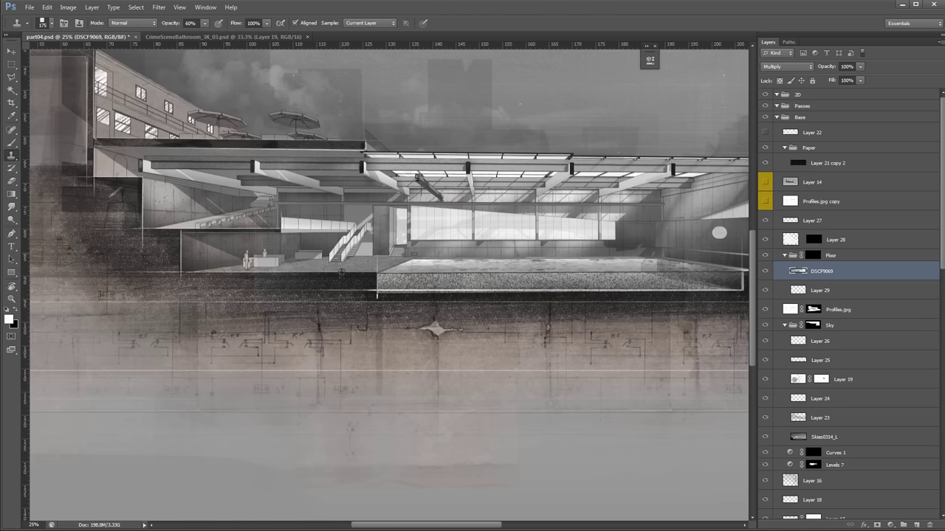
pyautogui.moveTo(484, 259); pyautogui.dragTo(851, 250)
pyautogui.moveTo(615, 274); pyautogui.dragTo(398, 278)
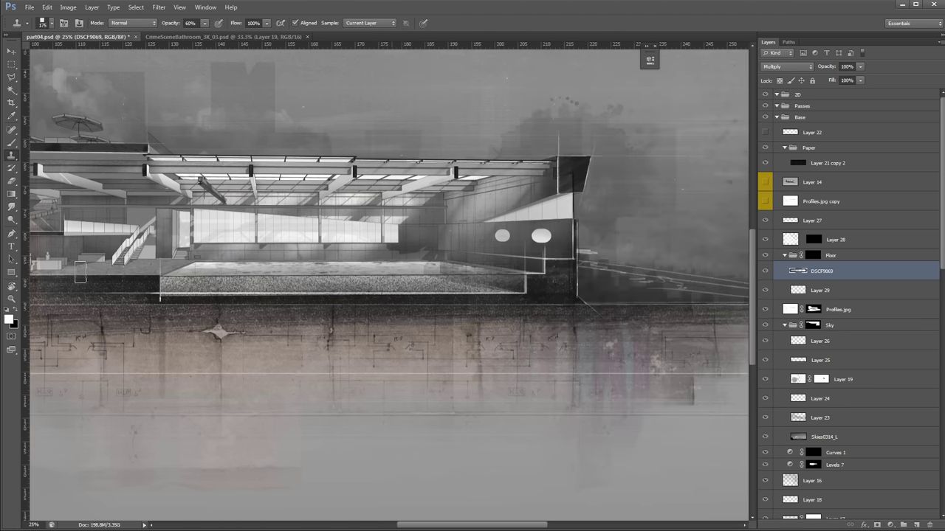
# Try other blending modes on the paving layer, from Hard Light through Exclusion, comparing them up close
pyautogui.press('z')
pyautogui.doubleClick(81, 274)
pyautogui.moveTo(80, 275); pyautogui.dragTo(255, 272)
pyautogui.click(786, 66)
pyautogui.click(783, 212)
pyautogui.press('Down')
pyautogui.press('Down')
pyautogui.press('Down')
pyautogui.press('Down')
pyautogui.press('Down')
pyautogui.press('Down')
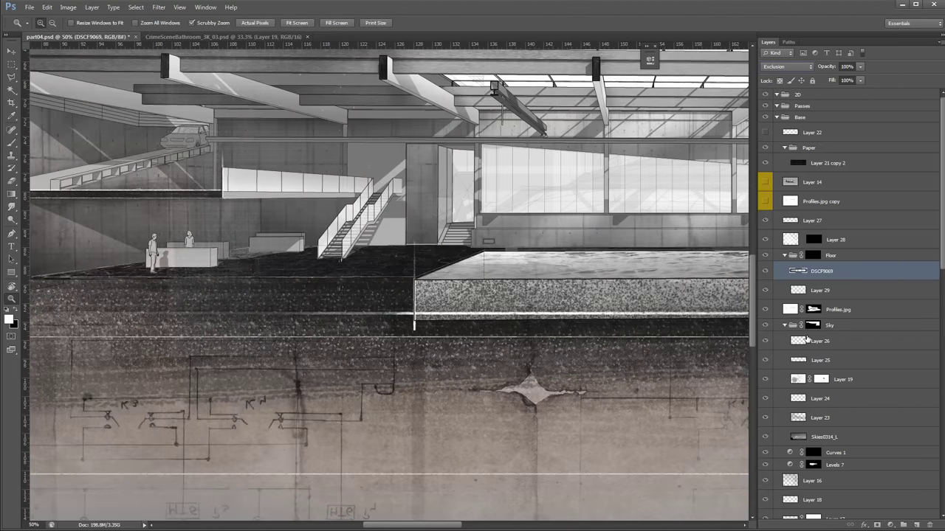
pyautogui.hotkey('ctrl', '-')
pyautogui.tripleClick(404, 283)
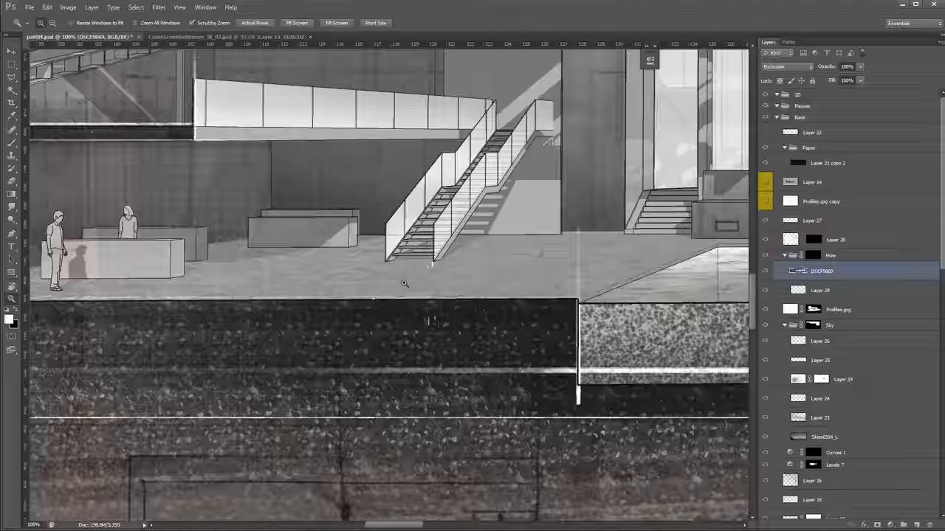
pyautogui.keyDown('alt'); pyautogui.click(404, 284); pyautogui.keyUp('alt')
pyautogui.keyDown('alt'); pyautogui.click(404, 283); pyautogui.keyUp('alt')
pyautogui.keyDown('alt'); pyautogui.click(403, 284); pyautogui.keyUp('alt')
pyautogui.keyDown('alt'); pyautogui.click(404, 284); pyautogui.keyUp('alt')
pyautogui.click(766, 132)
# Set the paving layer to Multiply with 58% fill
pyautogui.click(806, 66)
pyautogui.click(796, 107)
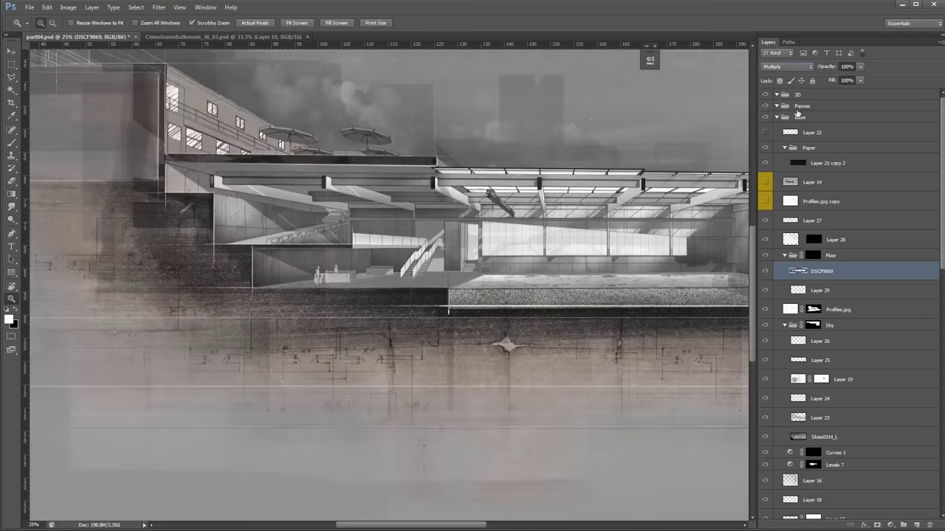
pyautogui.click(860, 81)
pyautogui.moveTo(860, 93); pyautogui.dragTo(839, 96)
# Duplicate the paving layer and set the copy's blending mode to Overlay
pyautogui.click(836, 273)
pyautogui.hotkey('ctrl', 'j')
pyautogui.click(787, 67)
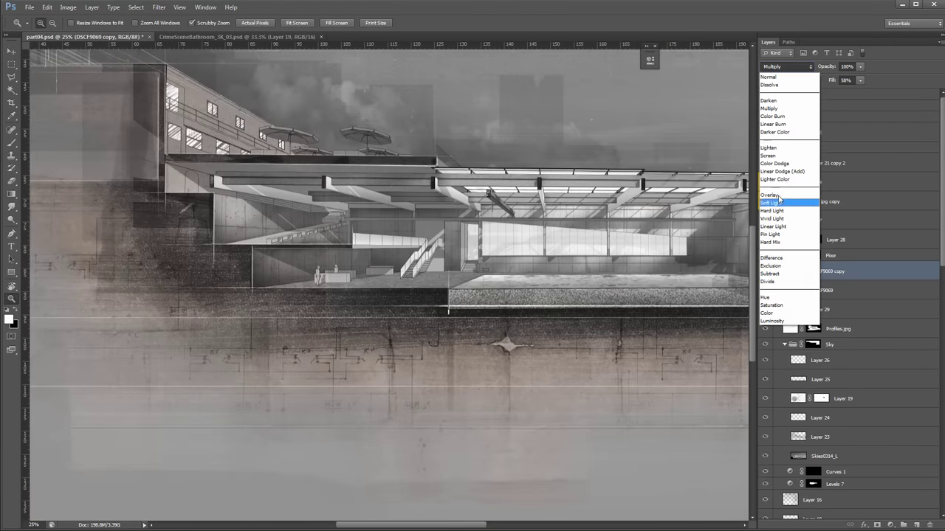
pyautogui.click(778, 193)
pyautogui.click(845, 294)
pyautogui.click(860, 81)
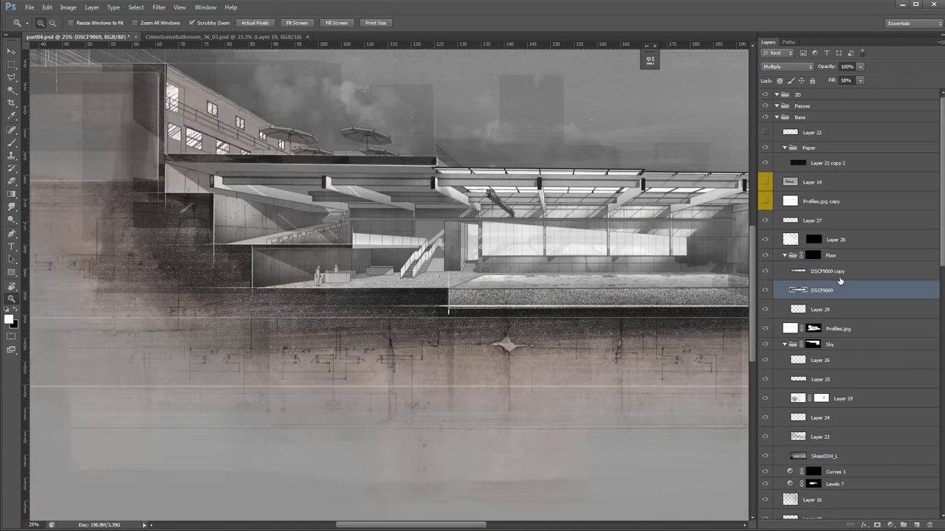
# Add a colorized Hue/Saturation adjustment above the paving copy with hue 16, saturation 15, lightness -60 and 29% fill
pyautogui.click(827, 271)
pyautogui.click(890, 525)
pyautogui.click(886, 412)
pyautogui.click(584, 175)
pyautogui.moveTo(560, 140); pyautogui.dragTo(556, 161)
pyautogui.scroll(-1, 747, 285)
pyautogui.moveTo(860, 80); pyautogui.dragTo(825, 91)
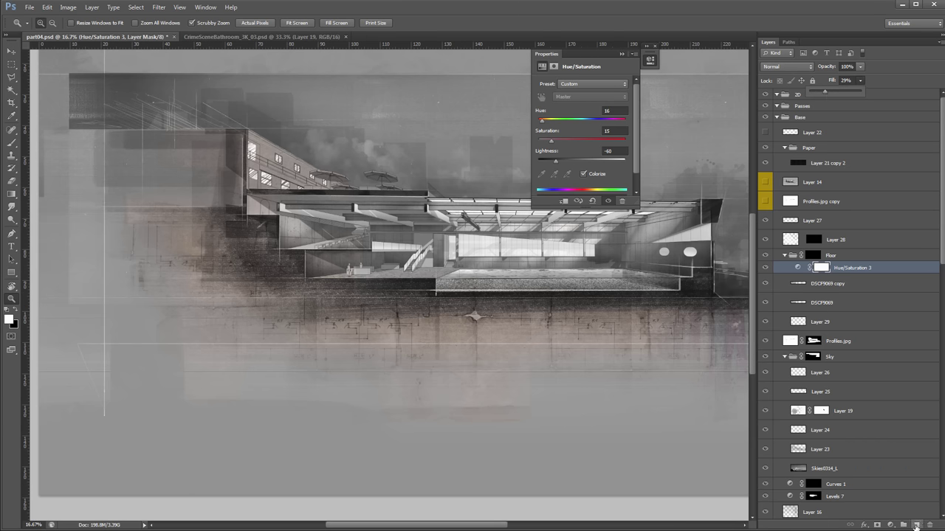
# Add a new Multiply layer at the top of the Floor group and set up the Brush for shading
pyautogui.click(916, 526)
pyautogui.press('b')
pyautogui.press('F5')
pyautogui.moveTo(419, 287); pyautogui.dragTo(419, 161)
pyautogui.press('F5')
pyautogui.click(796, 66)
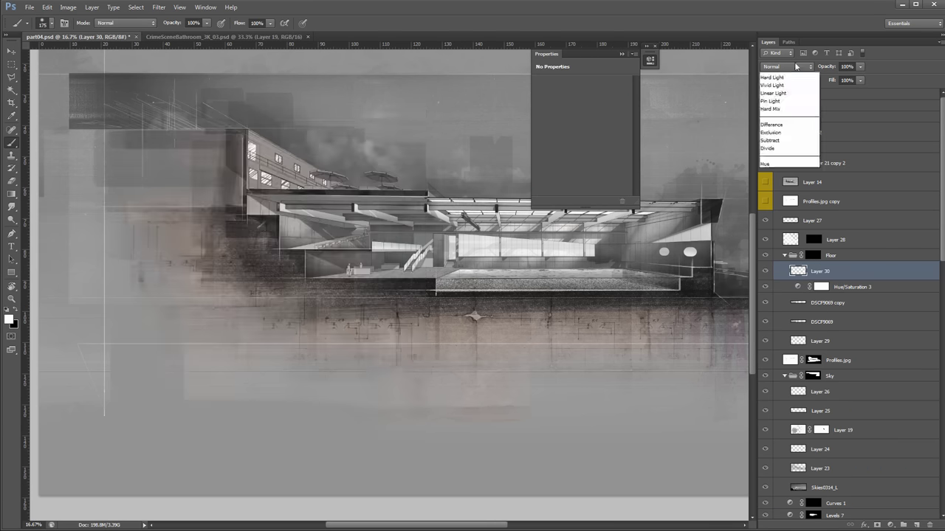
pyautogui.click(777, 110)
# Shade the interior floor along and around the pool with soft, low-opacity black brush strokes on the Multiply layer in the Floor group
pyautogui.press('x')
pyautogui.press('2')
pyautogui.moveTo(381, 273); pyautogui.dragTo(464, 275)
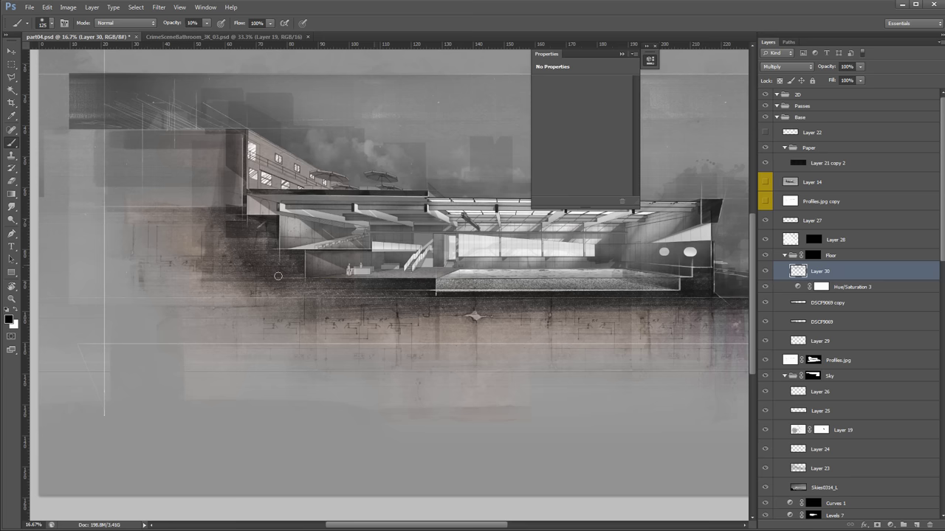
pyautogui.moveTo(631, 271); pyautogui.dragTo(521, 265)
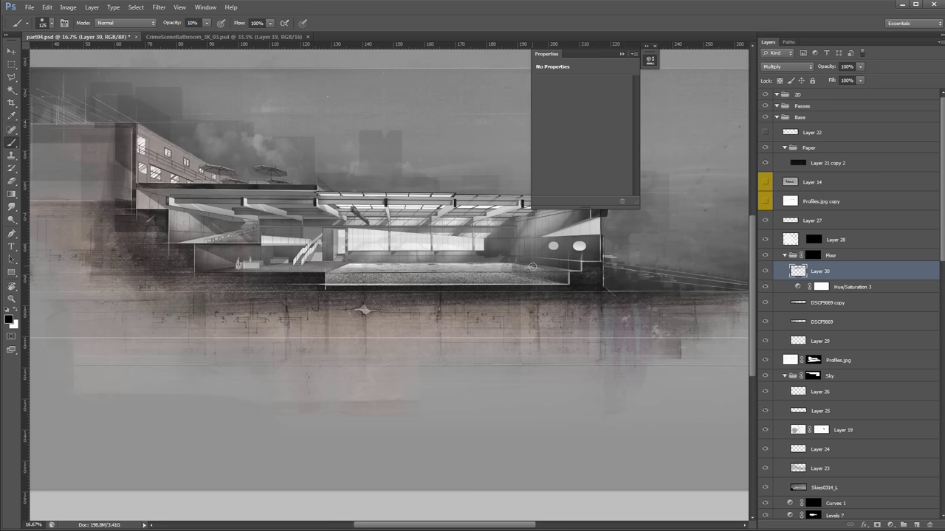
pyautogui.moveTo(420, 265); pyautogui.dragTo(534, 260)
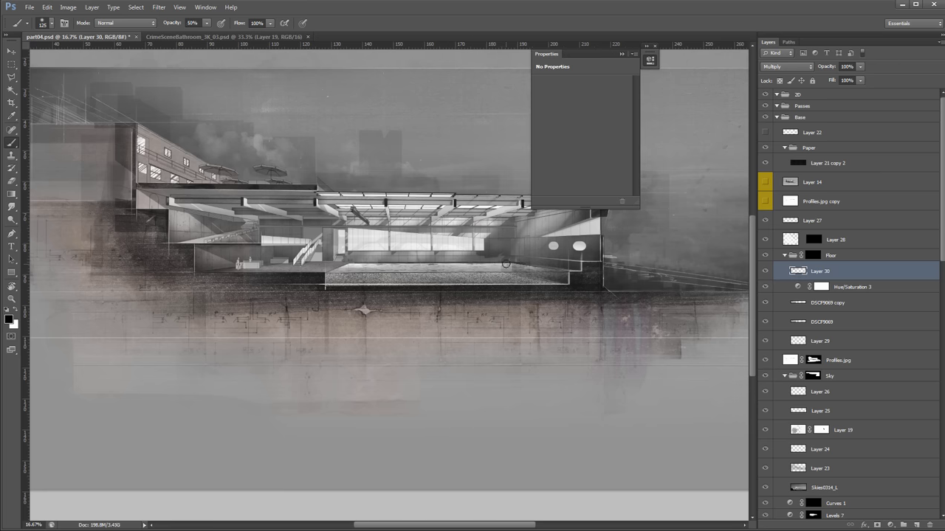
pyautogui.press('e')
pyautogui.moveTo(454, 263); pyautogui.dragTo(362, 260)
pyautogui.press('b')
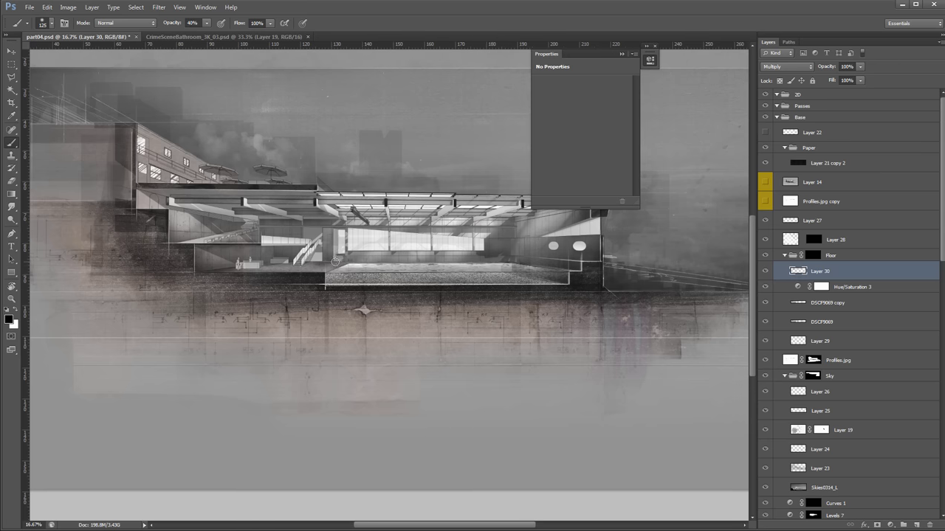
pyautogui.scroll(3, 349, 368)
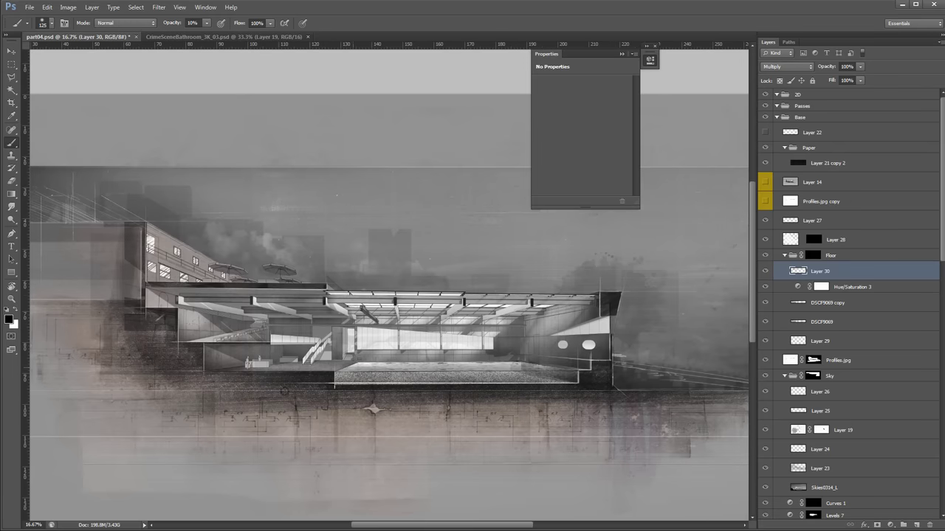
pyautogui.press('z')
pyautogui.click(336, 390)
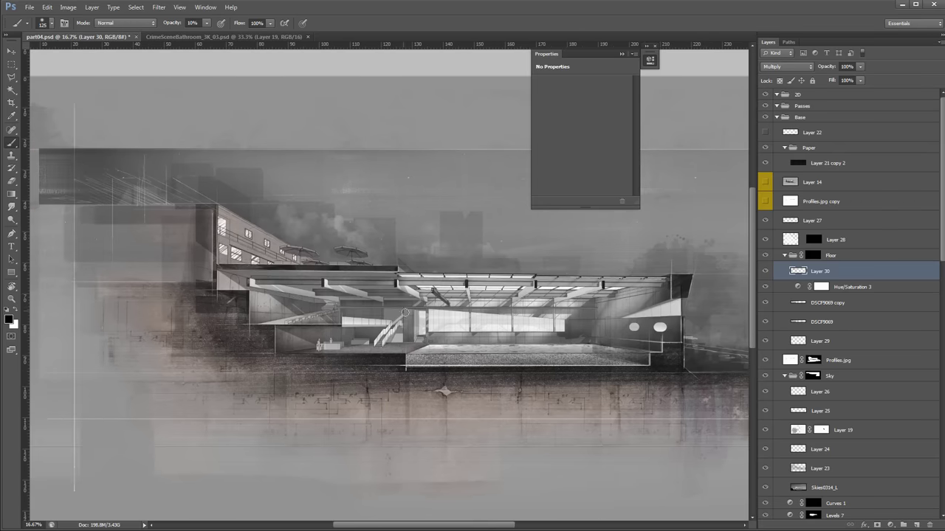
pyautogui.hotkey('ctrl', '0')
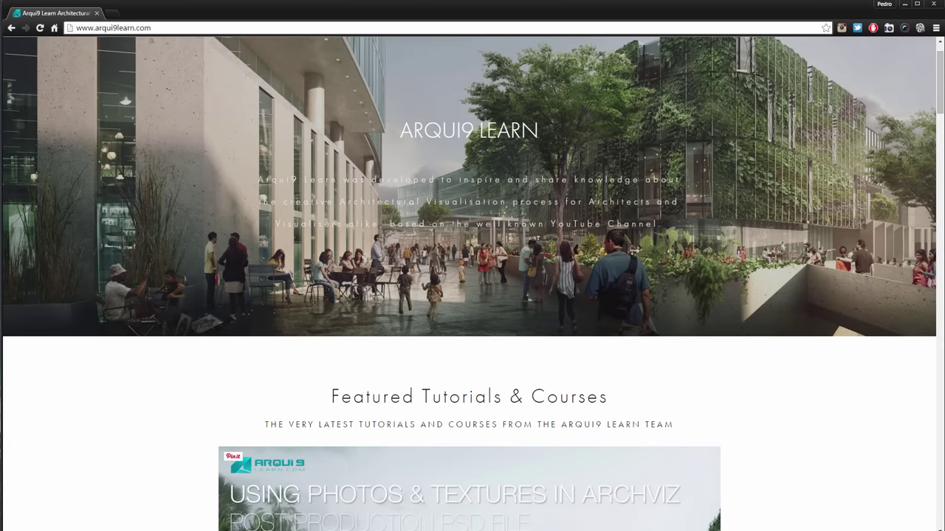
# Switch to the web browser, look through the Arqui9 Learn home page and open its Photo Packs downloads page
pyautogui.scroll(-15, 200, 391)
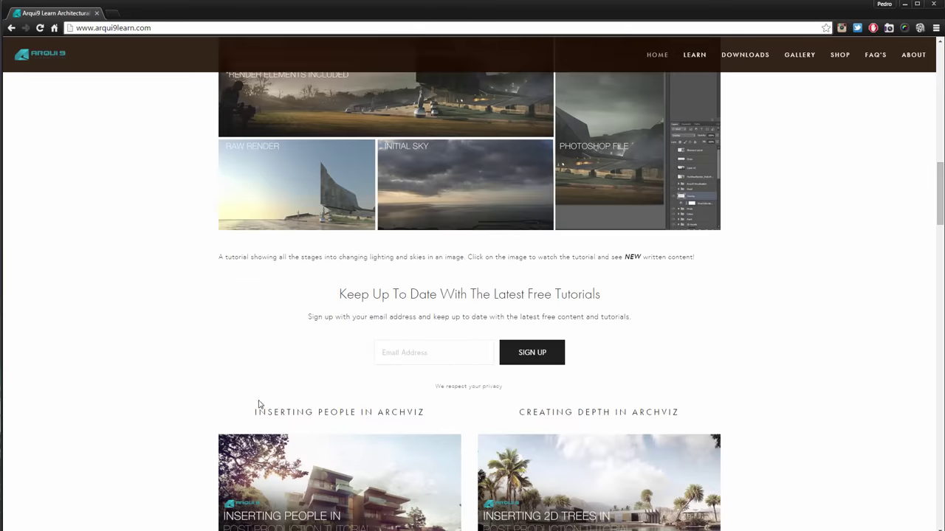
pyautogui.scroll(-20, 941, 216)
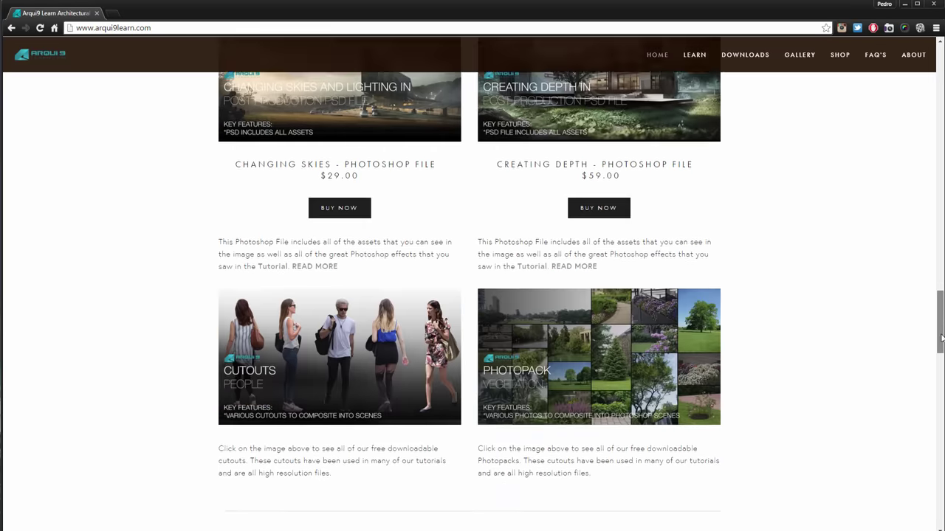
pyautogui.scroll(20, 717, 52)
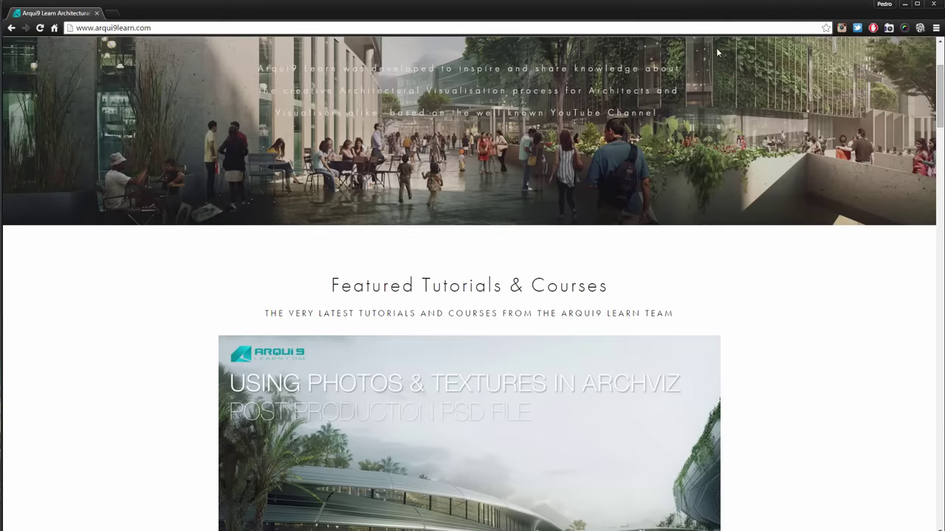
pyautogui.scroll(3, 814, 83)
pyautogui.moveTo(733, 60)
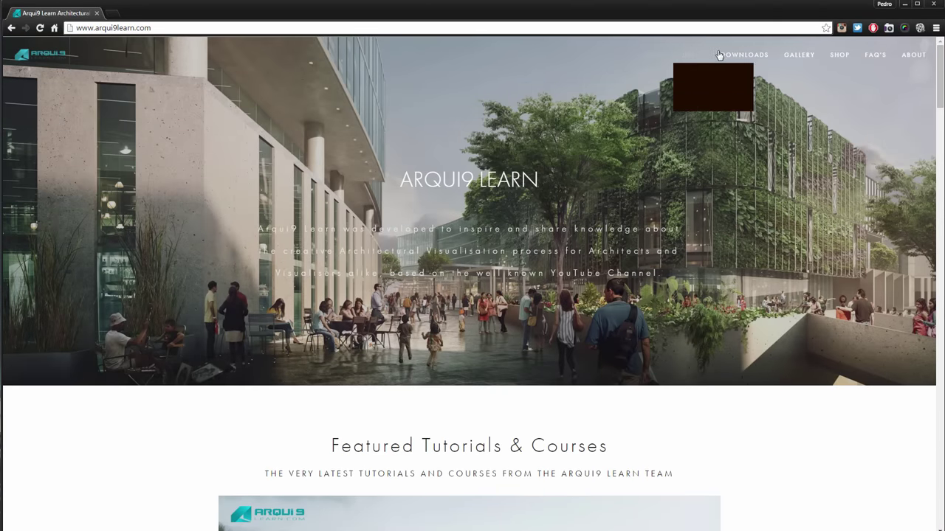
pyautogui.click(752, 88)
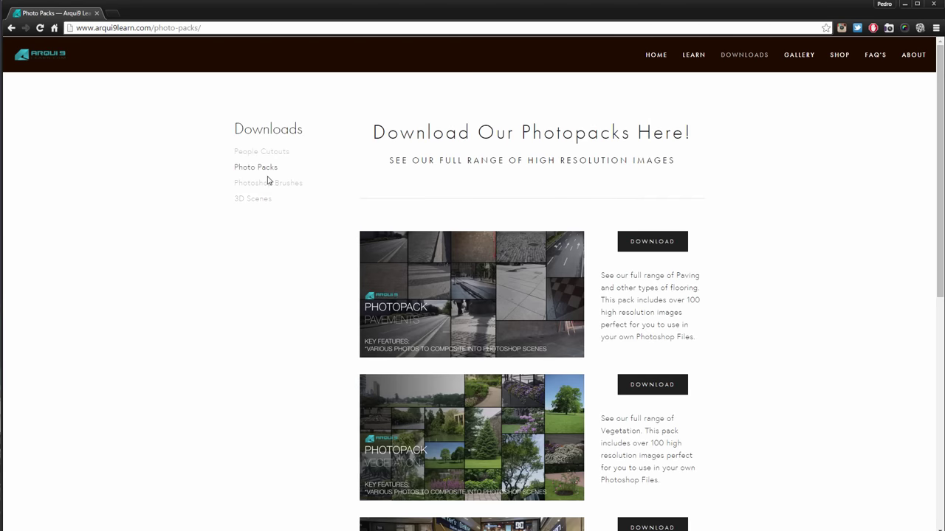
# View the Pavements photopack's download page, and return to the Arqui9 Learn site to open its Gallery
pyautogui.click(667, 247)
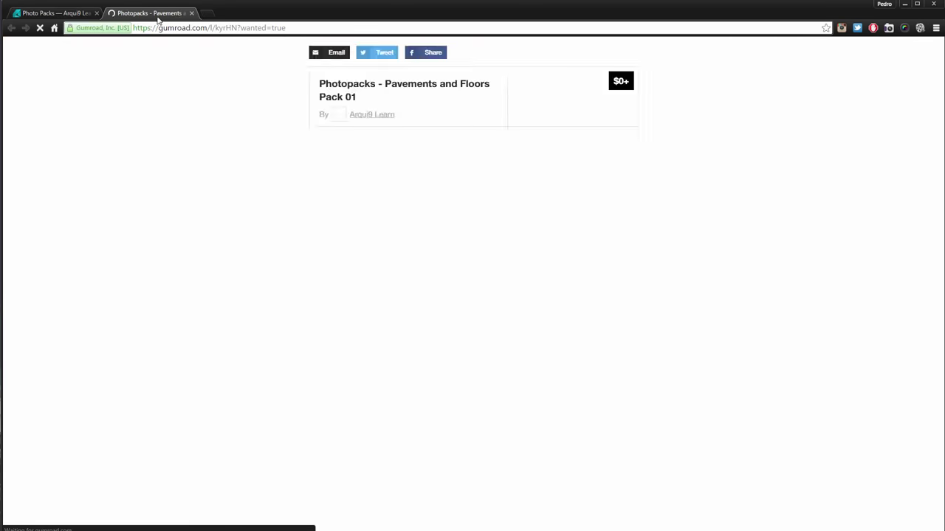
pyautogui.click(620, 246)
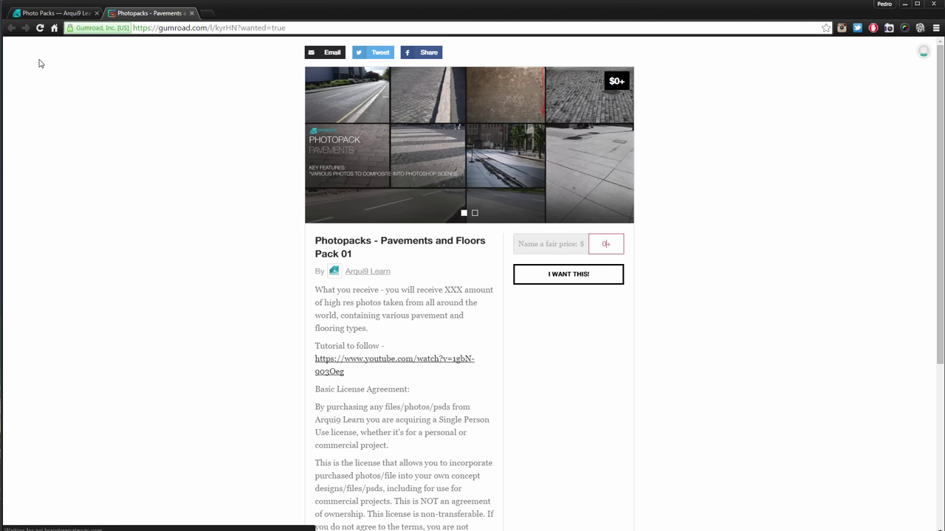
pyautogui.click(52, 12)
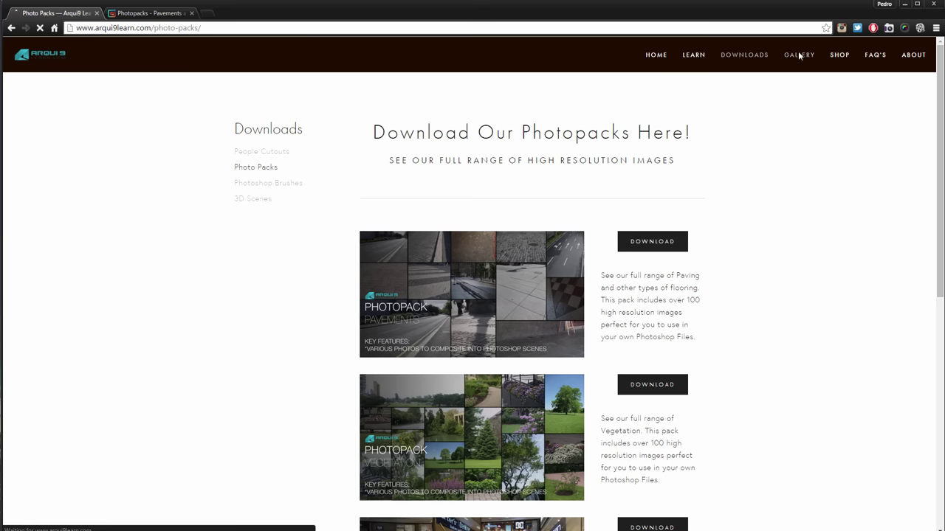
pyautogui.click(799, 57)
# Open the Tutorials section of the Arqui9 Learn site and look through the listed post-production tutorials
pyautogui.moveTo(747, 66)
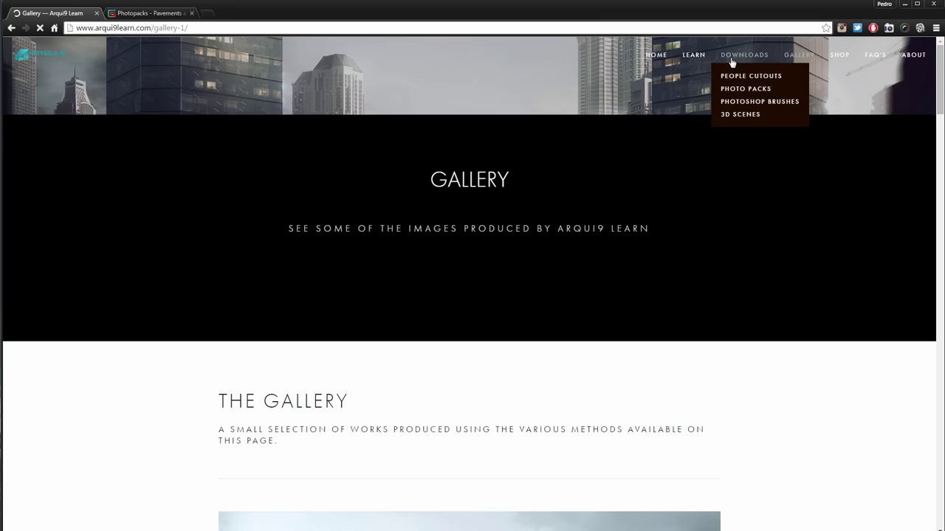
pyautogui.moveTo(694, 56)
pyautogui.click(704, 82)
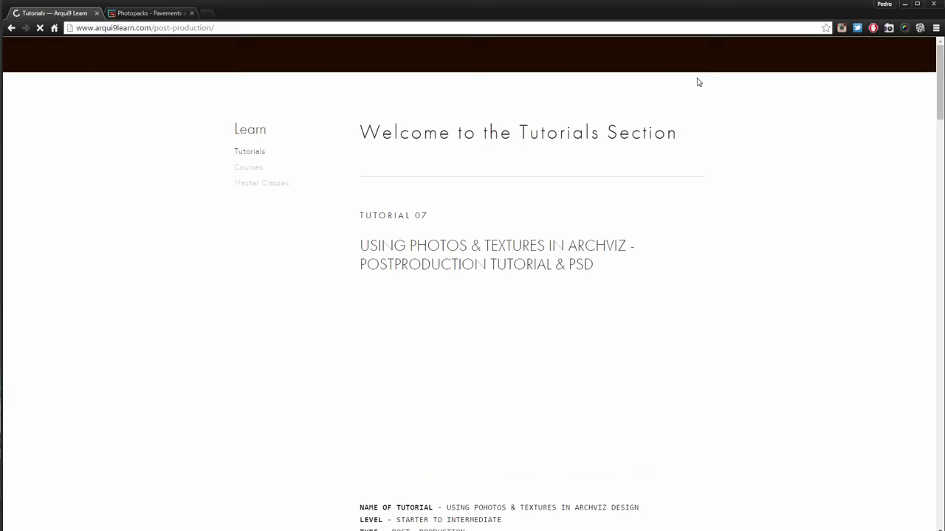
pyautogui.scroll(-5, 686, 133)
pyautogui.scroll(-14, 690, 162)
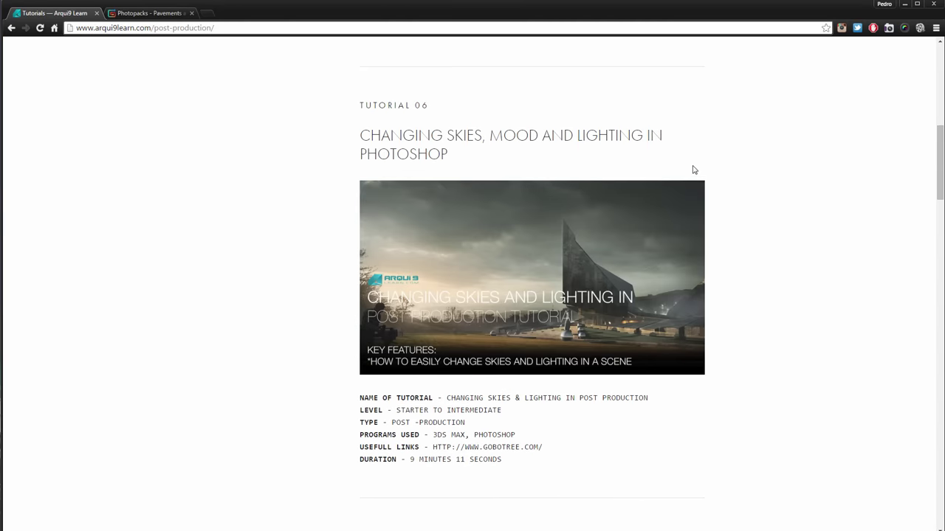
pyautogui.scroll(-14, 675, 210)
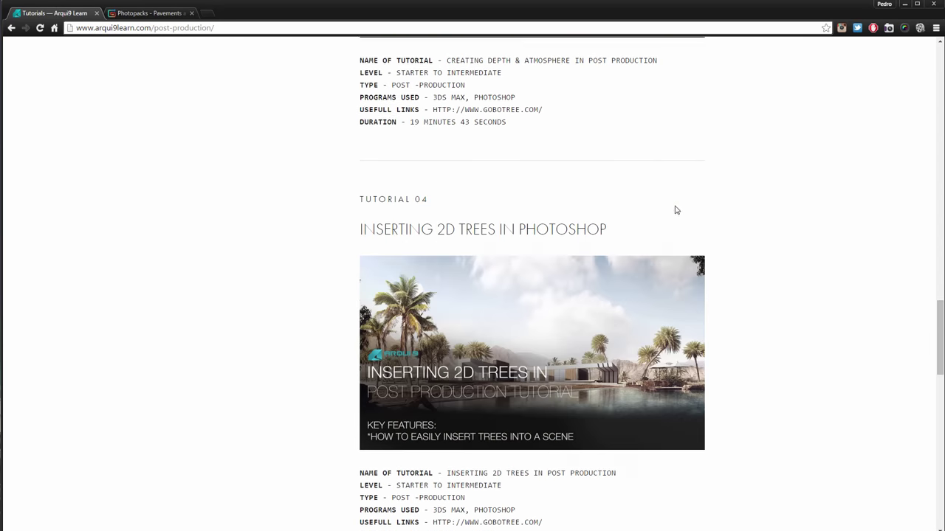
pyautogui.scroll(-3, 659, 251)
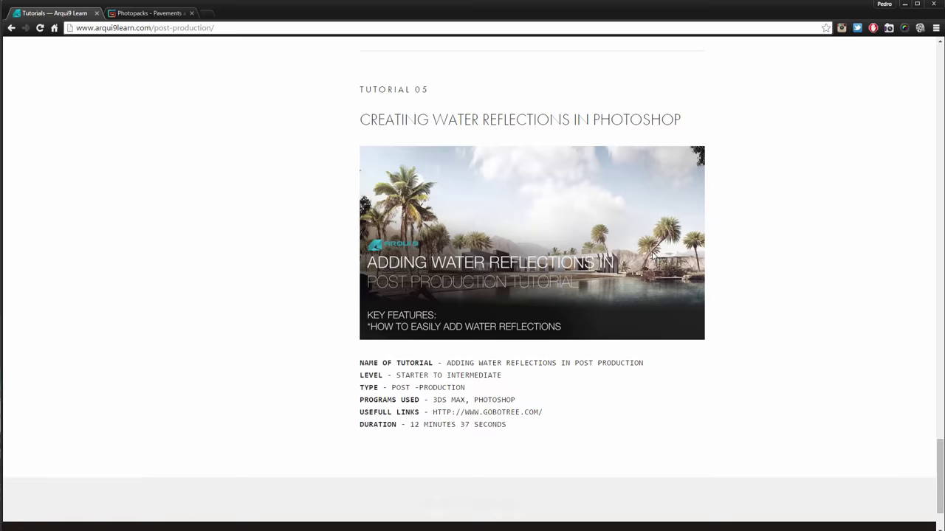
pyautogui.scroll(5, 659, 251)
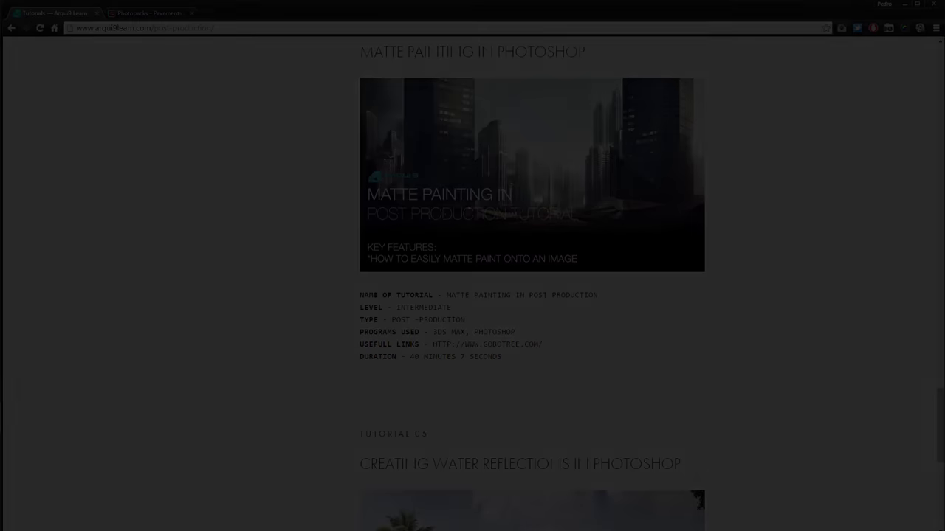